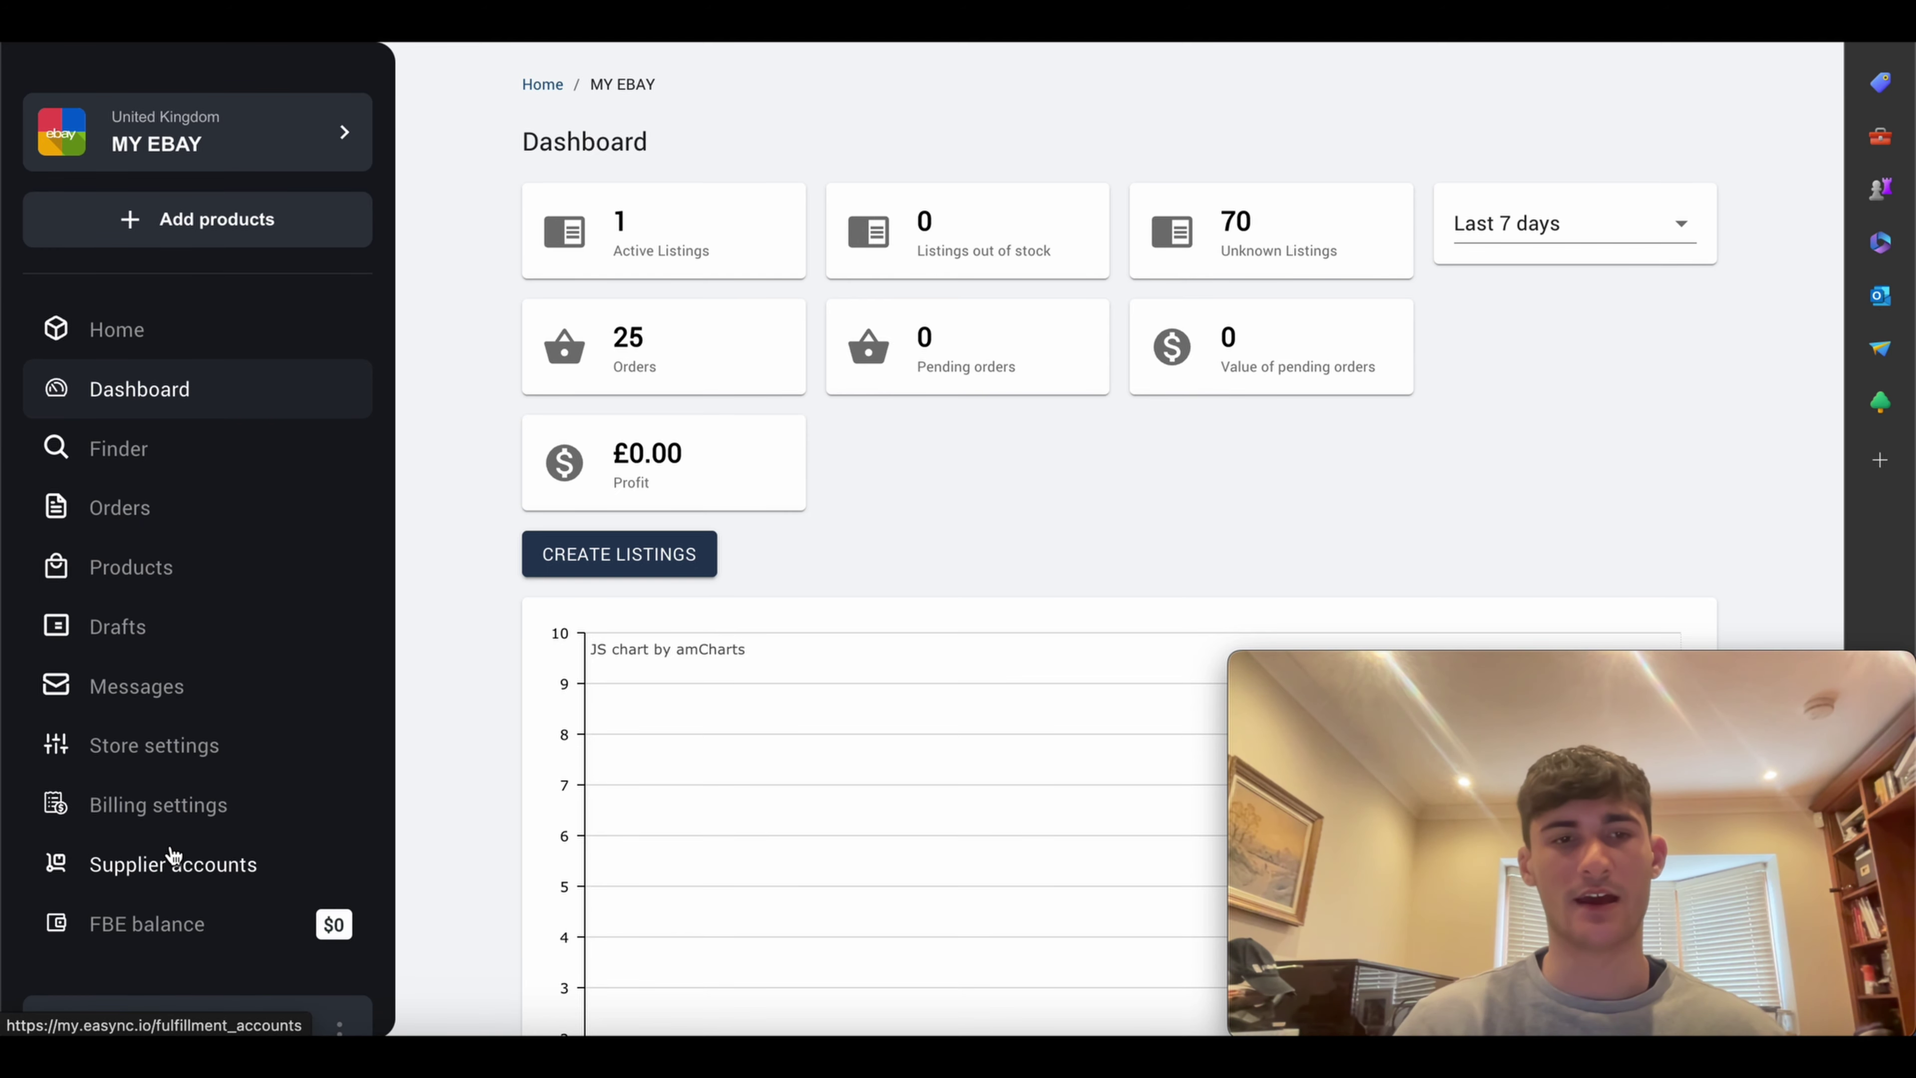
# Step: Open the store's repricing settings and go to the quantity in stock value
pyautogui.click(186, 761)
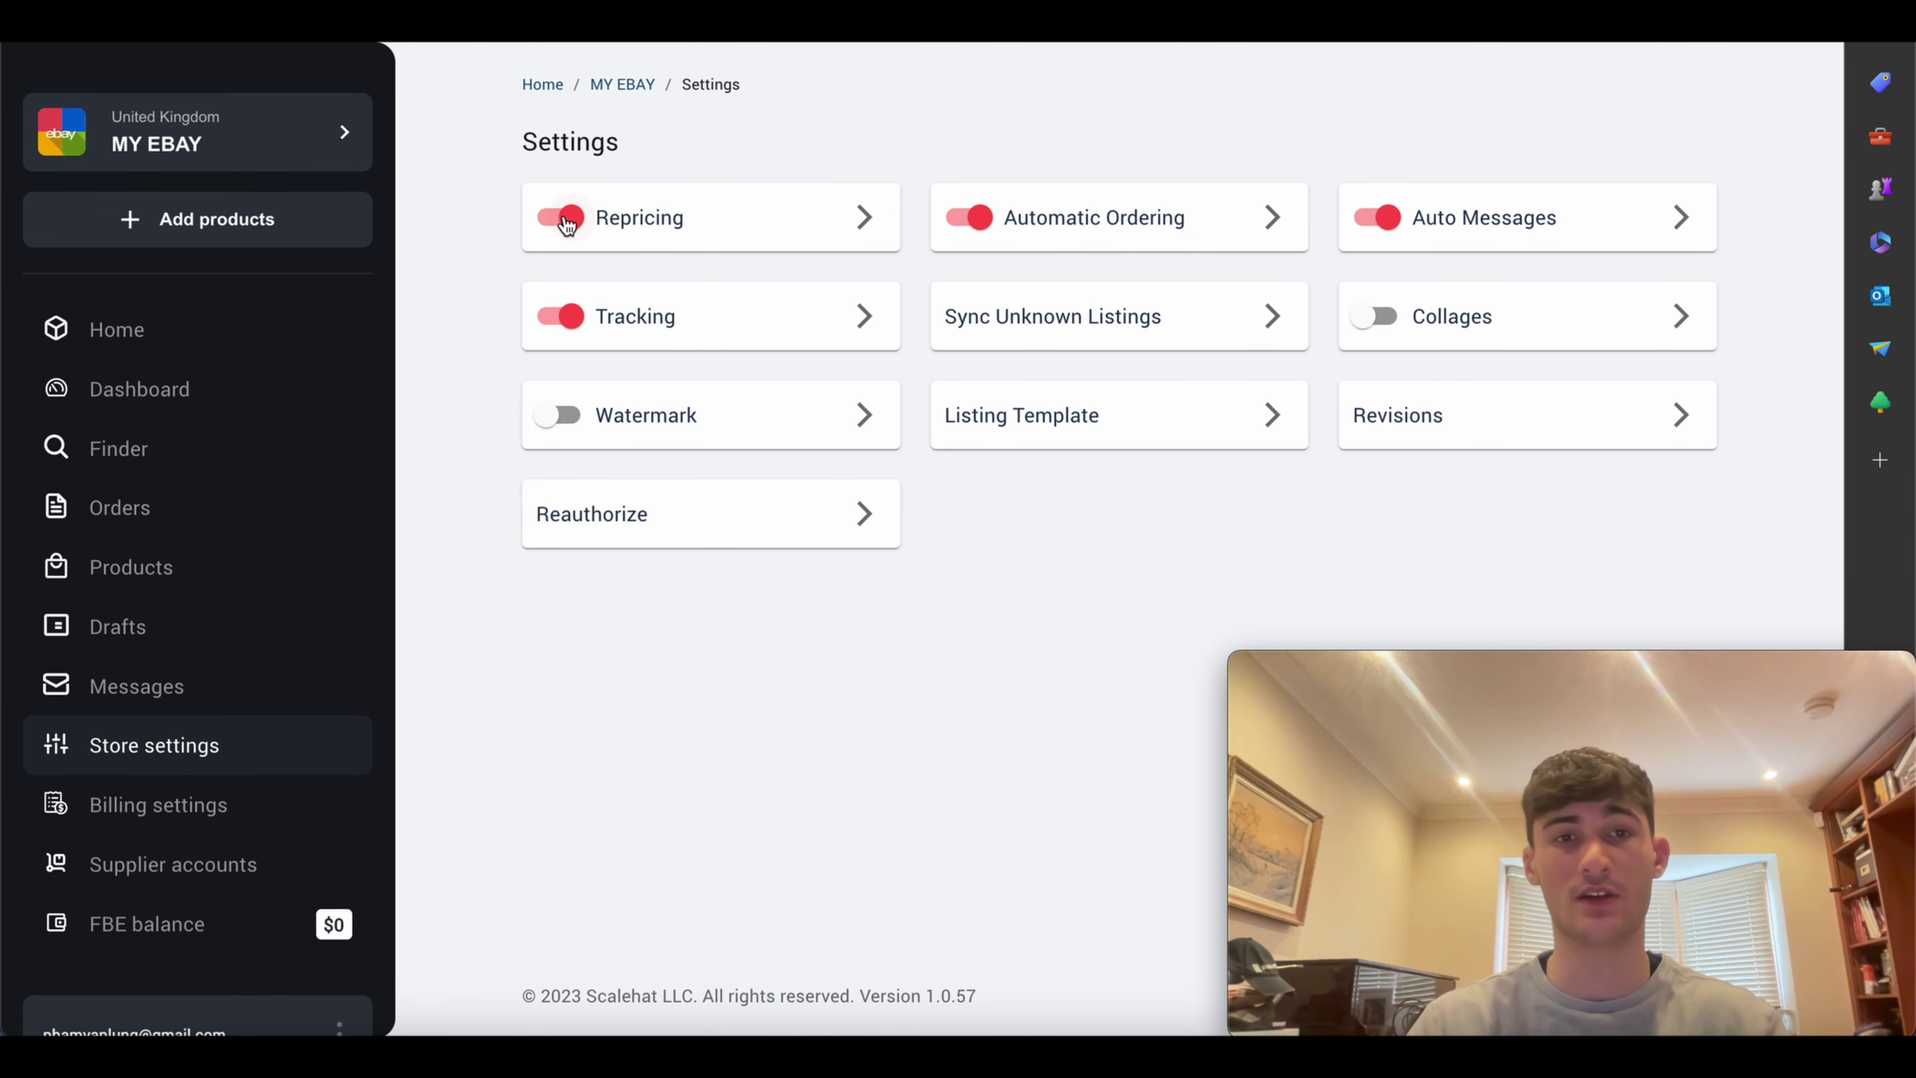
pyautogui.click(863, 218)
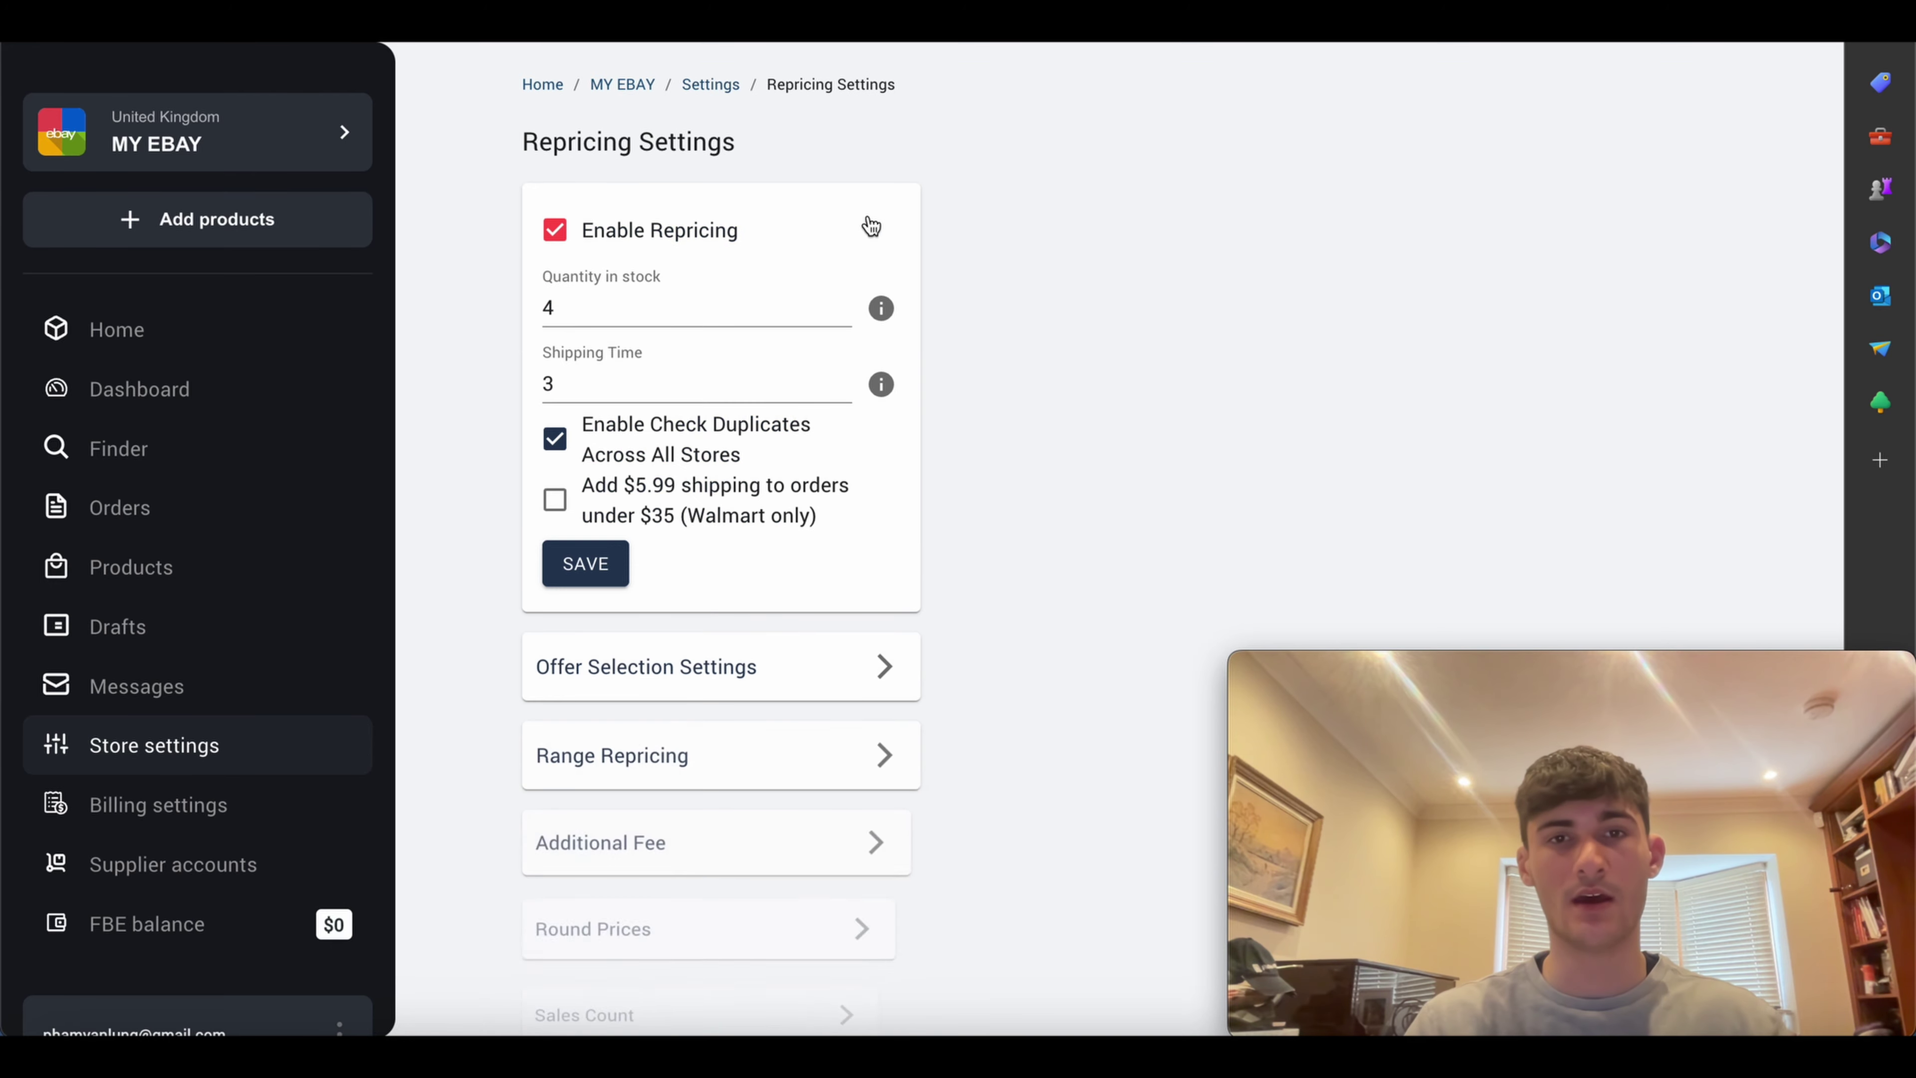
pyautogui.click(604, 308)
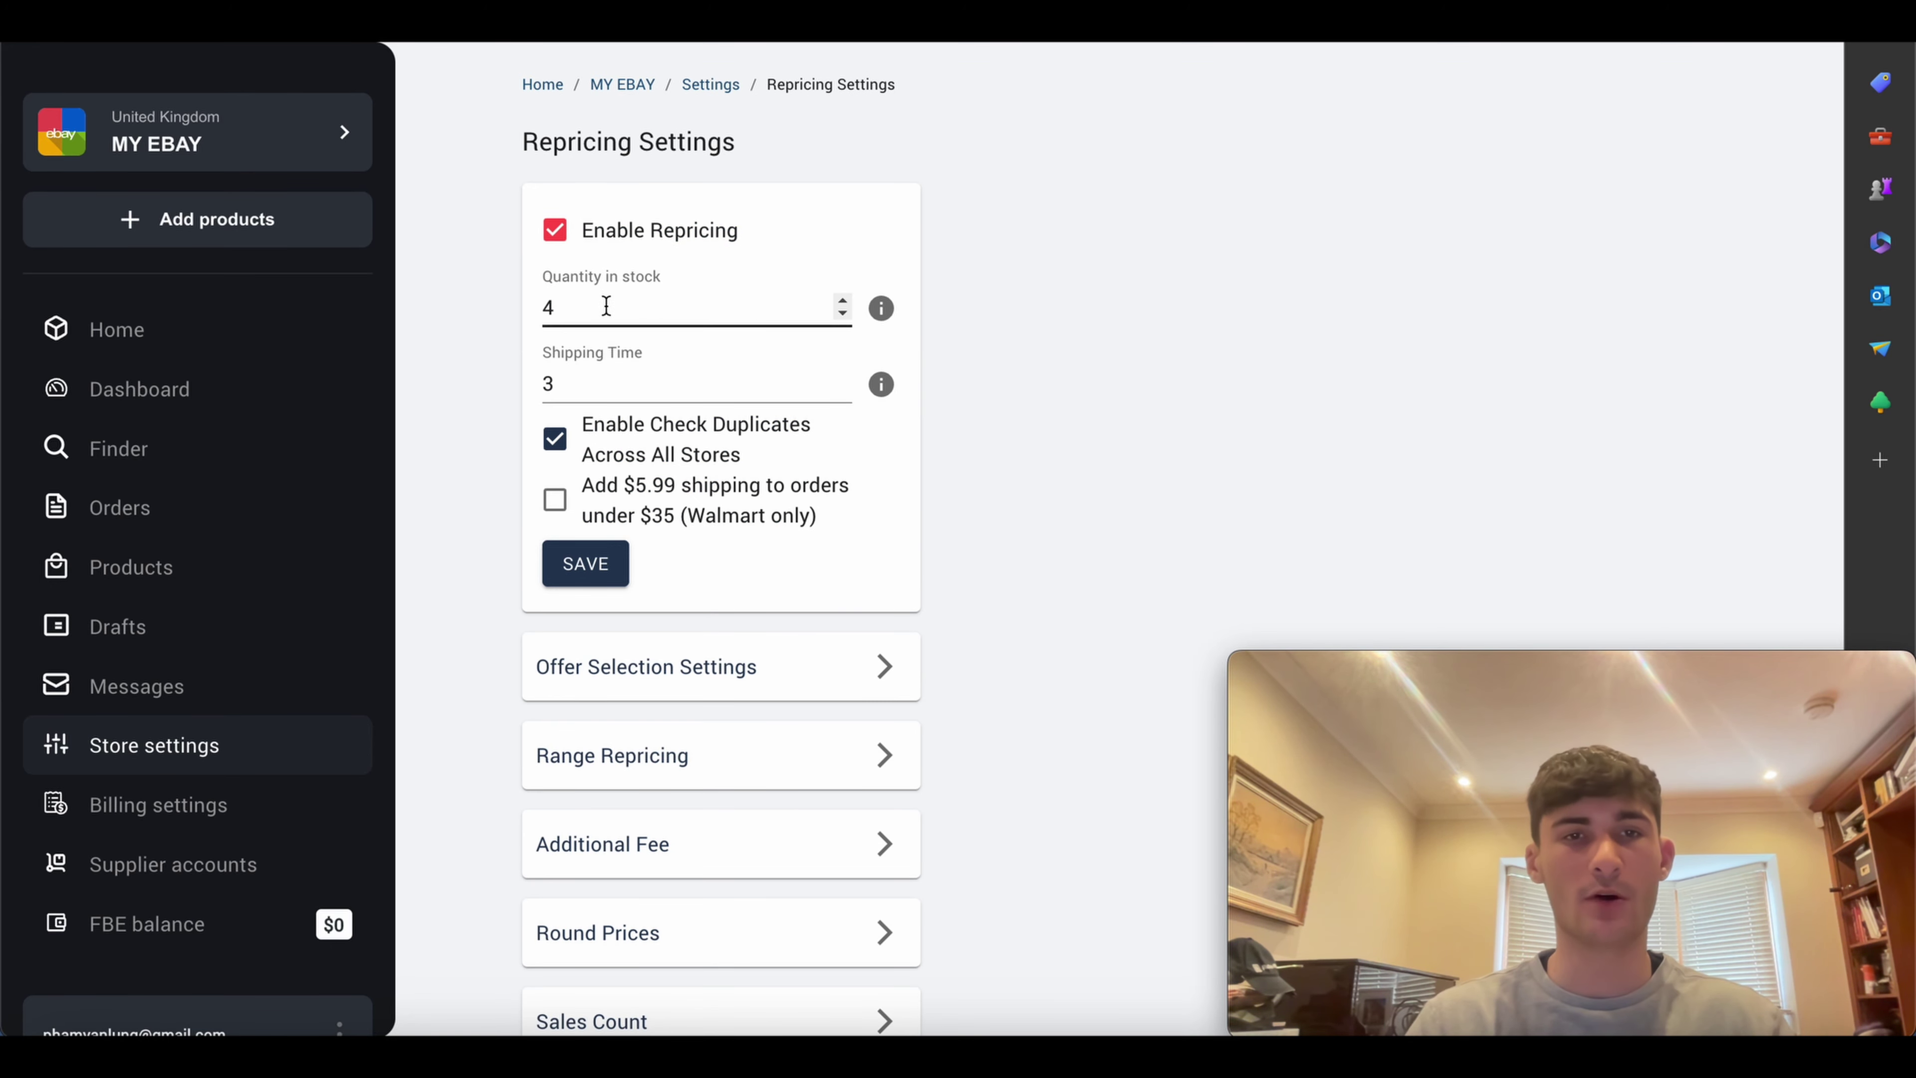
pyautogui.moveTo(603, 308); pyautogui.dragTo(505, 308)
pyautogui.click(496, 307)
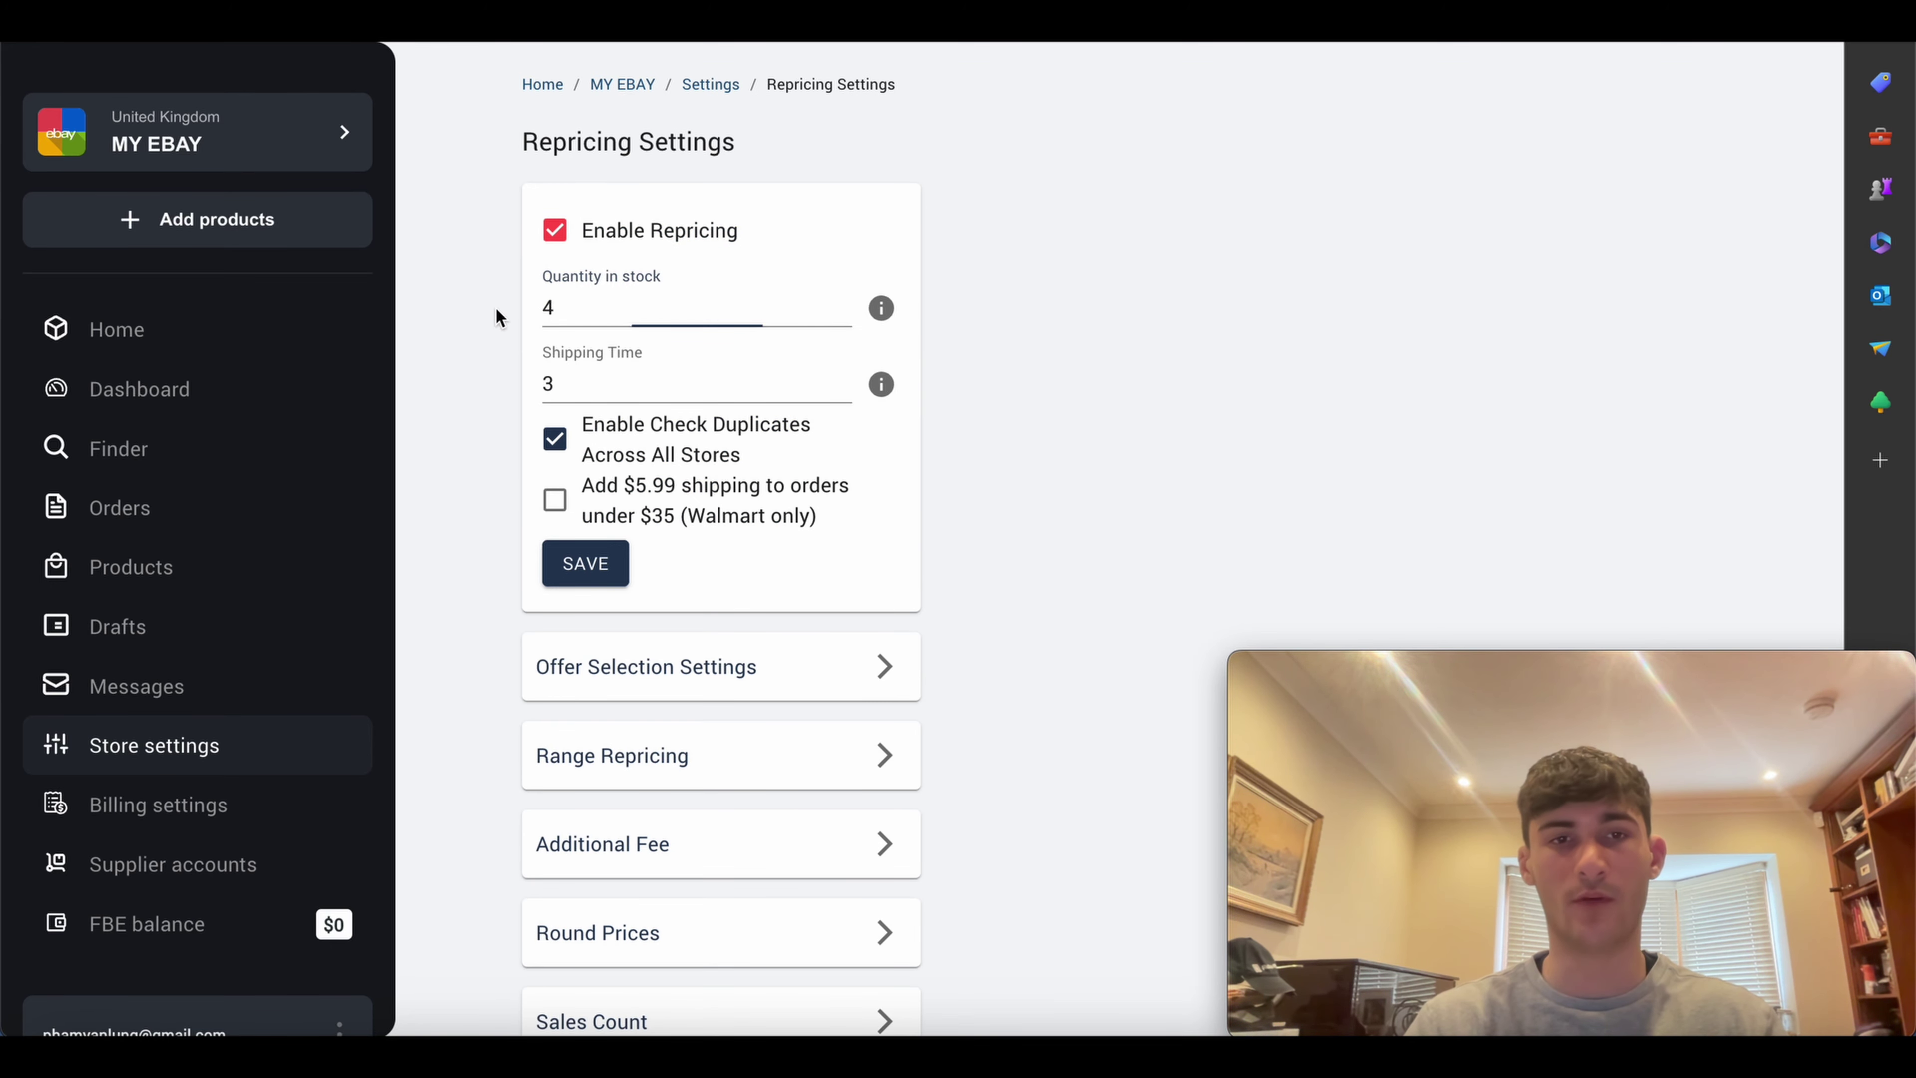
pyautogui.click(567, 306)
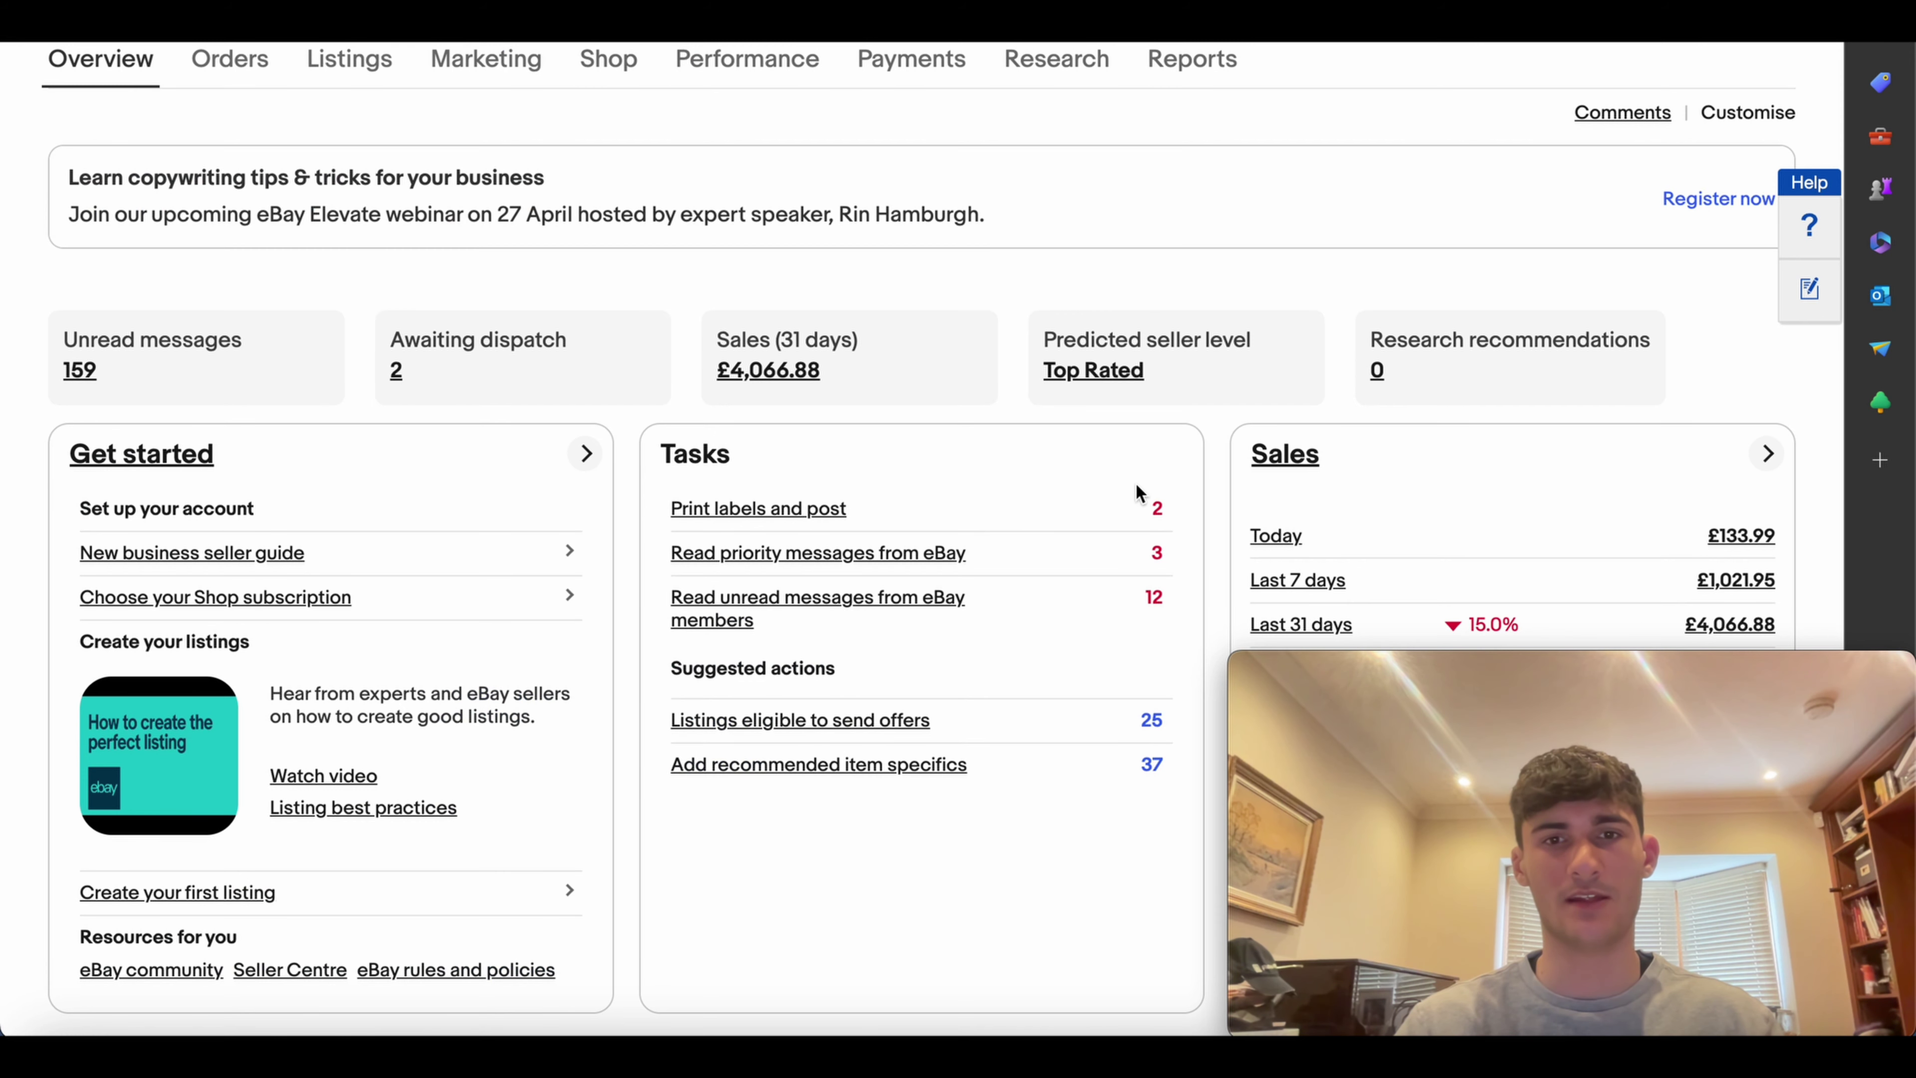
# Step: Switch to the eBay Seller Hub overview and review the store's sales figures, seller level and feedback
pyautogui.scroll(-20, 1138, 487)
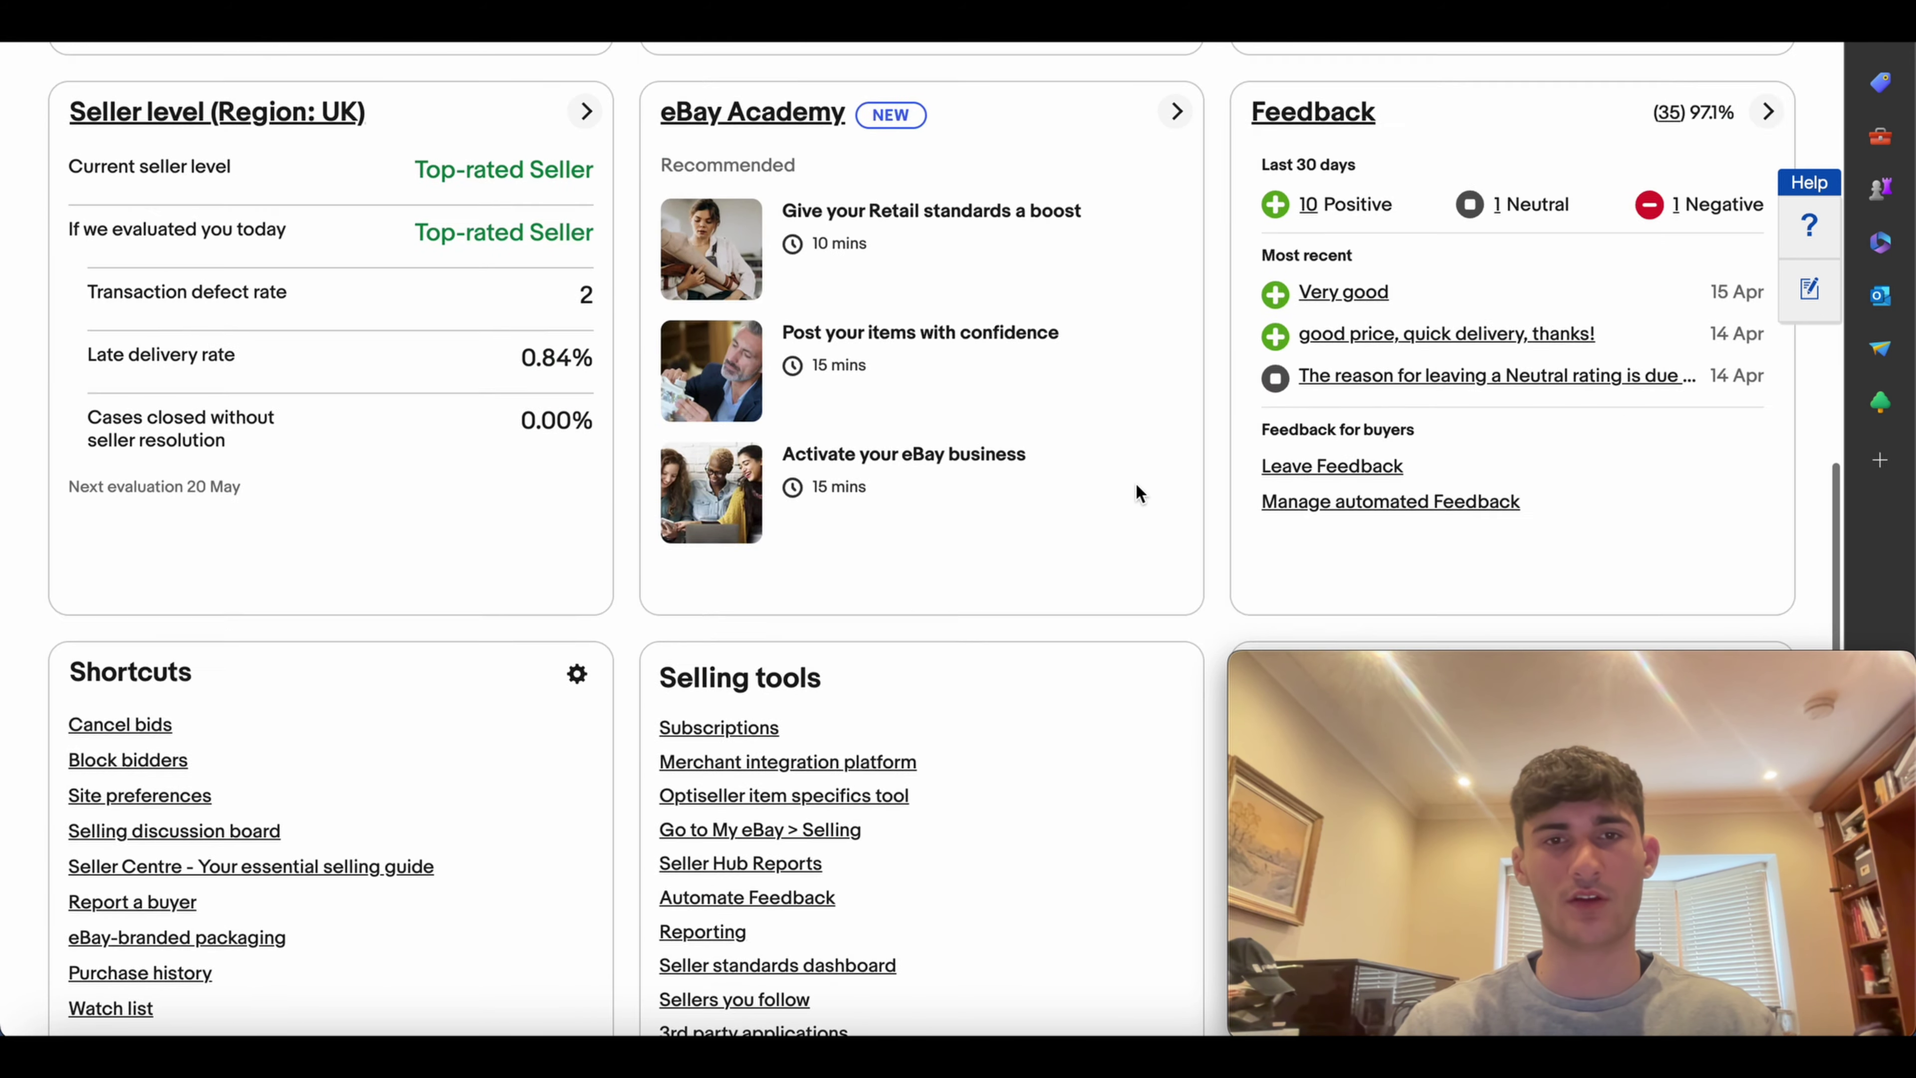
pyautogui.scroll(5, 1137, 487)
pyautogui.moveTo(684, 359); pyautogui.dragTo(879, 372)
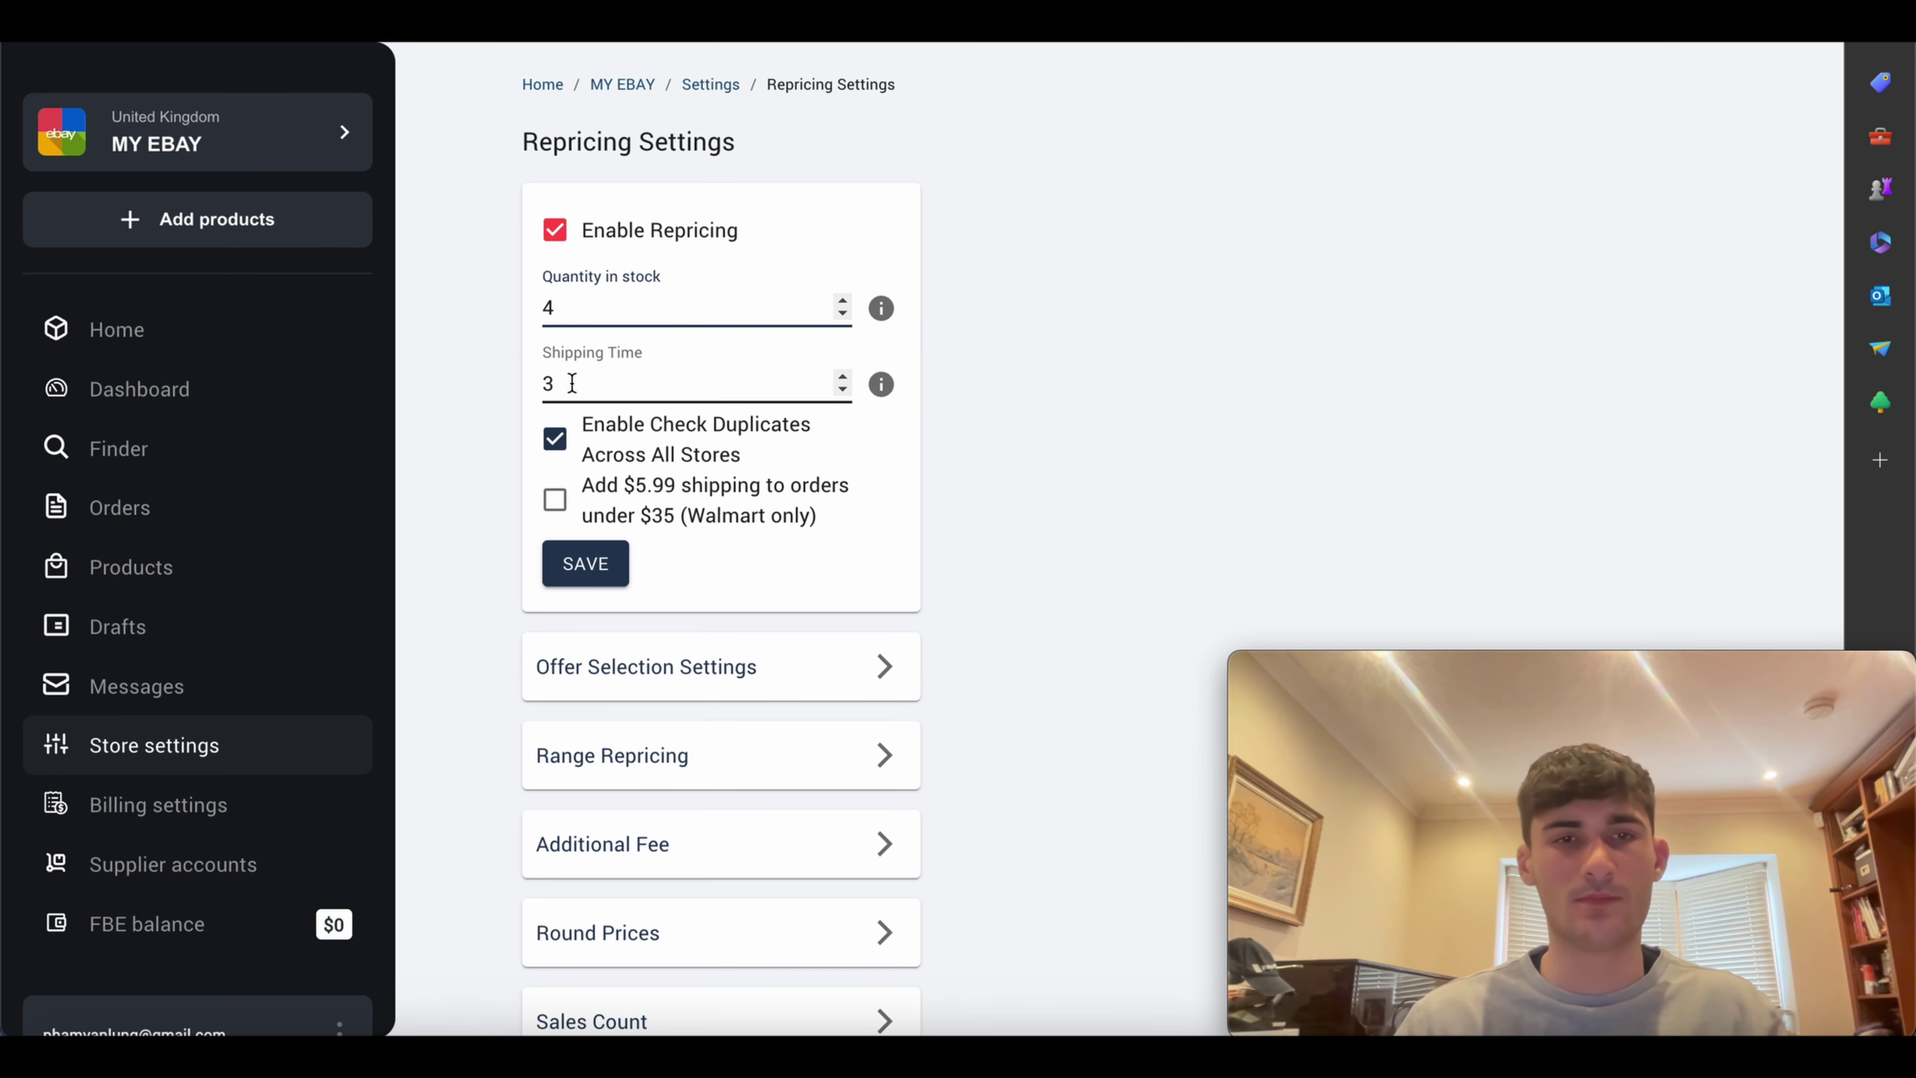
# Step: Check the shipping time in the repricing settings and save them
pyautogui.click(594, 385)
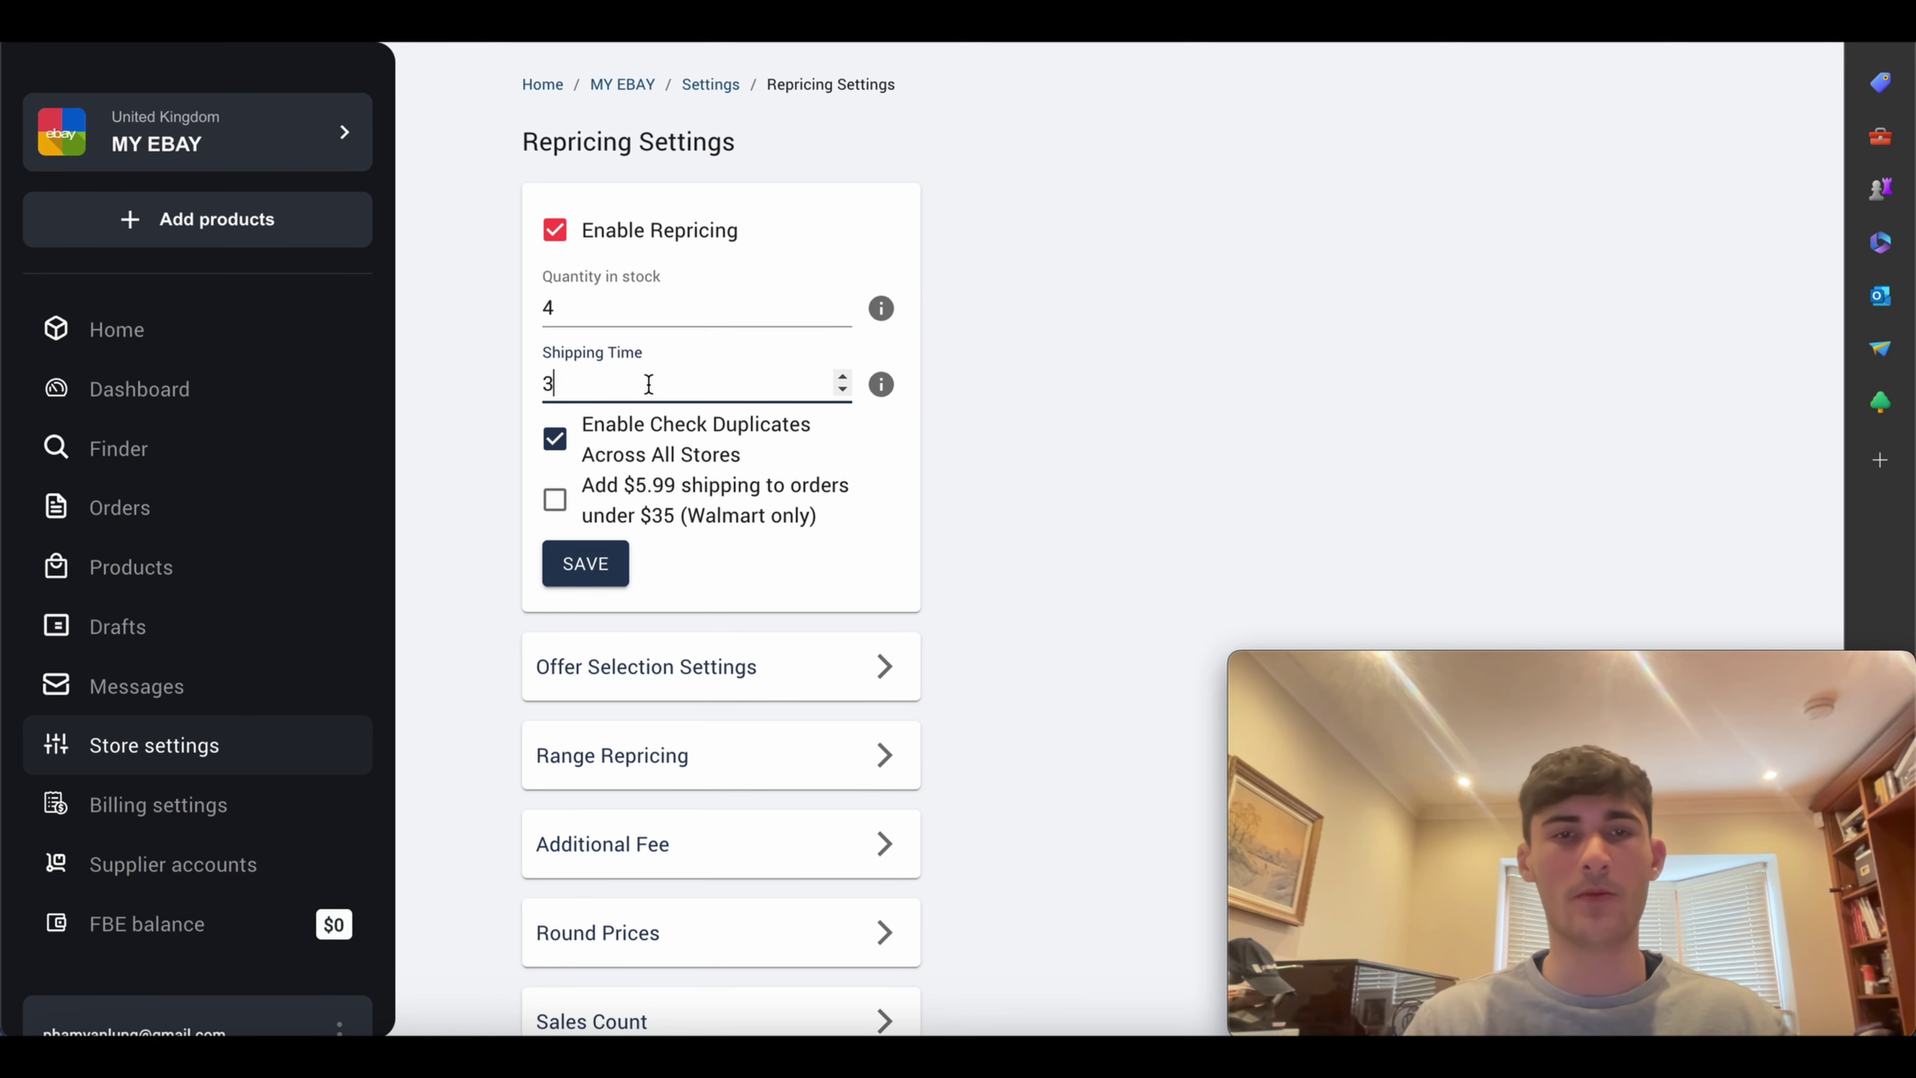
pyautogui.click(494, 363)
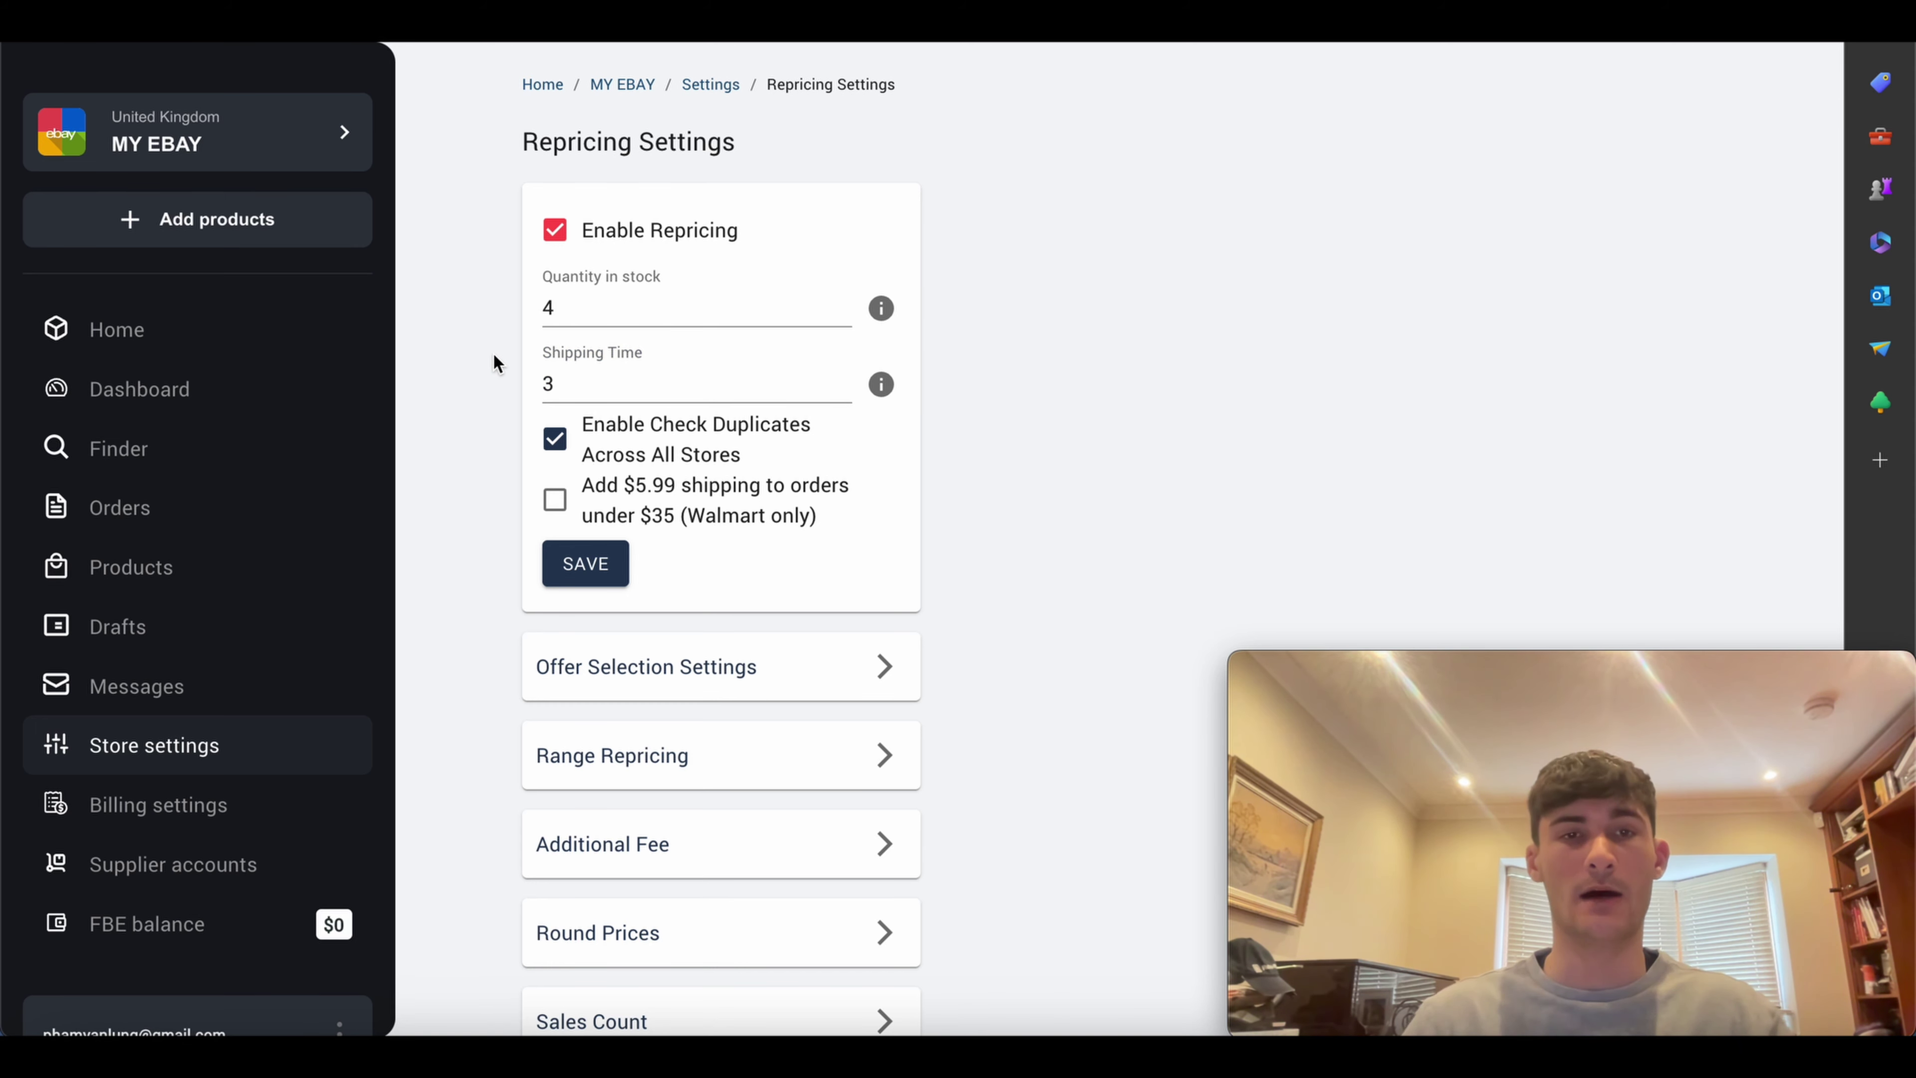
pyautogui.click(540, 386)
pyautogui.click(488, 381)
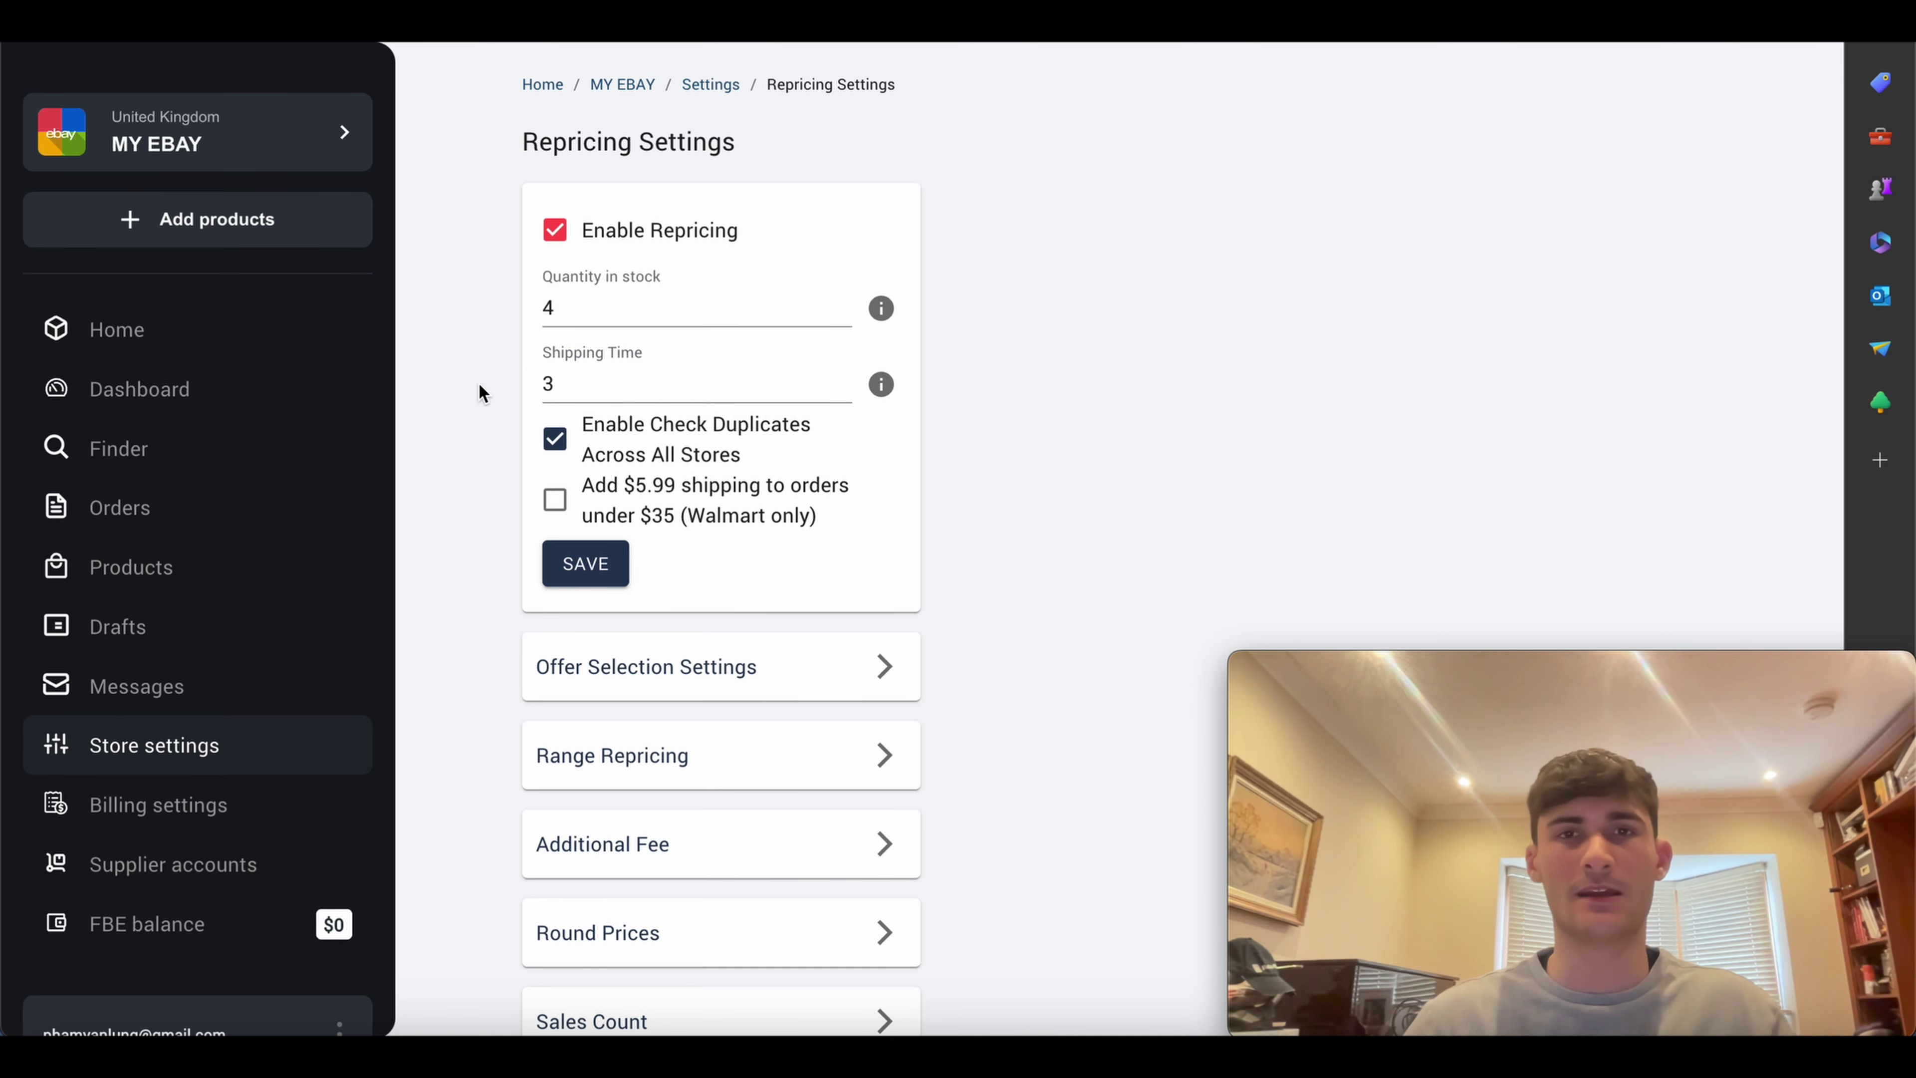
pyautogui.click(585, 562)
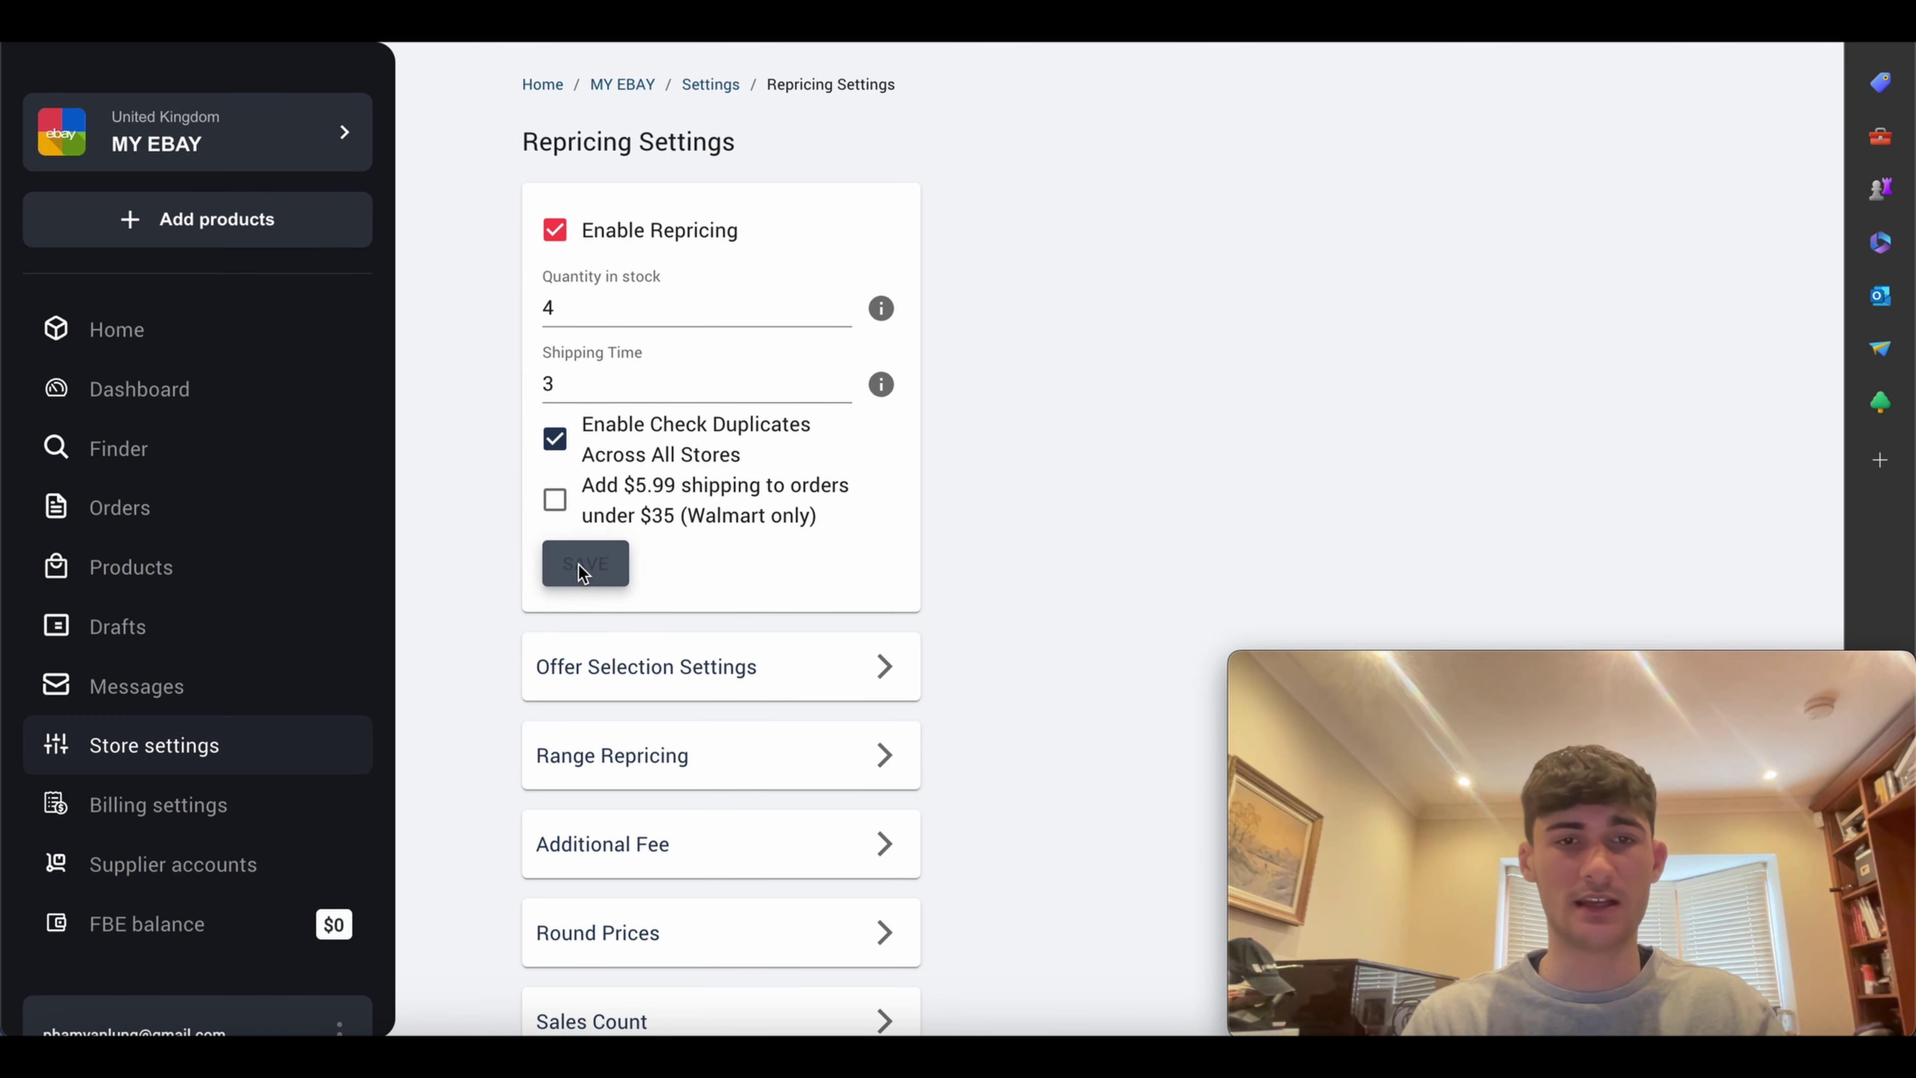
# Step: Open the offer selection settings and set the Amazon shipping method to Fastest
pyautogui.moveTo(523, 141); pyautogui.dragTo(800, 143)
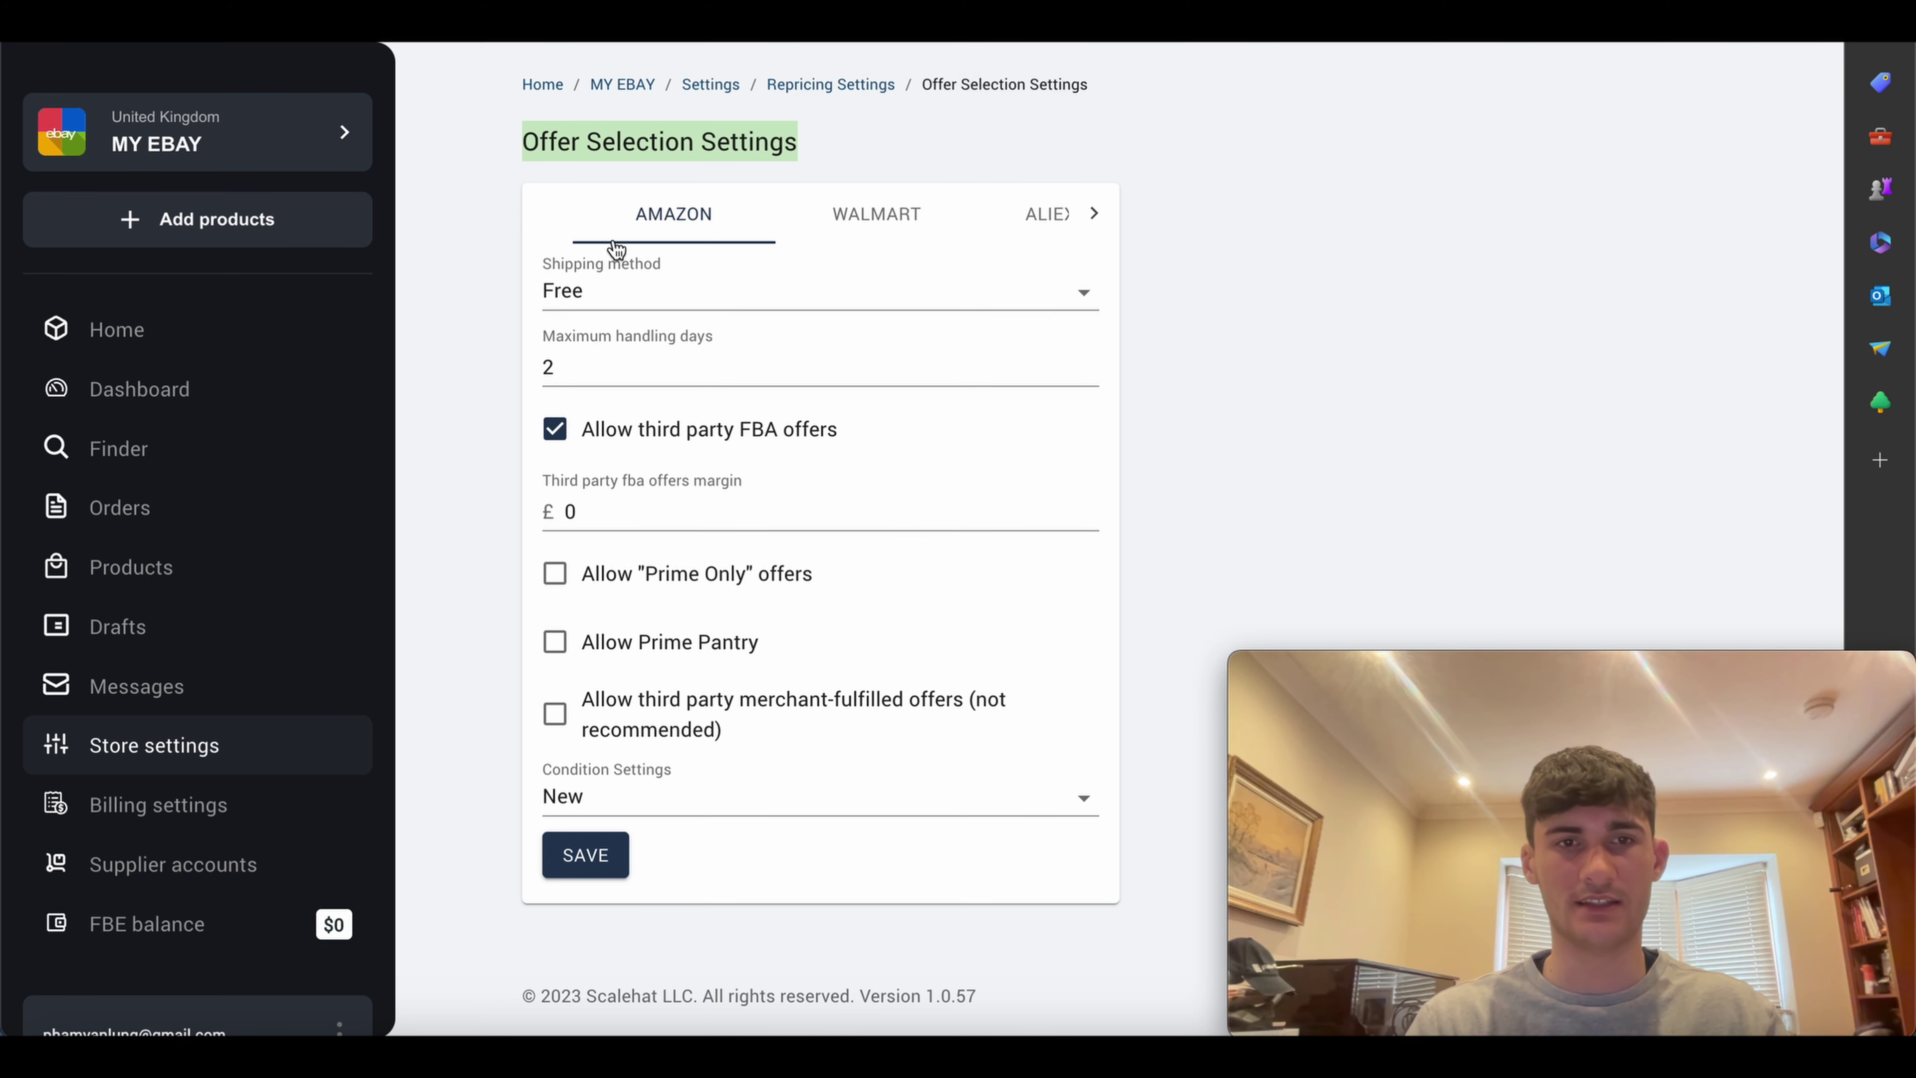
pyautogui.click(573, 295)
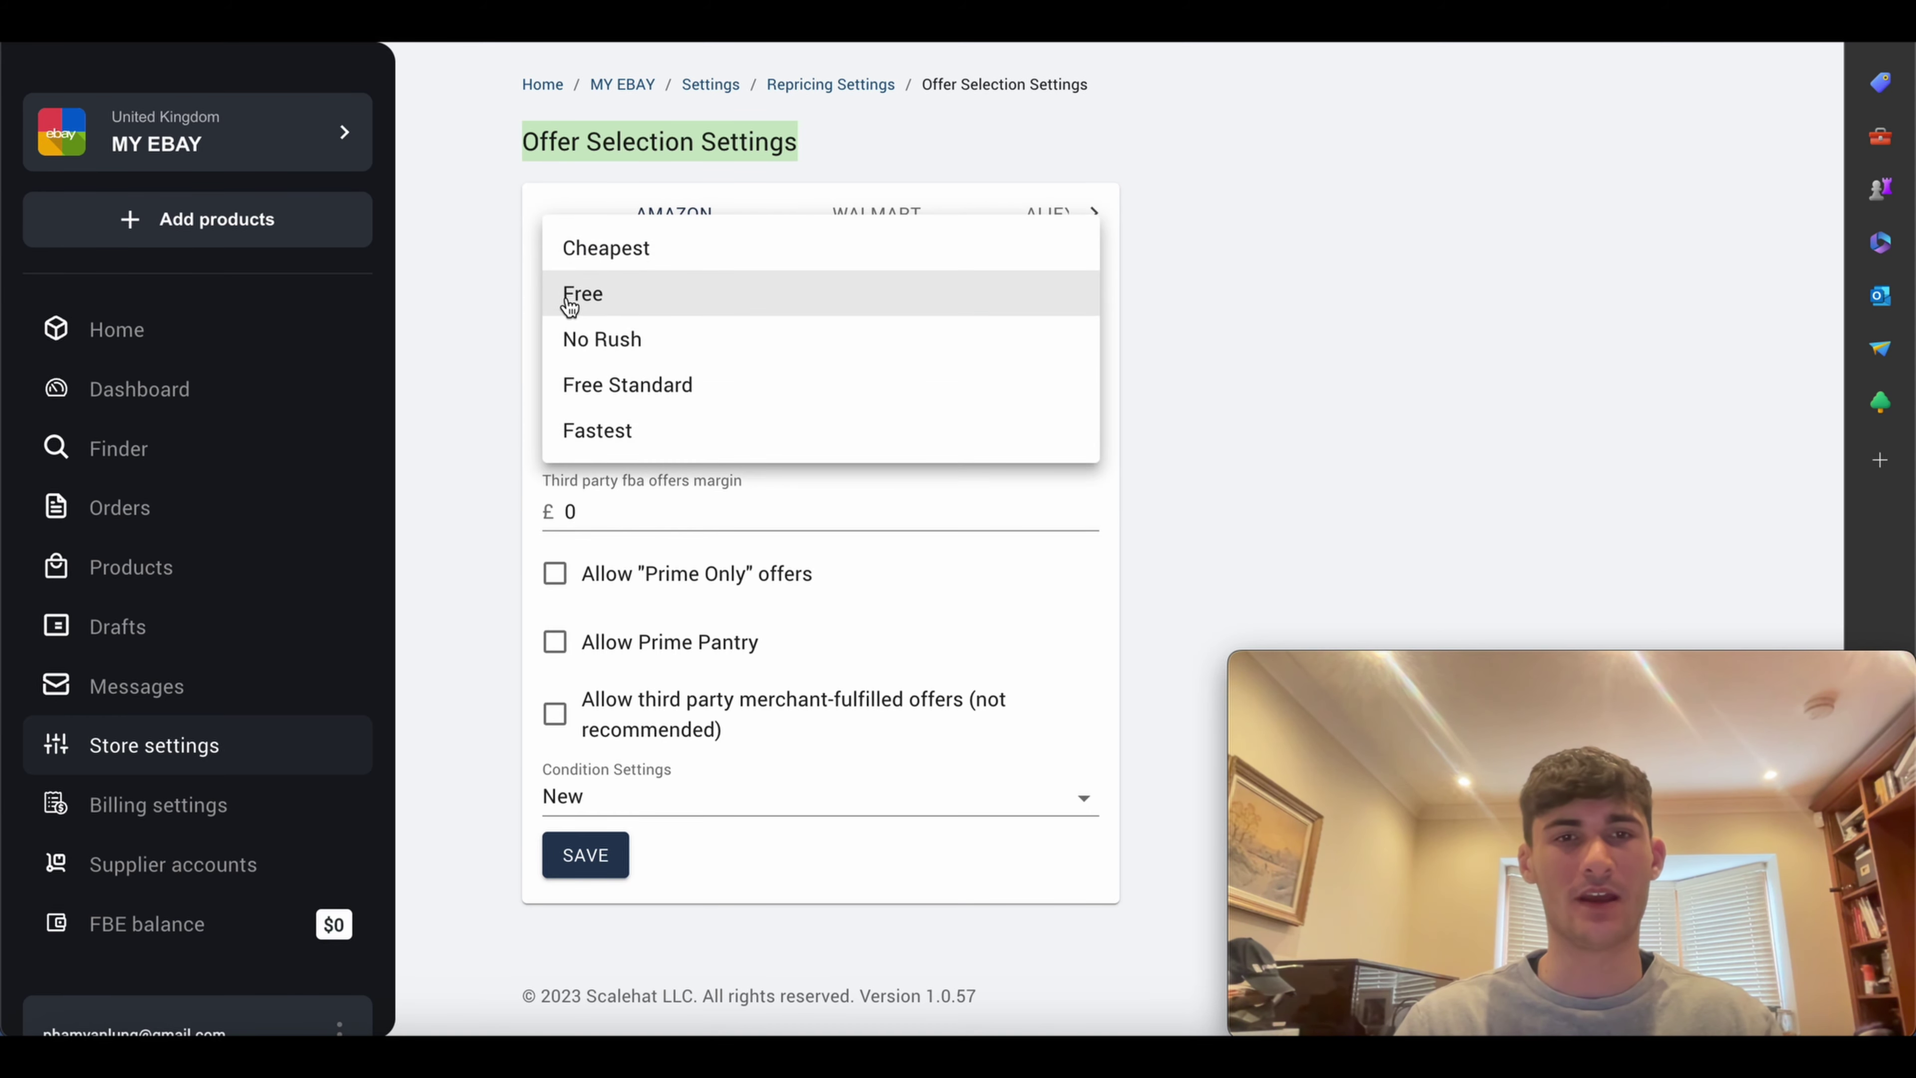
pyautogui.click(623, 436)
pyautogui.click(603, 290)
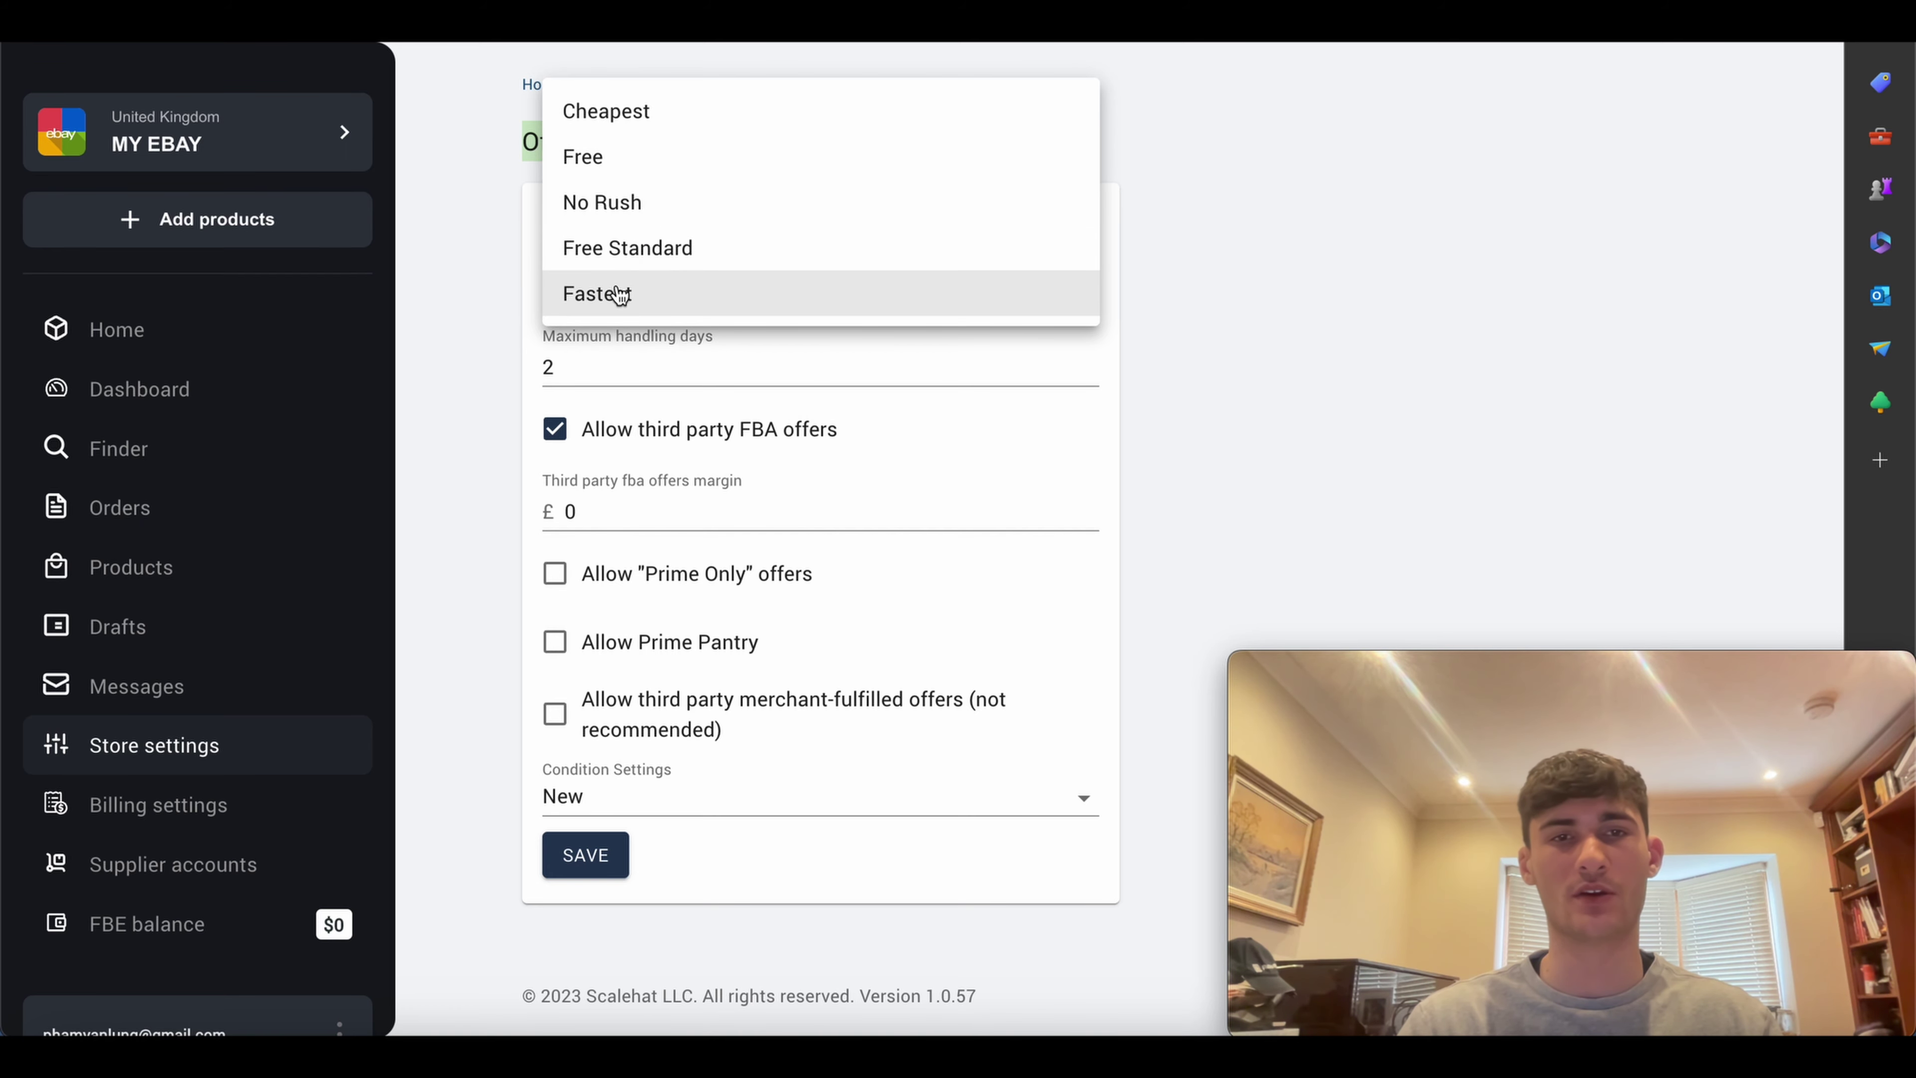
pyautogui.click(617, 302)
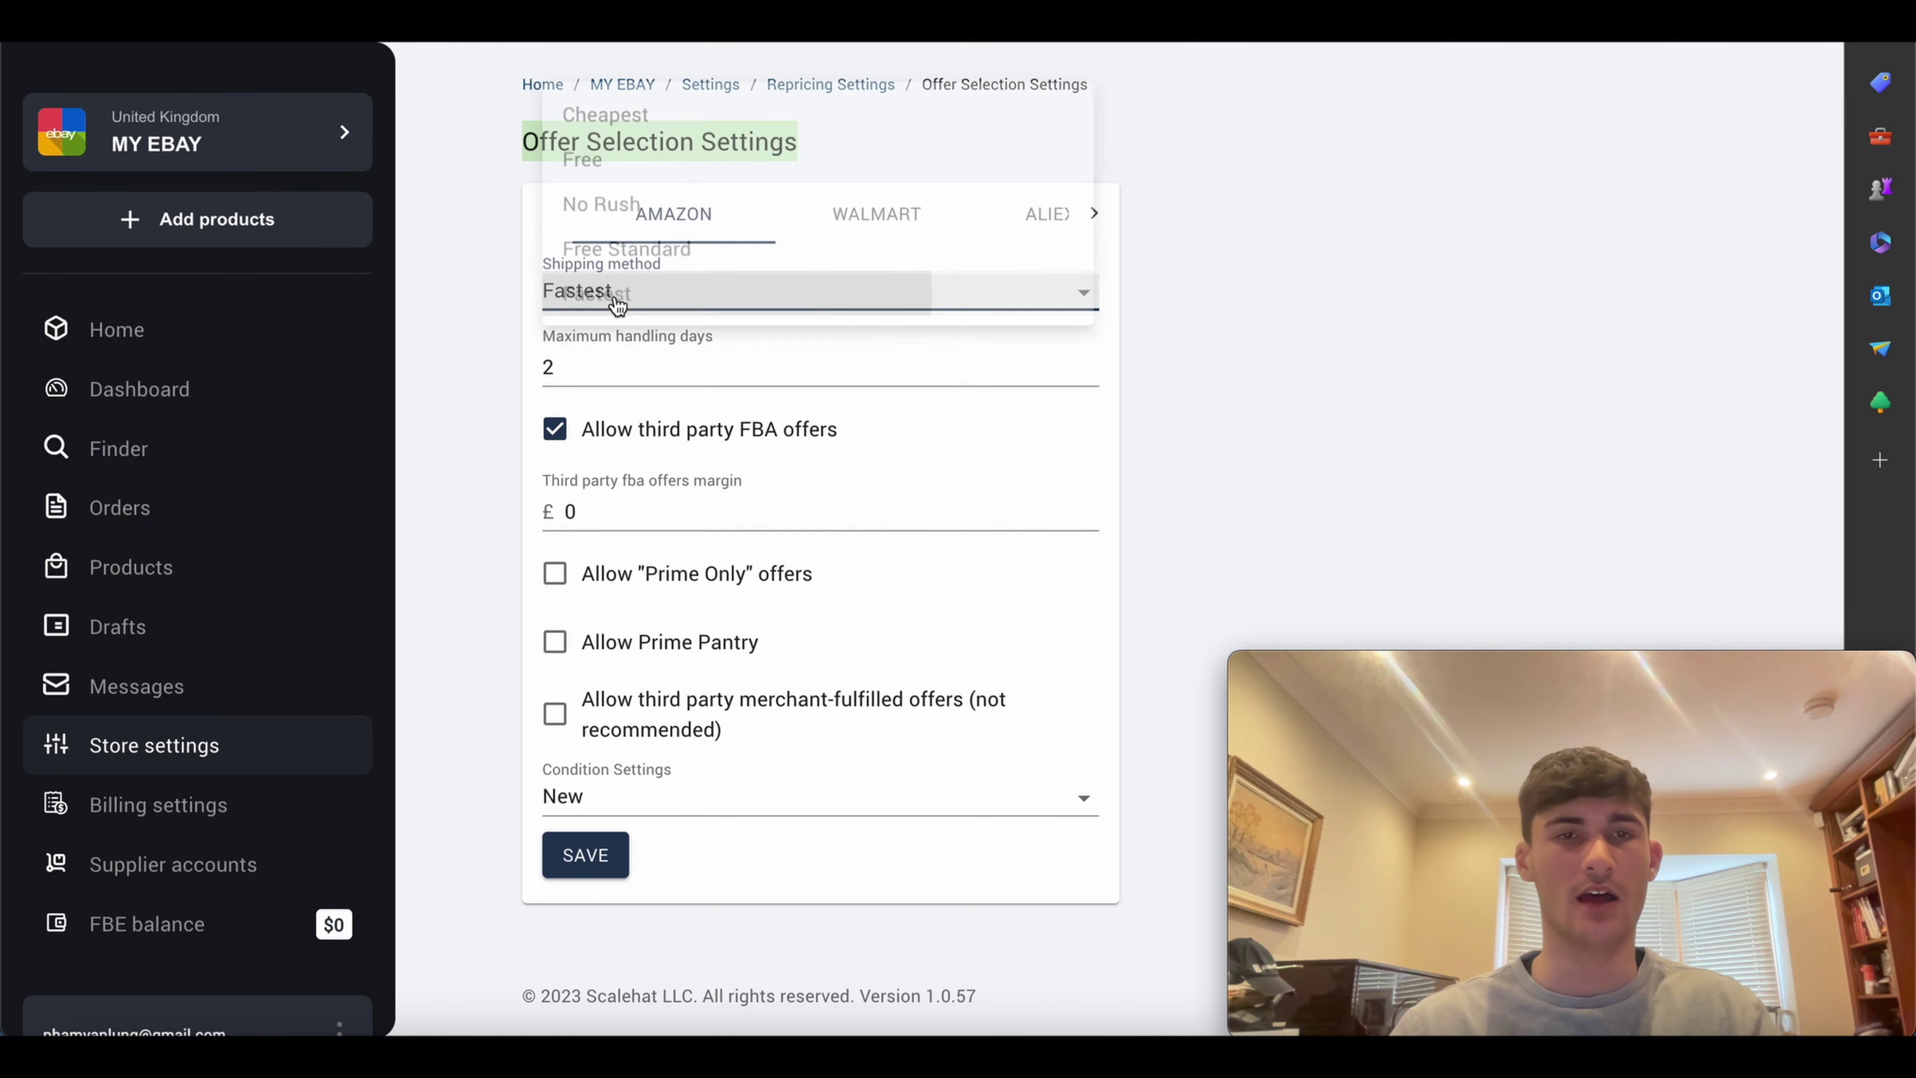
# Step: Disallow third party FBA offers and allow "Prime Only" offers for Amazon, saving the offer selection settings
pyautogui.click(585, 361)
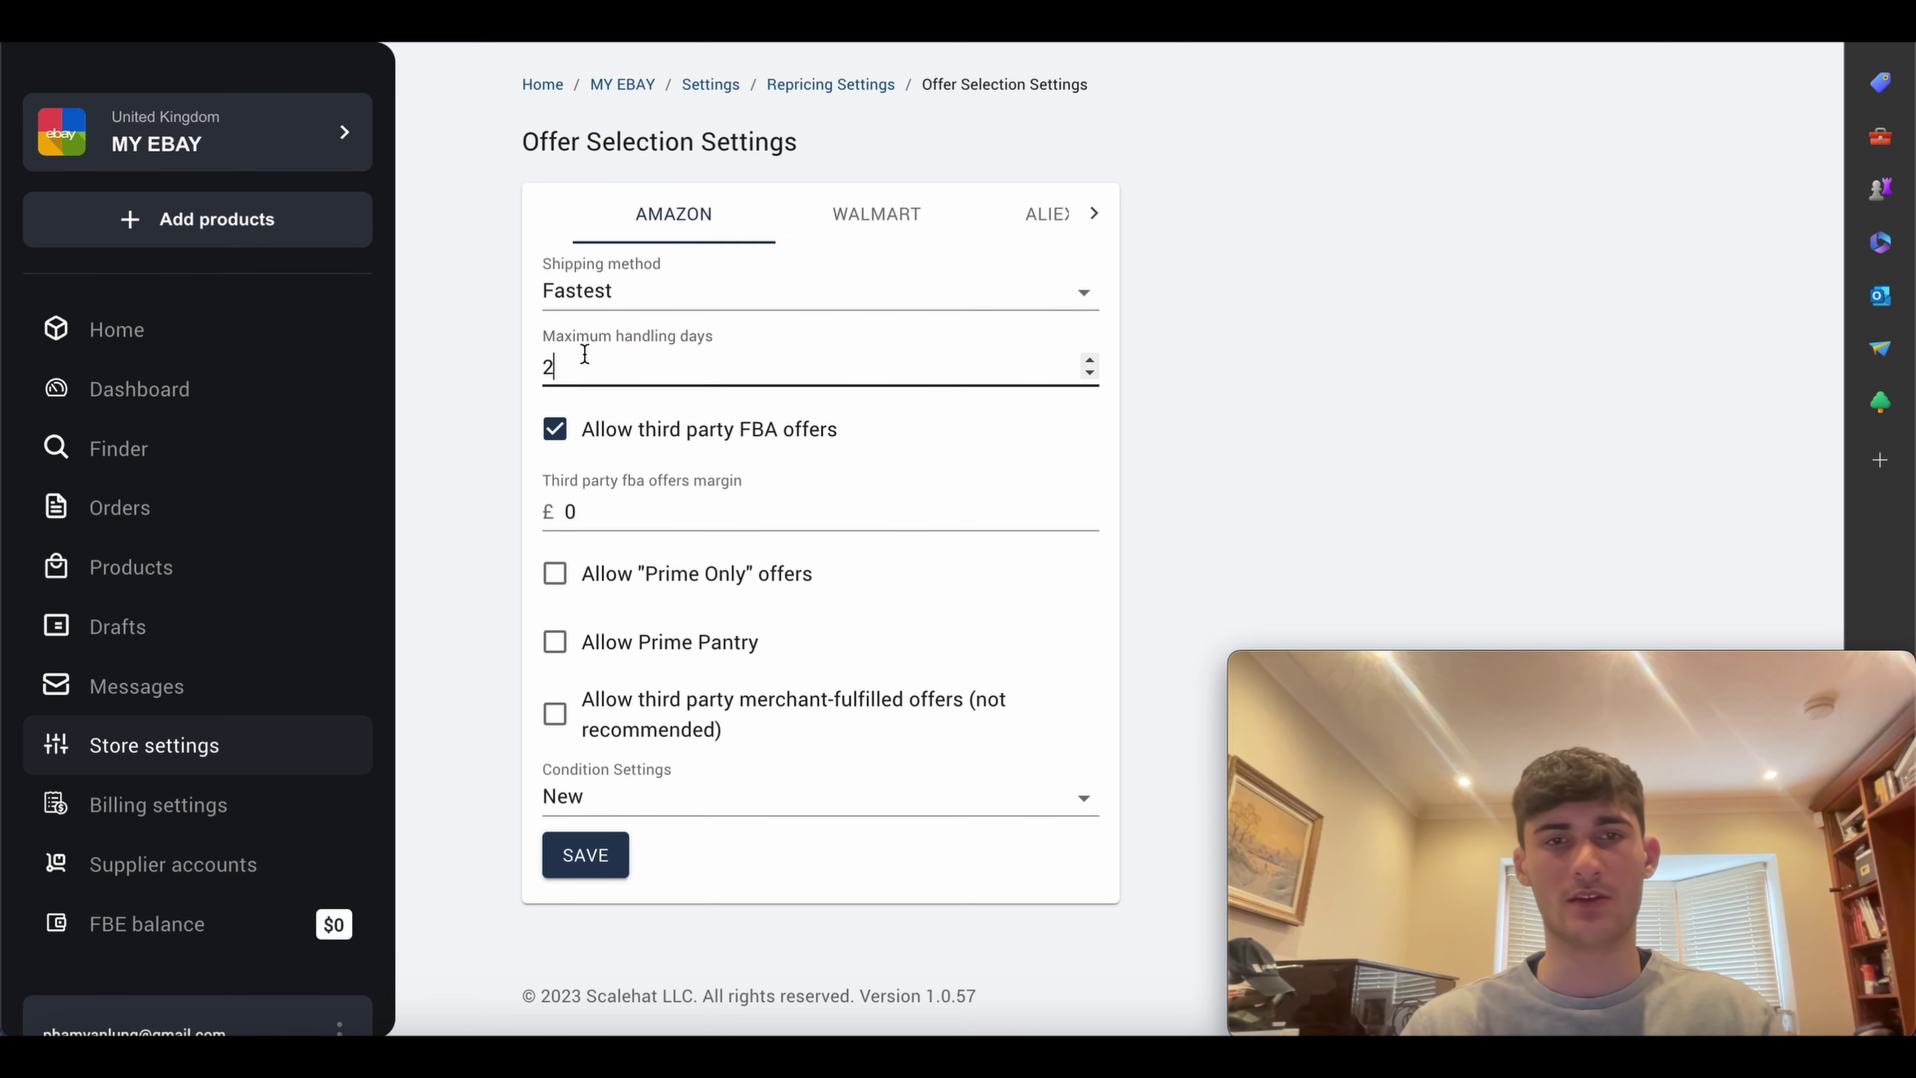
pyautogui.click(517, 394)
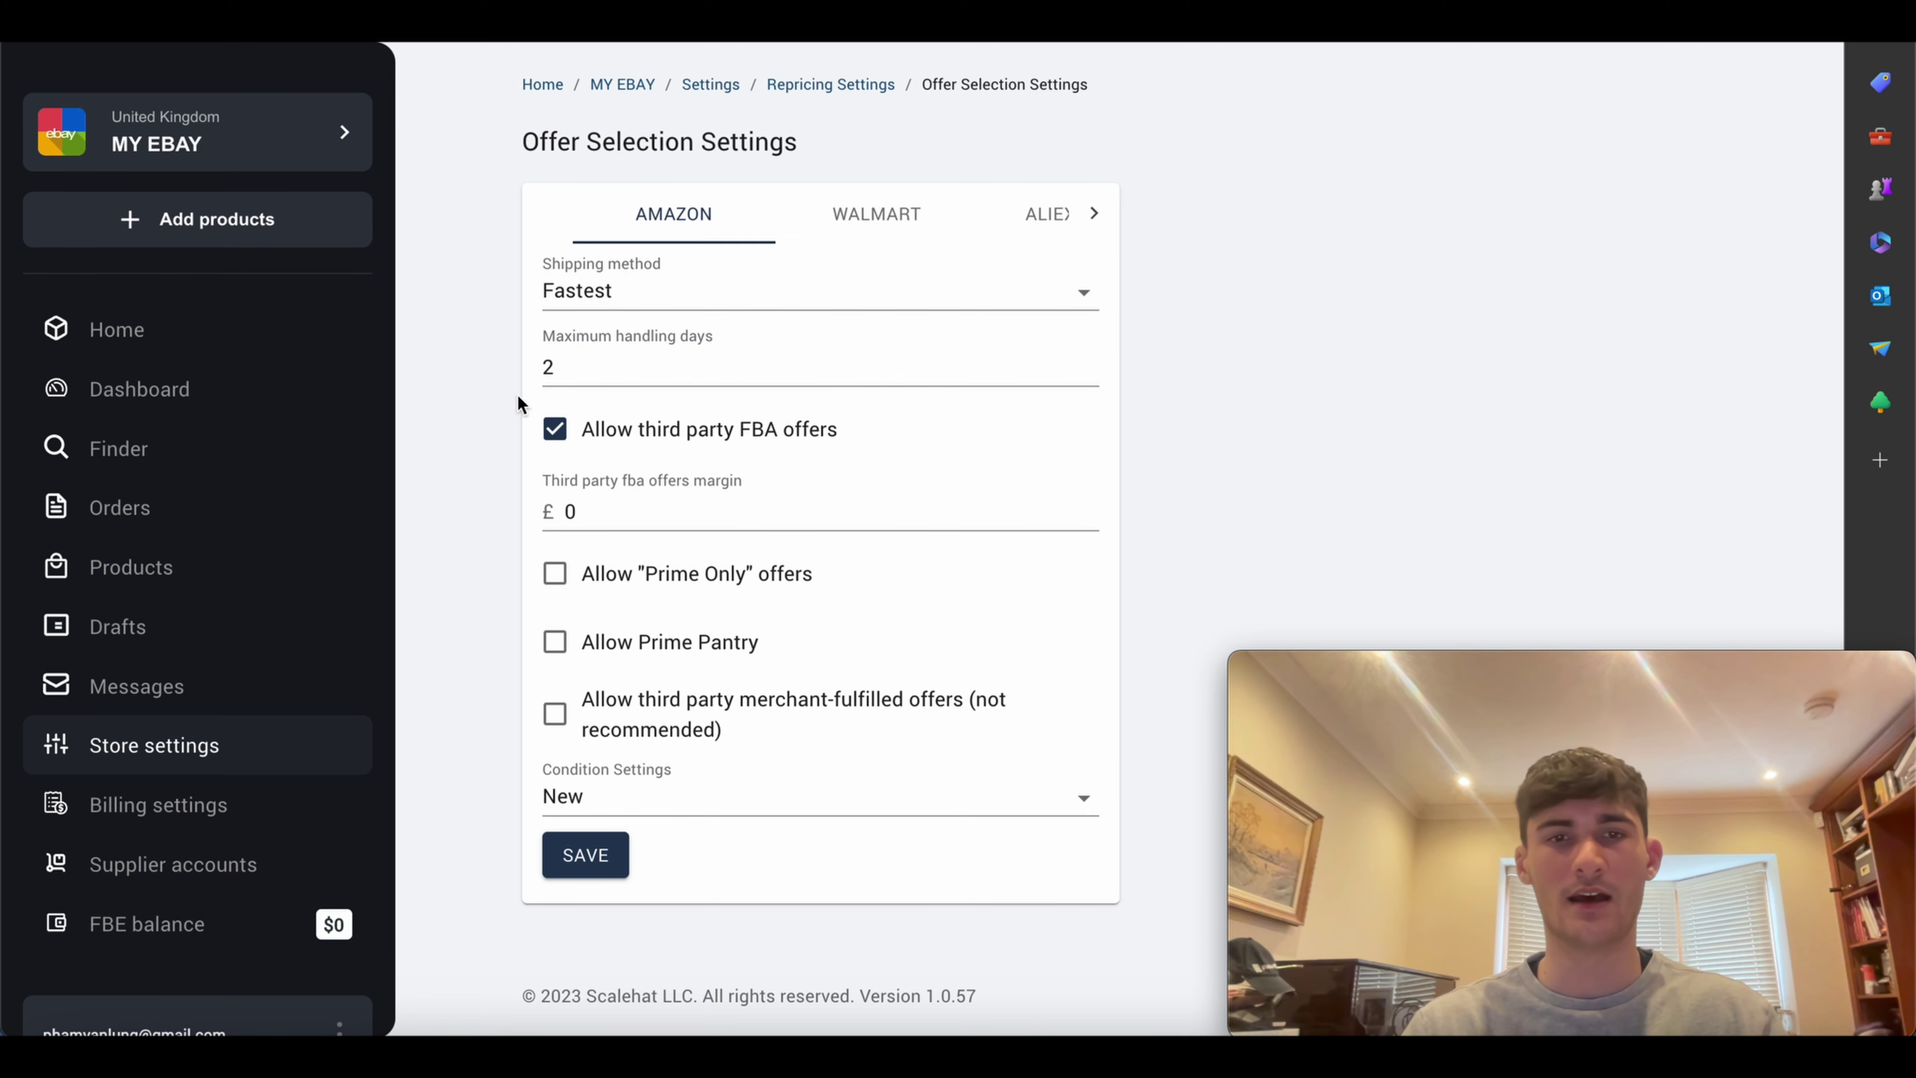
pyautogui.click(557, 431)
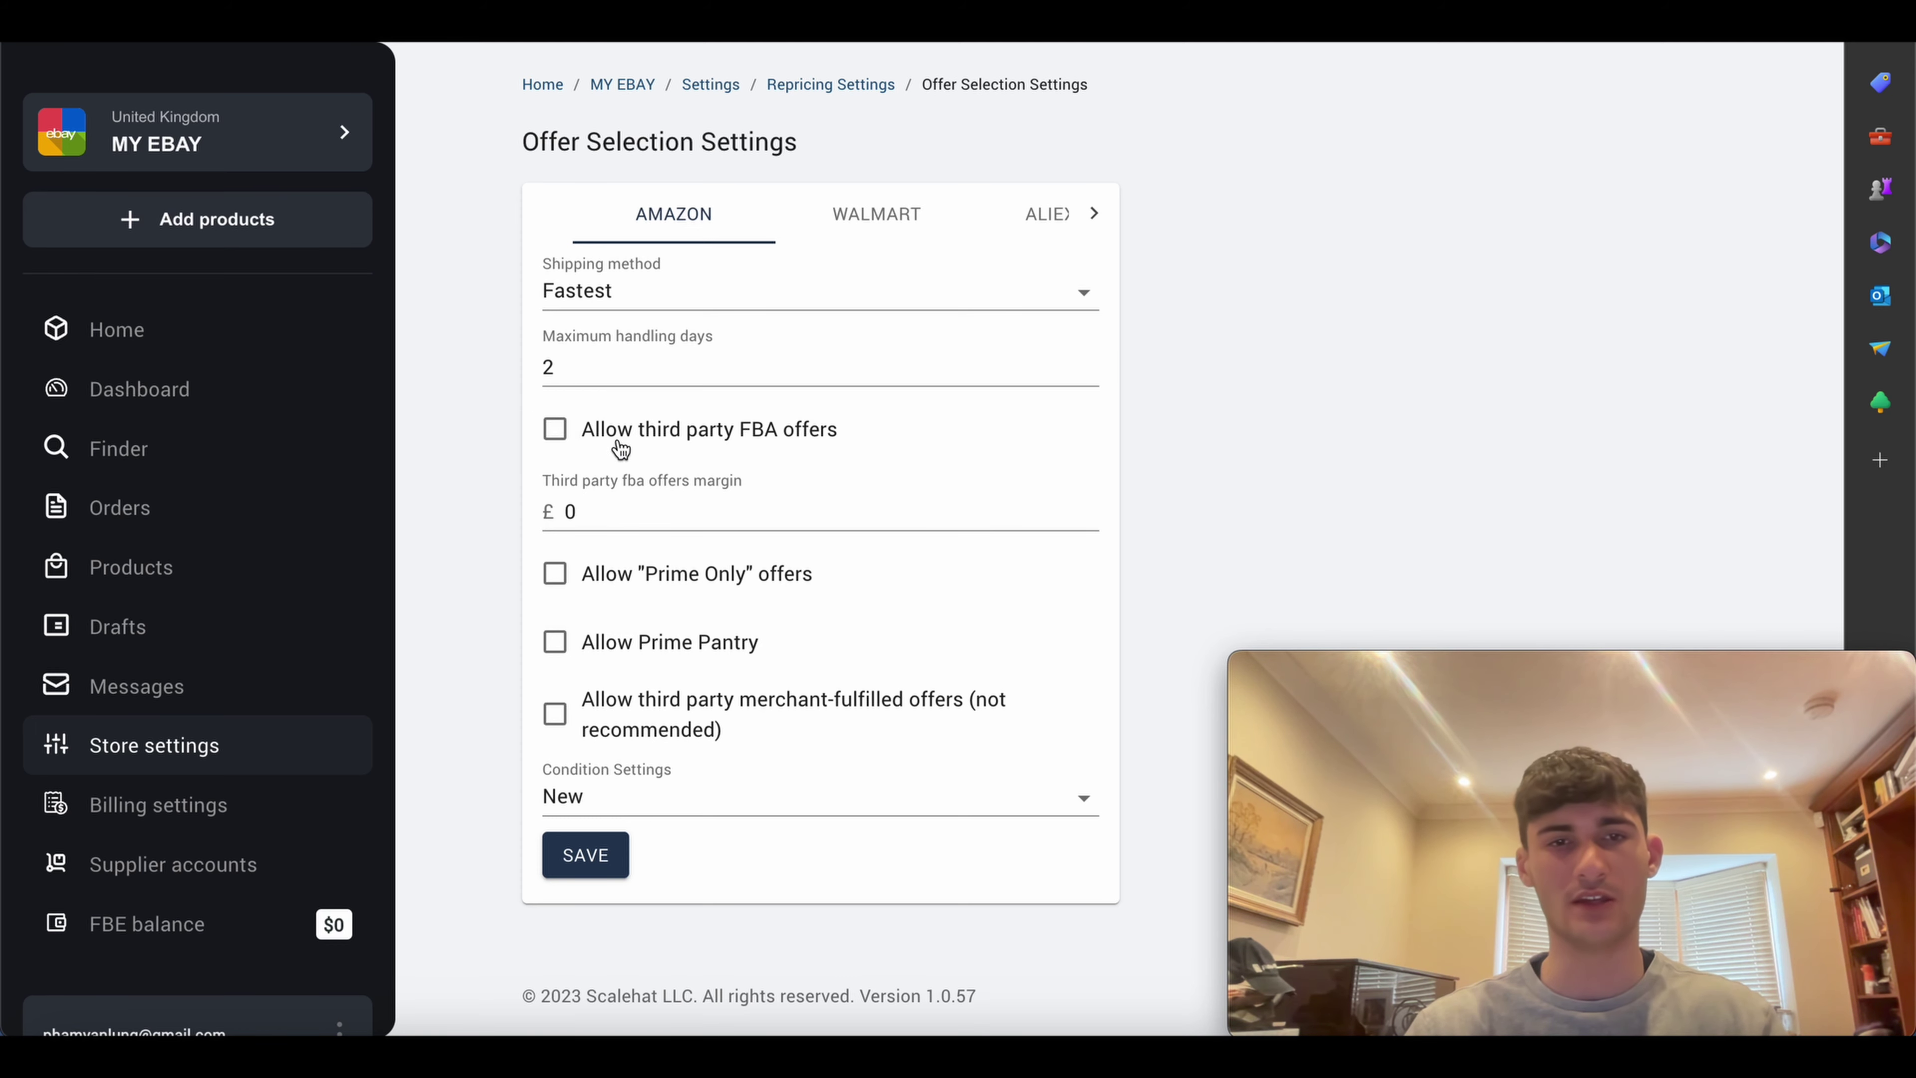
pyautogui.click(558, 575)
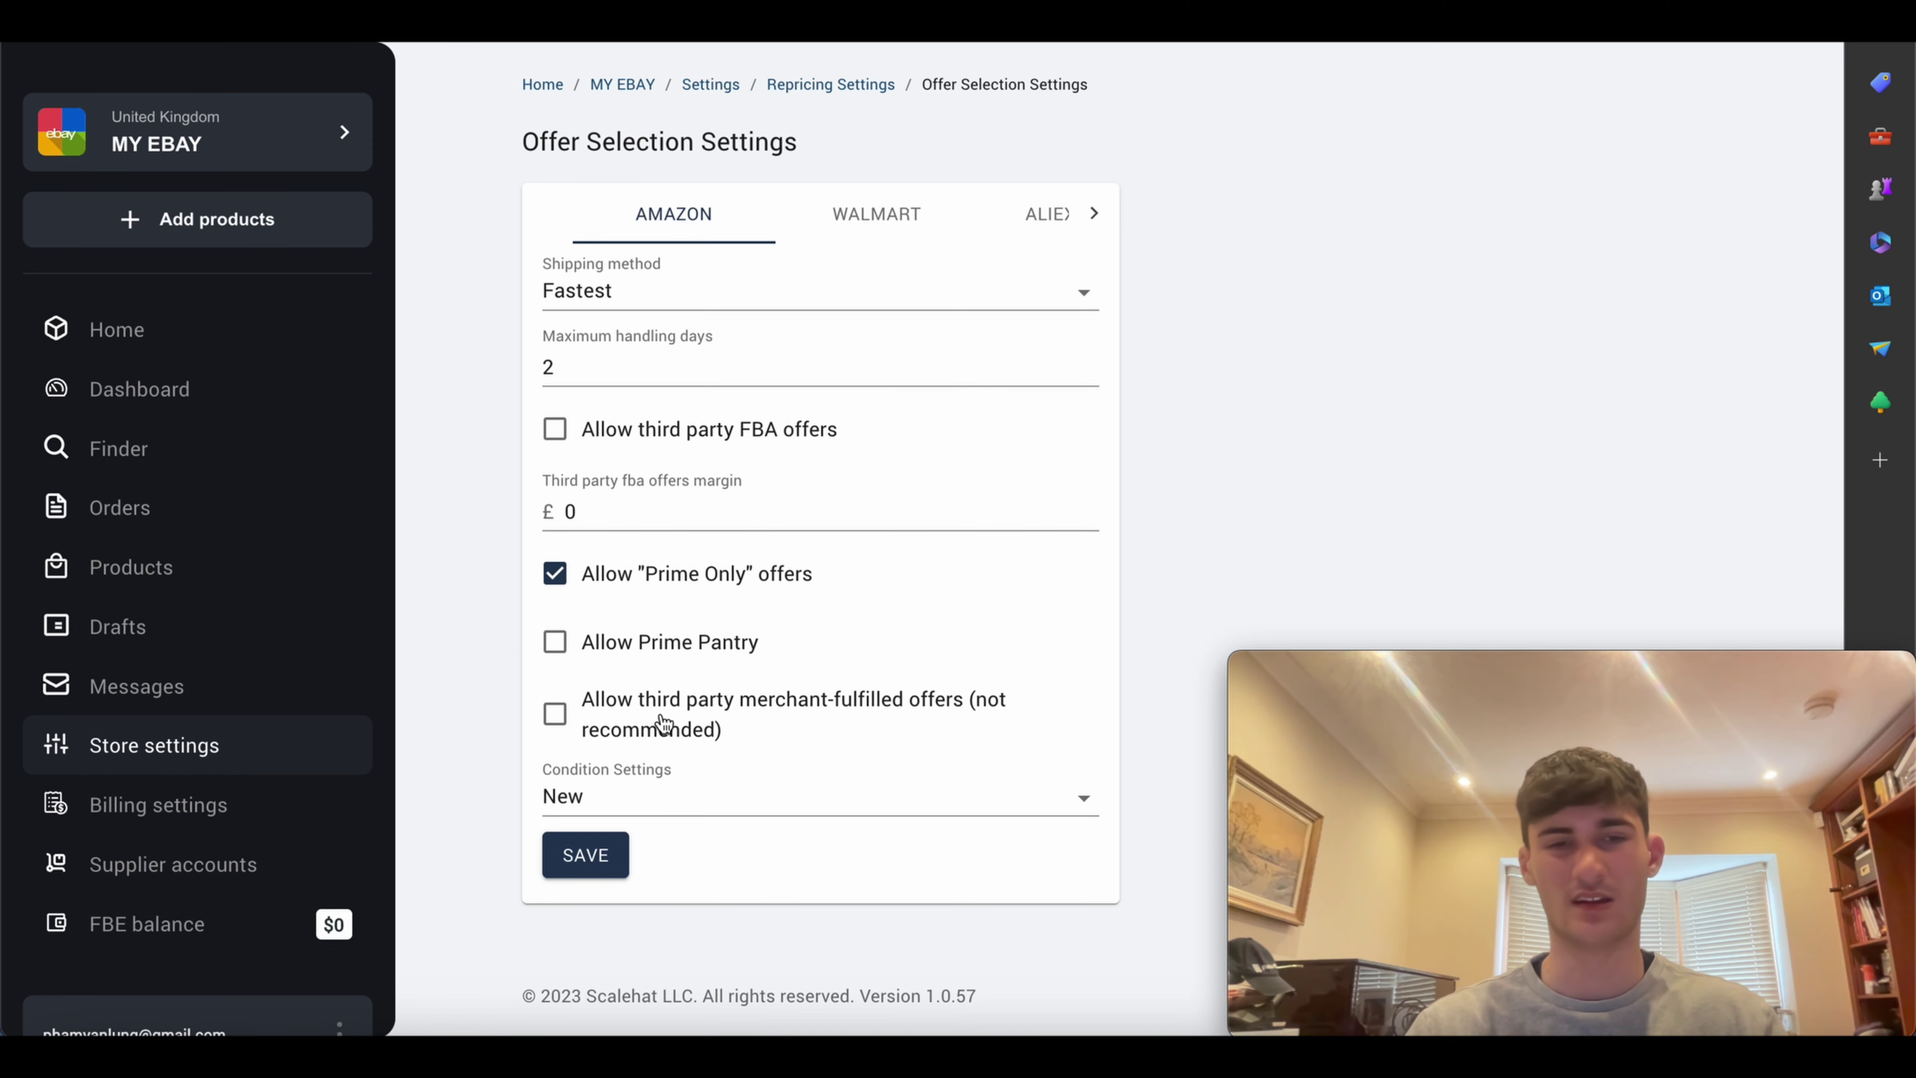
pyautogui.click(598, 849)
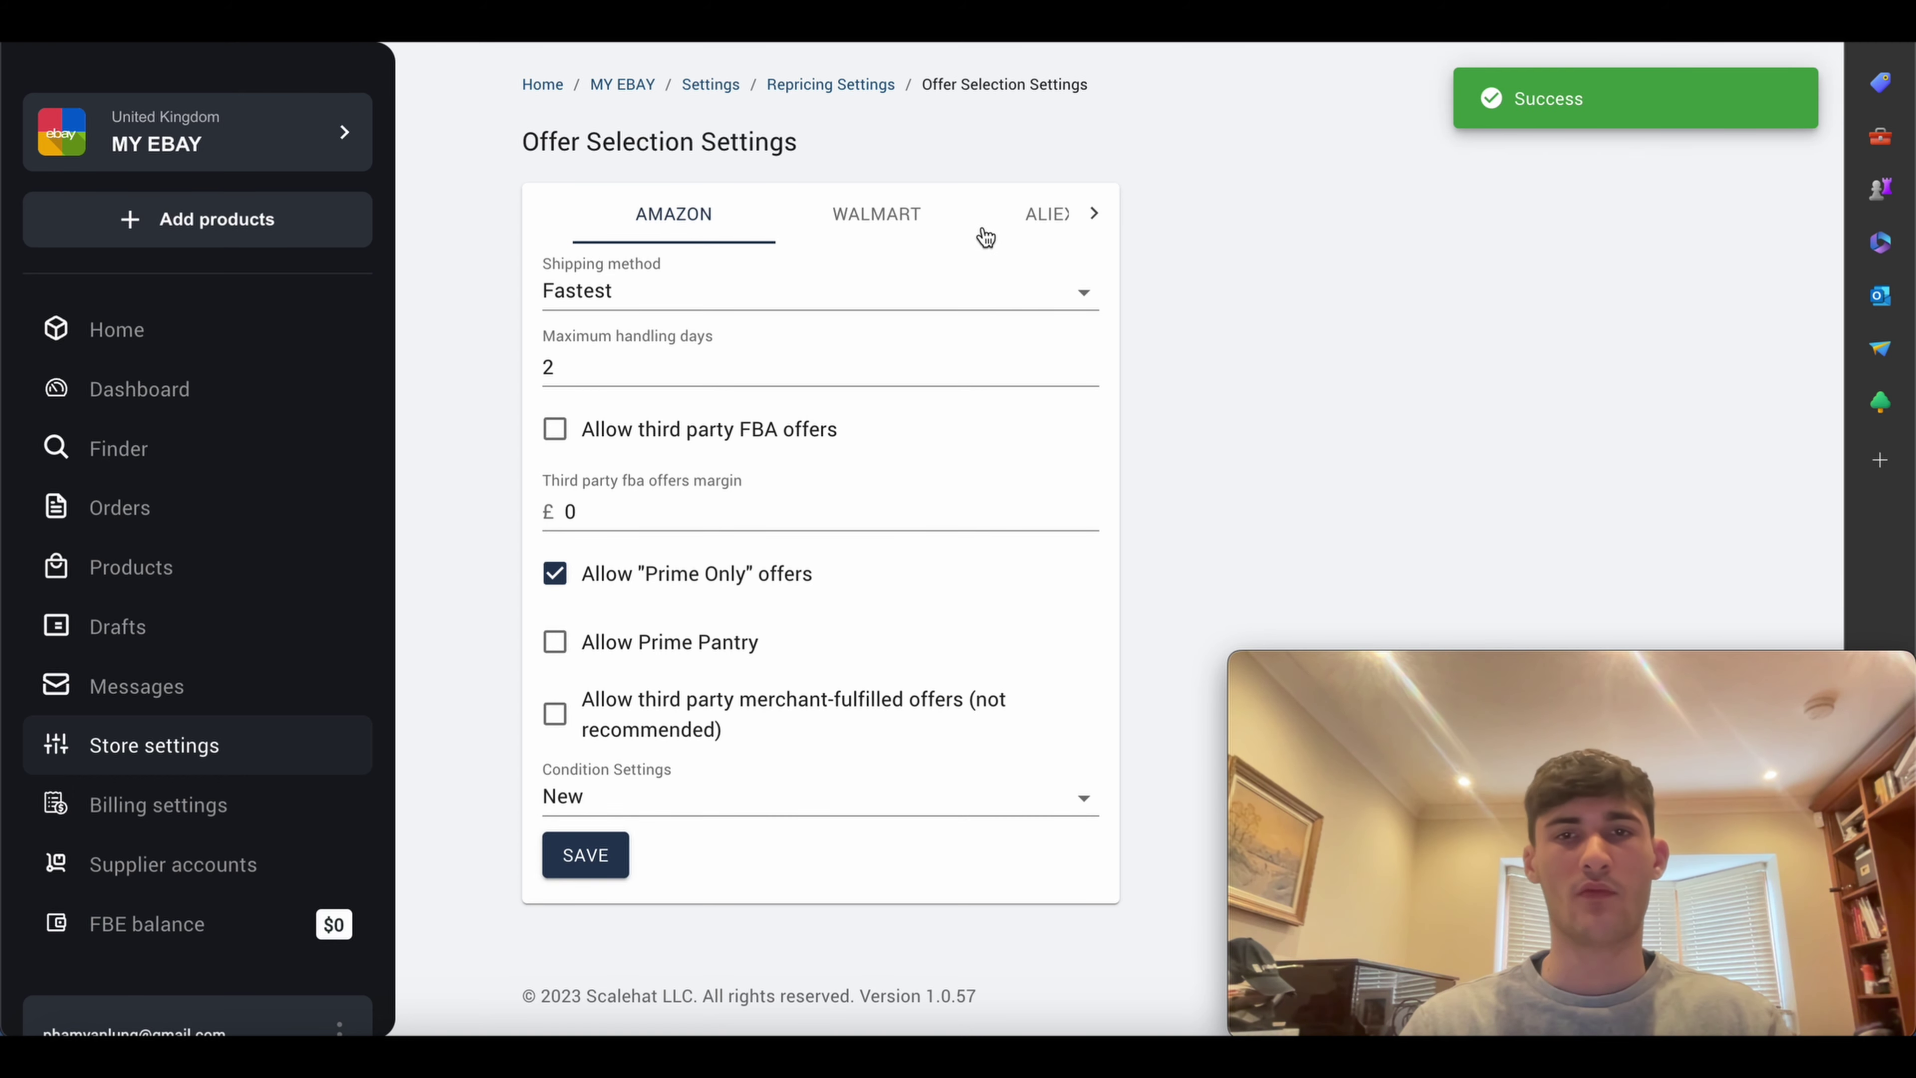
# Step: Look at the offer selection settings of the other suppliers such as AliExpress and return to Amazon
pyautogui.click(1094, 214)
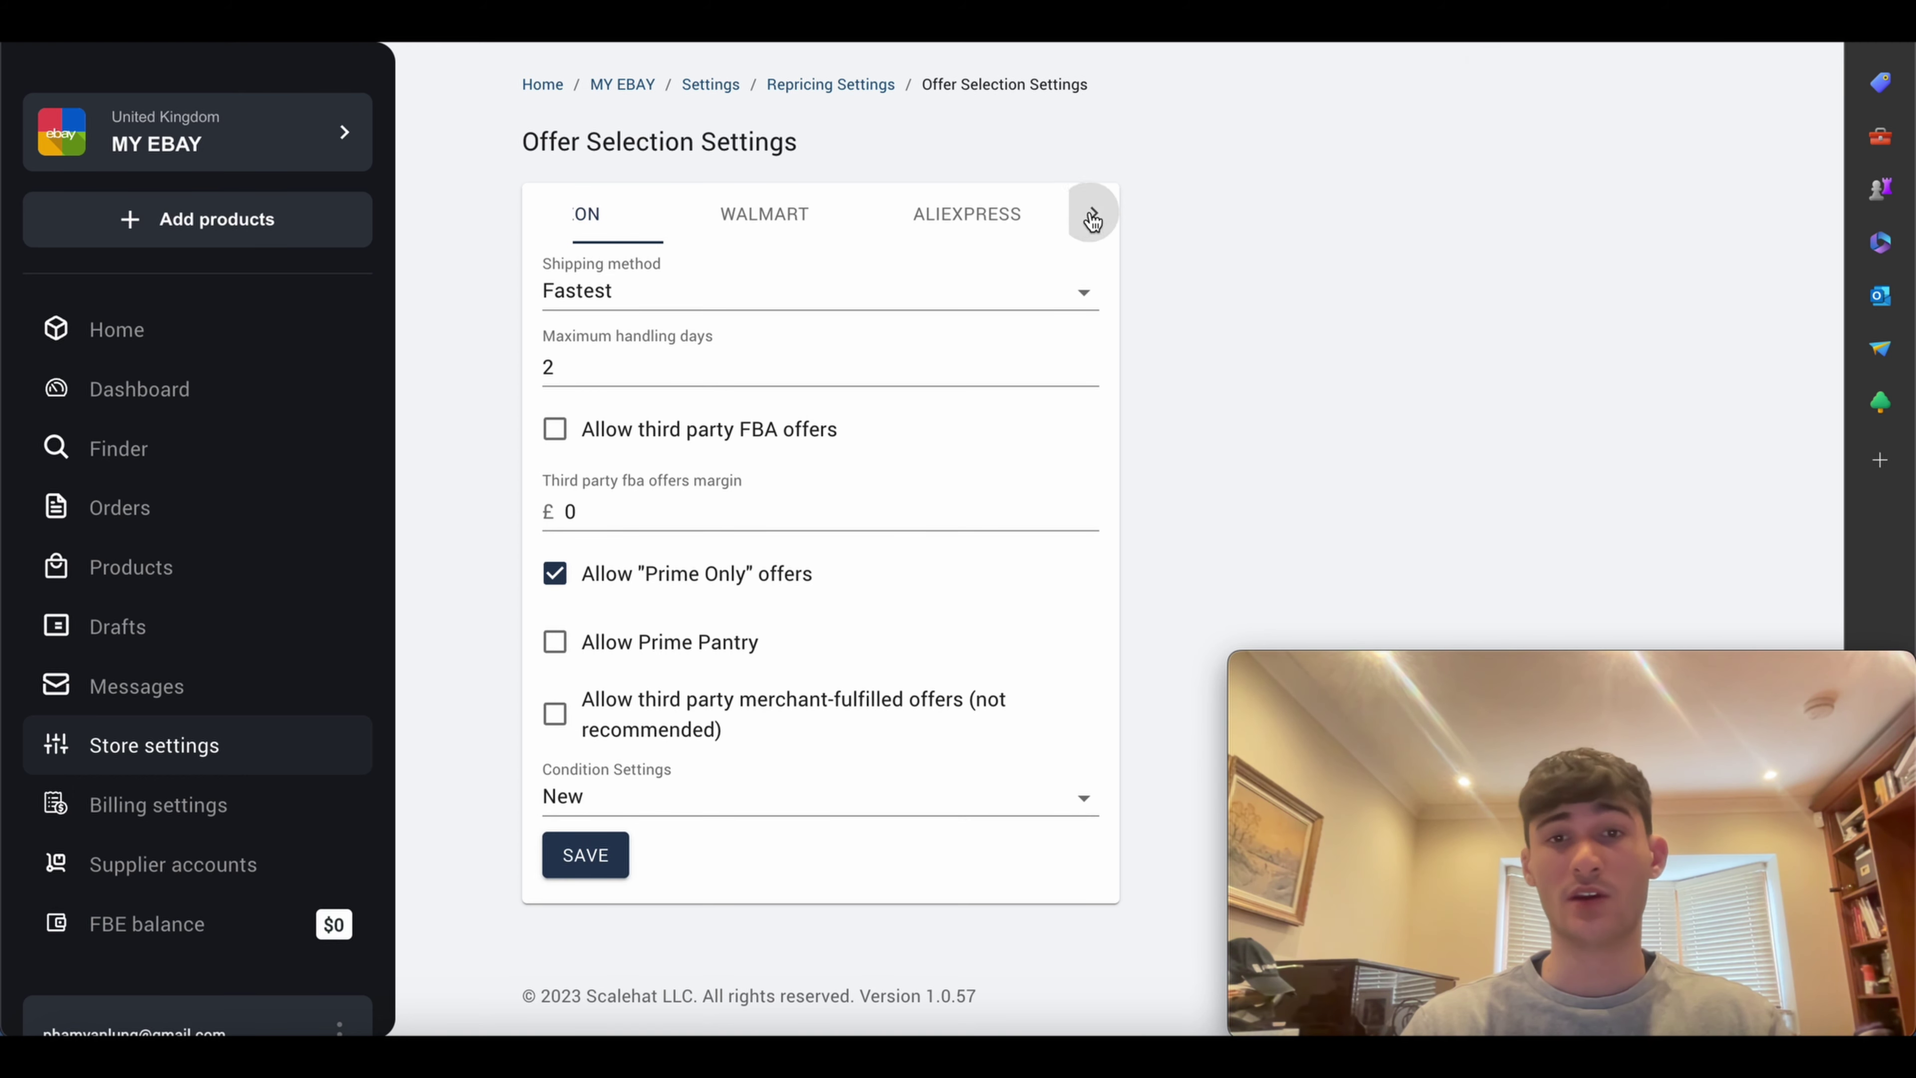
pyautogui.click(983, 216)
pyautogui.click(607, 226)
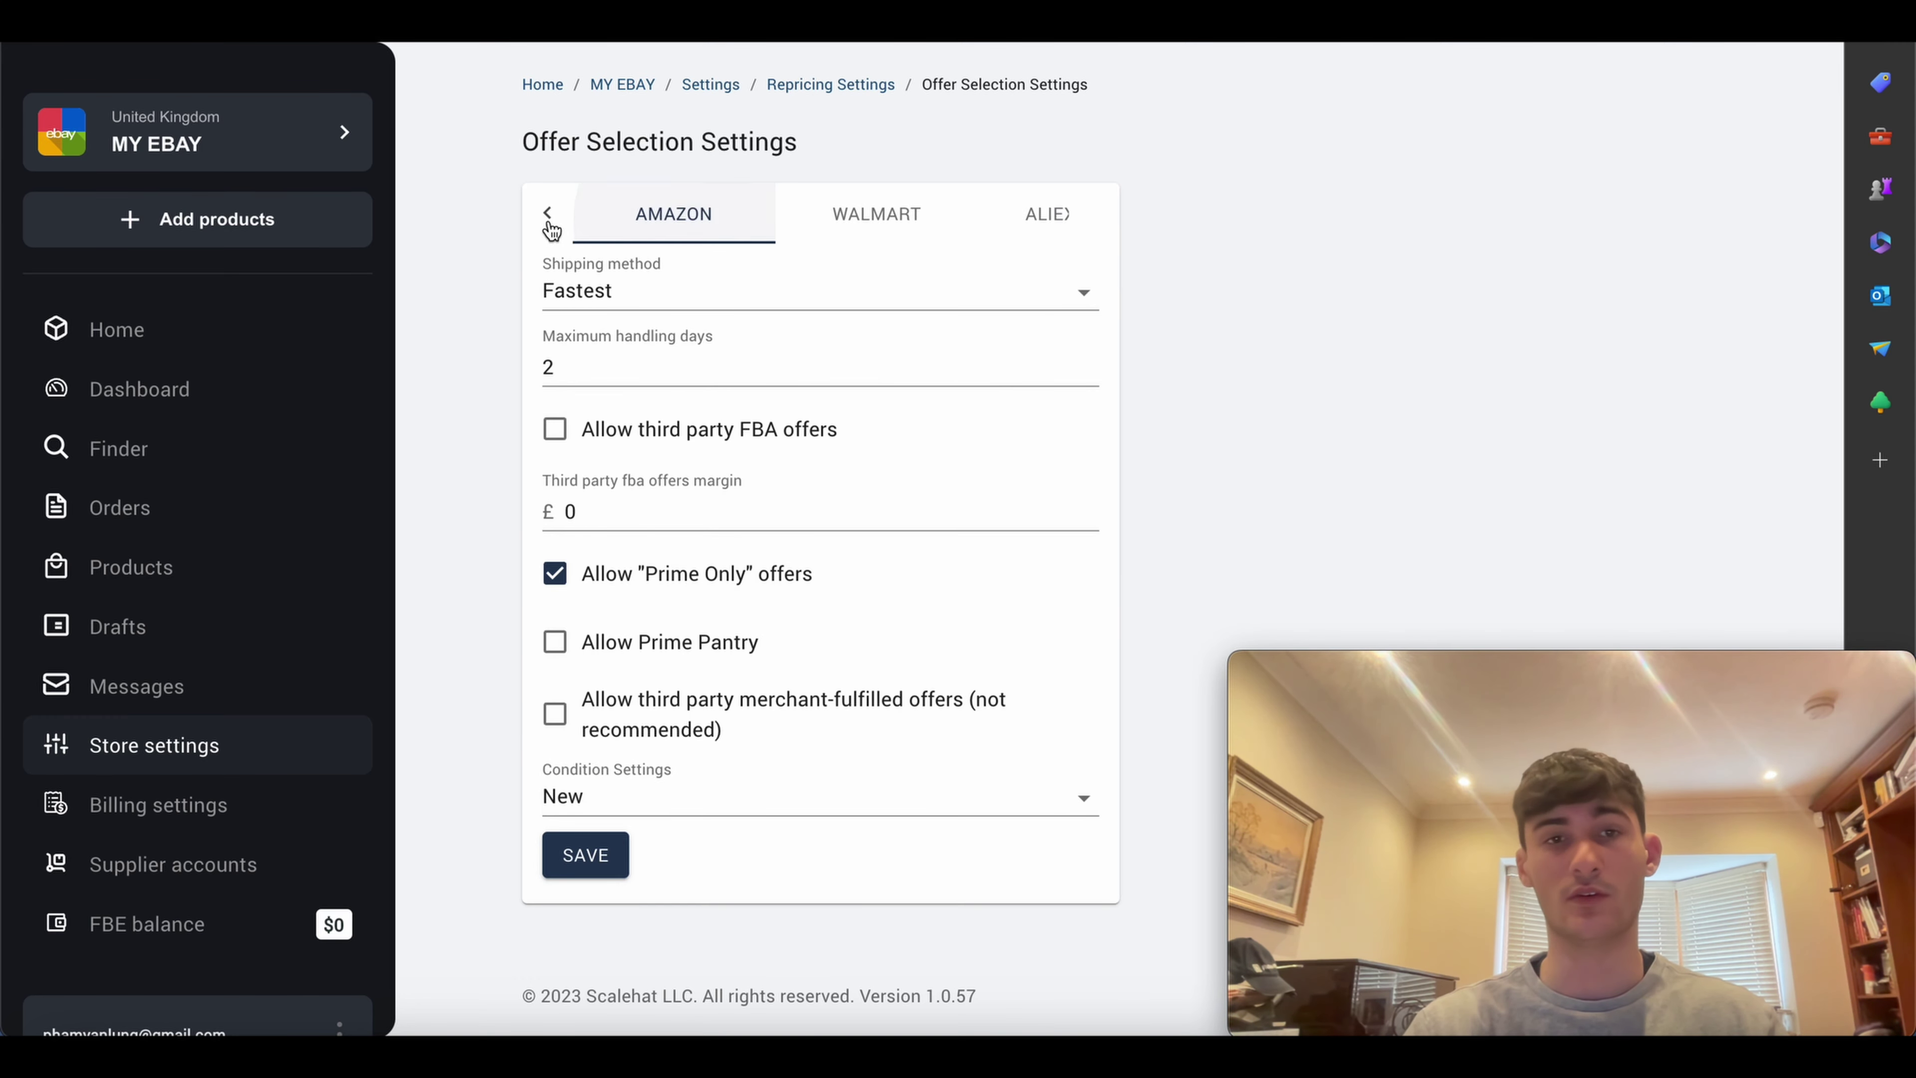
# Step: Return to the store's repricing settings and view the Round Prices option
pyautogui.click(183, 745)
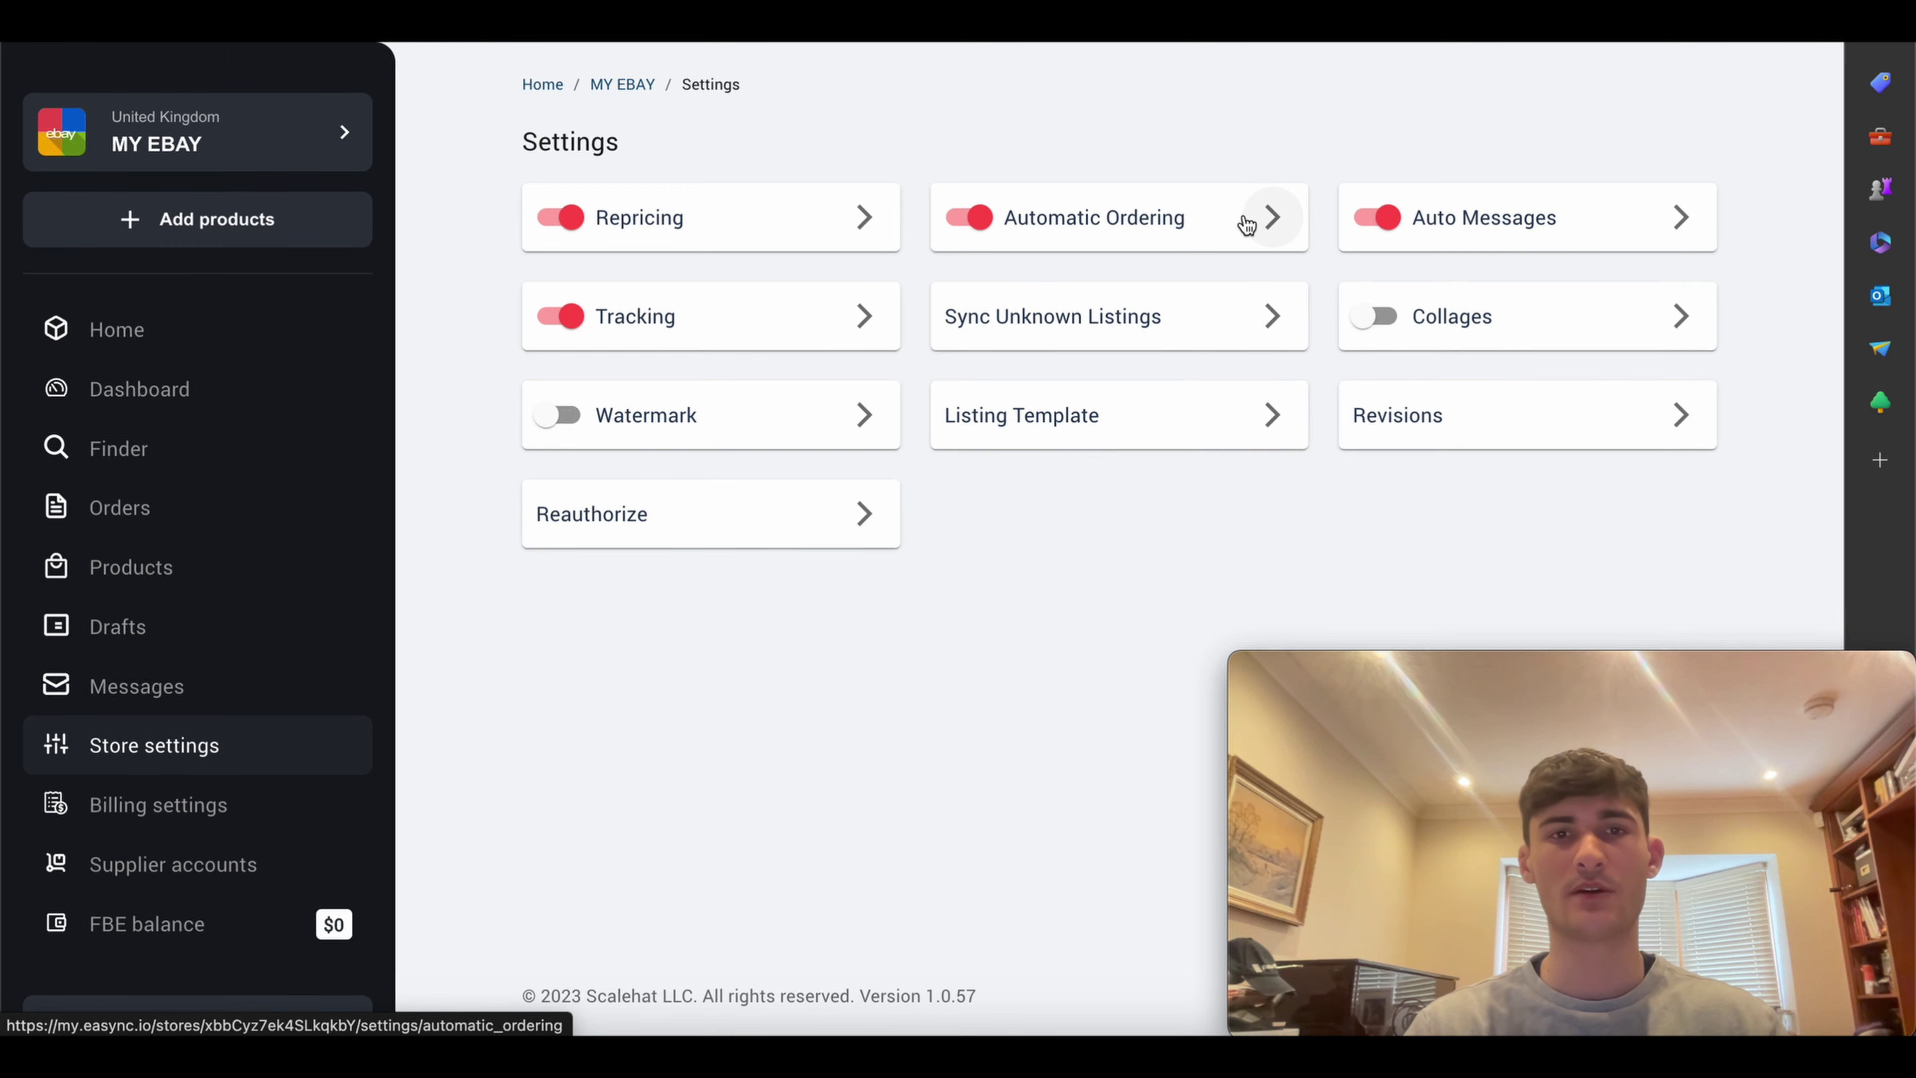
pyautogui.click(877, 229)
pyautogui.scroll(-3, 783, 547)
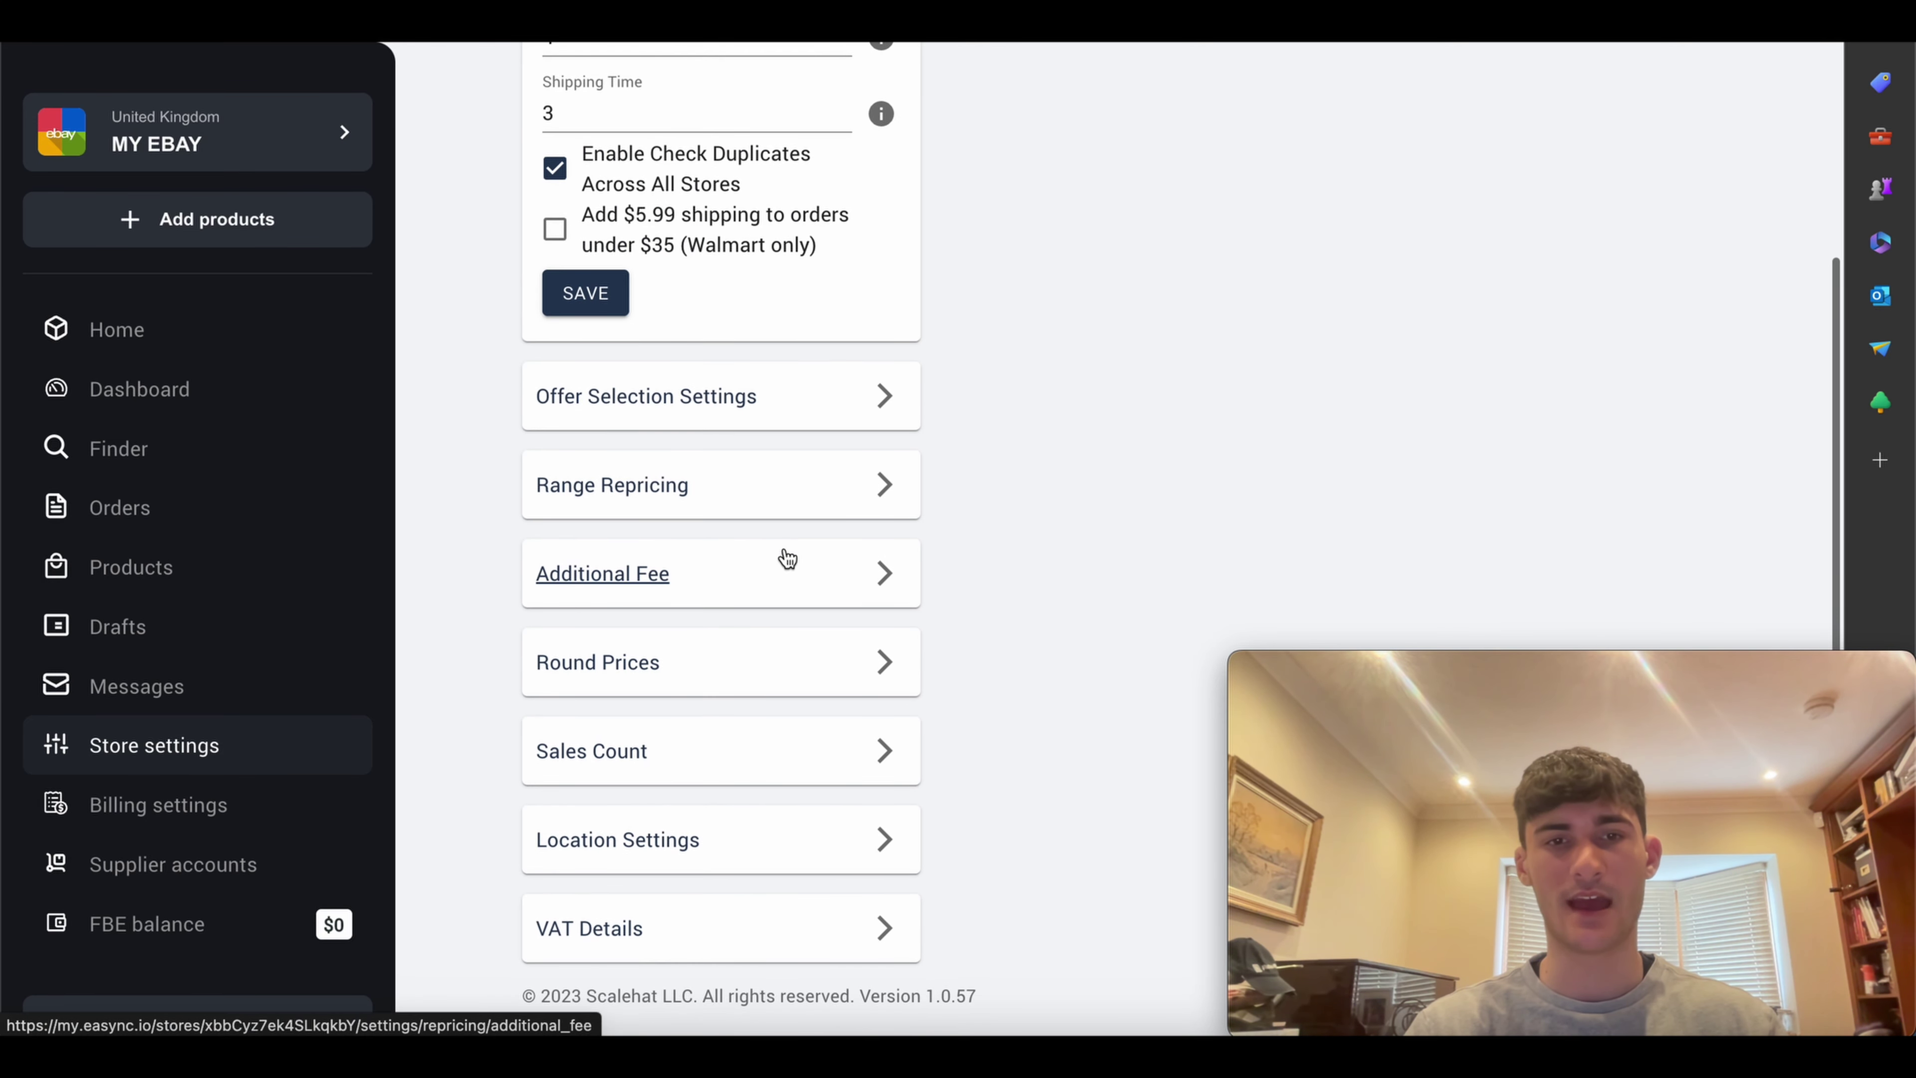
pyautogui.scroll(-1, 753, 510)
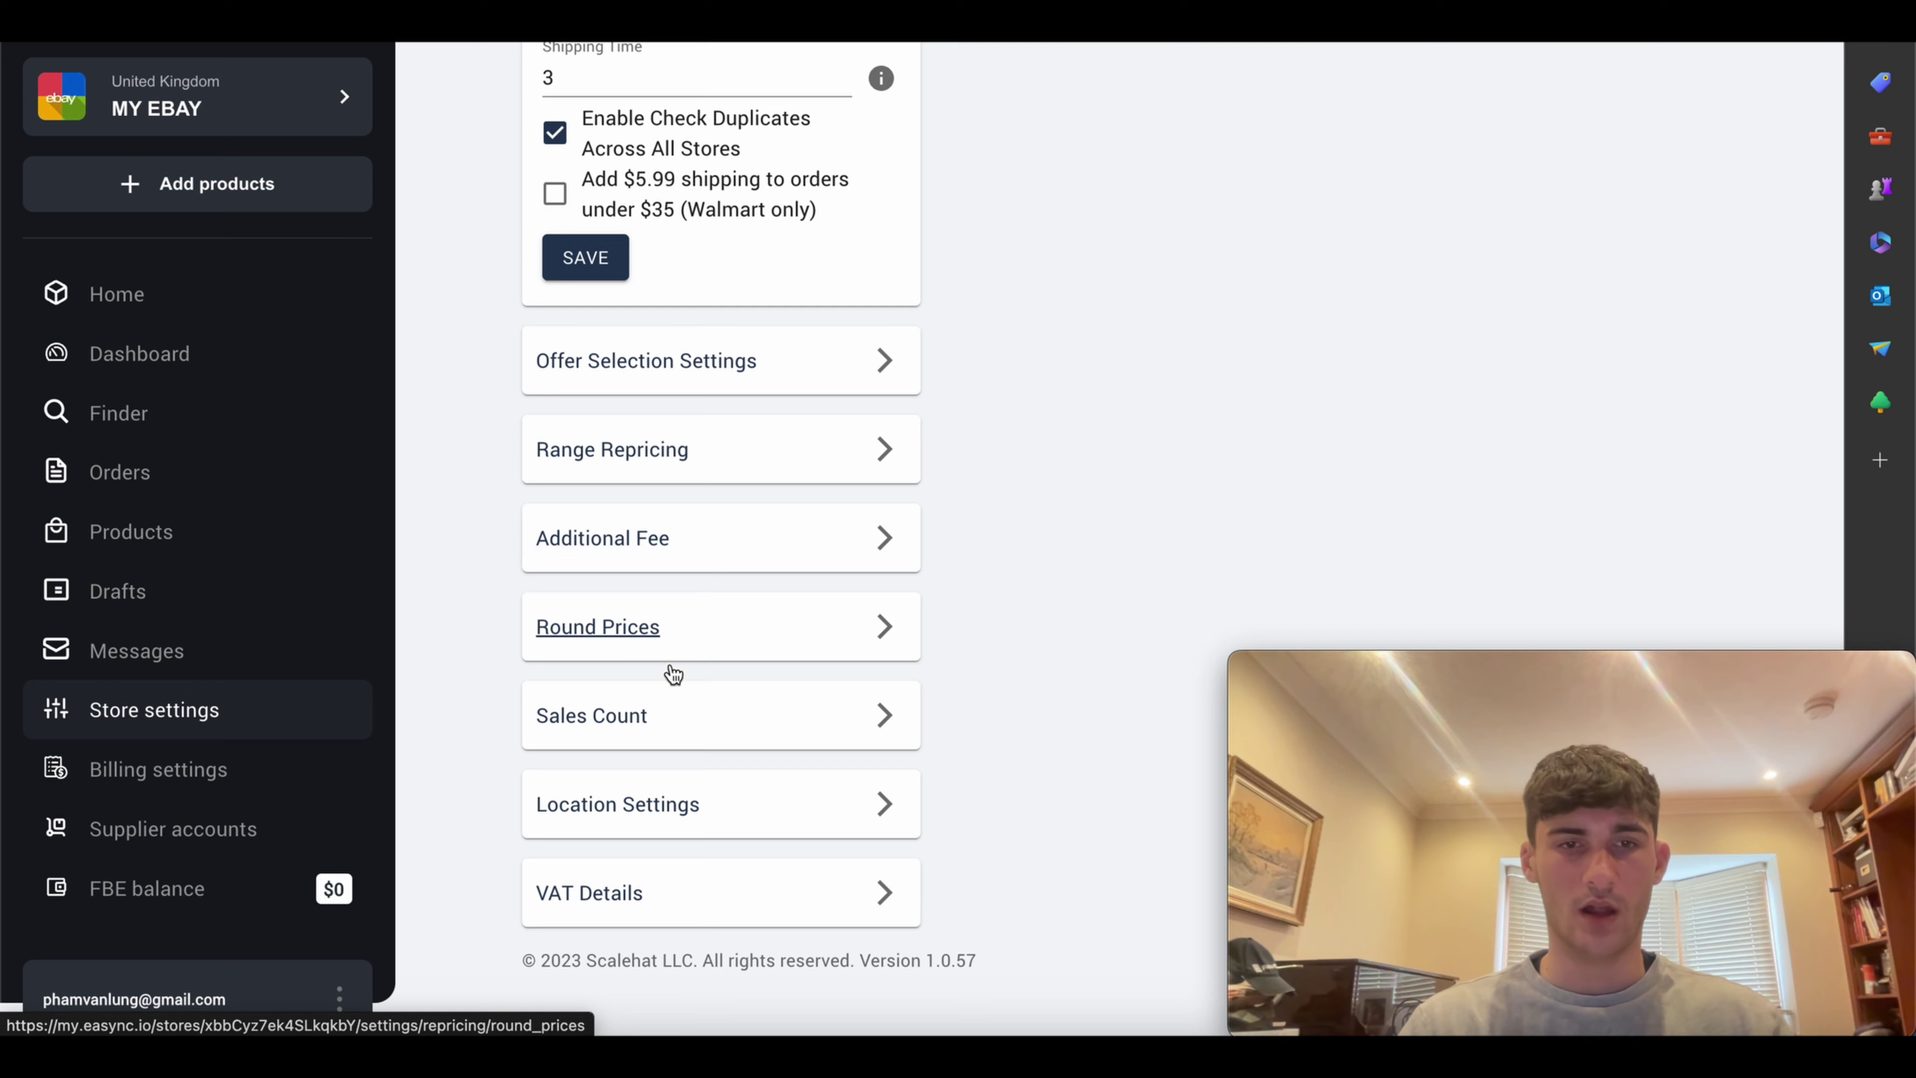
pyautogui.click(884, 626)
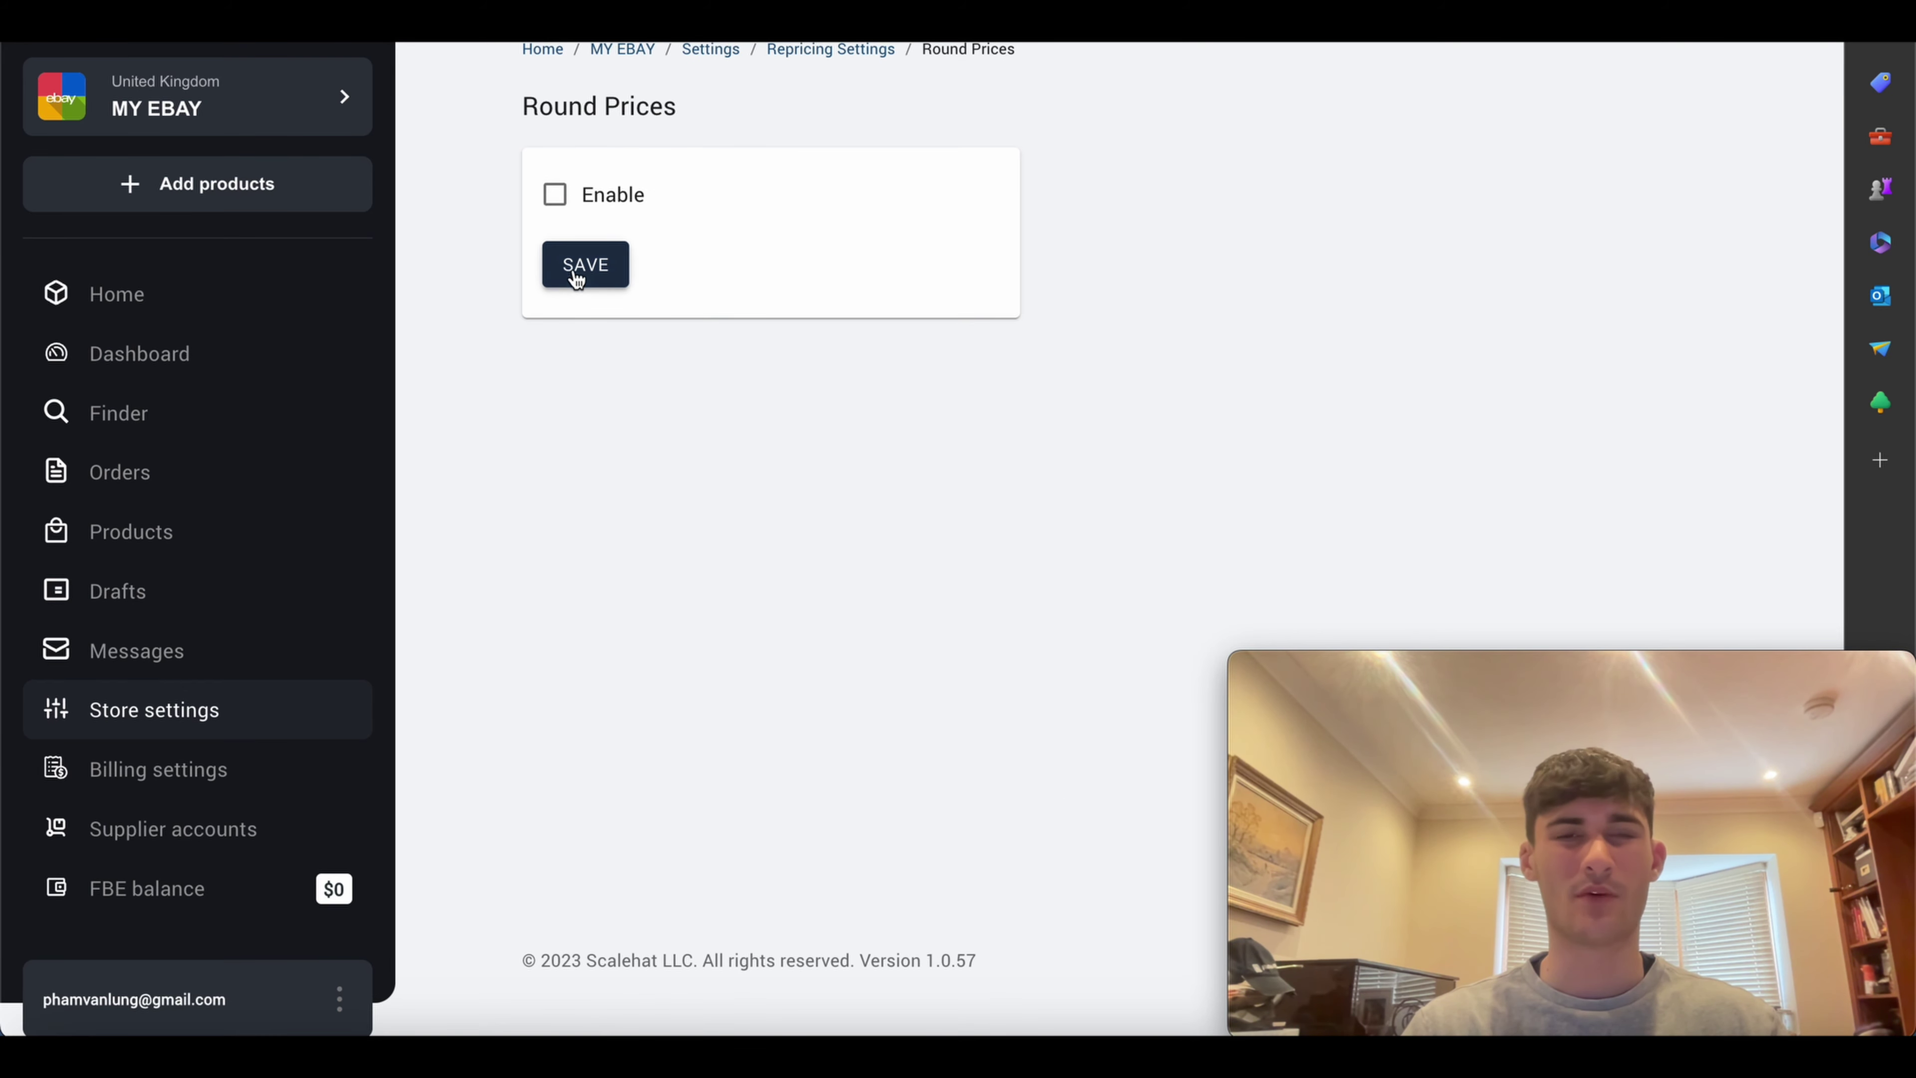
# Step: Go back to the repricing settings and view the Location Settings fields for country, location and postal code
pyautogui.click(213, 713)
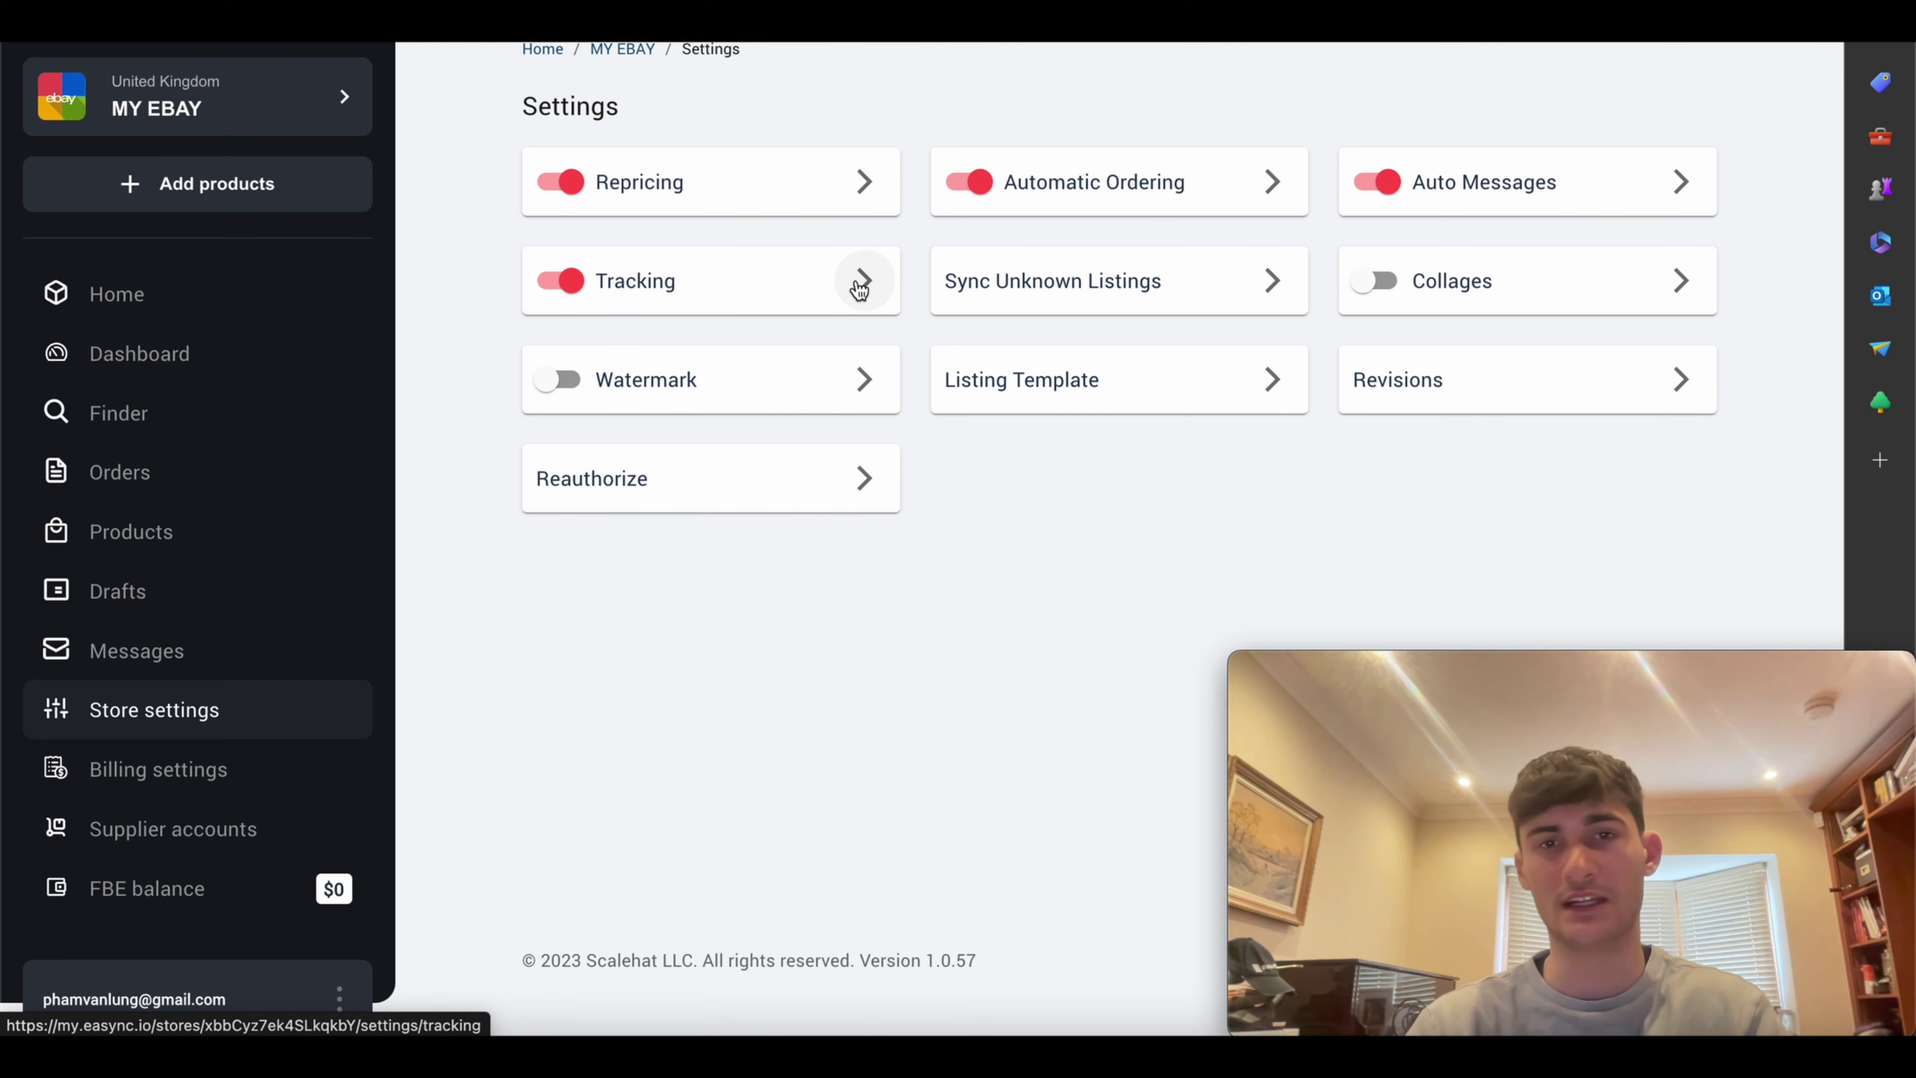
pyautogui.click(861, 284)
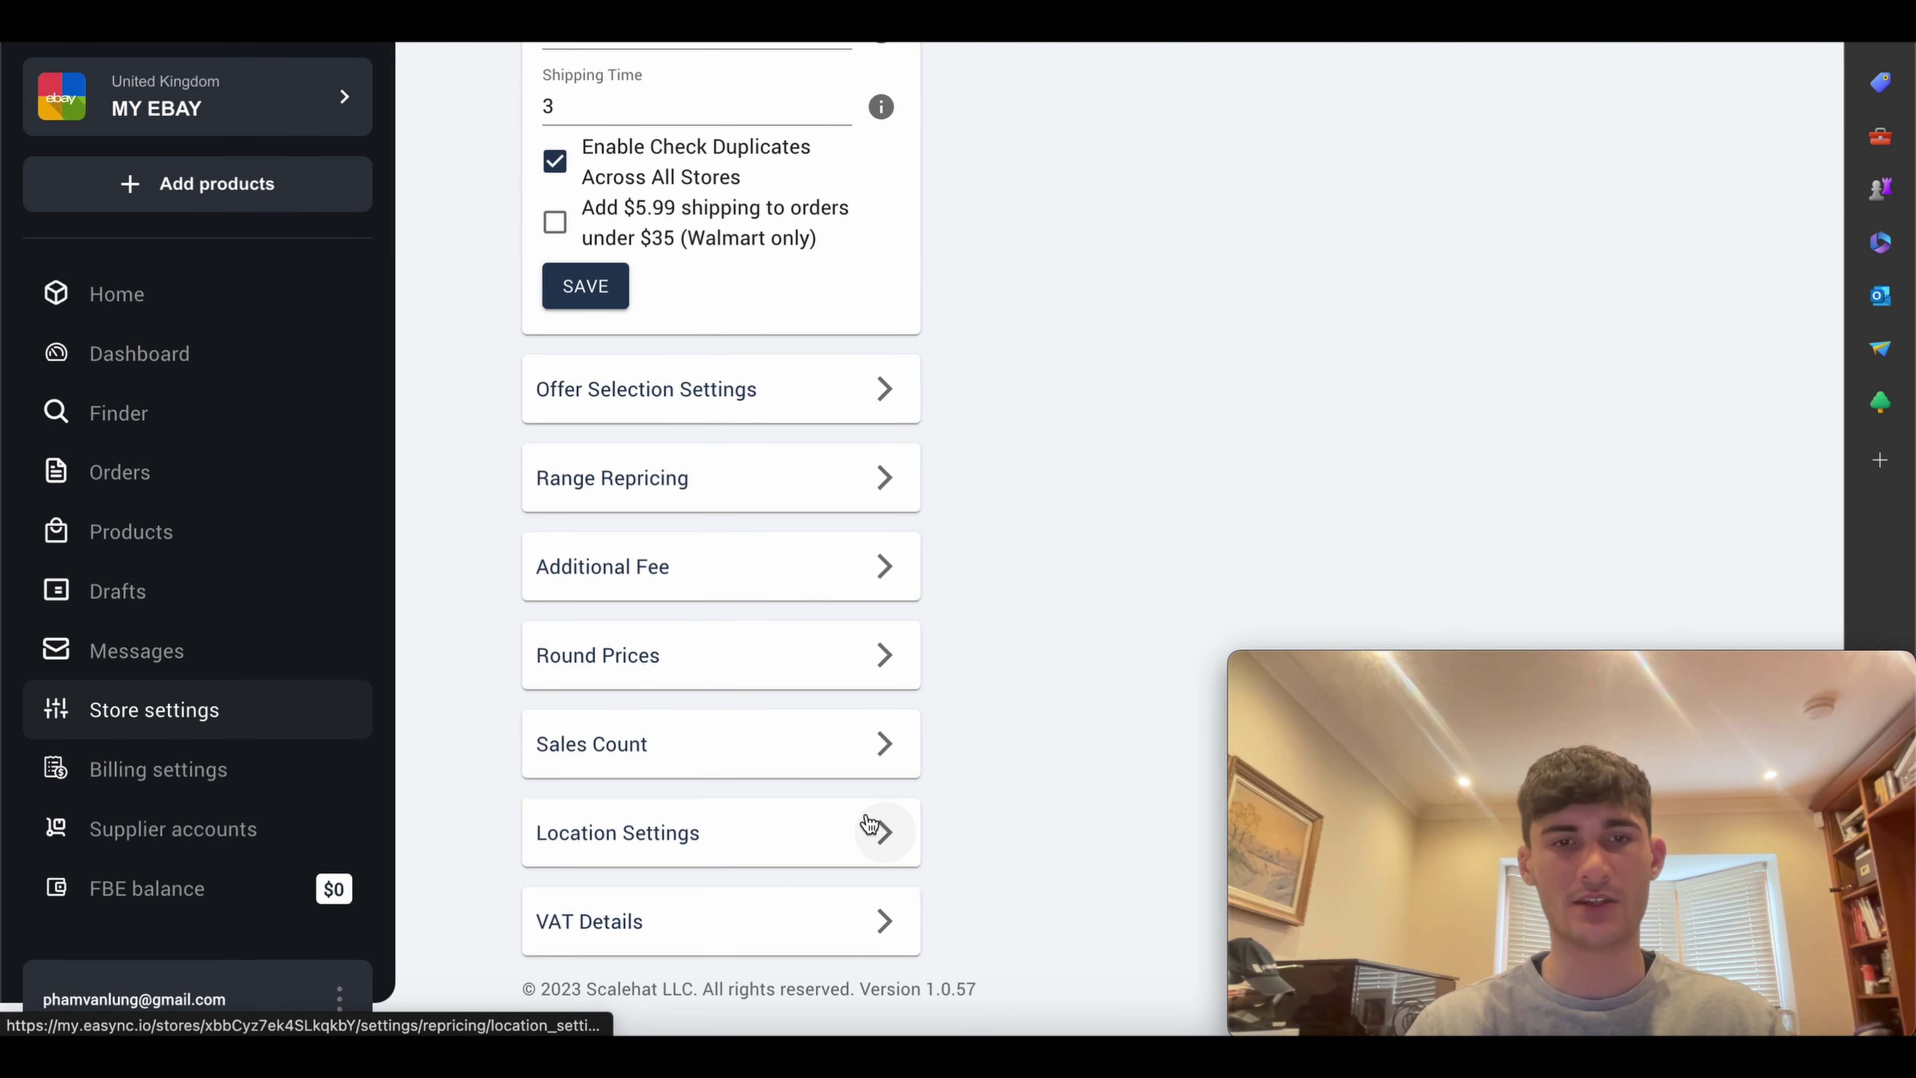
pyautogui.click(879, 830)
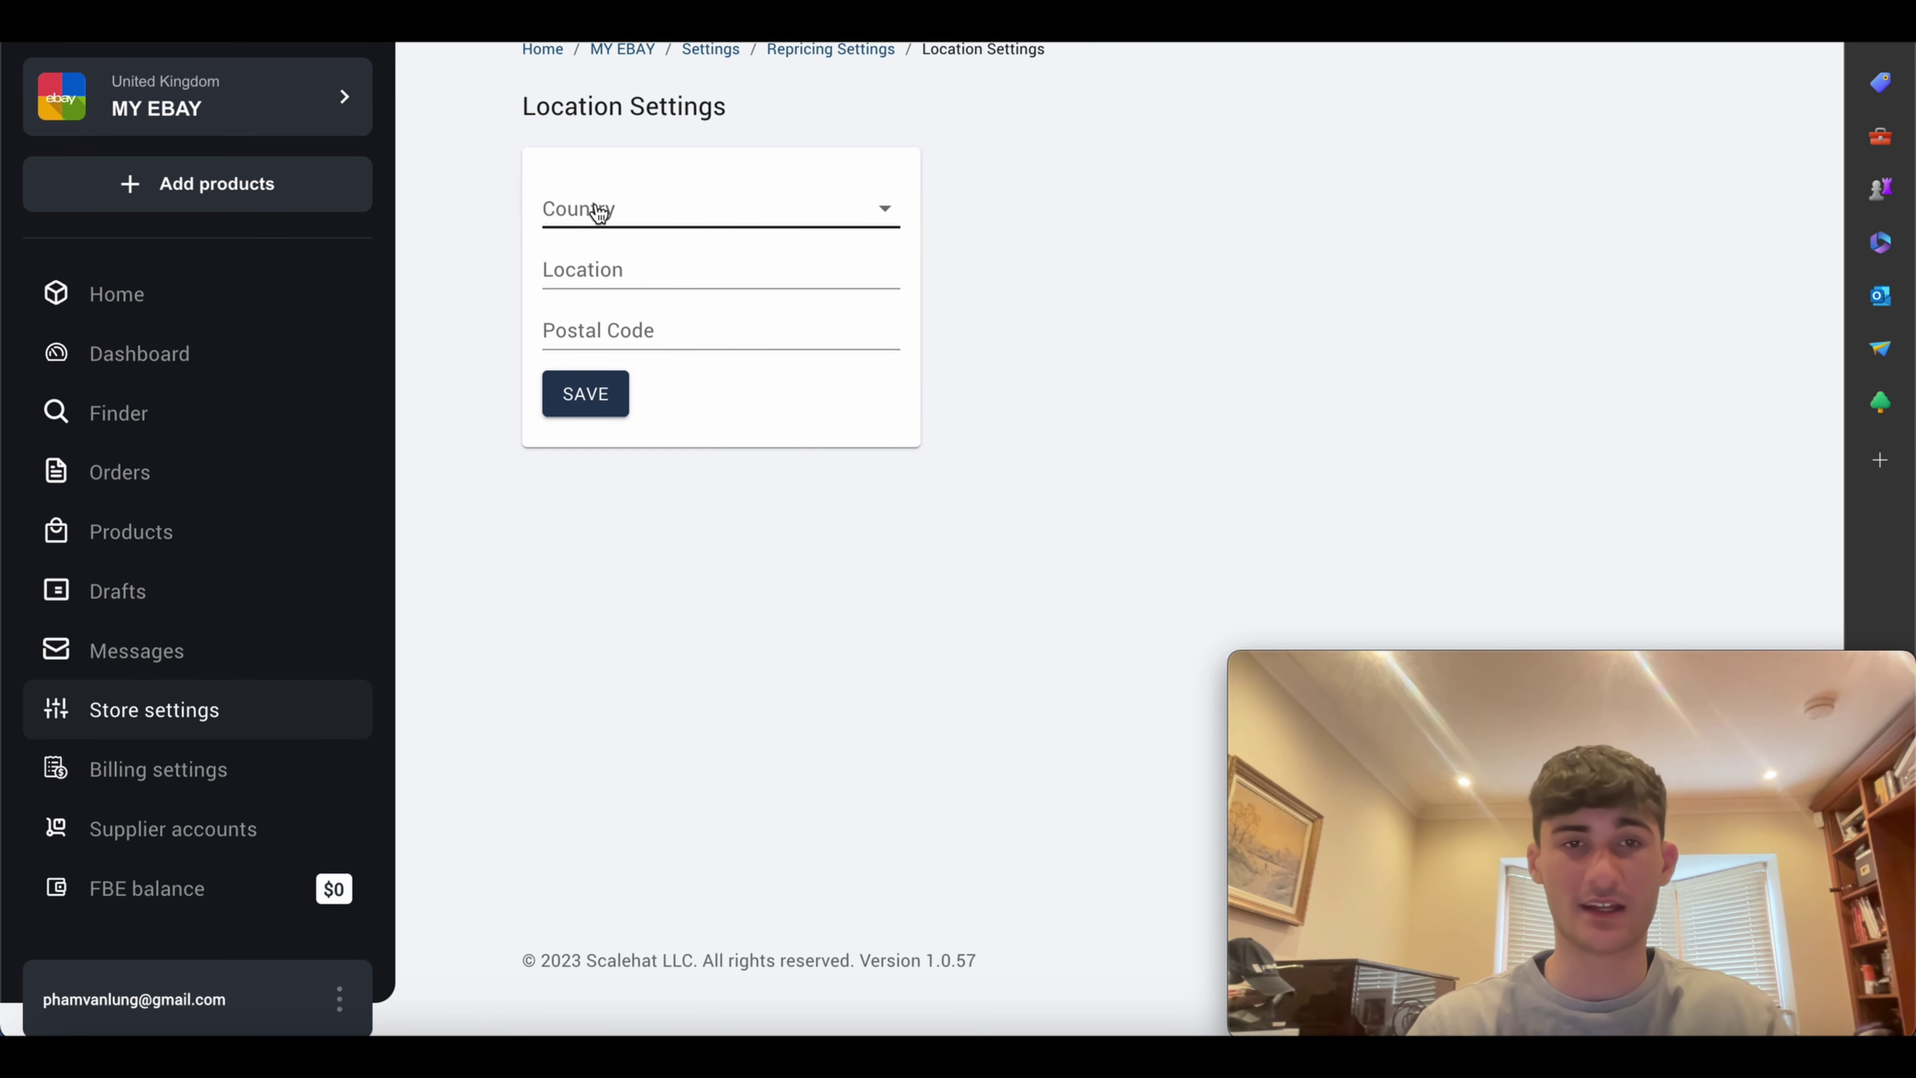
pyautogui.click(588, 319)
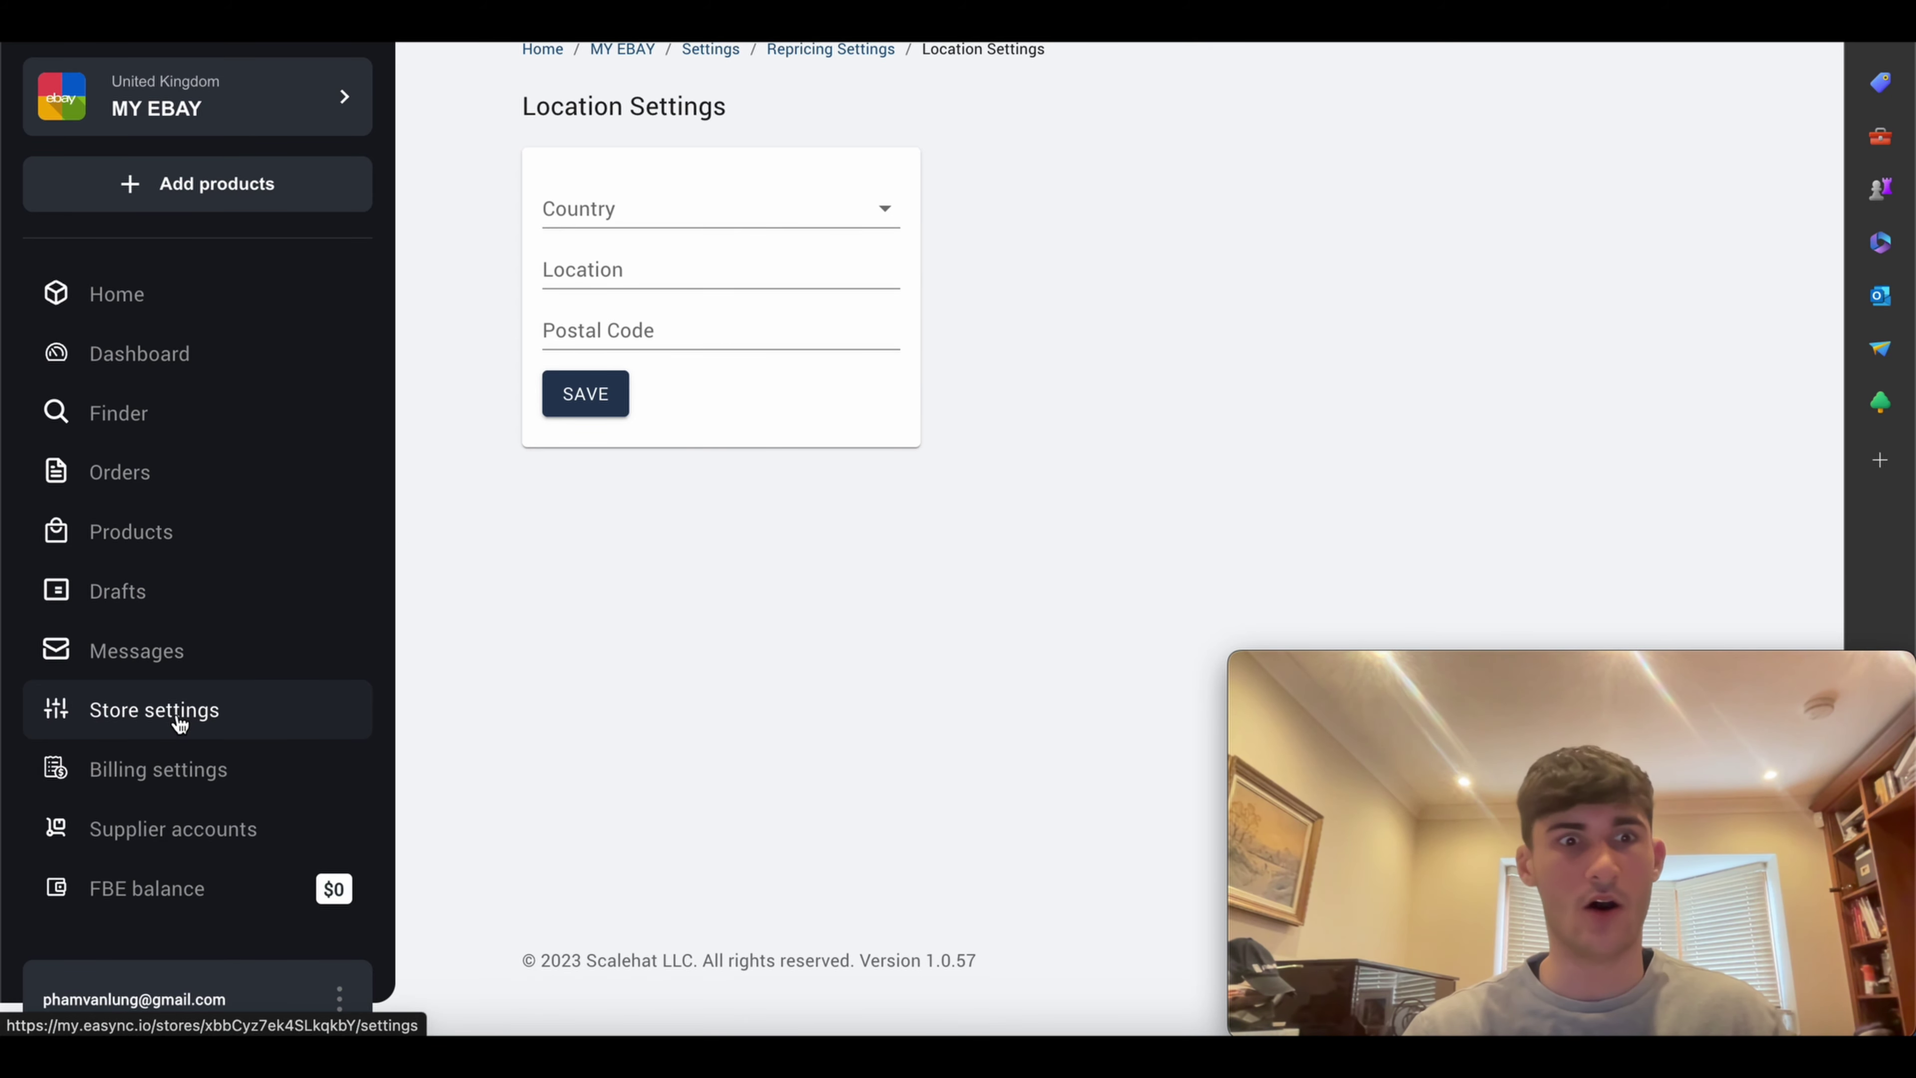
# Step: Open the Additional Fee page of the repricing settings and set the percentage fee to 12%
pyautogui.click(236, 710)
pyautogui.click(885, 534)
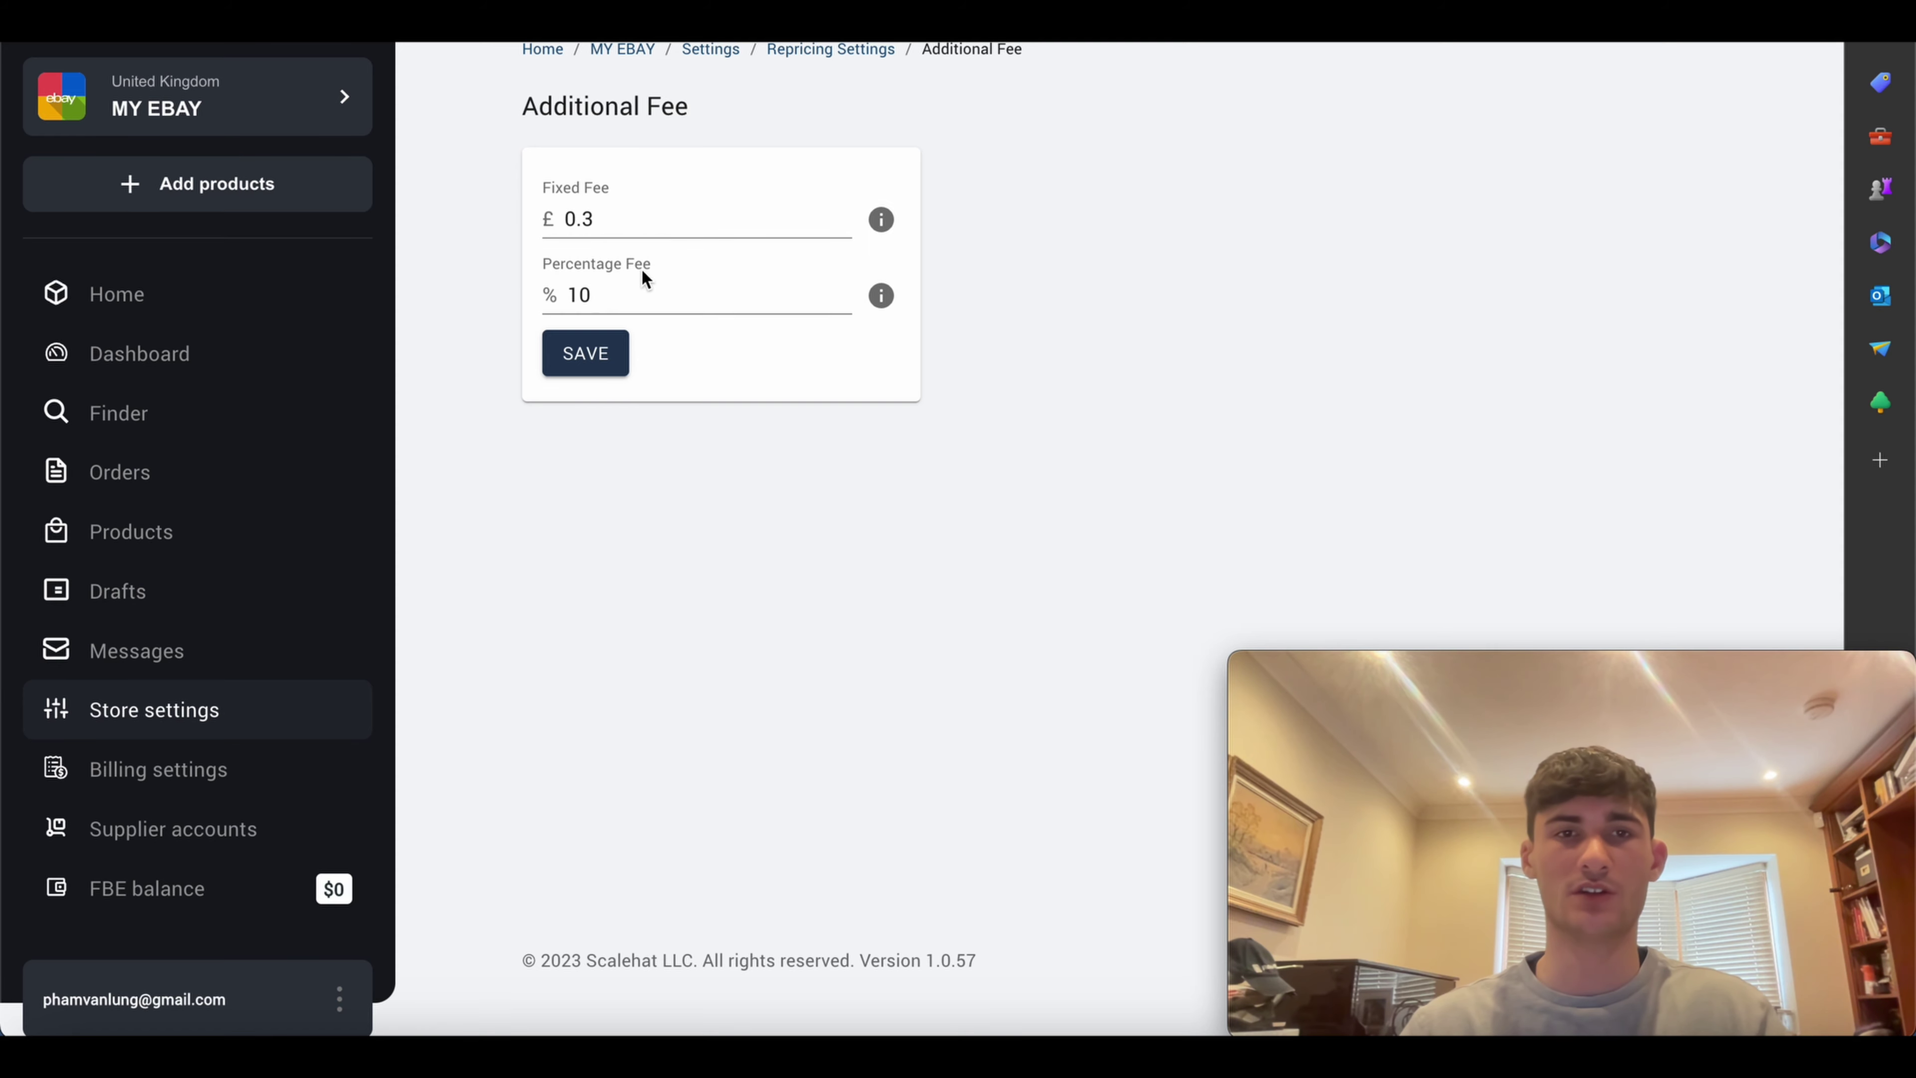
pyautogui.click(640, 292)
pyautogui.press('BackSpace')
pyautogui.write('2')
pyautogui.click(735, 394)
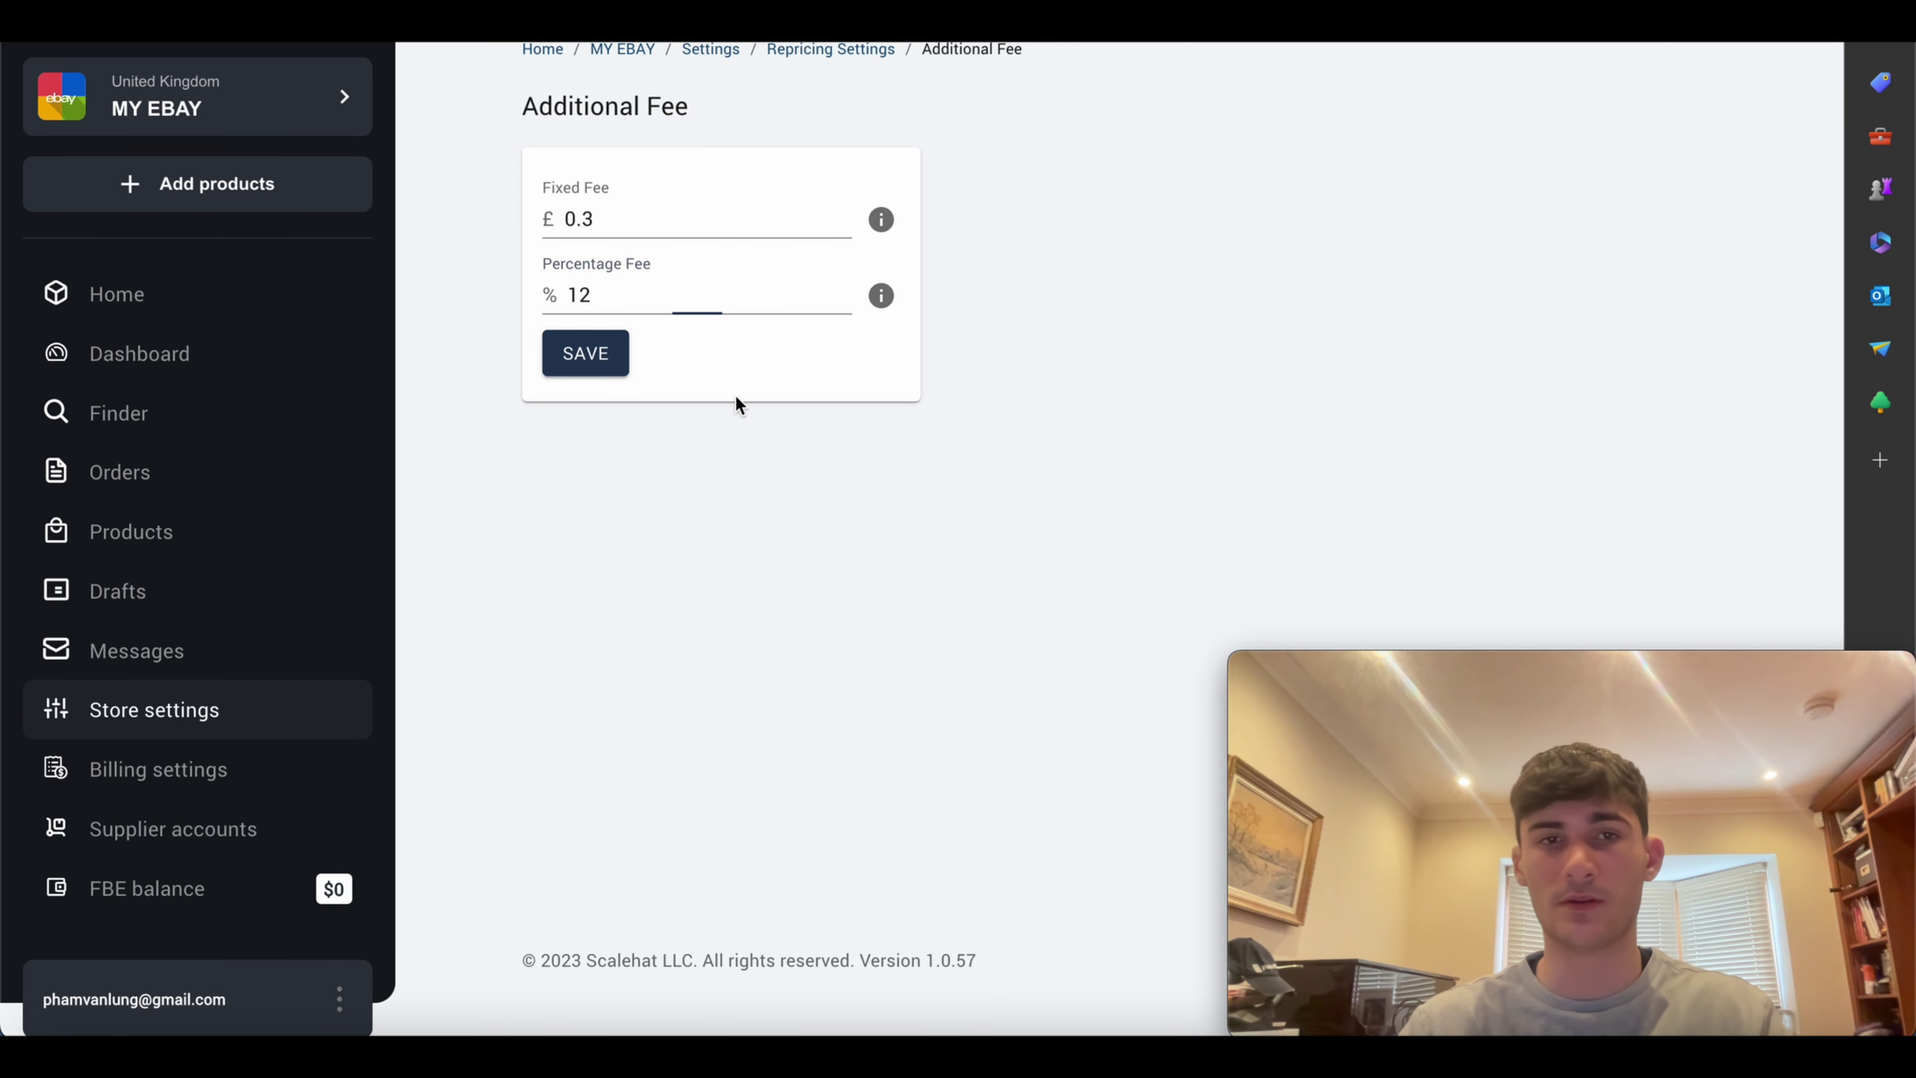
pyautogui.click(618, 298)
pyautogui.moveTo(591, 300); pyautogui.dragTo(585, 300)
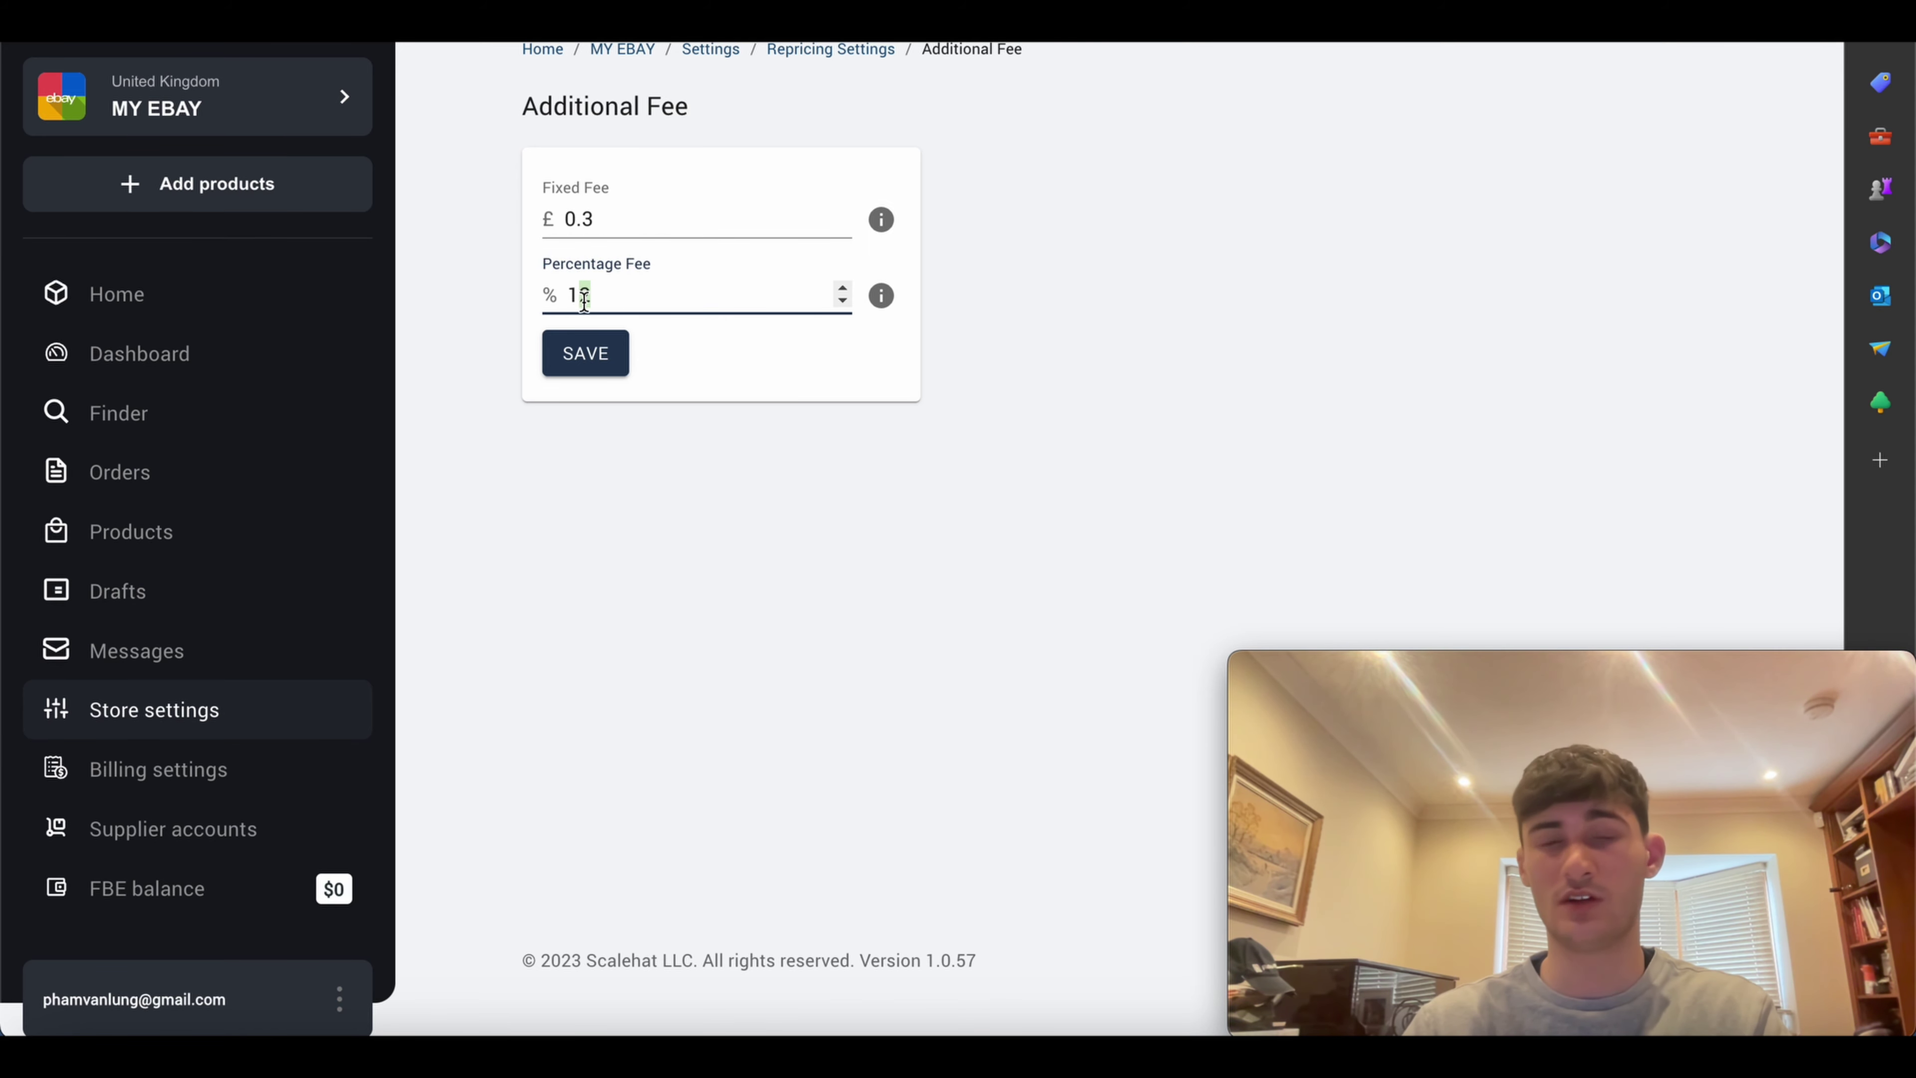
pyautogui.click(603, 219)
pyautogui.moveTo(603, 219); pyautogui.dragTo(564, 219)
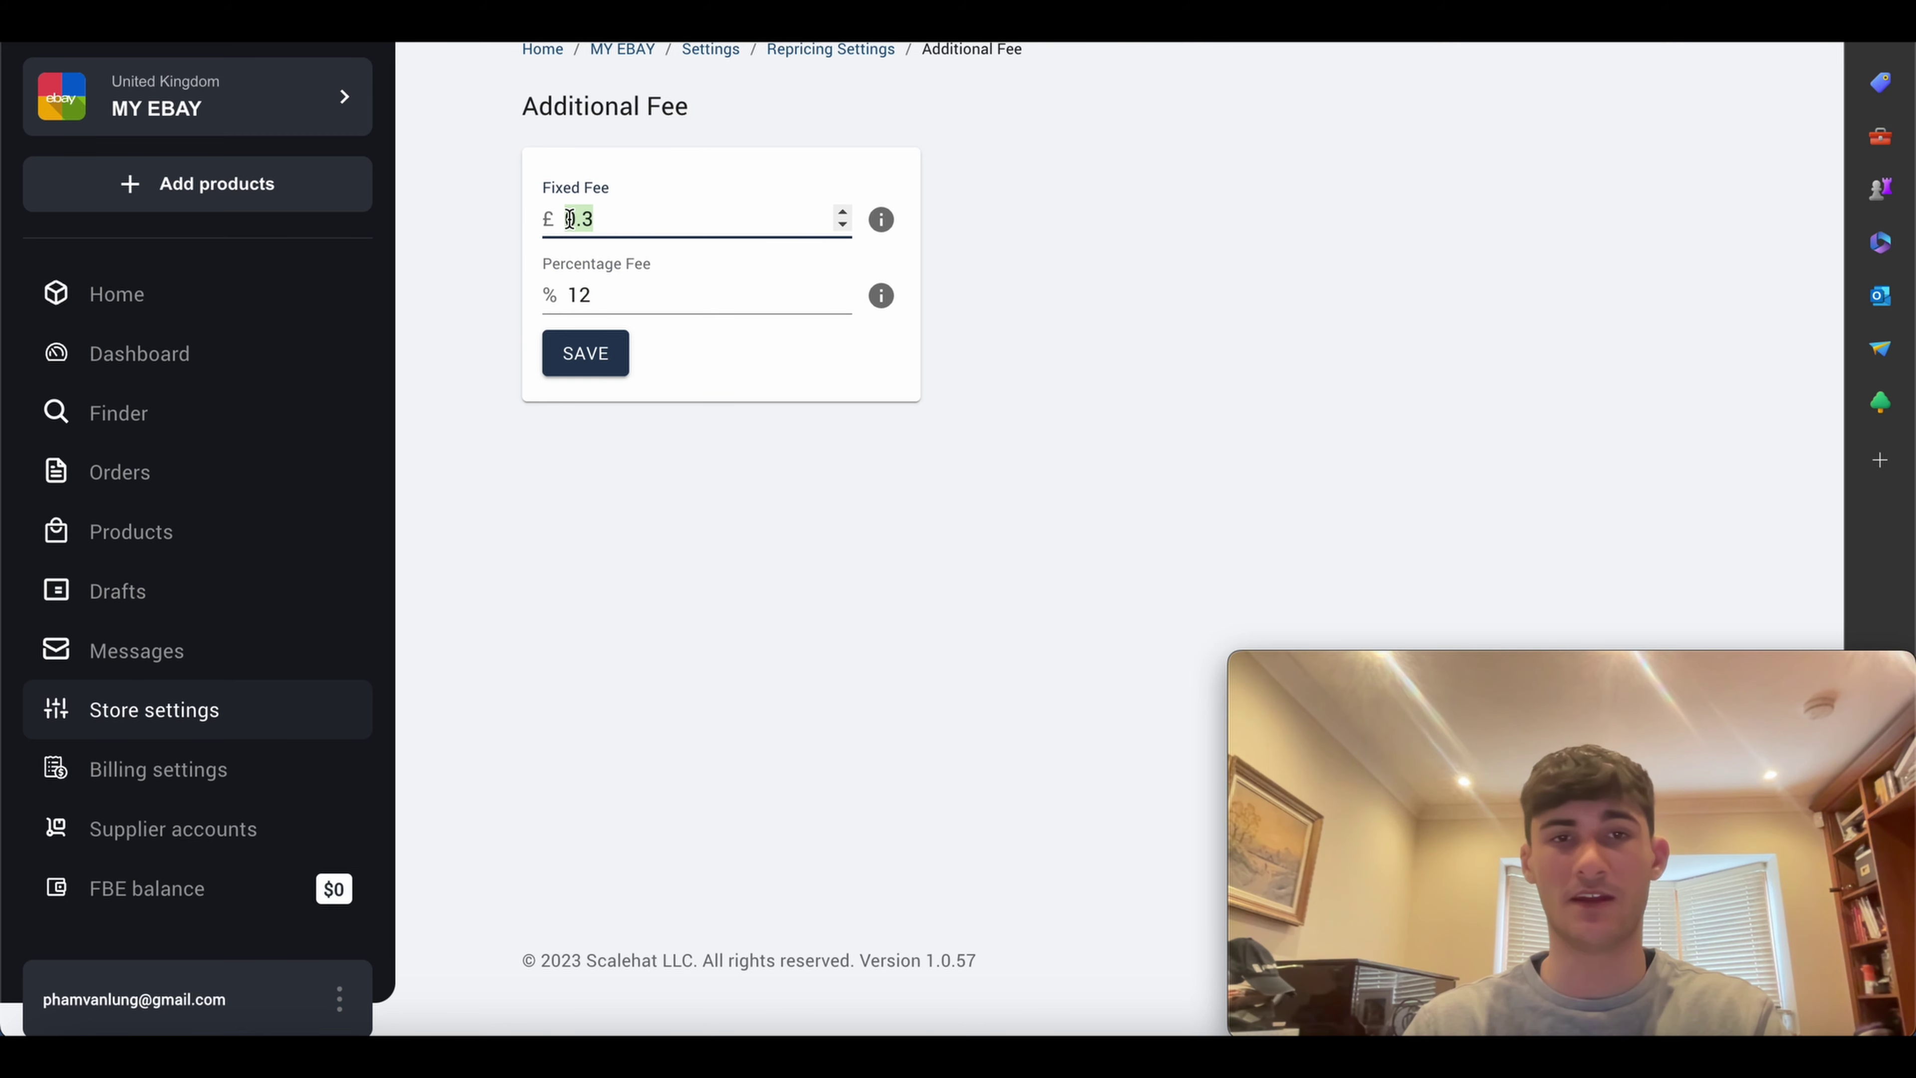
pyautogui.click(713, 368)
pyautogui.click(626, 295)
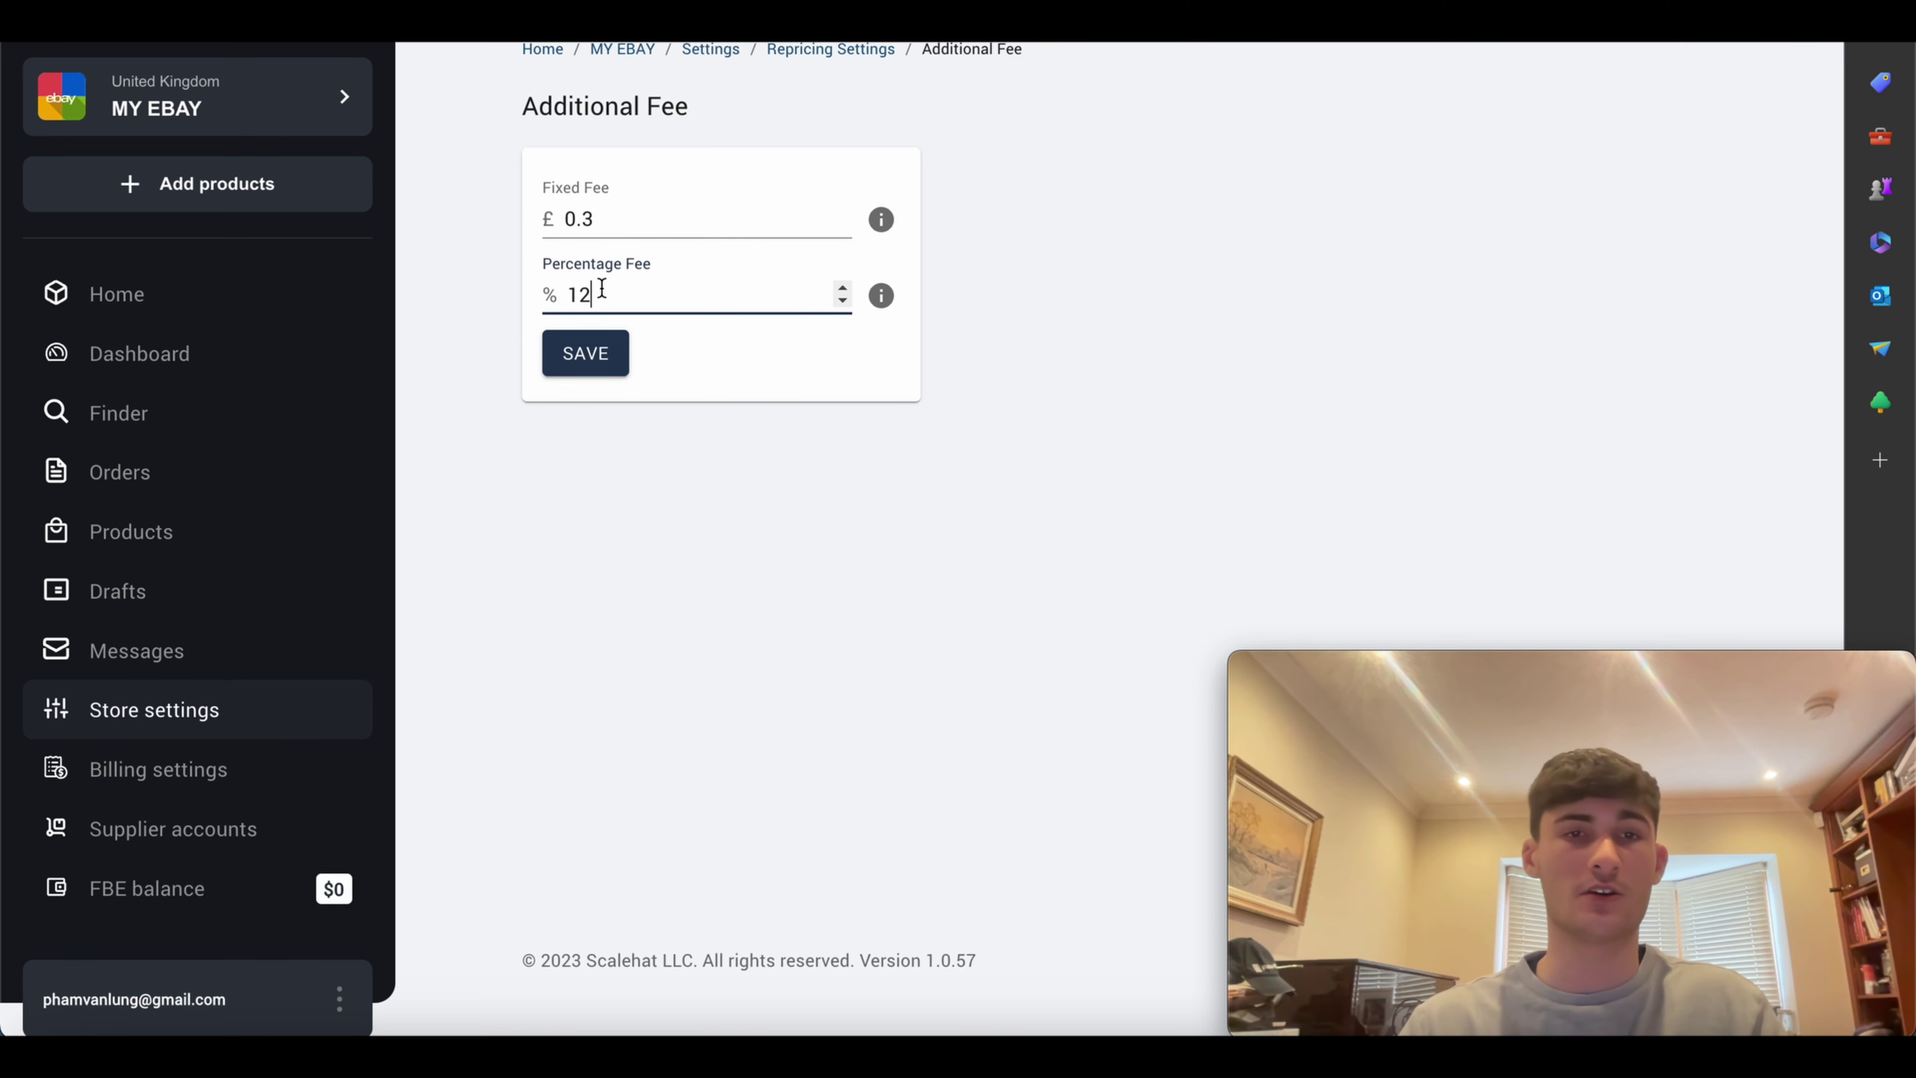
# Step: Save the additional fee settings and open the Automatic Ordering settings to review the option for instantly marking sales as shipped
pyautogui.moveTo(600, 292); pyautogui.dragTo(567, 294)
pyautogui.click(573, 348)
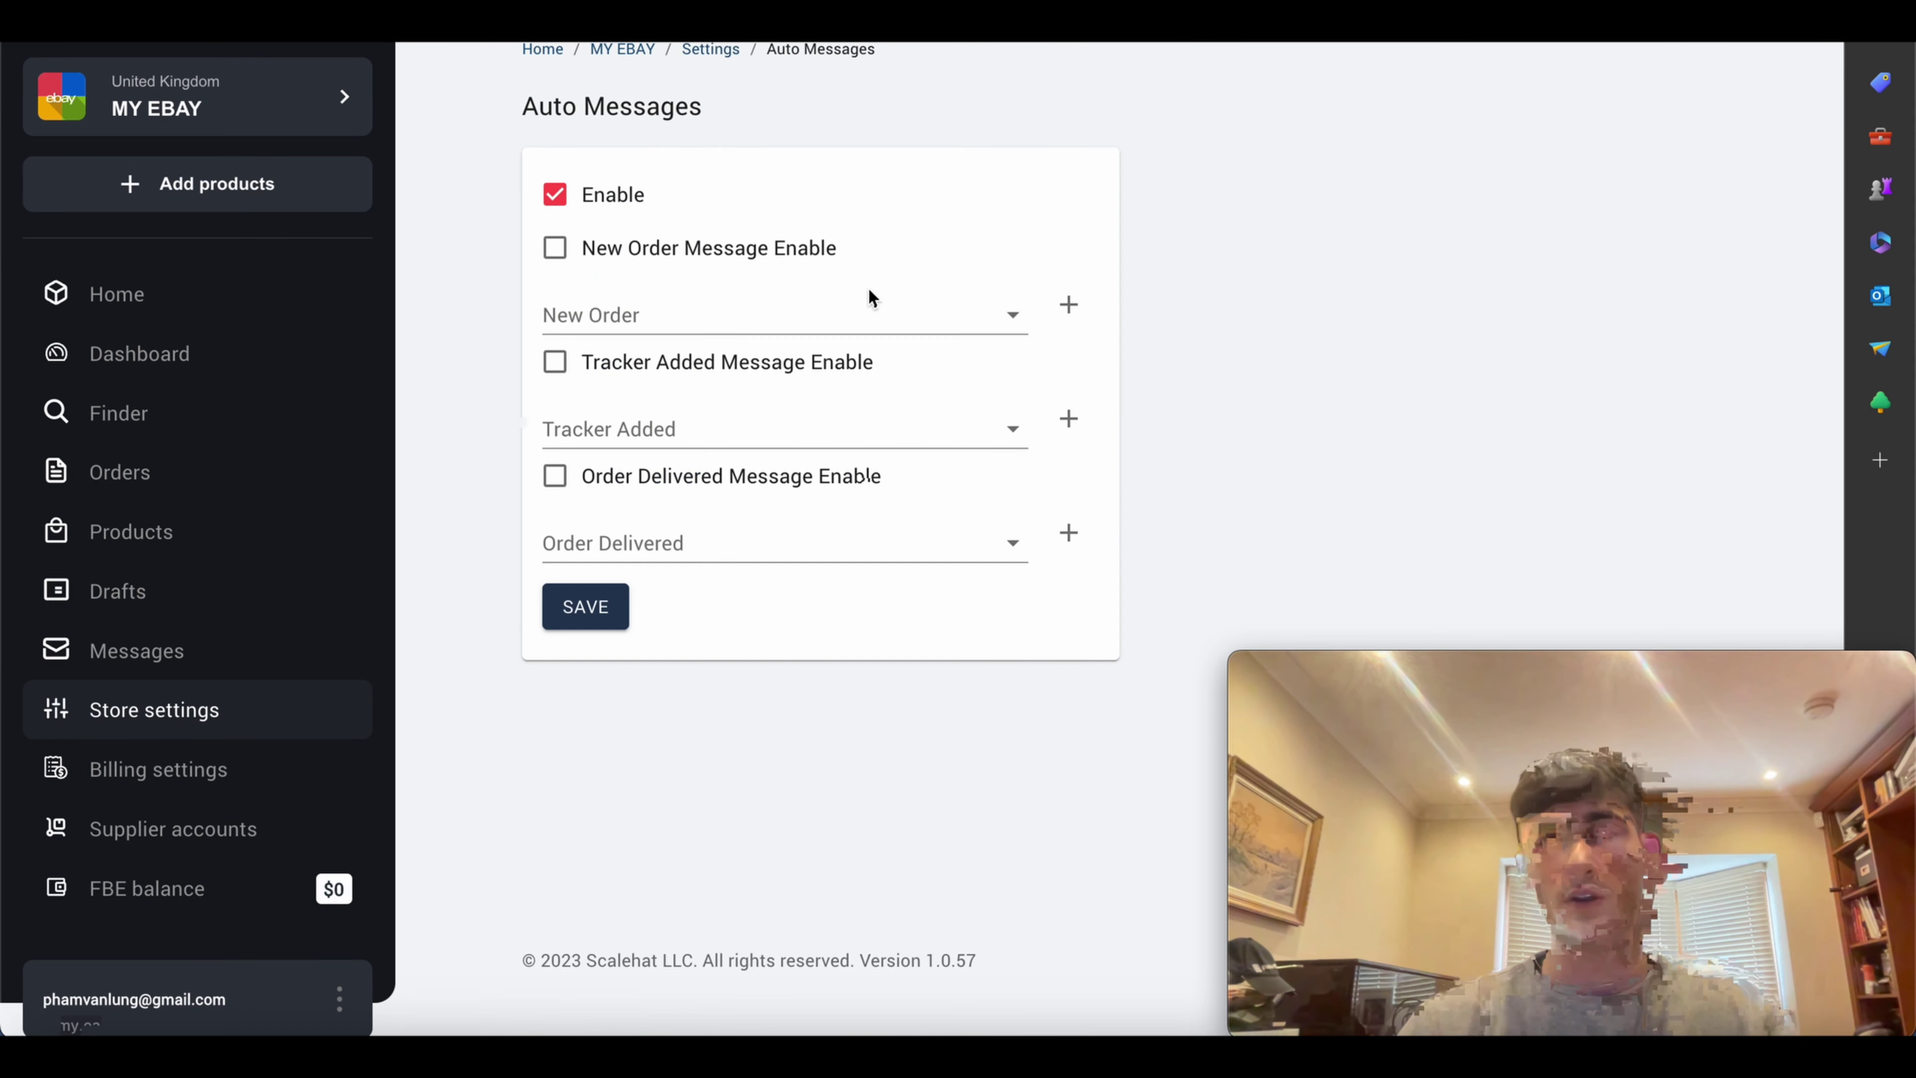
pyautogui.click(1270, 192)
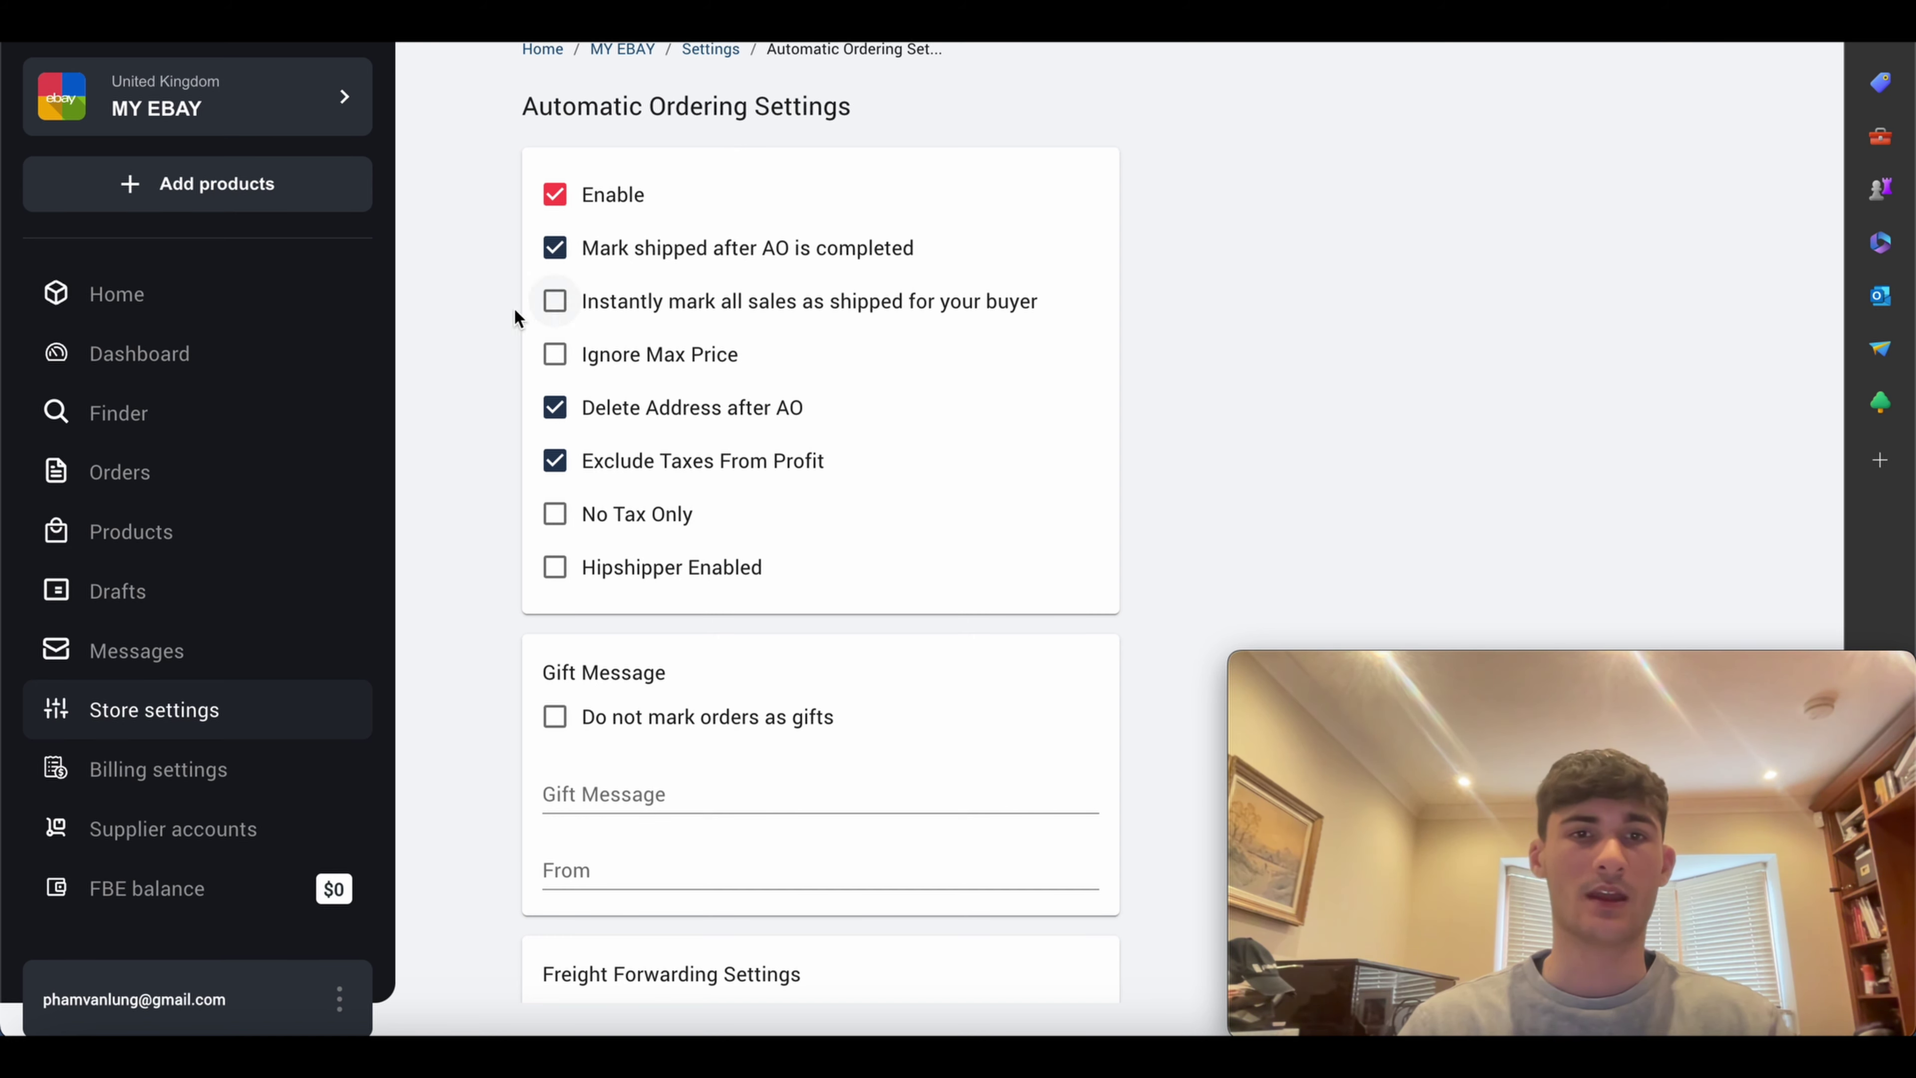
pyautogui.moveTo(514, 307); pyautogui.dragTo(1005, 312)
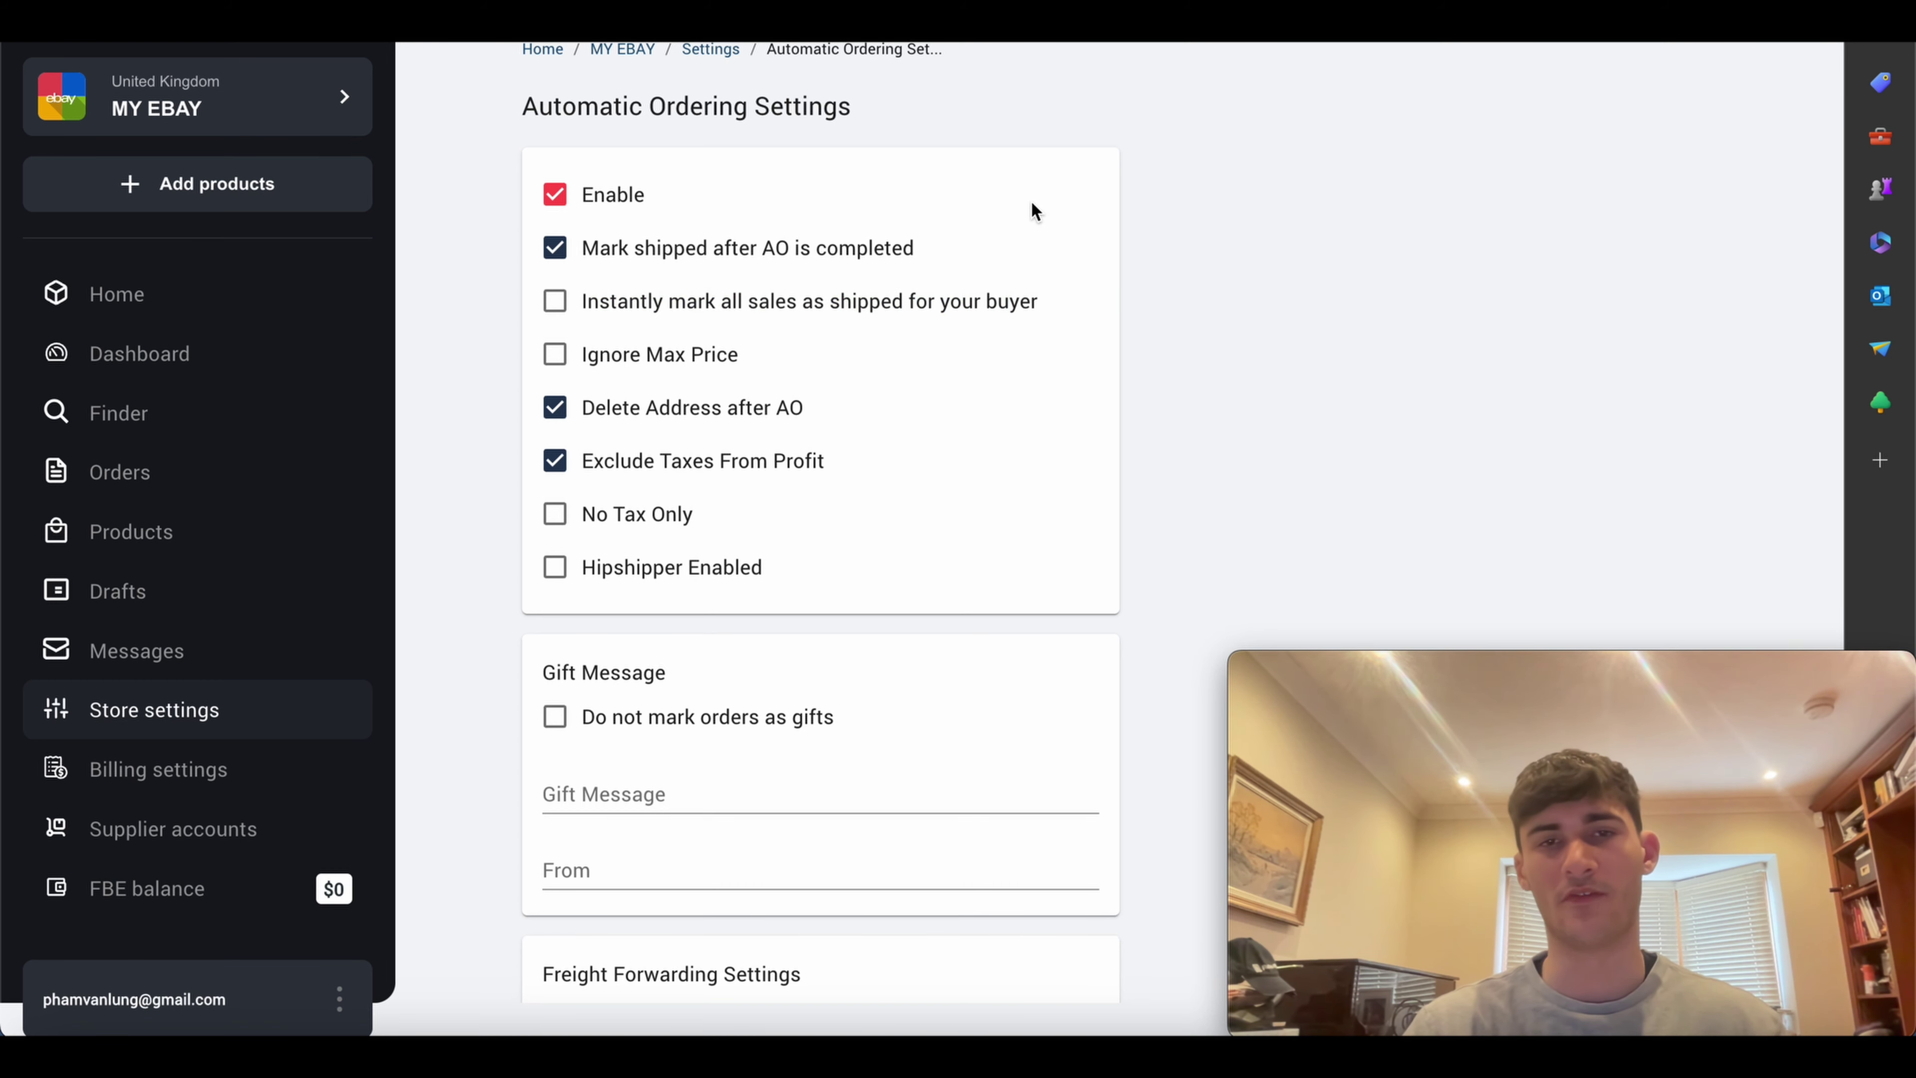
# Step: Enable the new order auto message with the default "Thanks for buying from our store" template and view that template's text
pyautogui.click(555, 197)
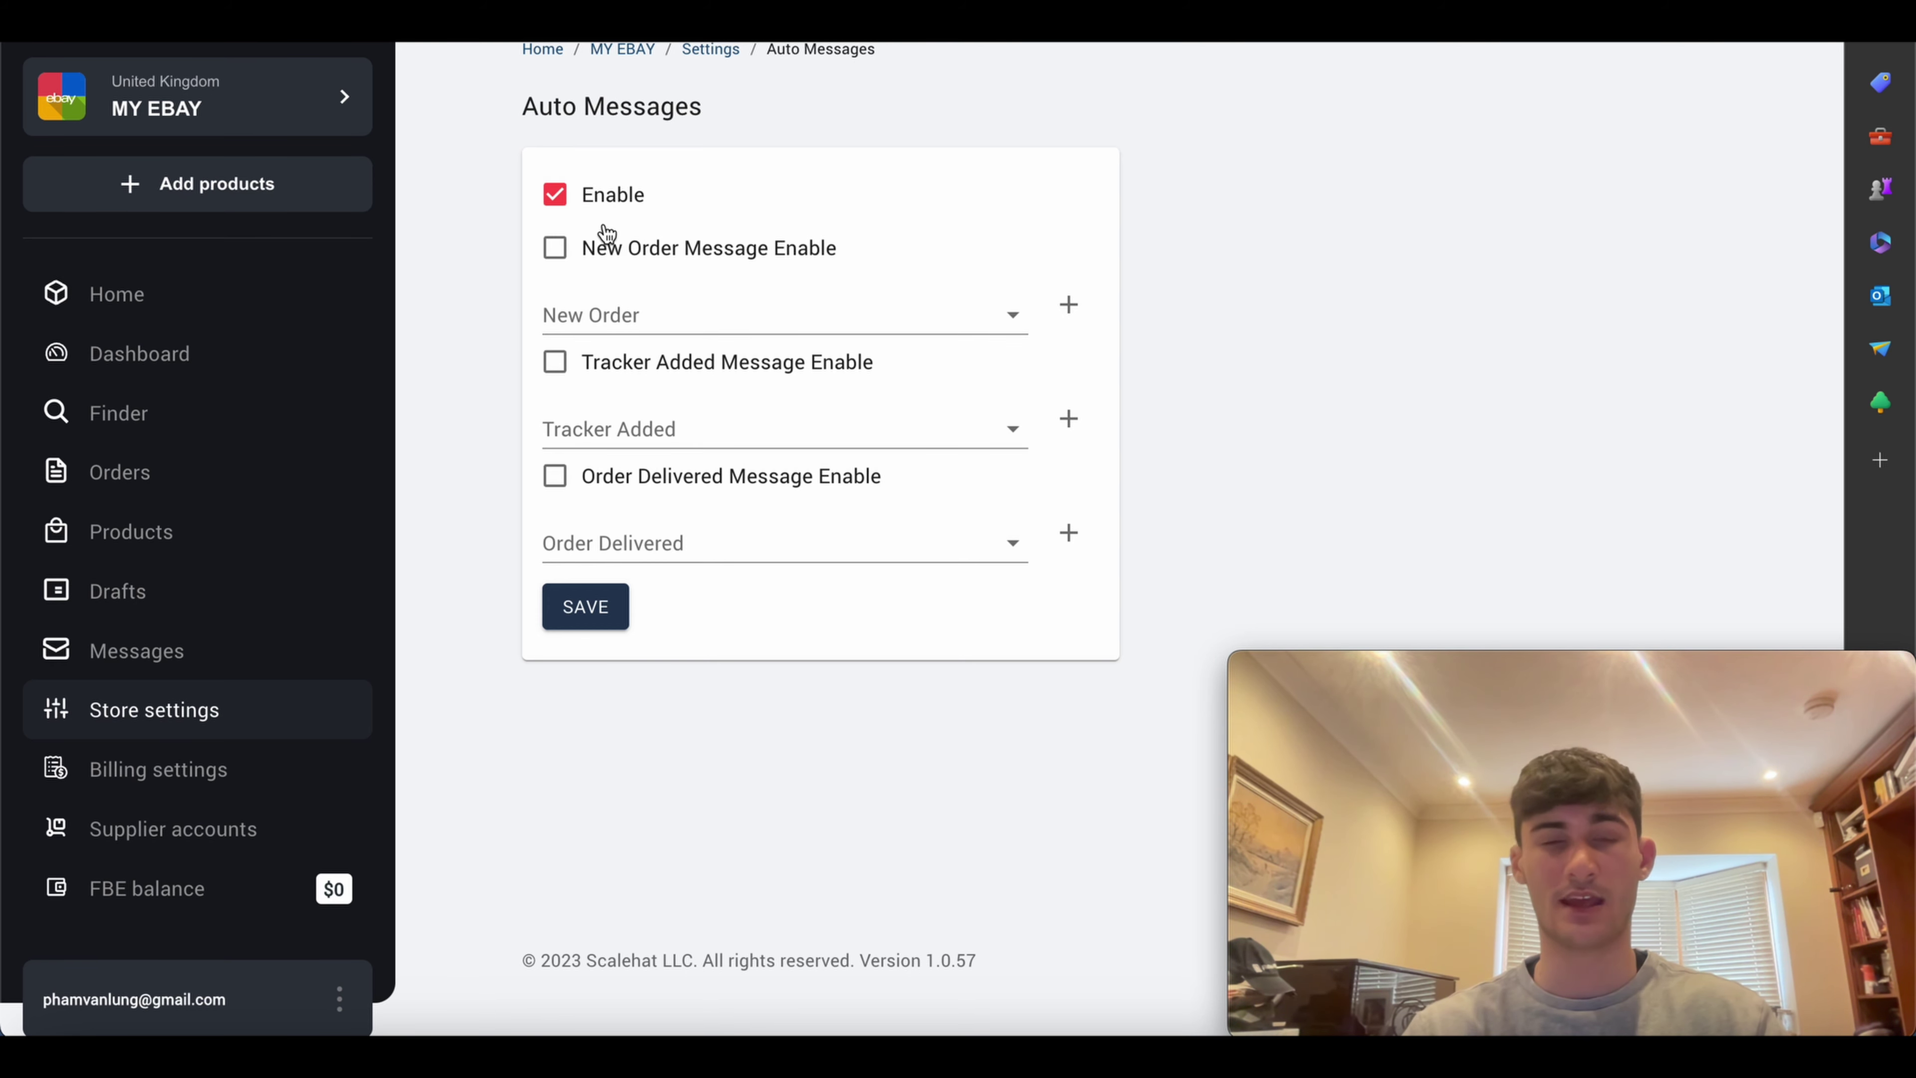
pyautogui.click(630, 256)
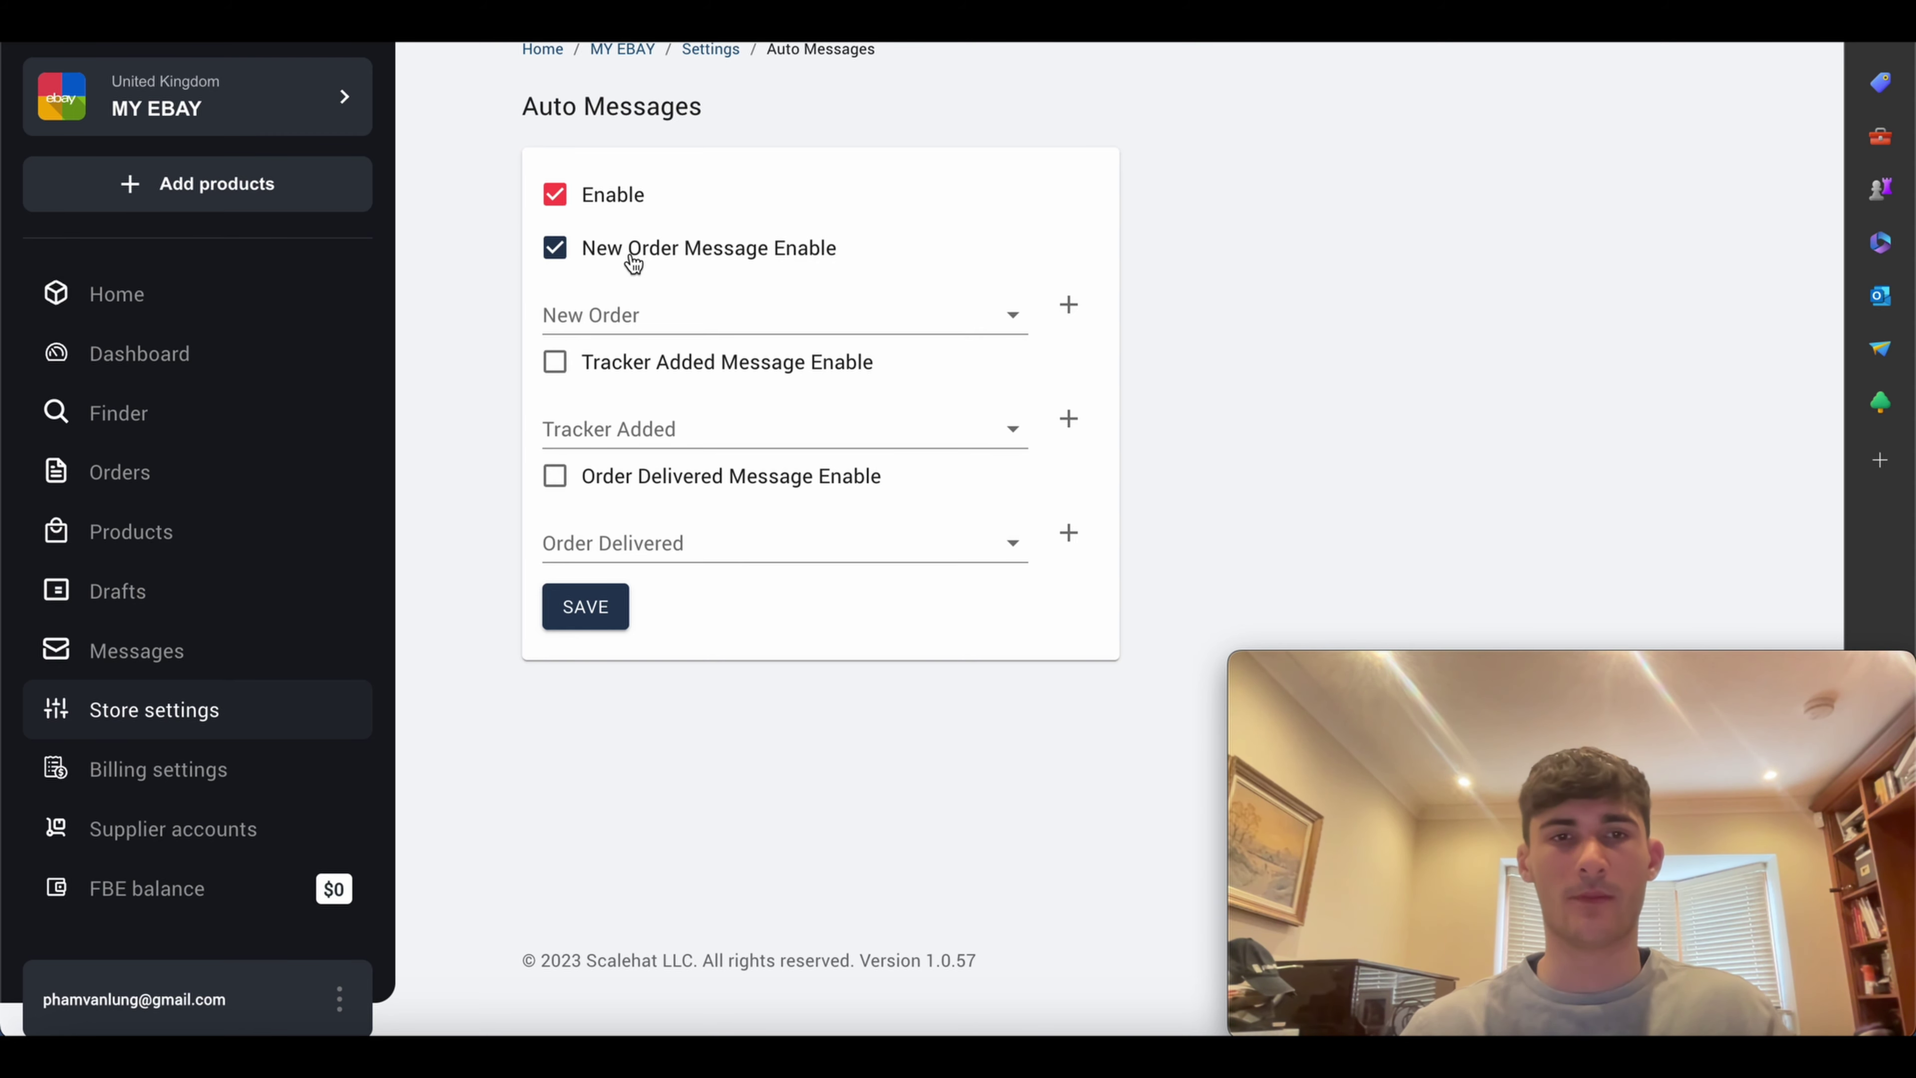
pyautogui.click(663, 312)
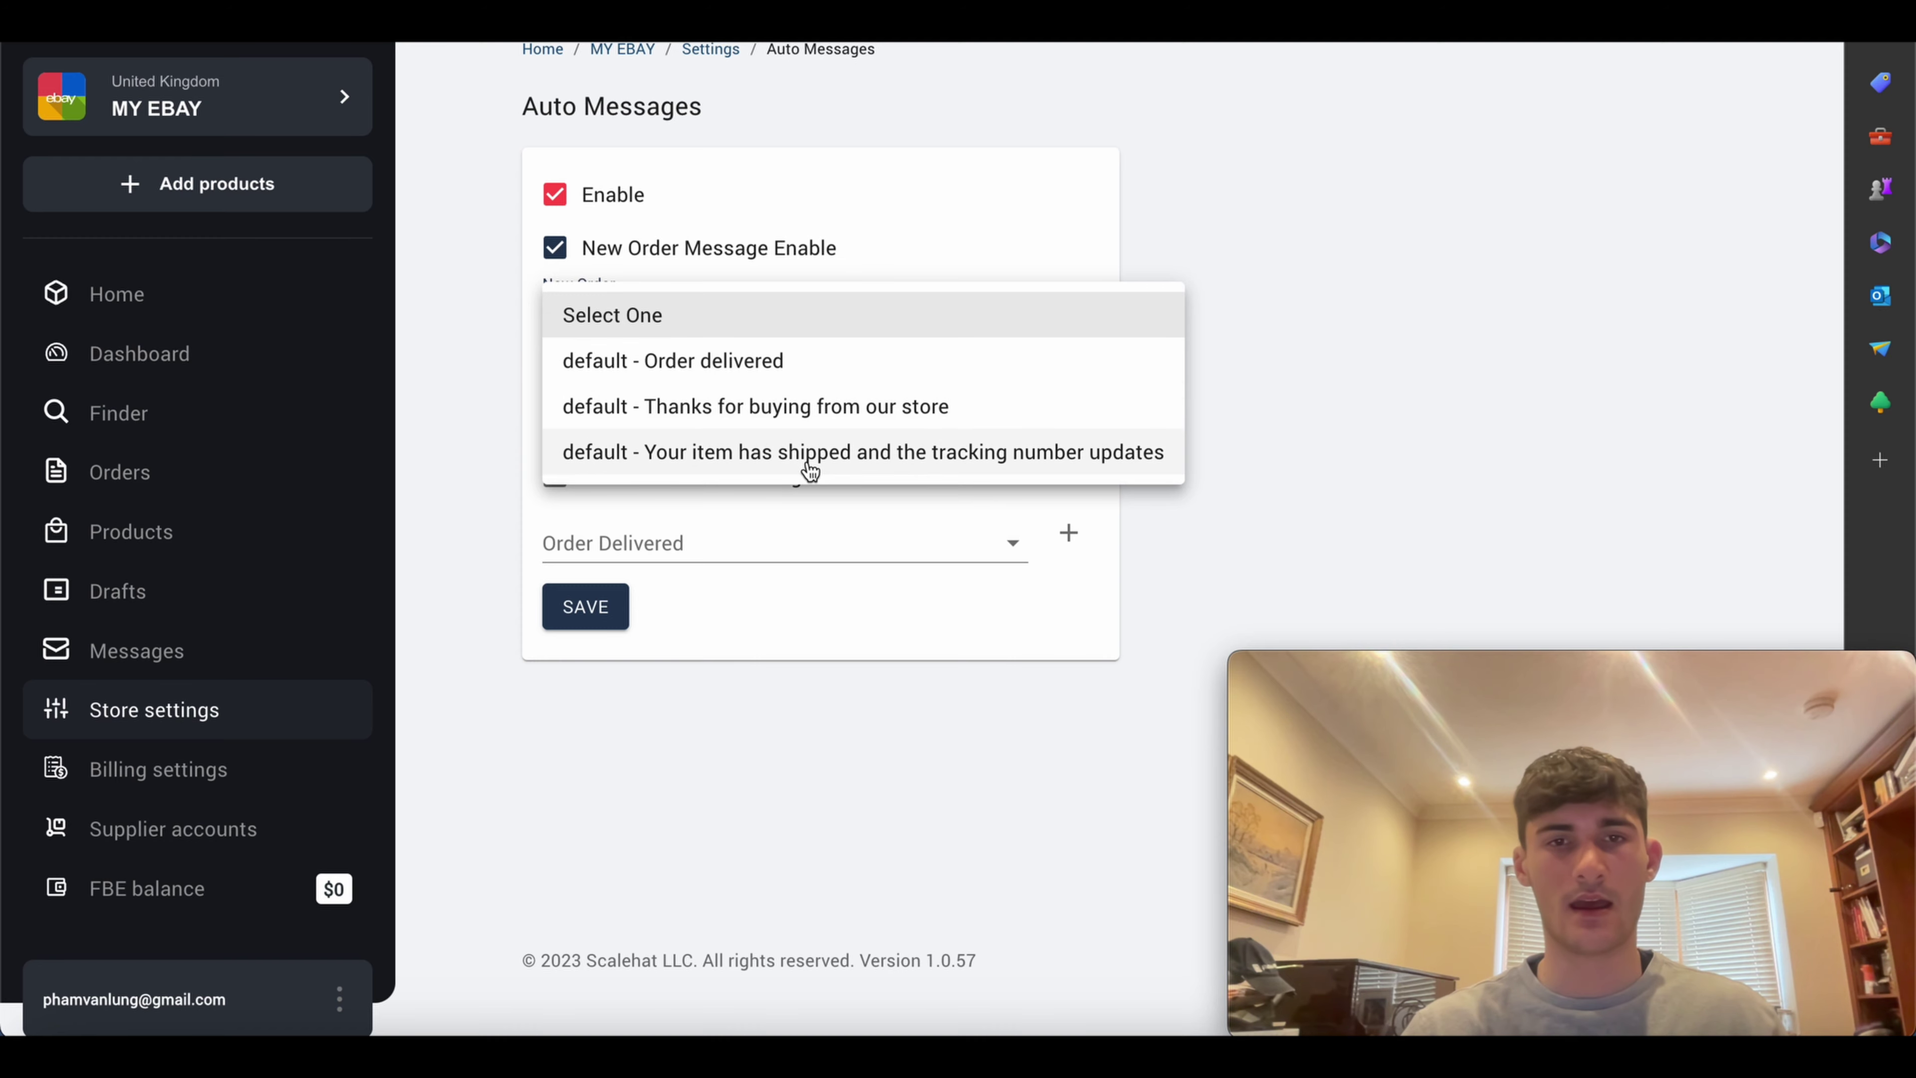
pyautogui.click(813, 408)
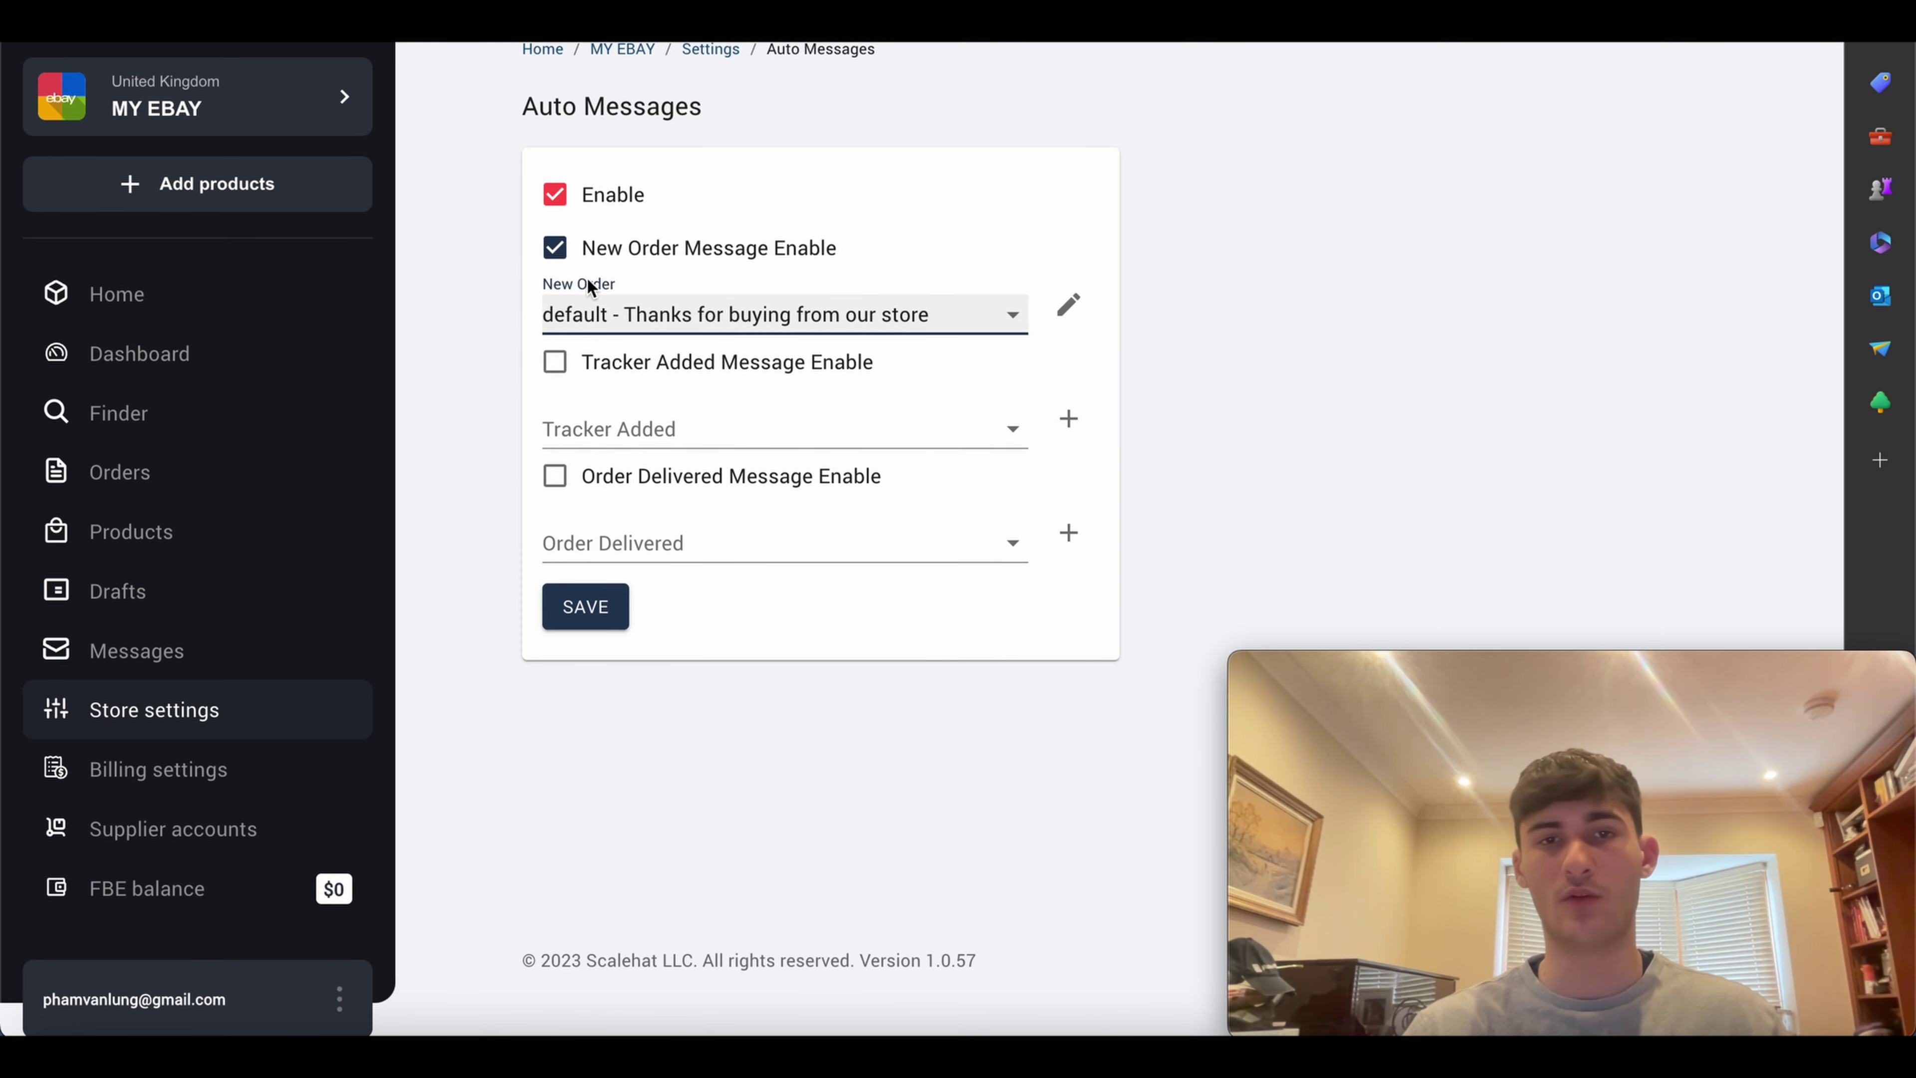
pyautogui.click(1068, 304)
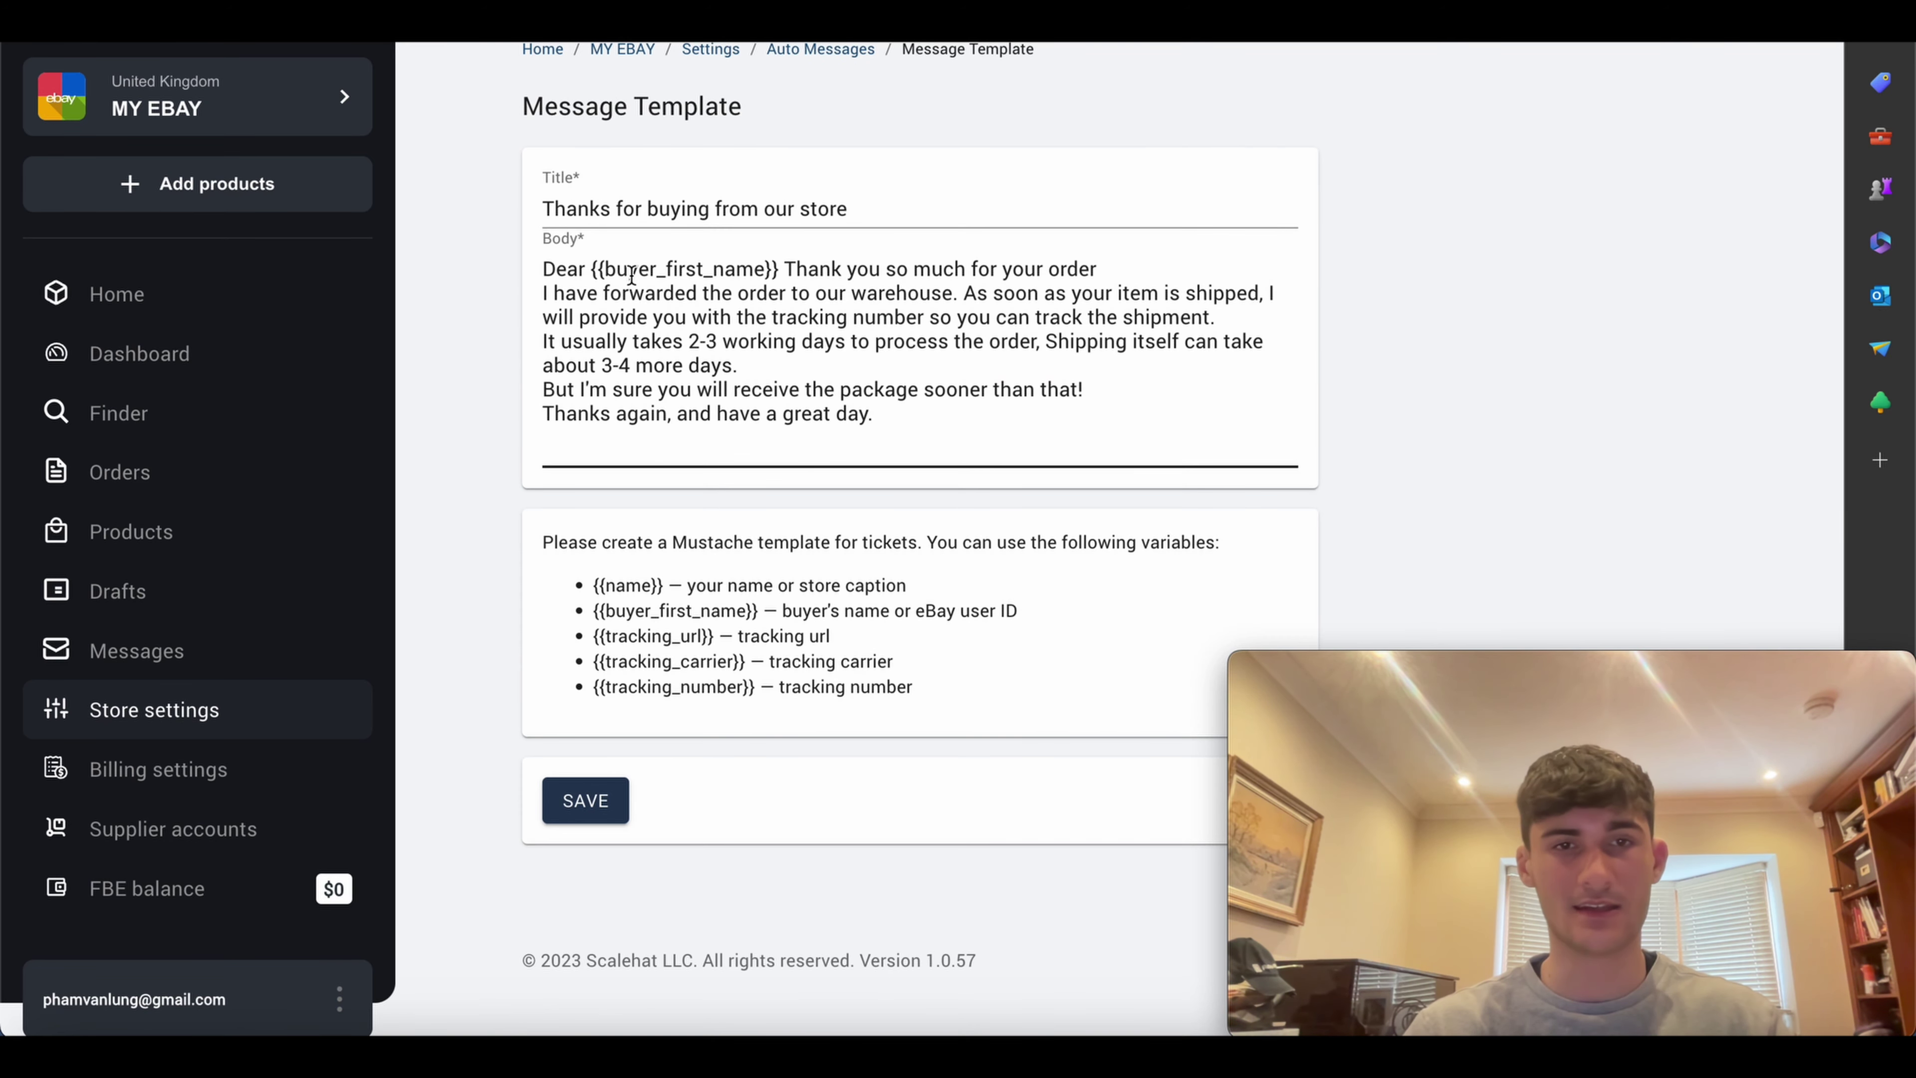
pyautogui.click(257, 710)
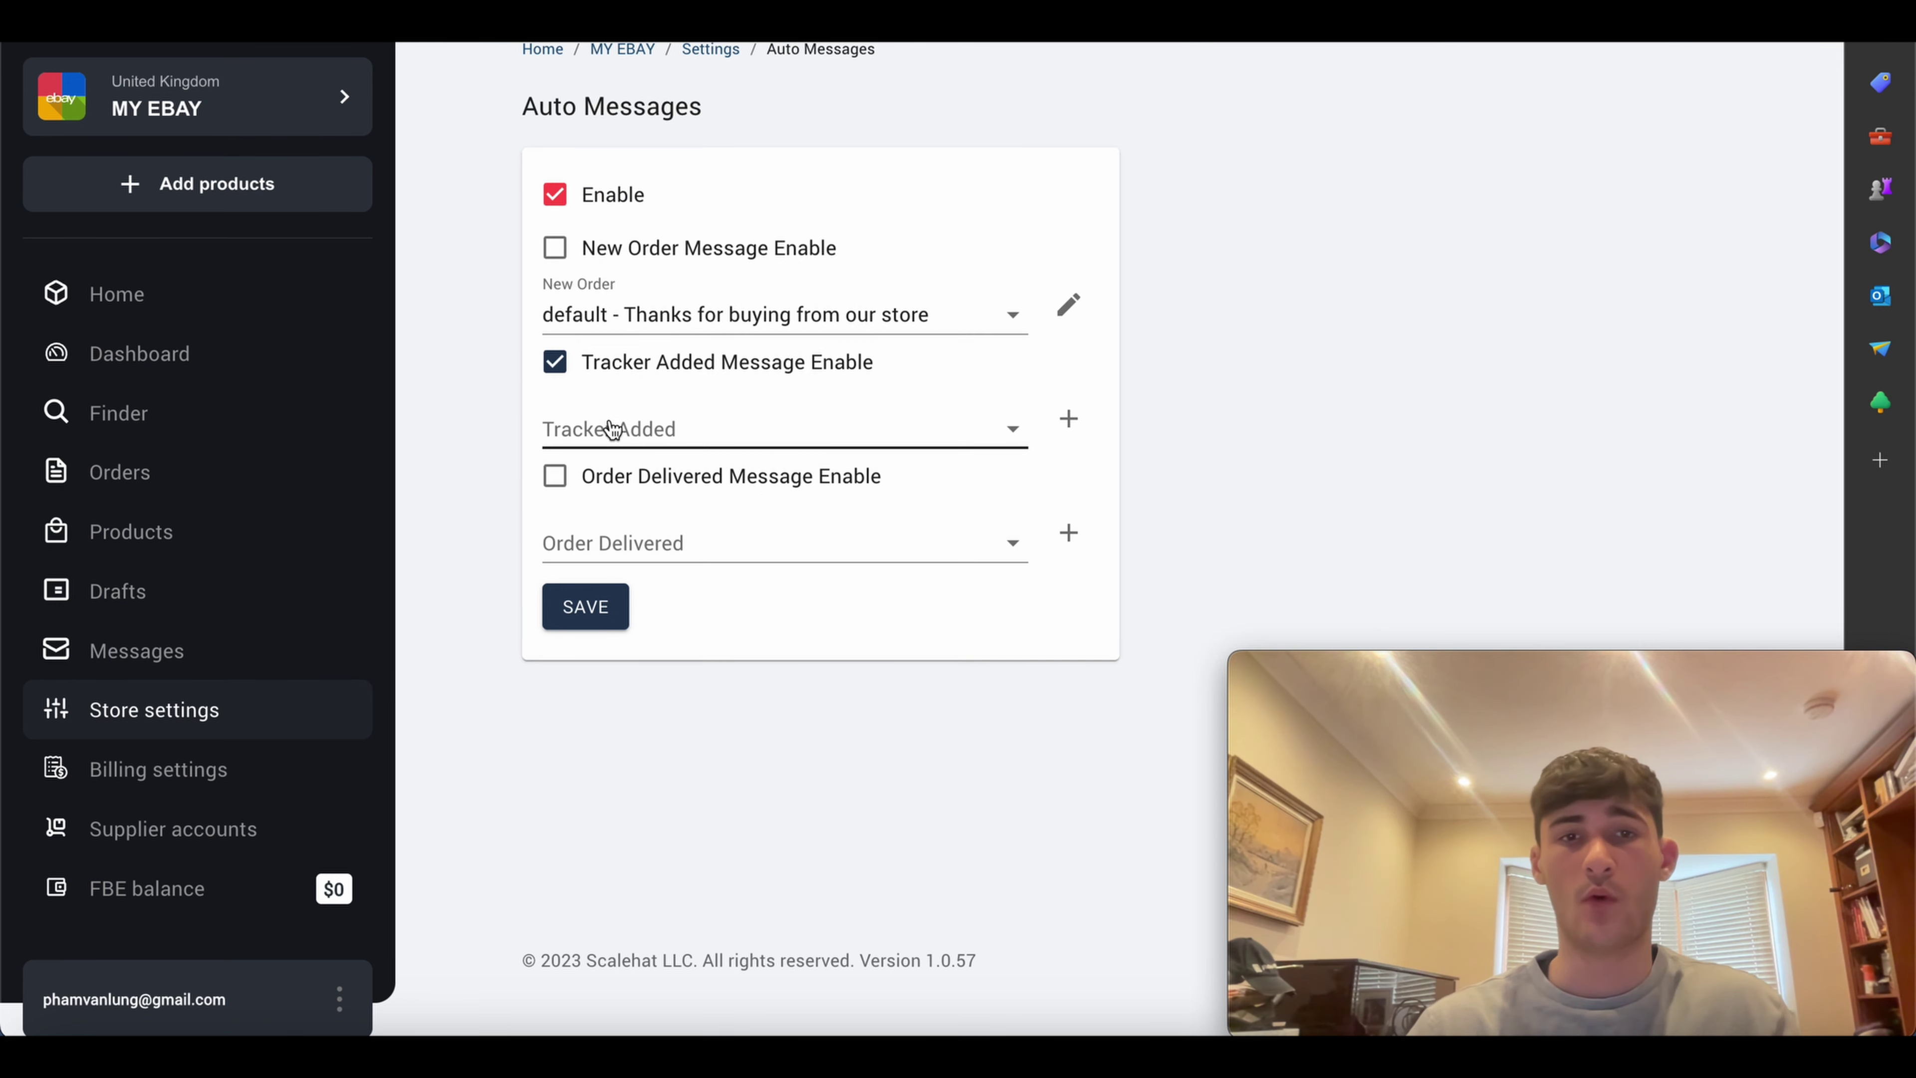
# Step: Assign the default "Your item has shipped and the tracking number updates" template to Tracker Added and "Order delivered" to Order Delivered, and save
pyautogui.click(611, 429)
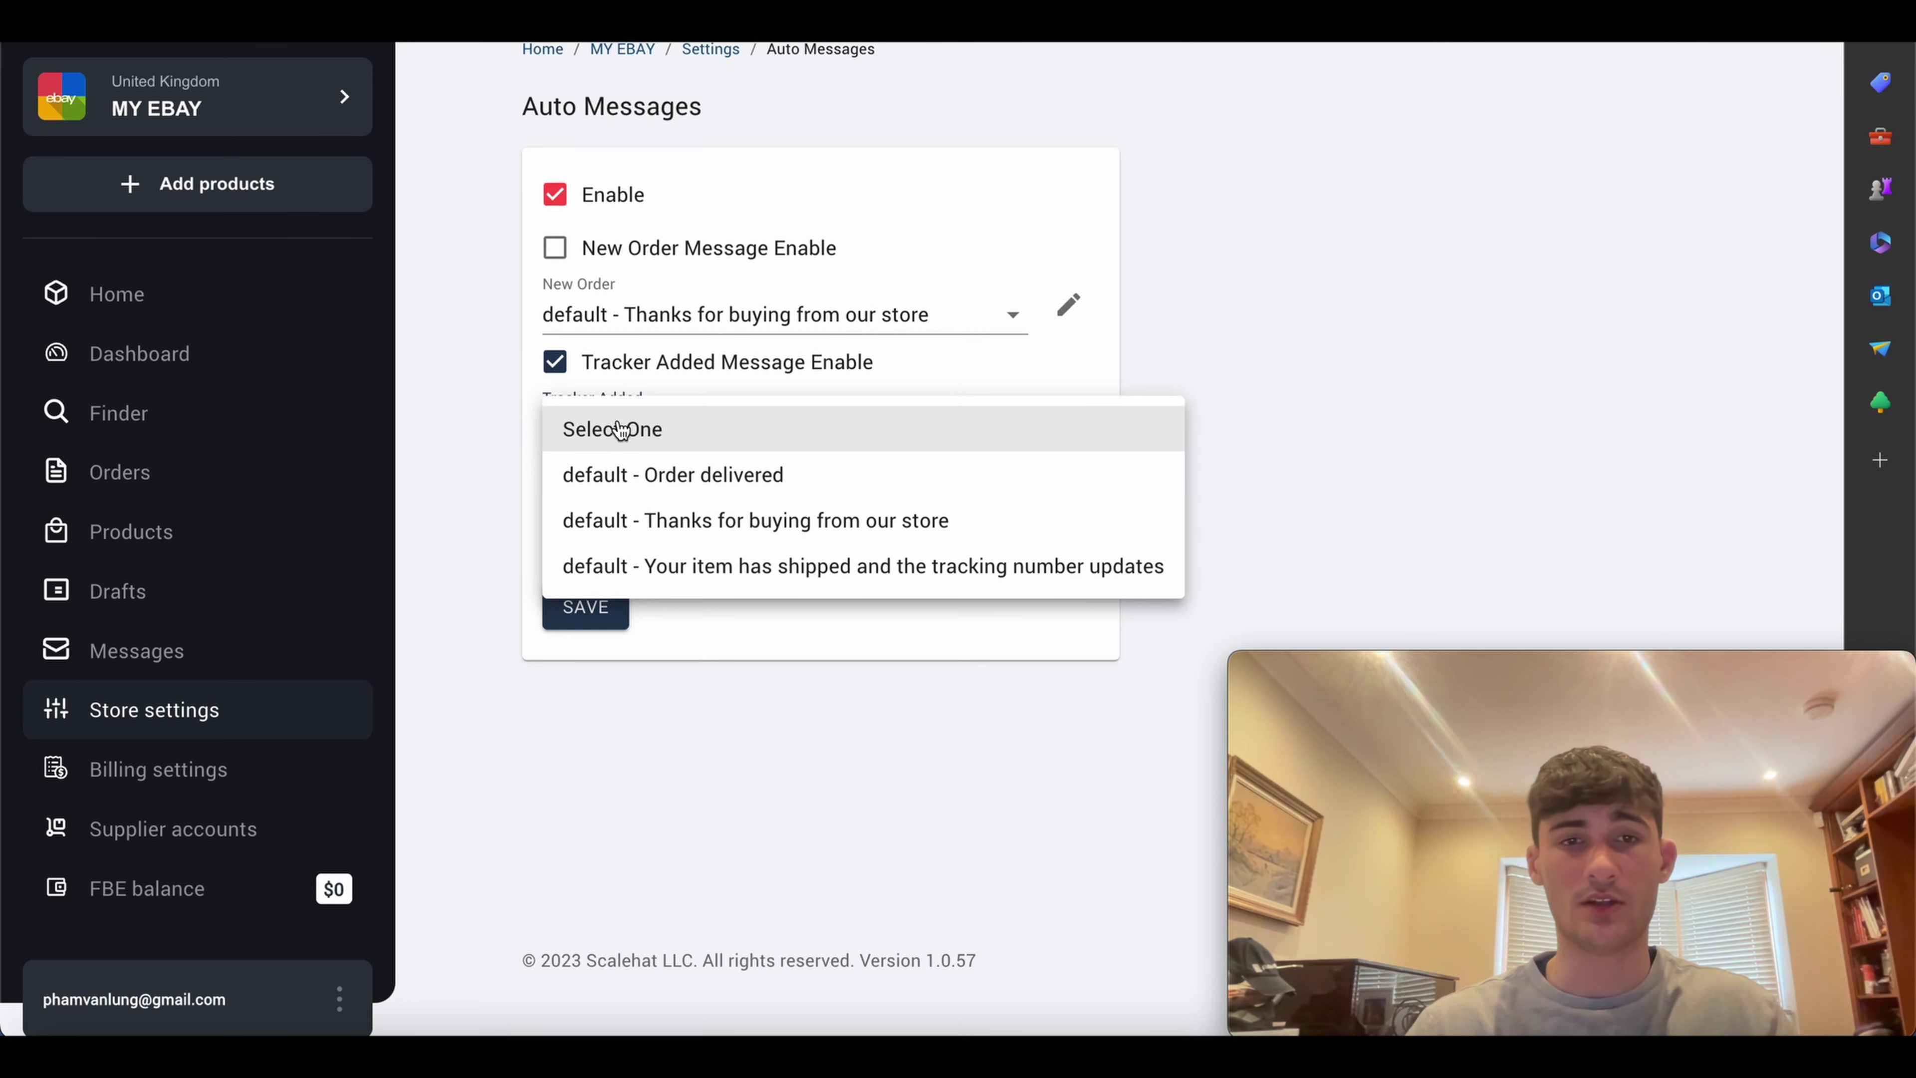
pyautogui.click(812, 561)
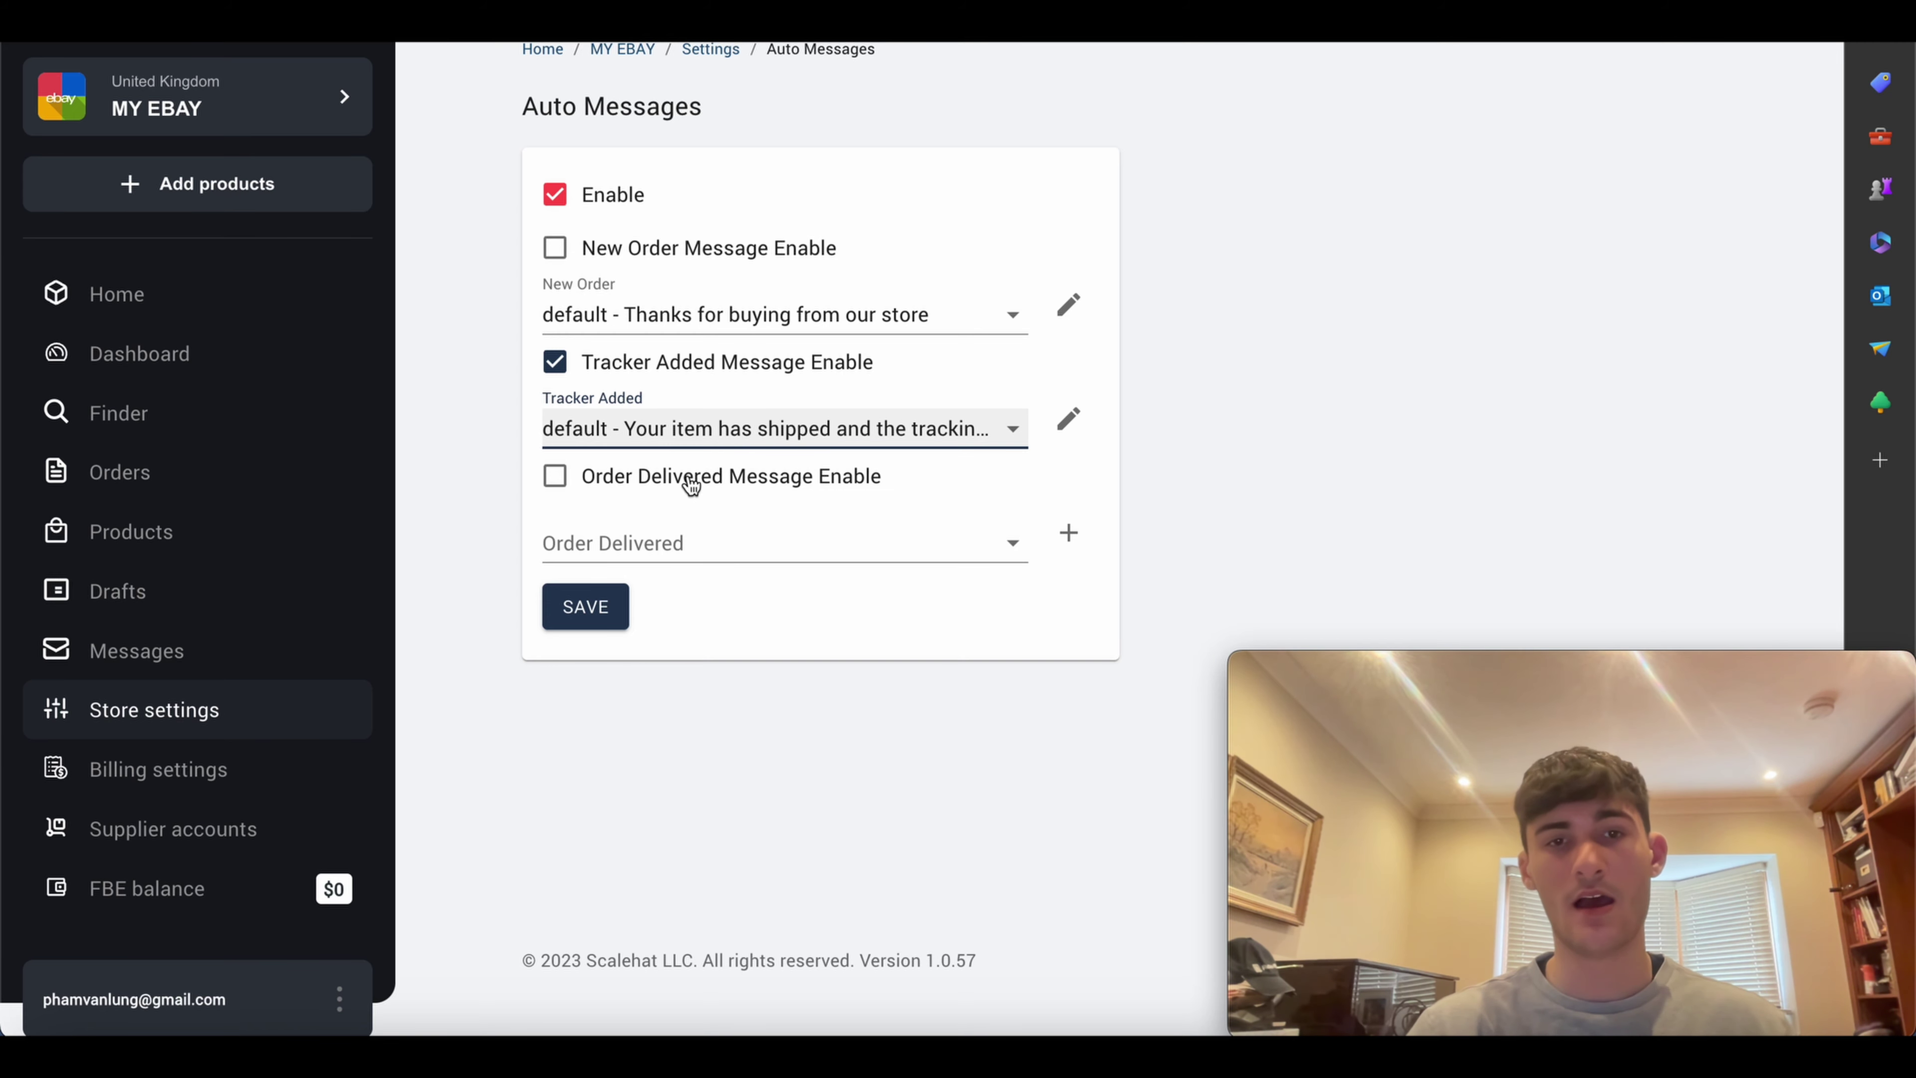
pyautogui.click(646, 543)
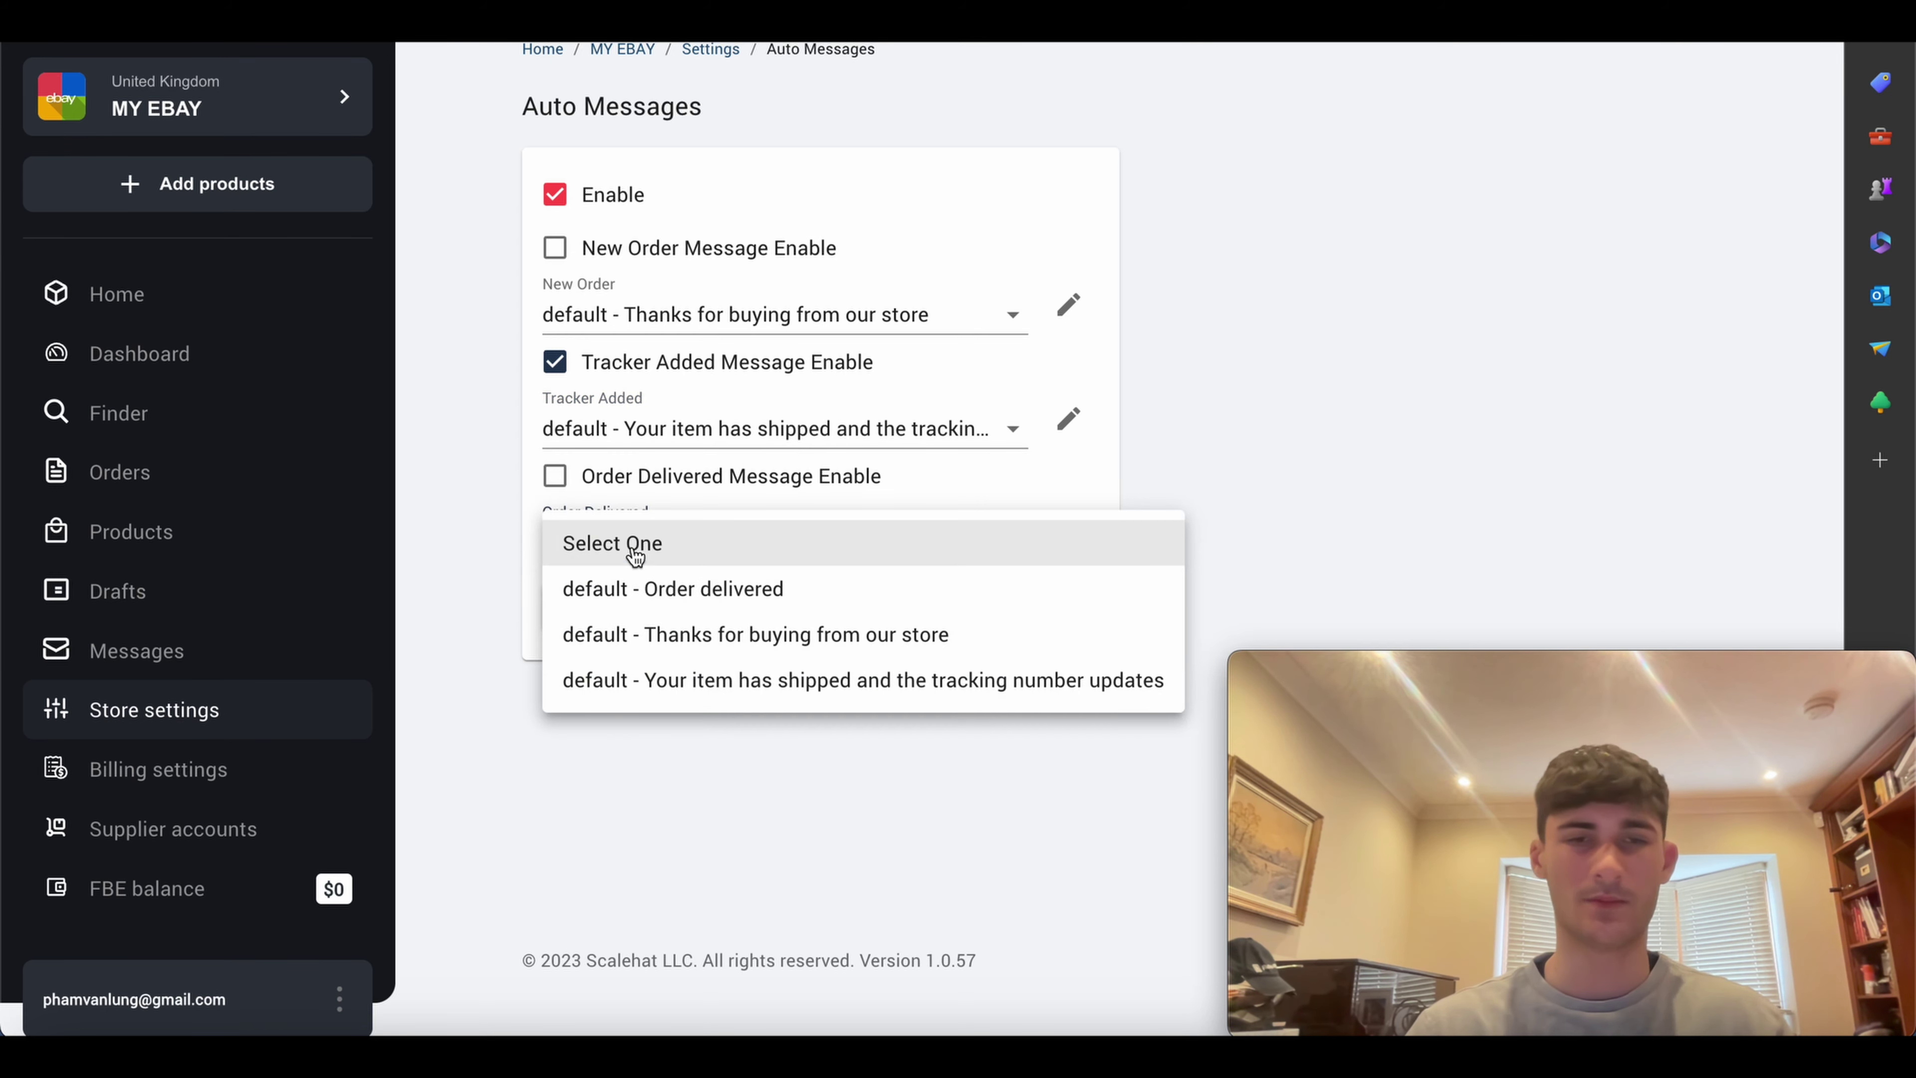
pyautogui.click(682, 590)
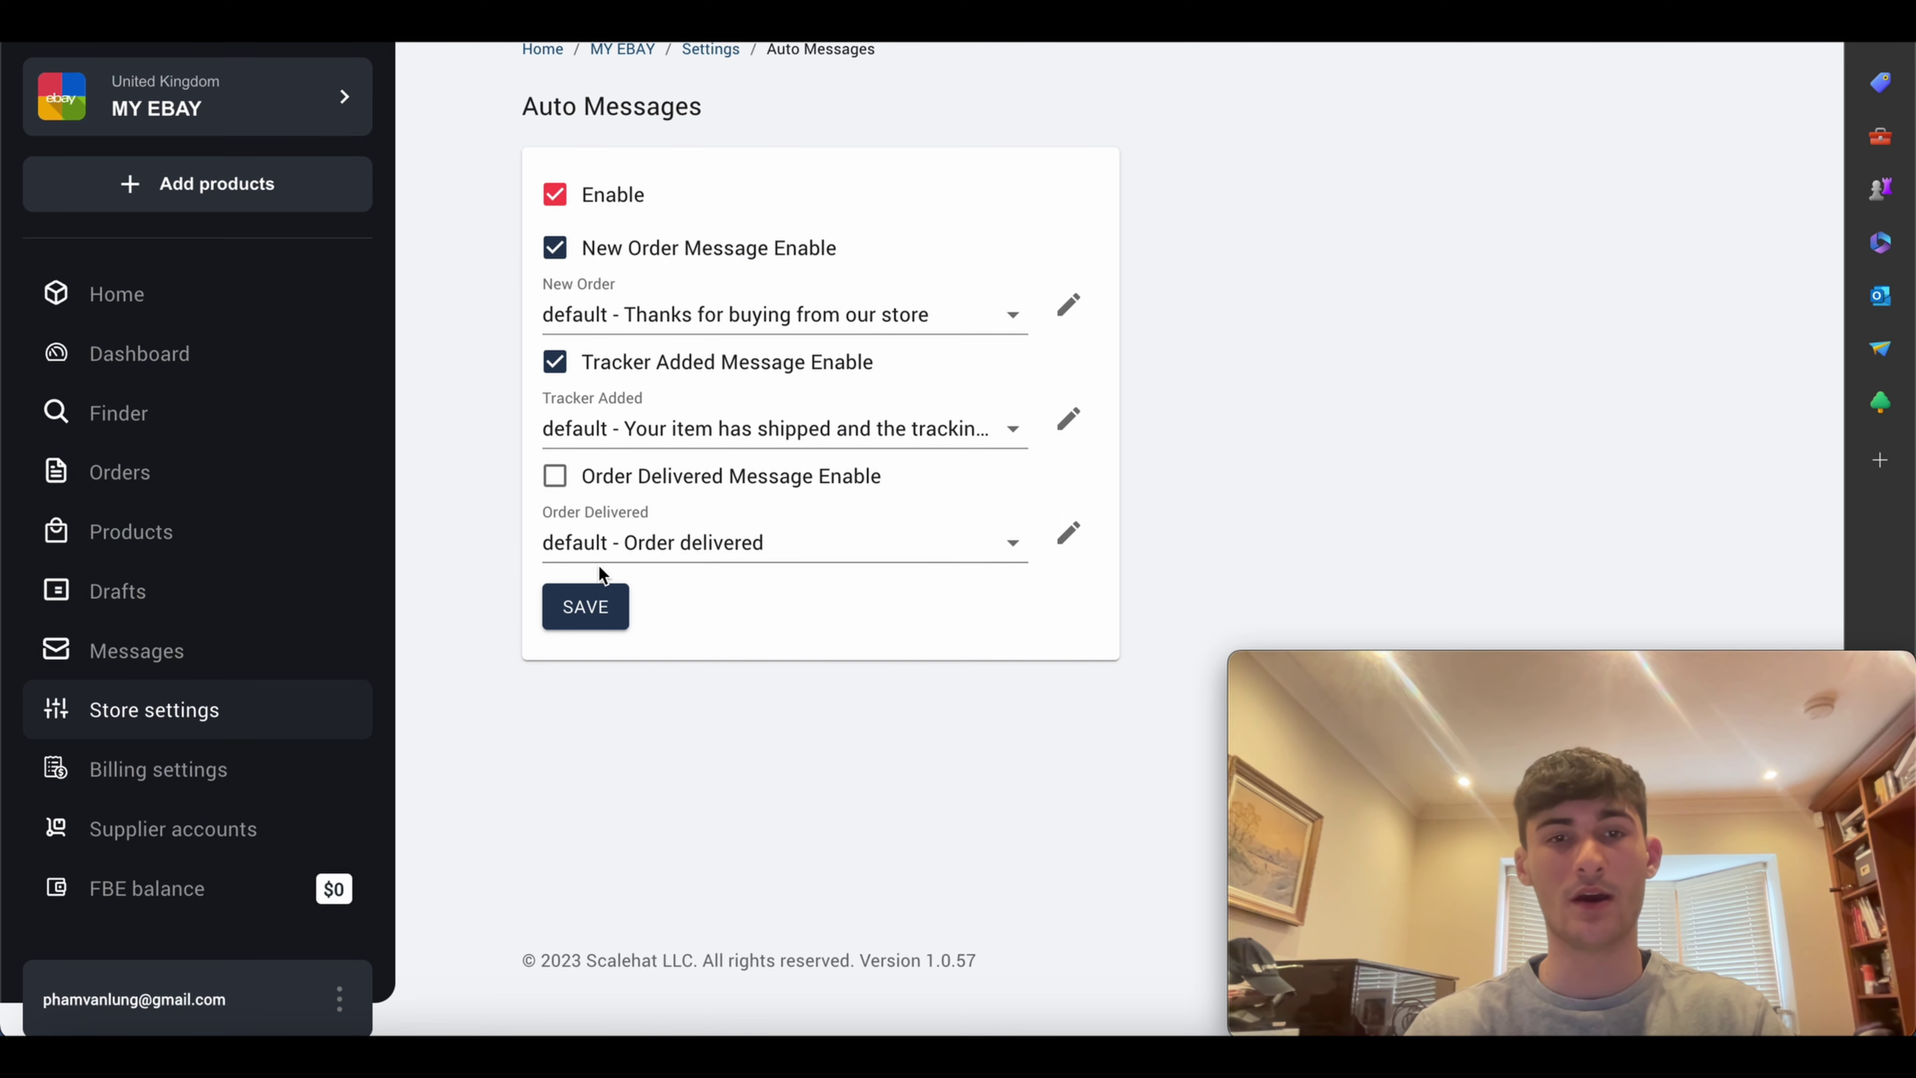
pyautogui.click(575, 603)
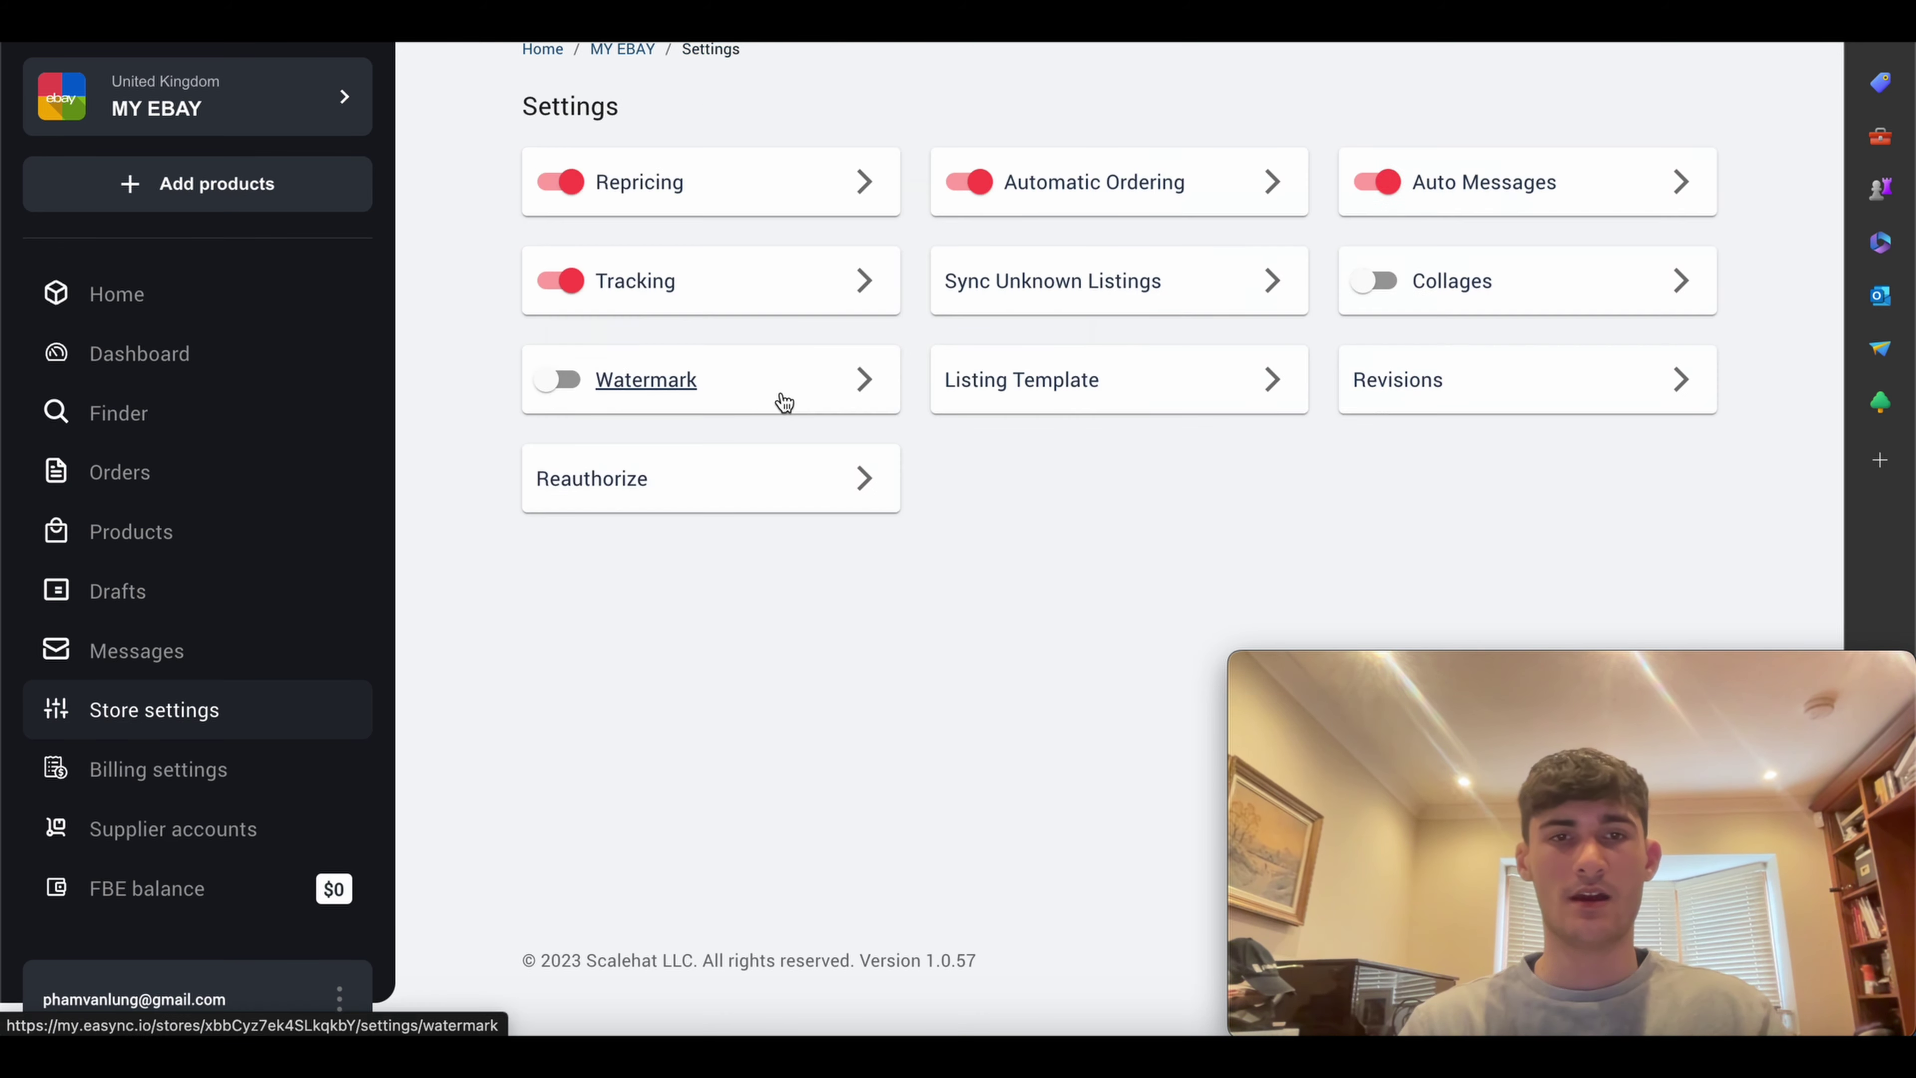
# Step: Open the store's Watermark settings and look at the example eBay image template with the shipping badge
pyautogui.click(780, 399)
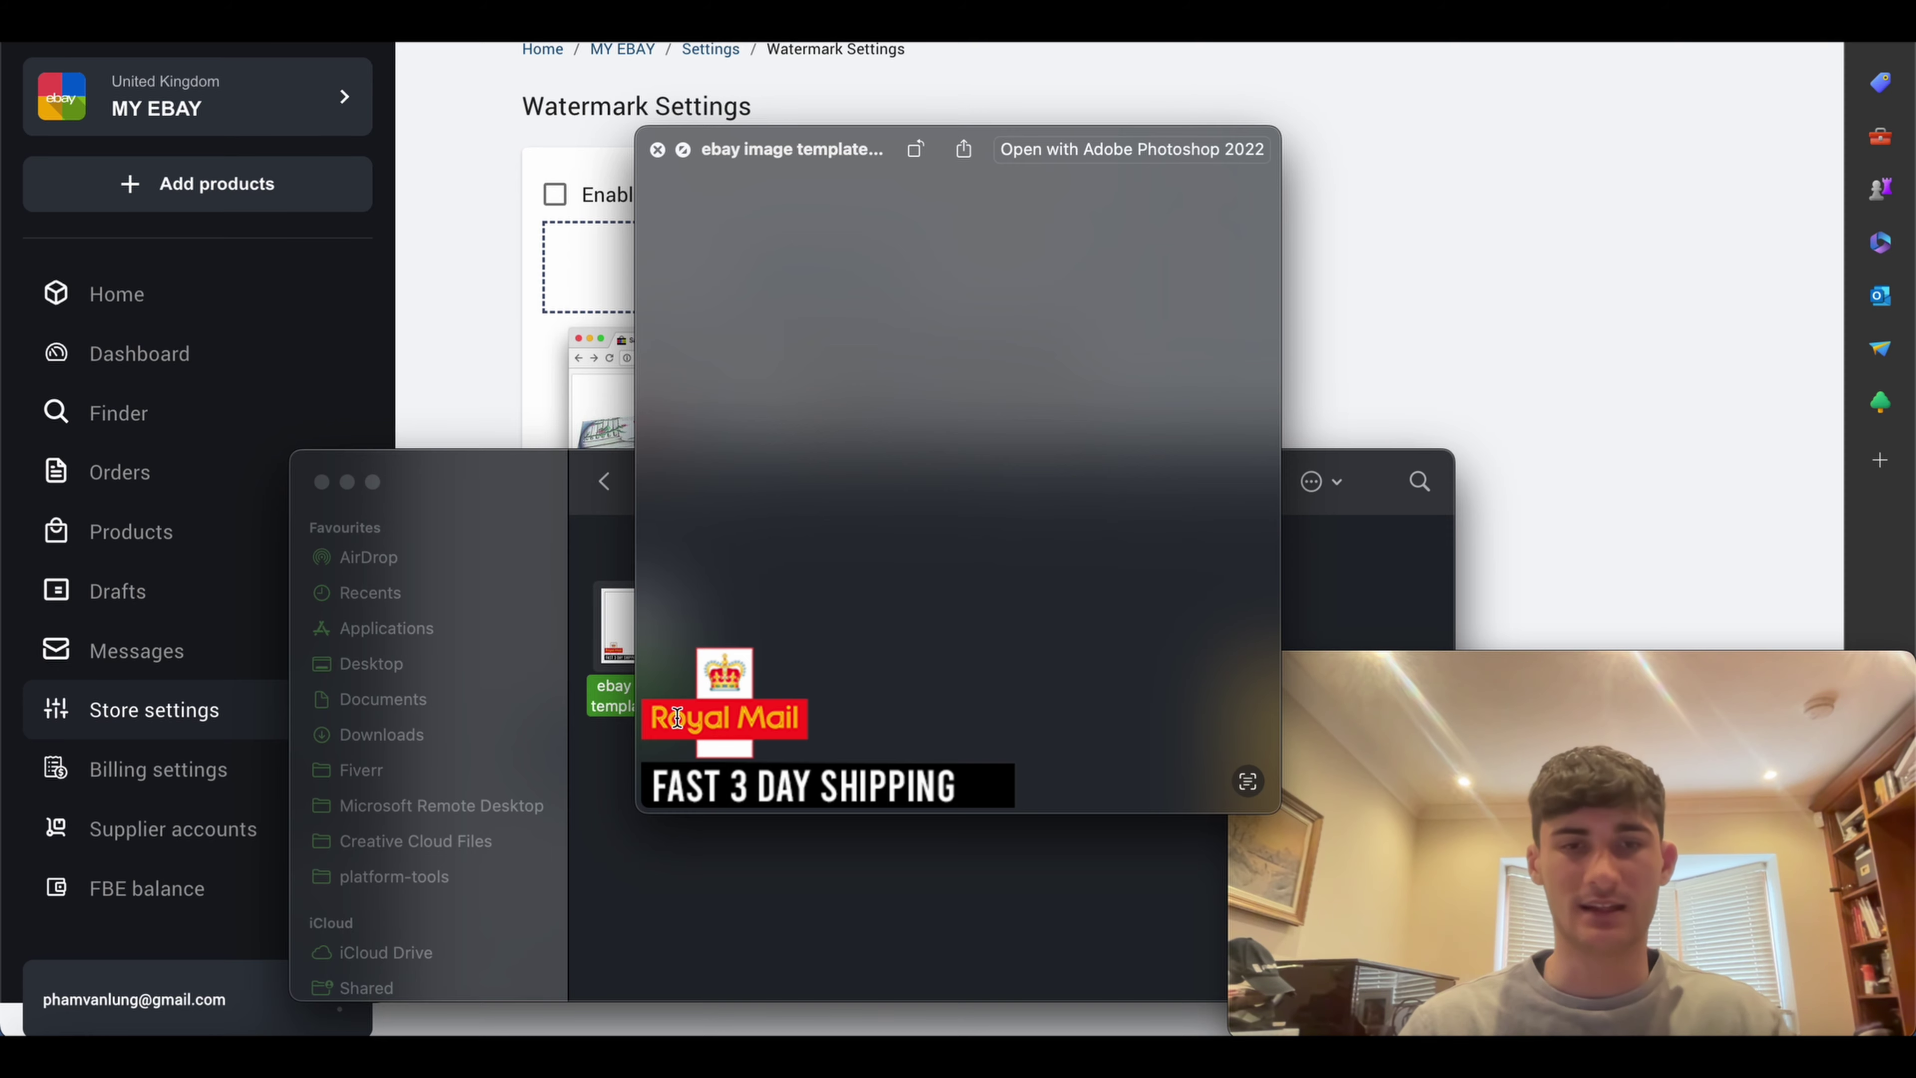
pyautogui.click(712, 866)
pyautogui.click(1422, 253)
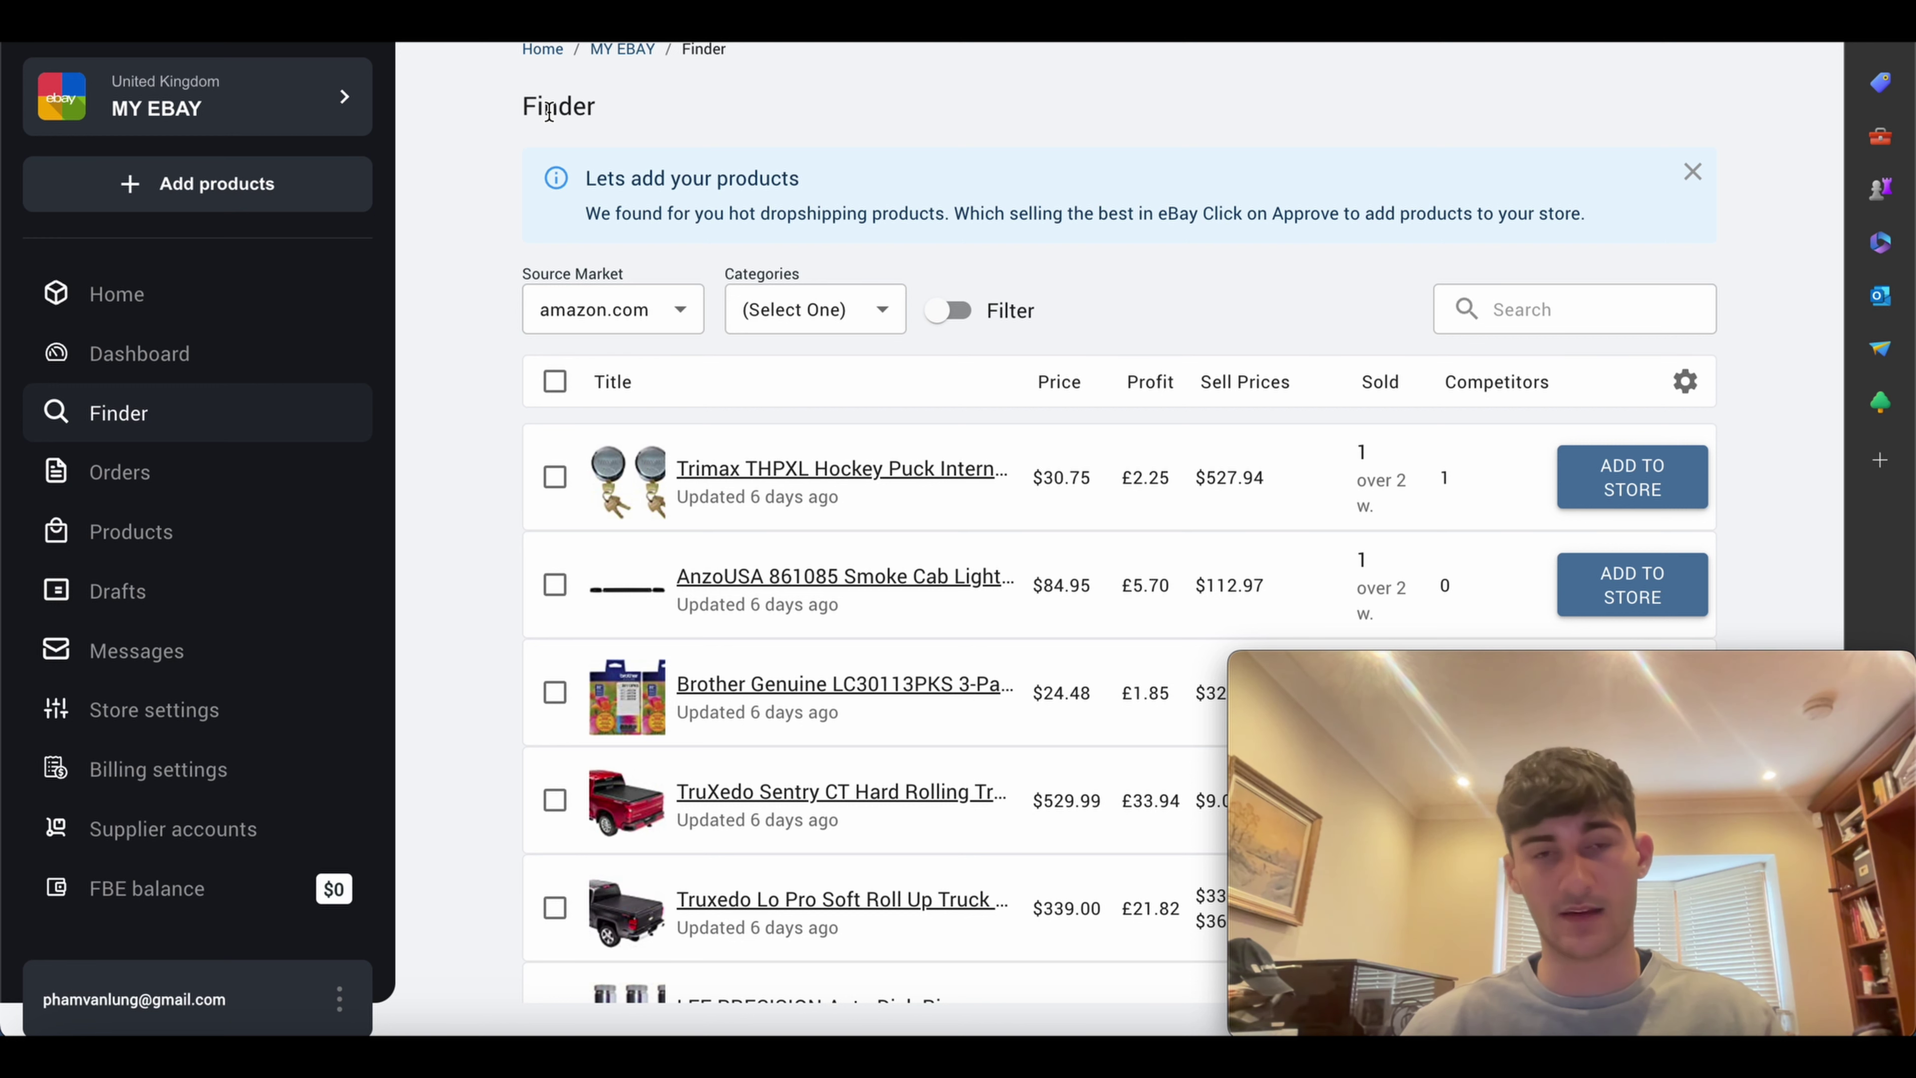
# Step: Set the Finder's source market to amazon.co.uk, leave the category unselected and turn on the product filter
pyautogui.click(615, 305)
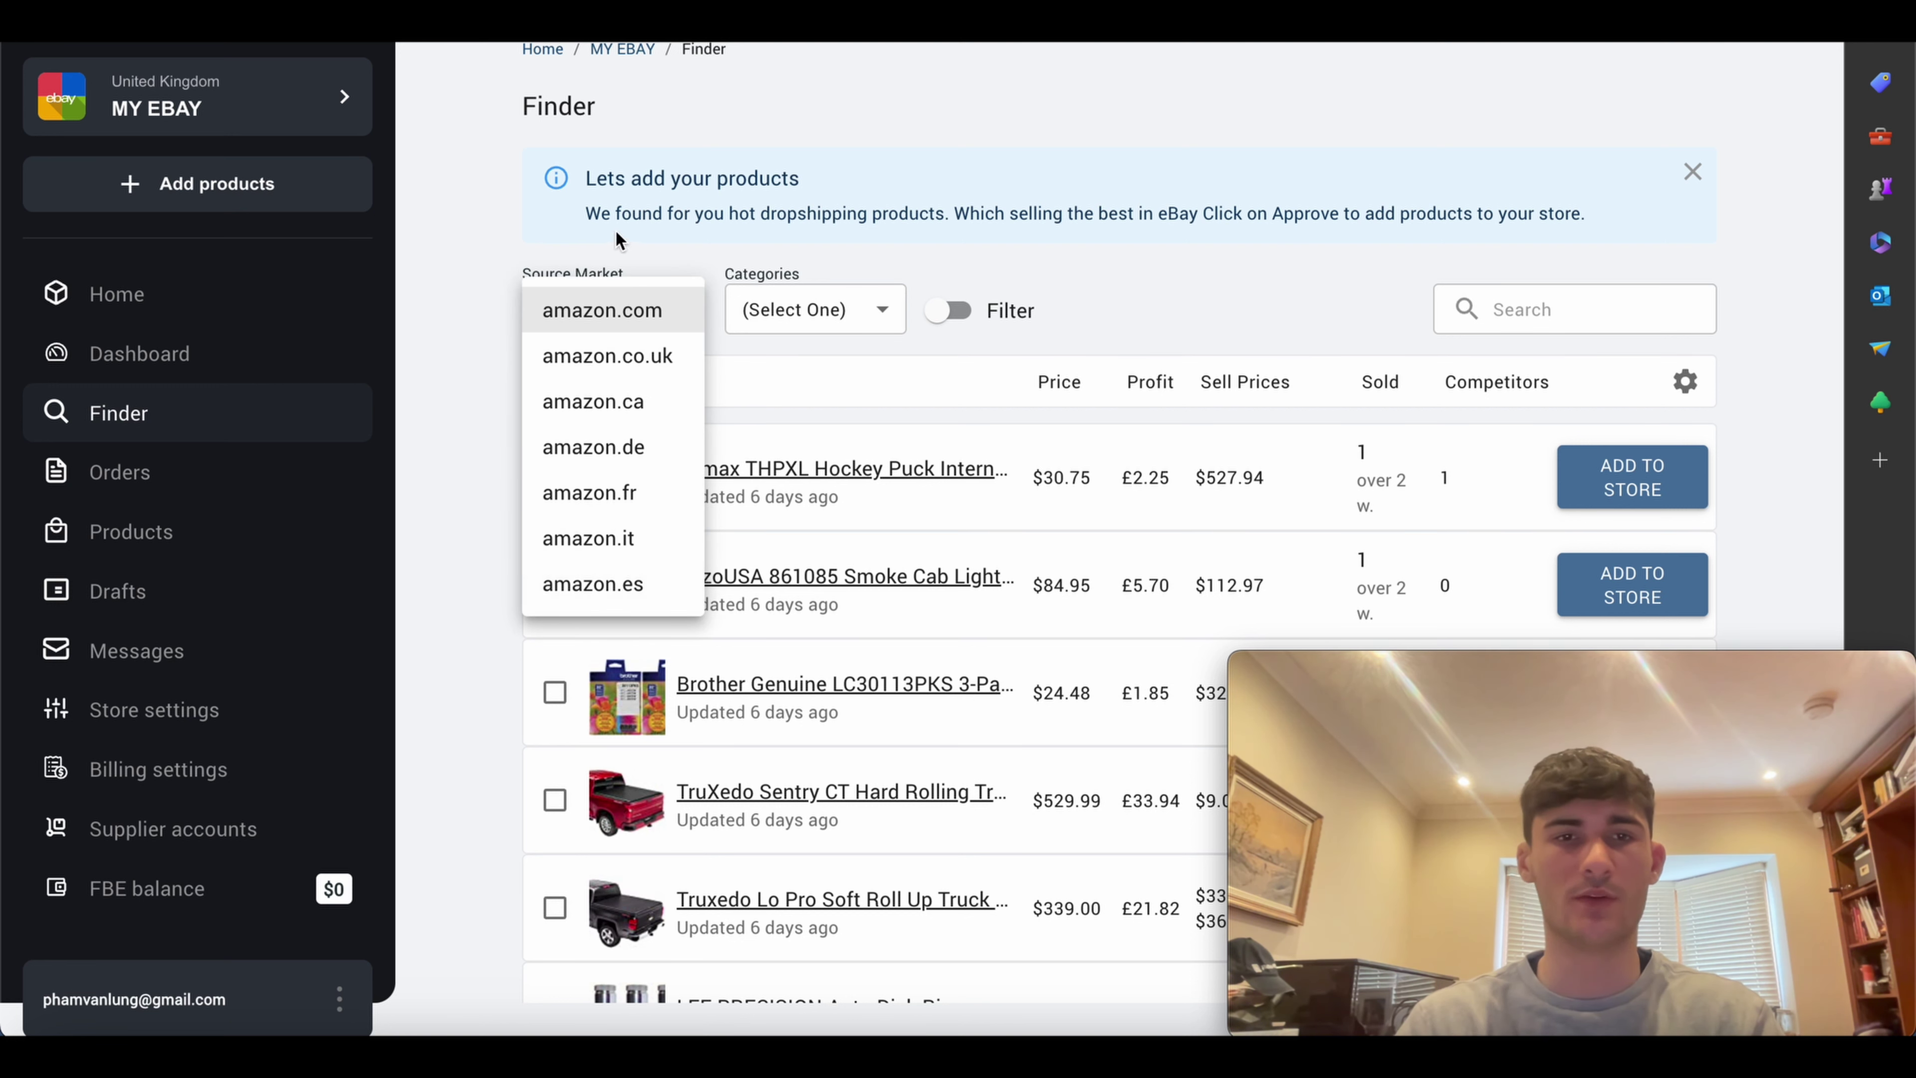
pyautogui.click(596, 357)
pyautogui.click(829, 318)
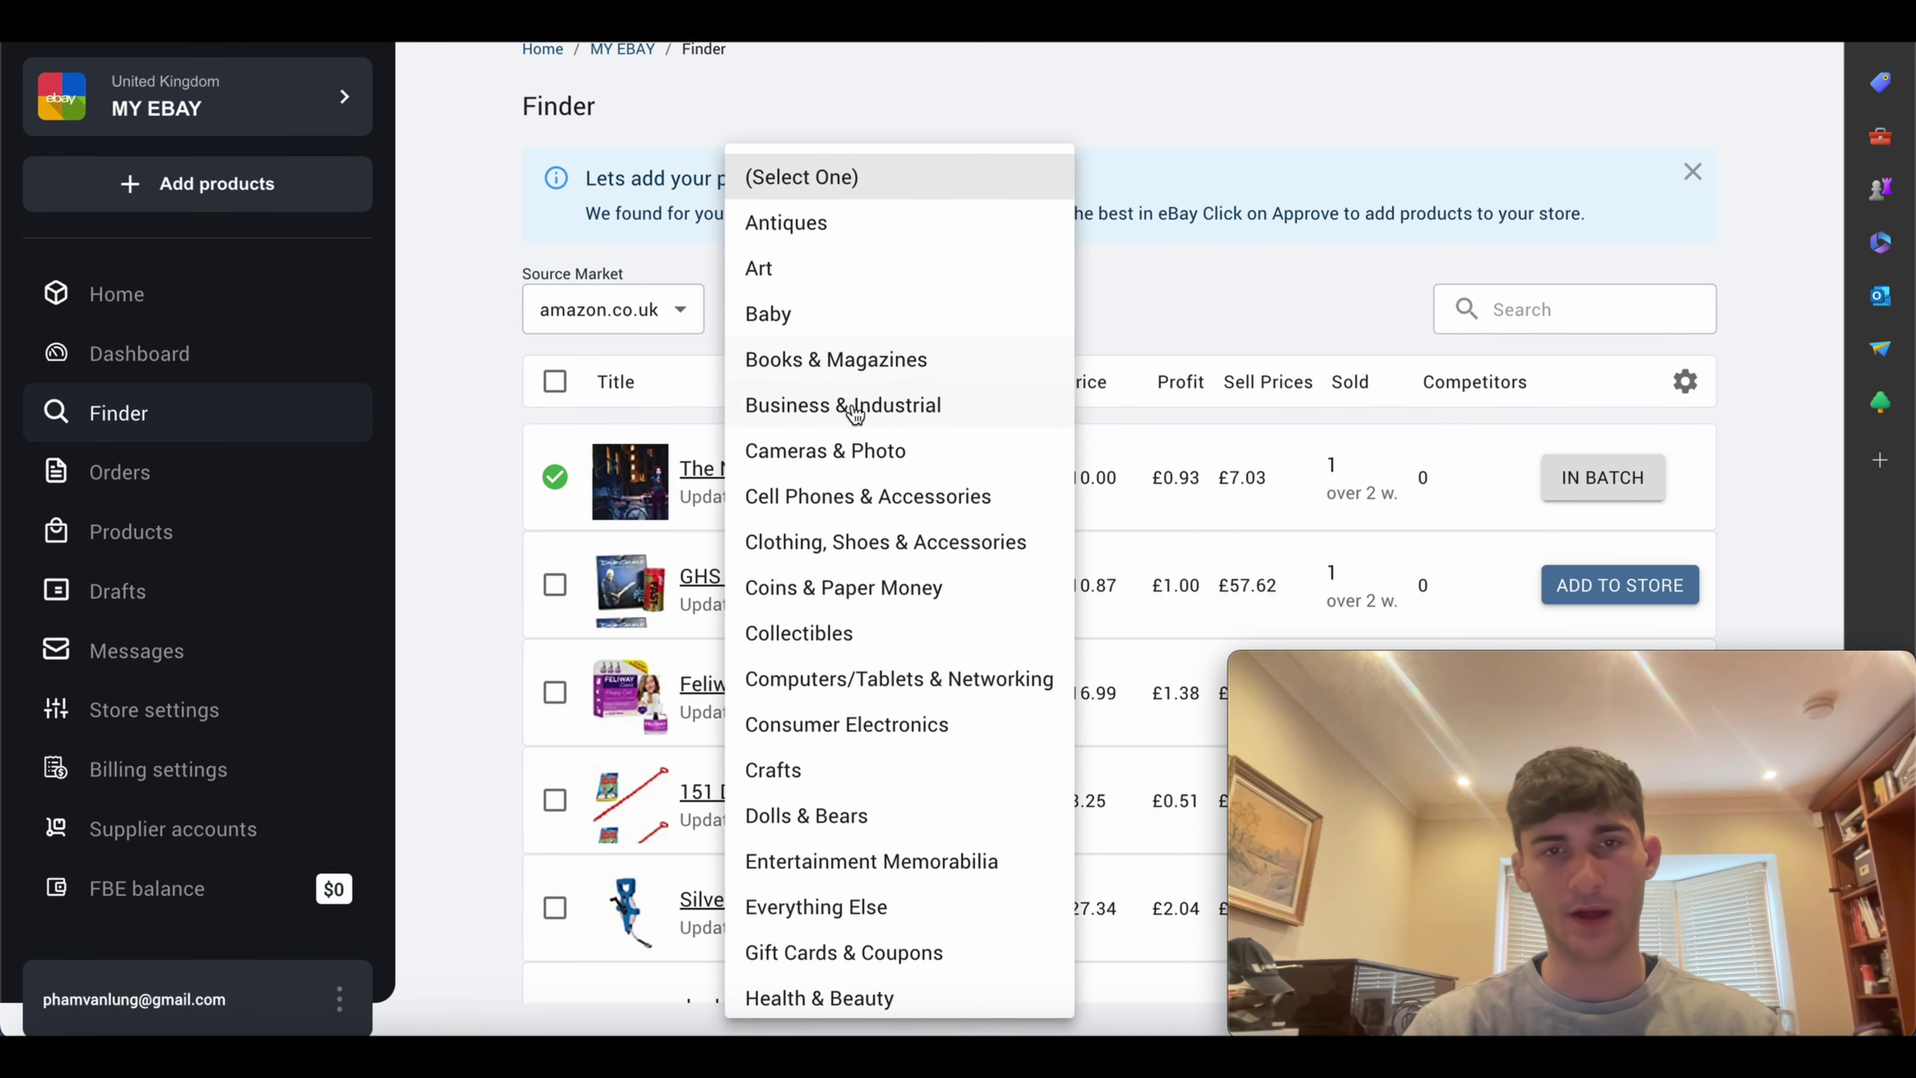
pyautogui.click(818, 181)
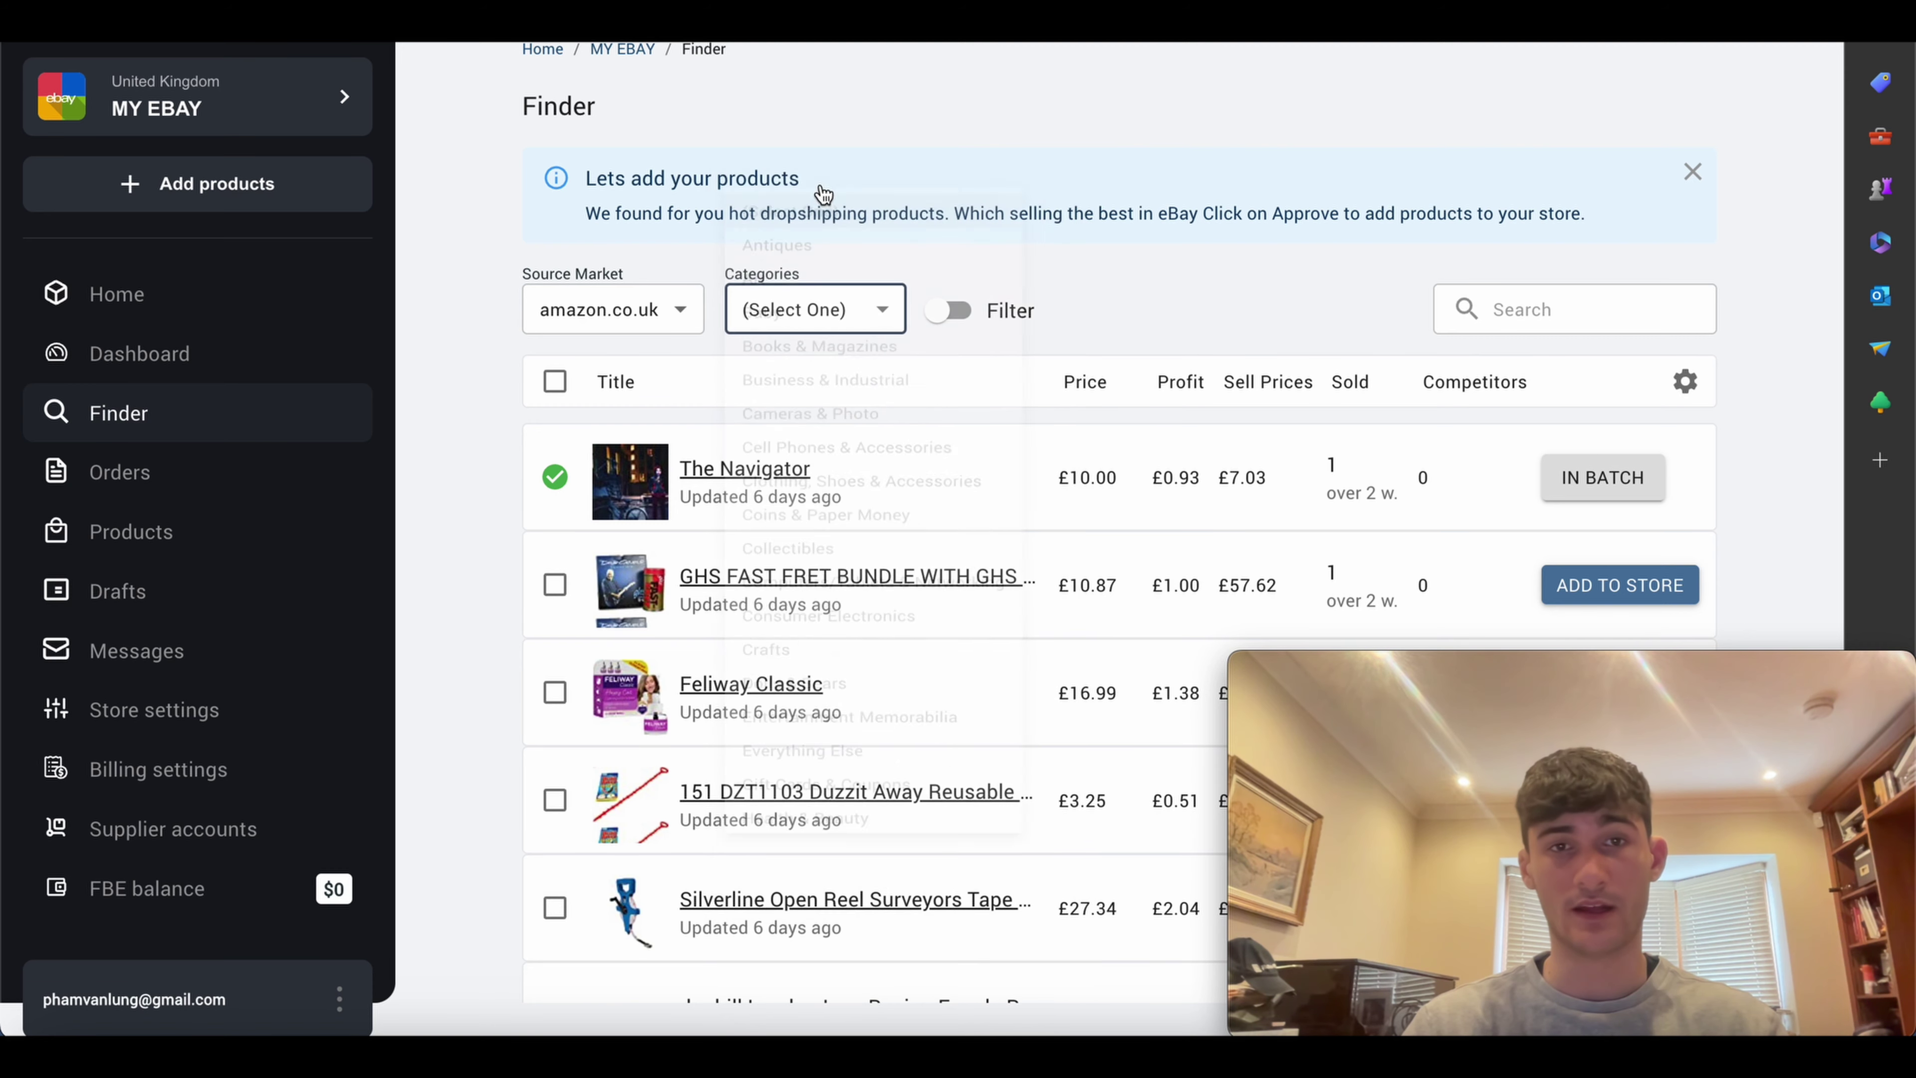
pyautogui.click(956, 313)
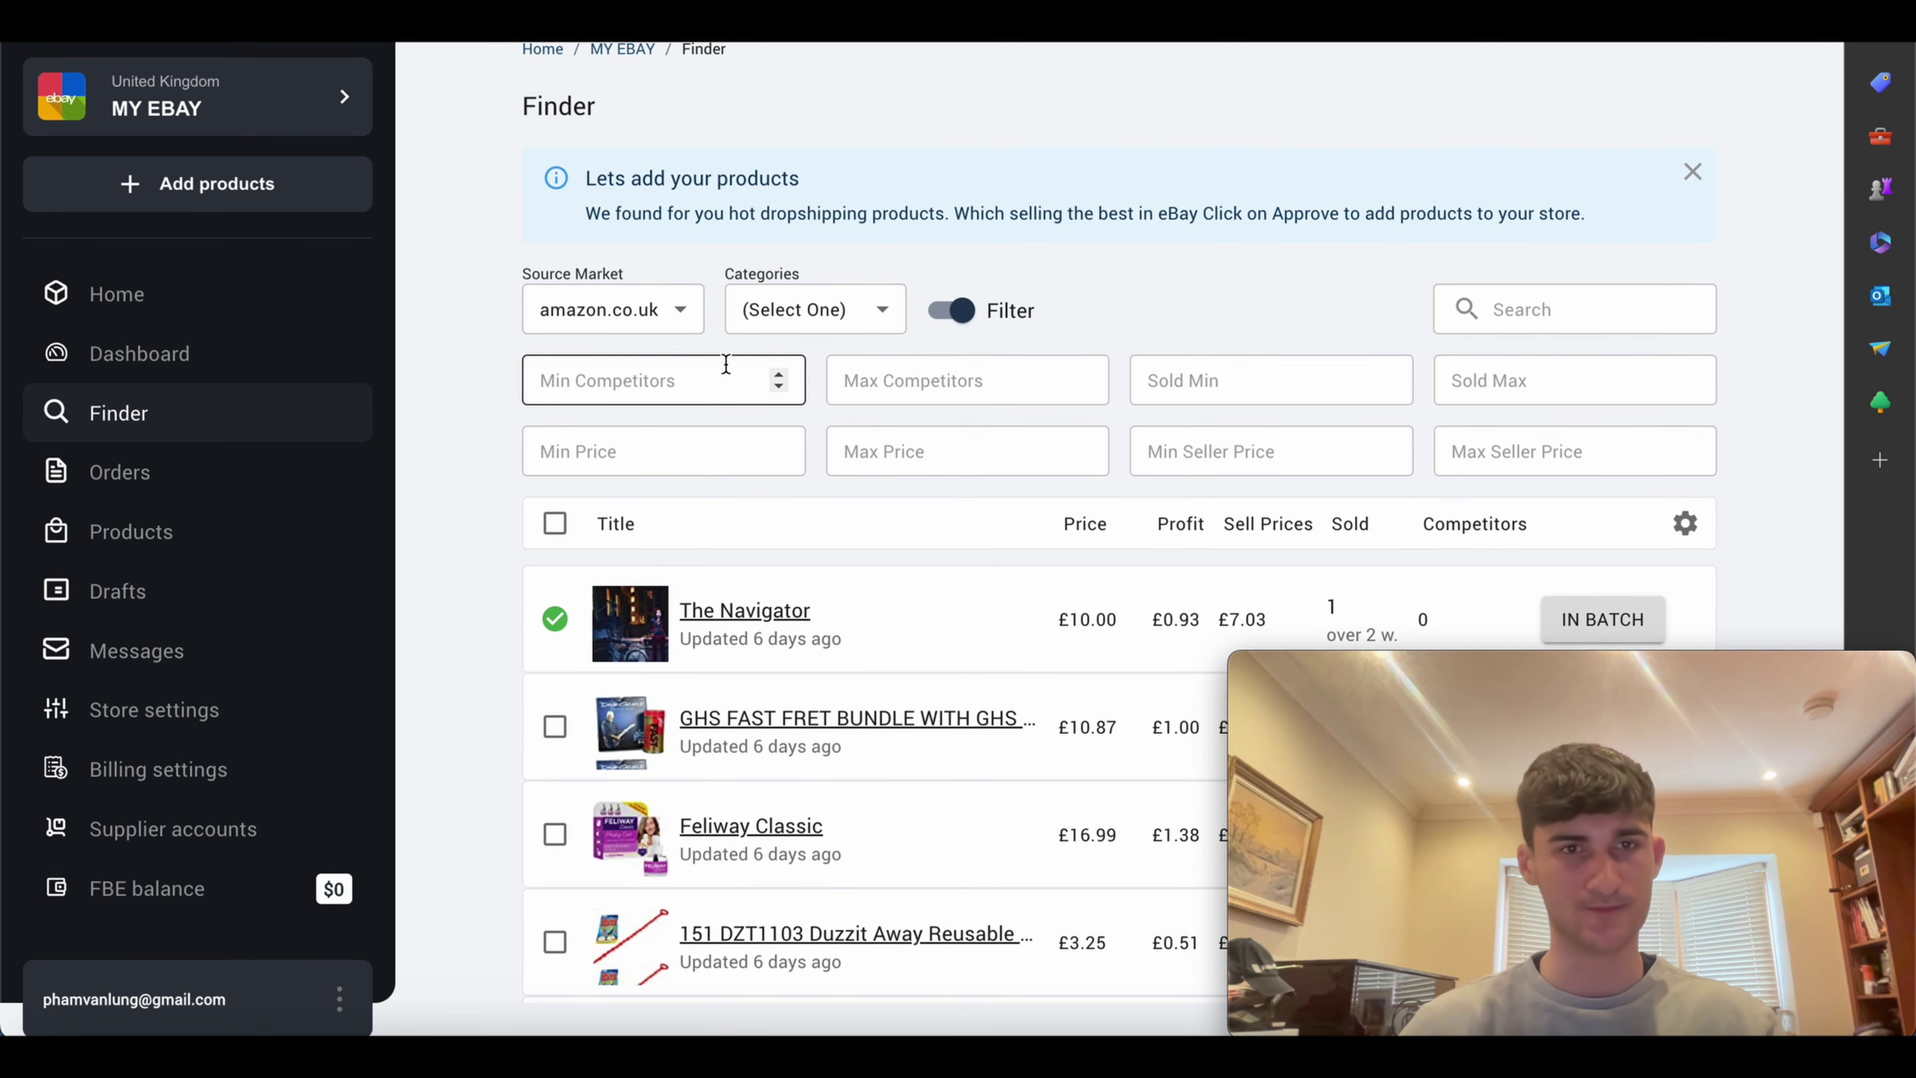
# Step: Filter the Finder products to a minimum of 1 and a maximum of 8 competitors
pyautogui.click(958, 377)
pyautogui.click(617, 382)
pyautogui.click(475, 338)
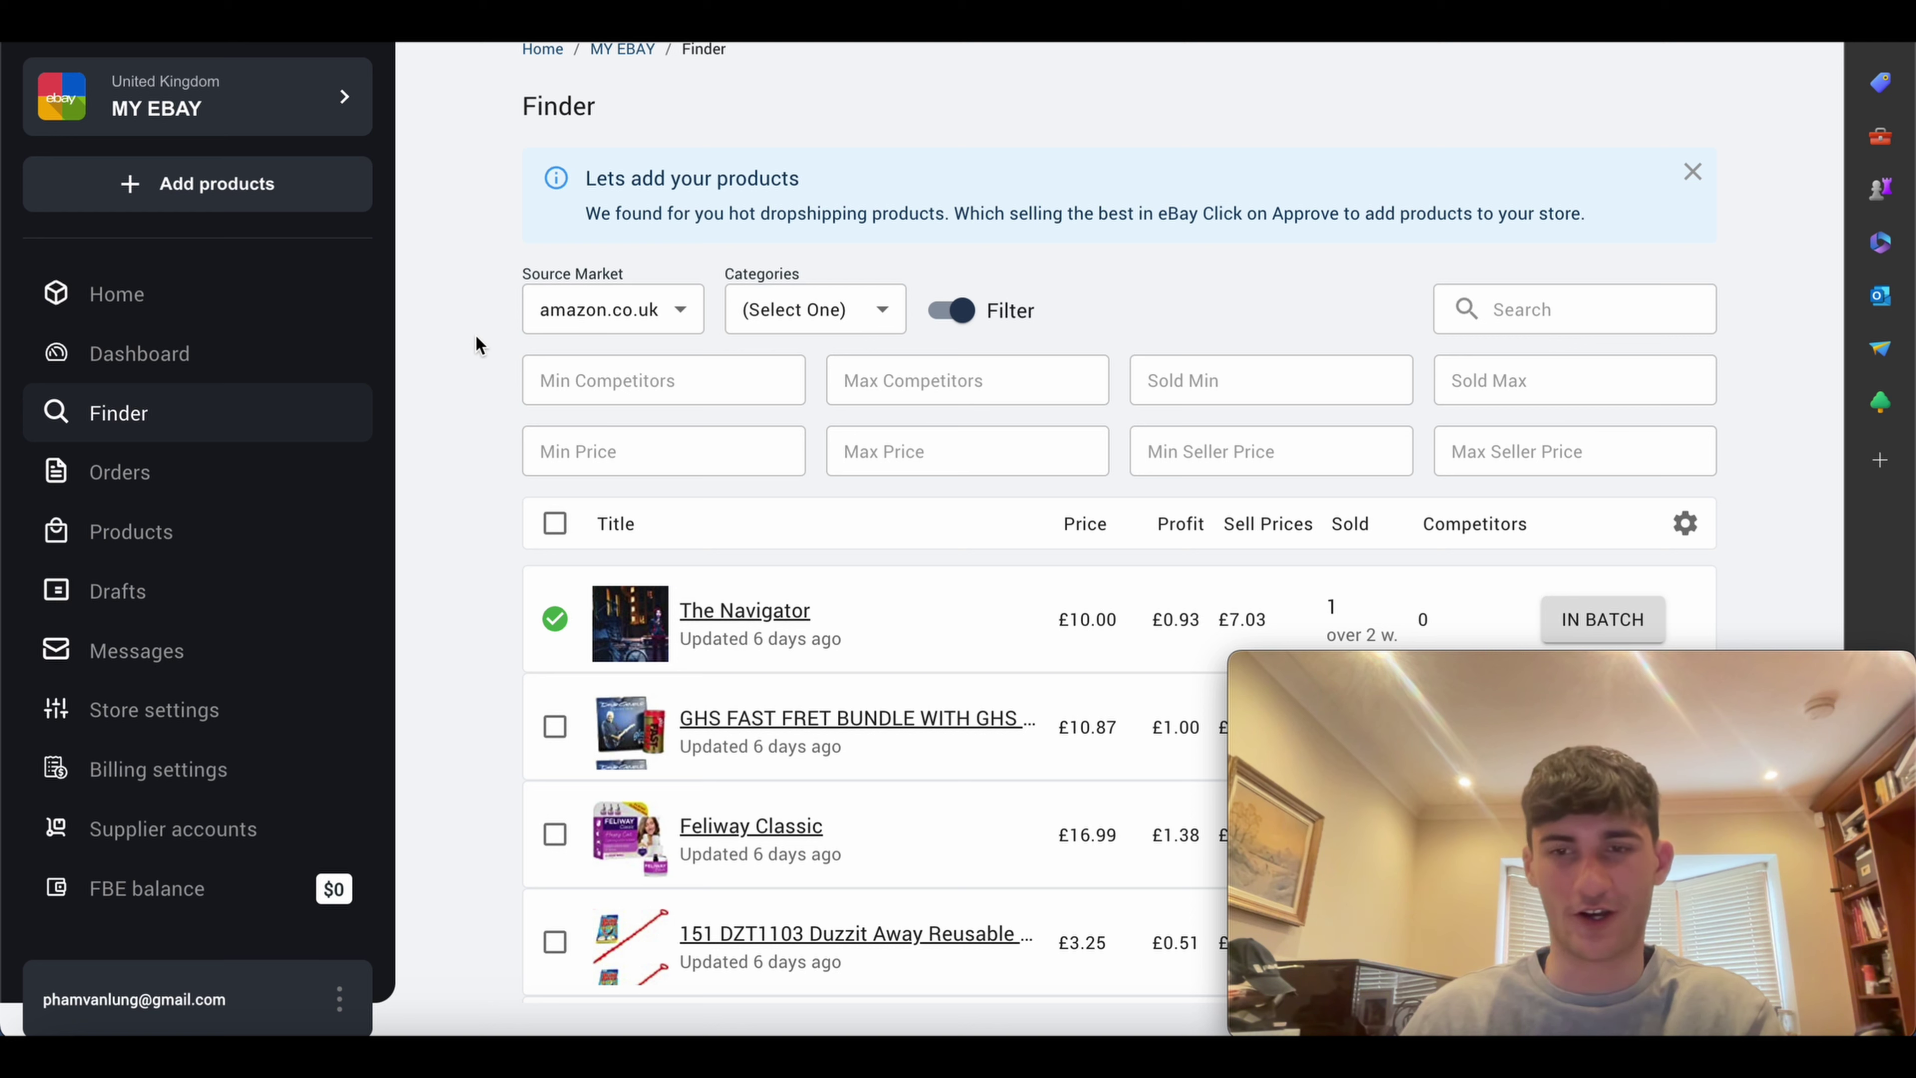
pyautogui.click(604, 379)
pyautogui.write('1')
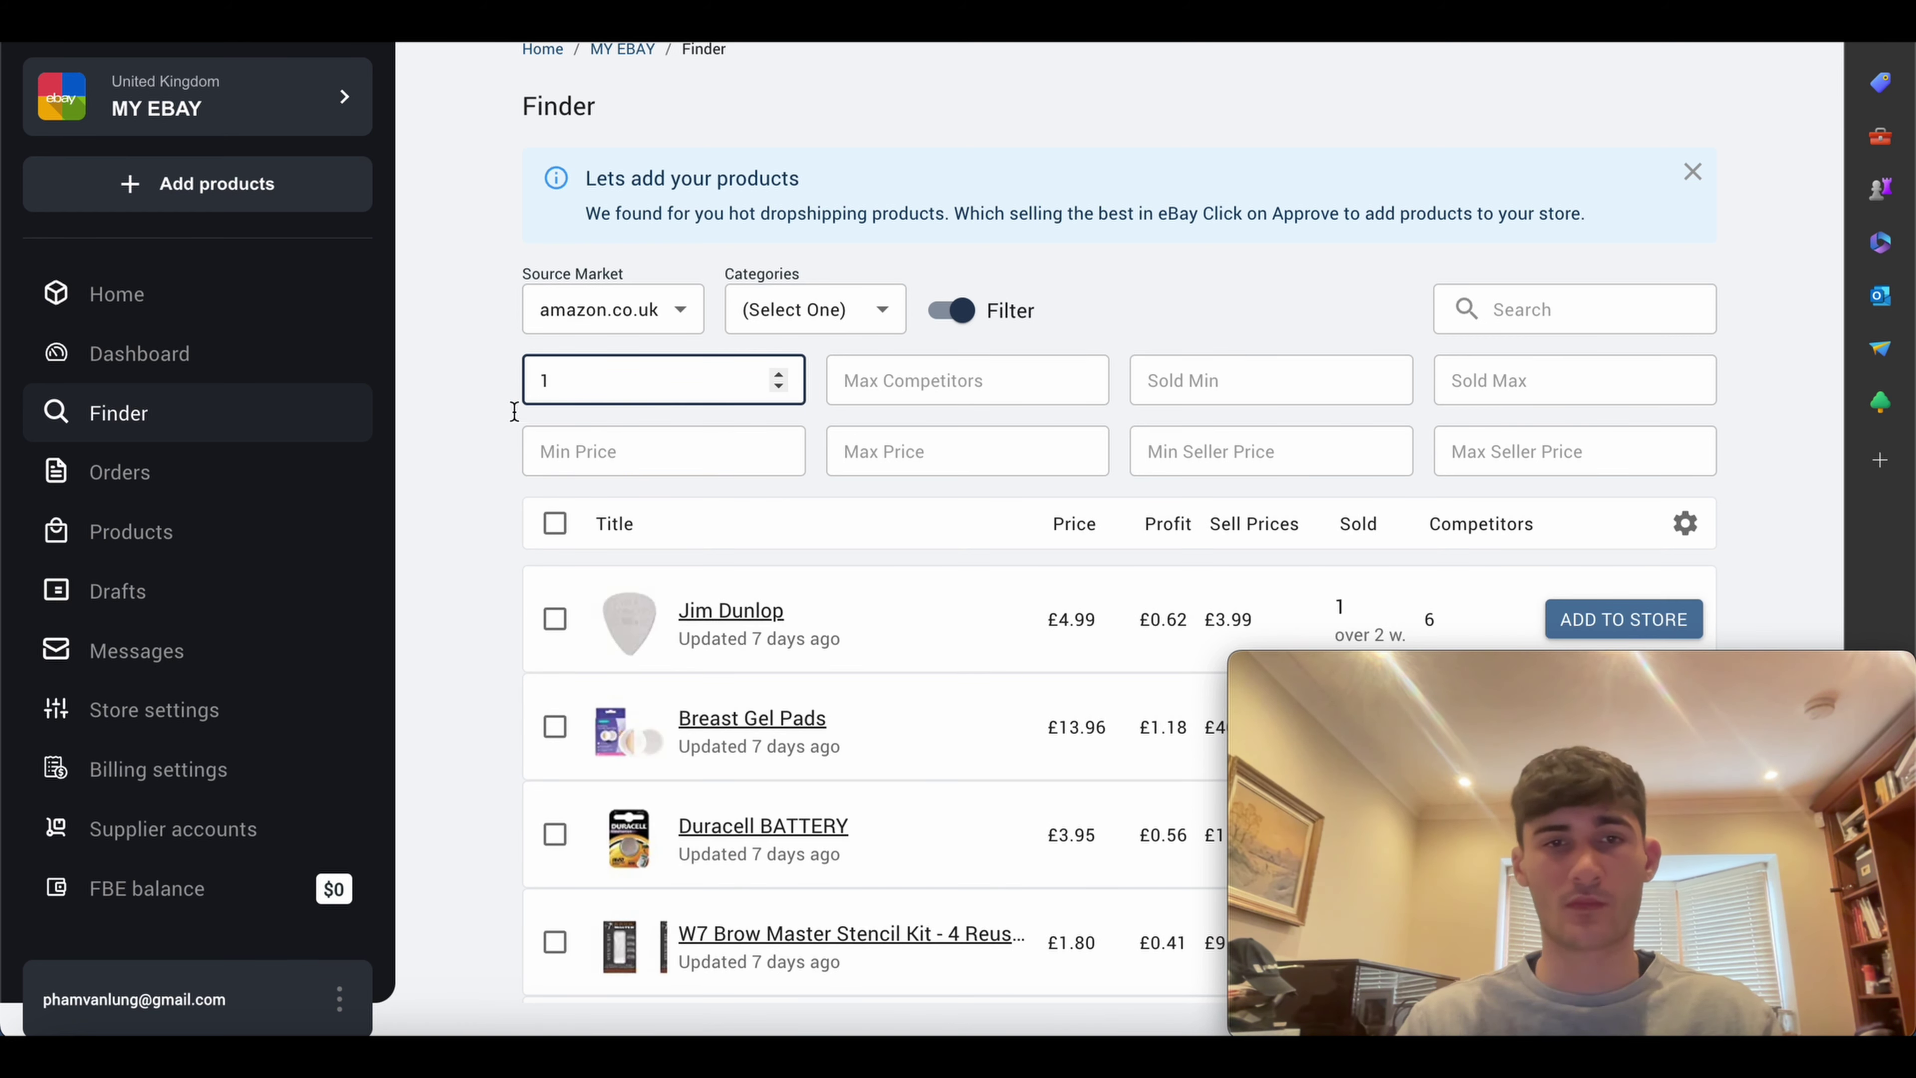
pyautogui.click(481, 408)
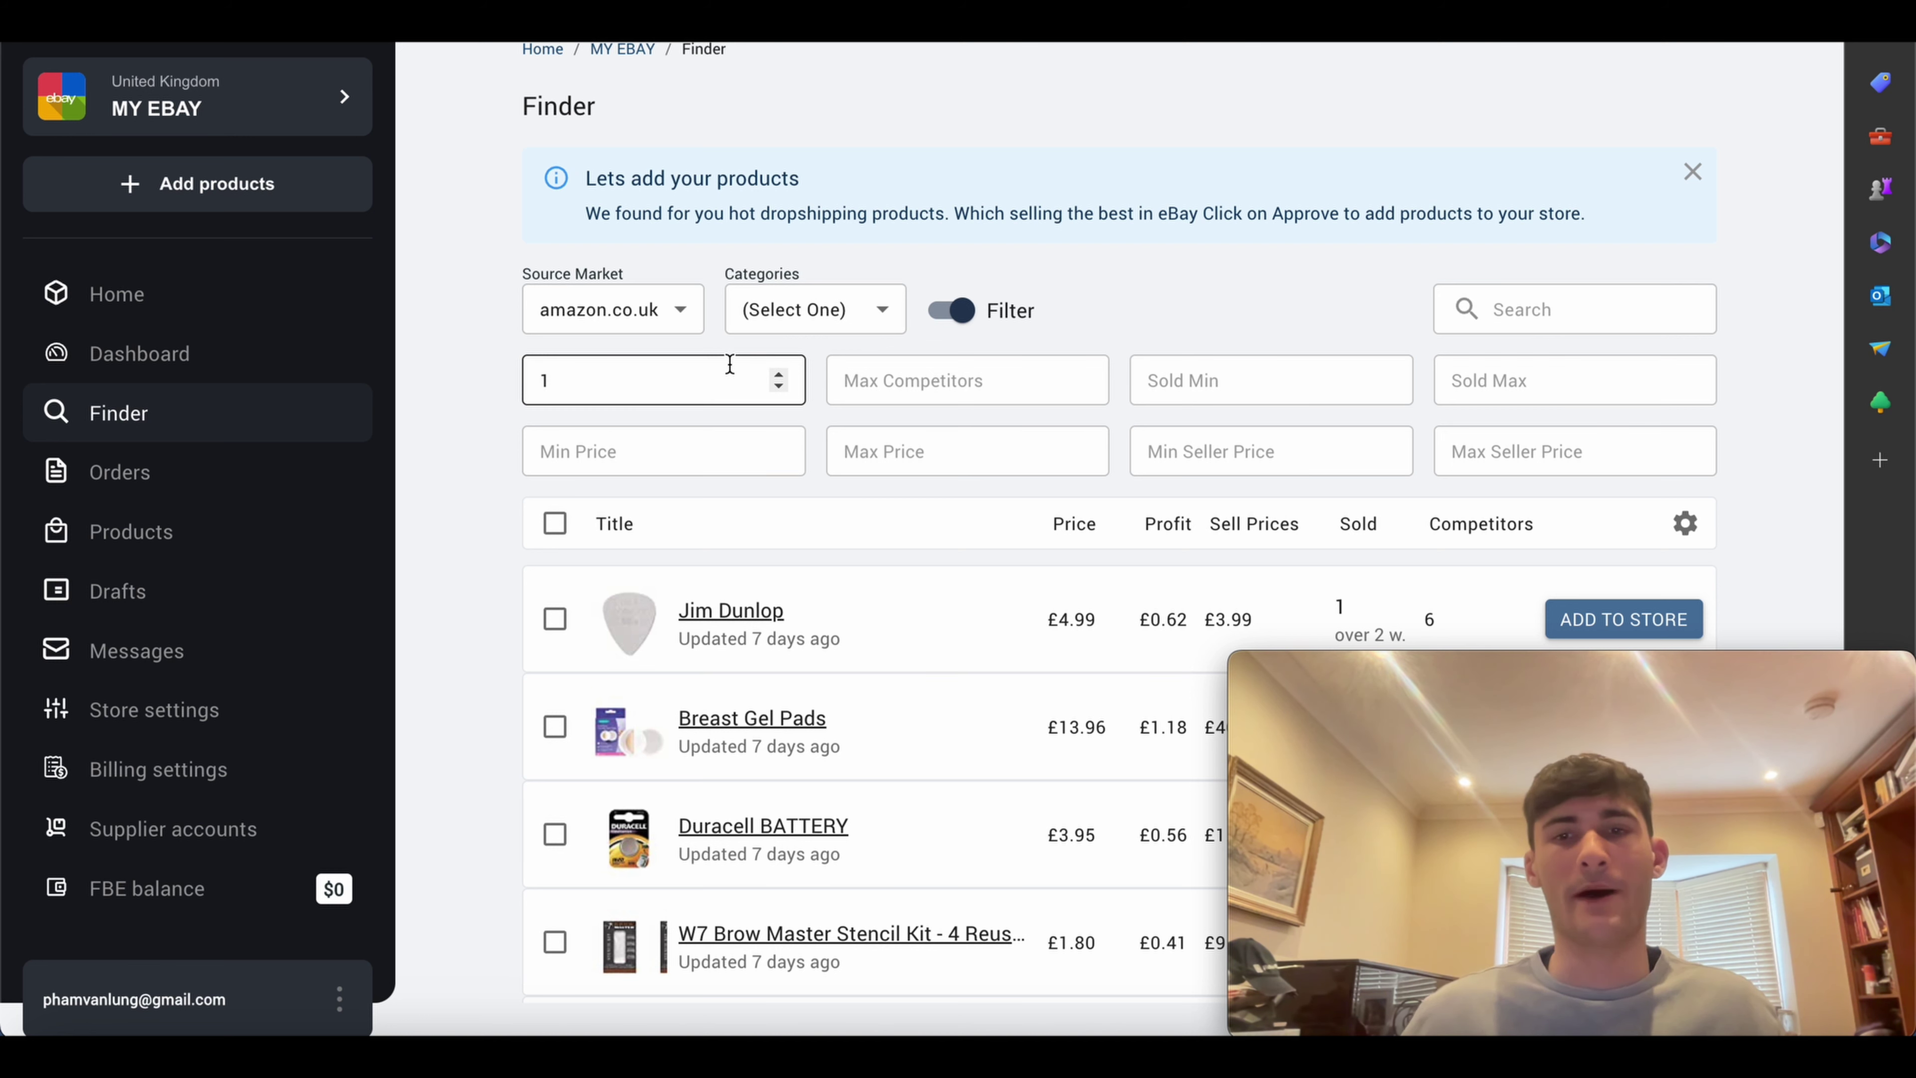
pyautogui.click(855, 384)
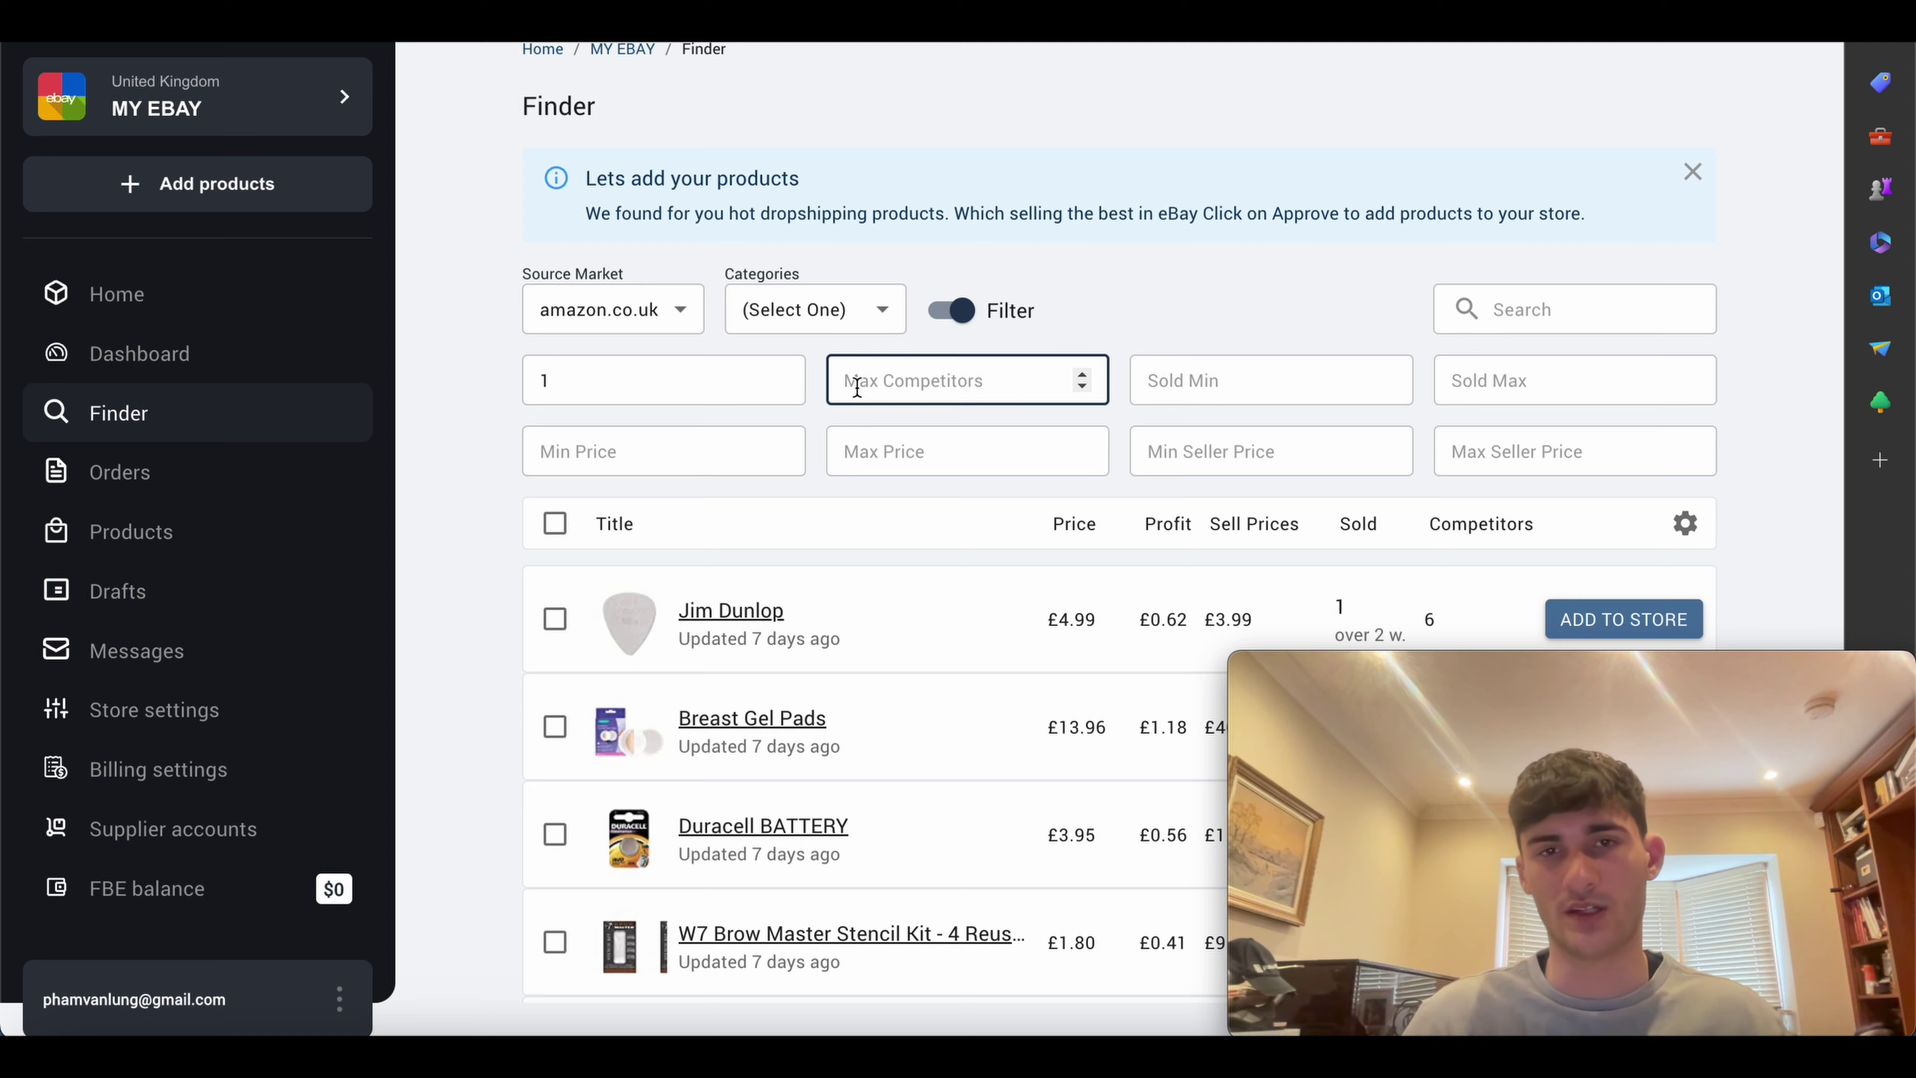
pyautogui.write('8')
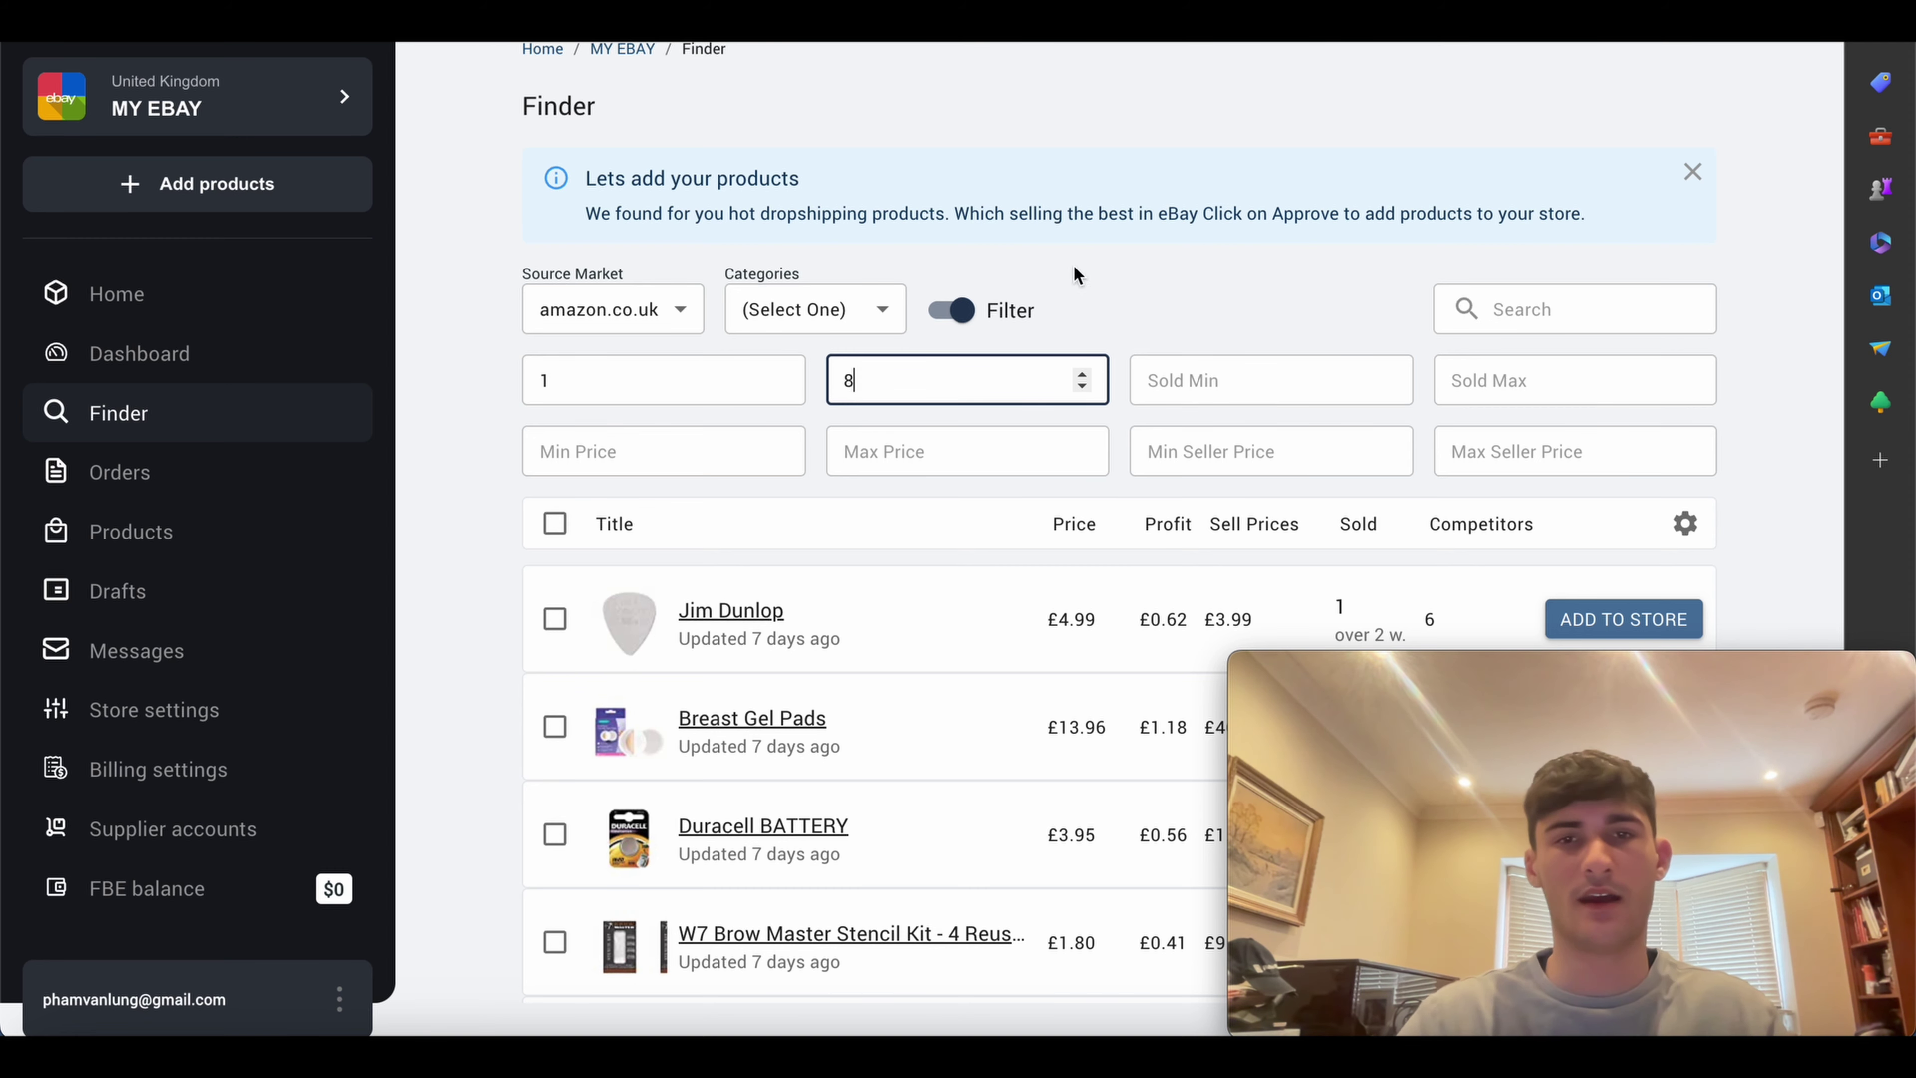
pyautogui.click(1174, 269)
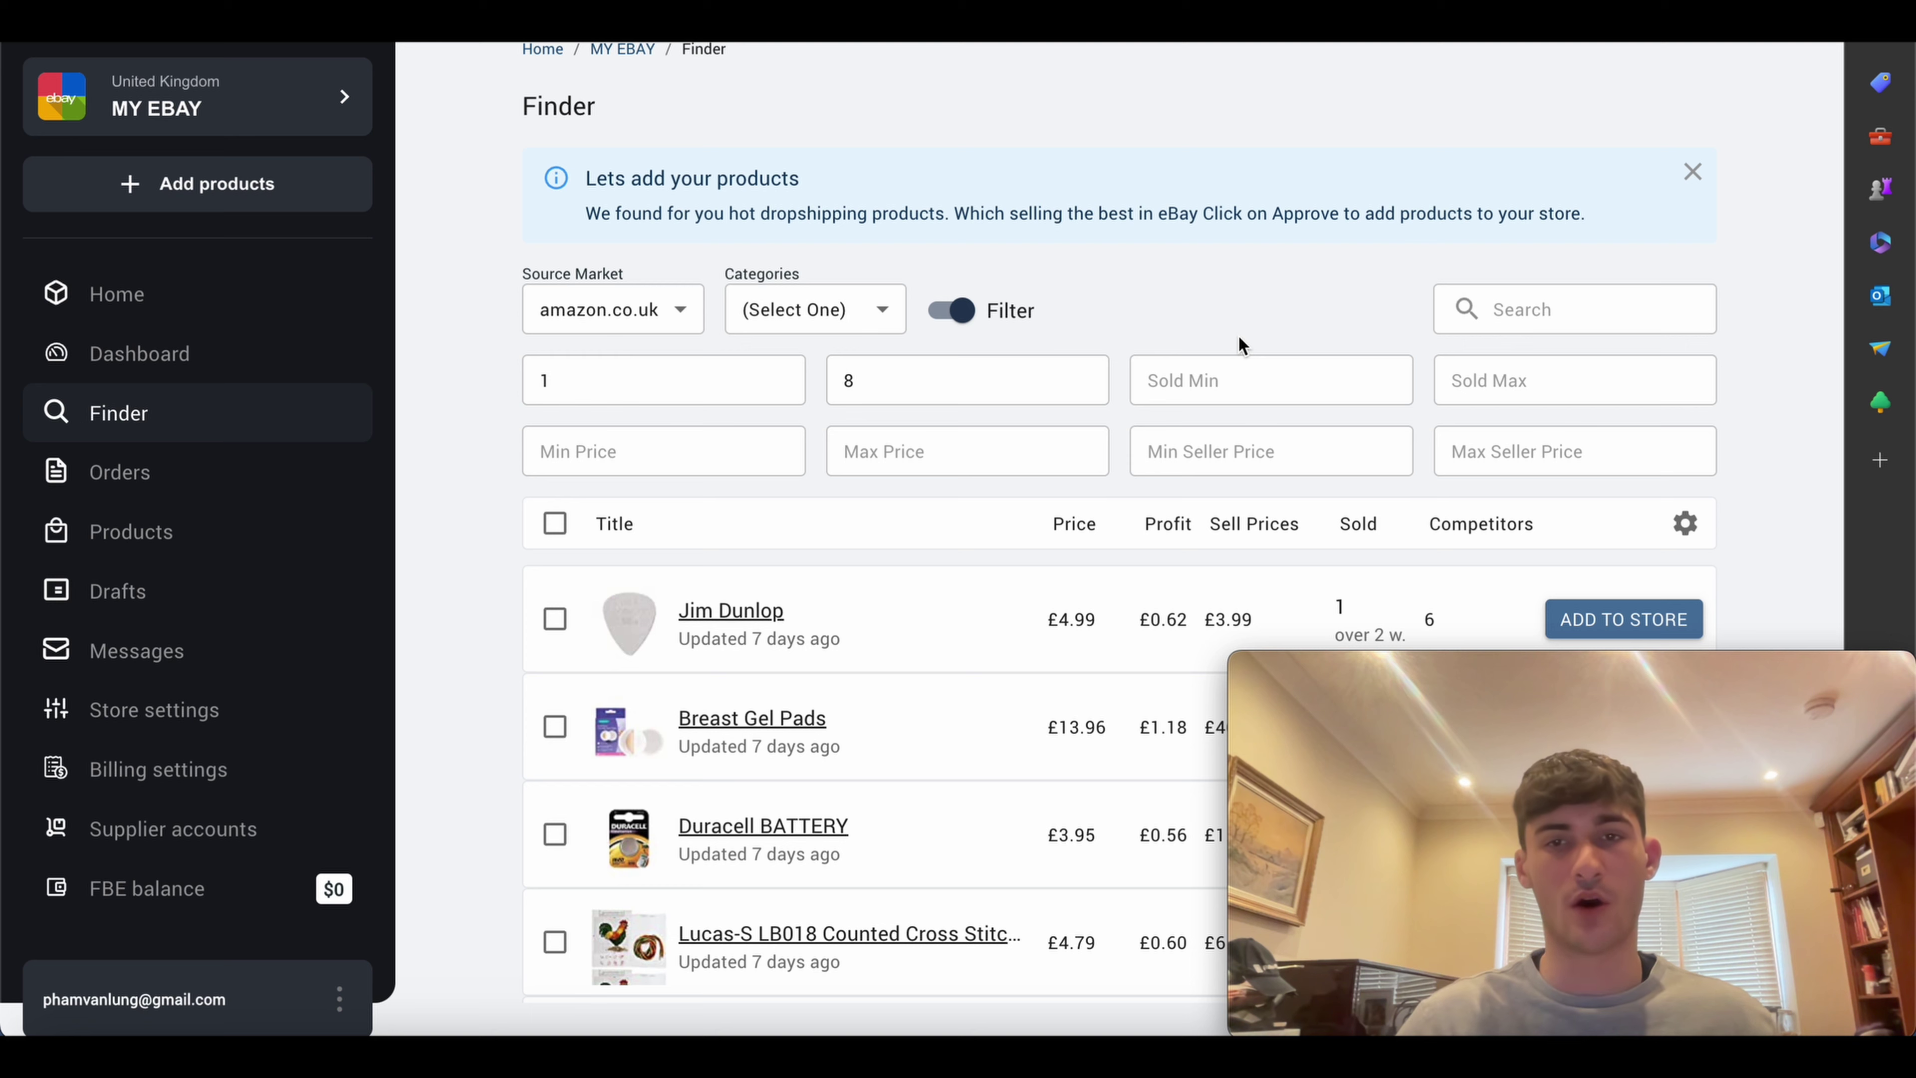
# Step: Limit the Finder products to a minimum of 1 and a maximum of 10 sold
pyautogui.click(1240, 374)
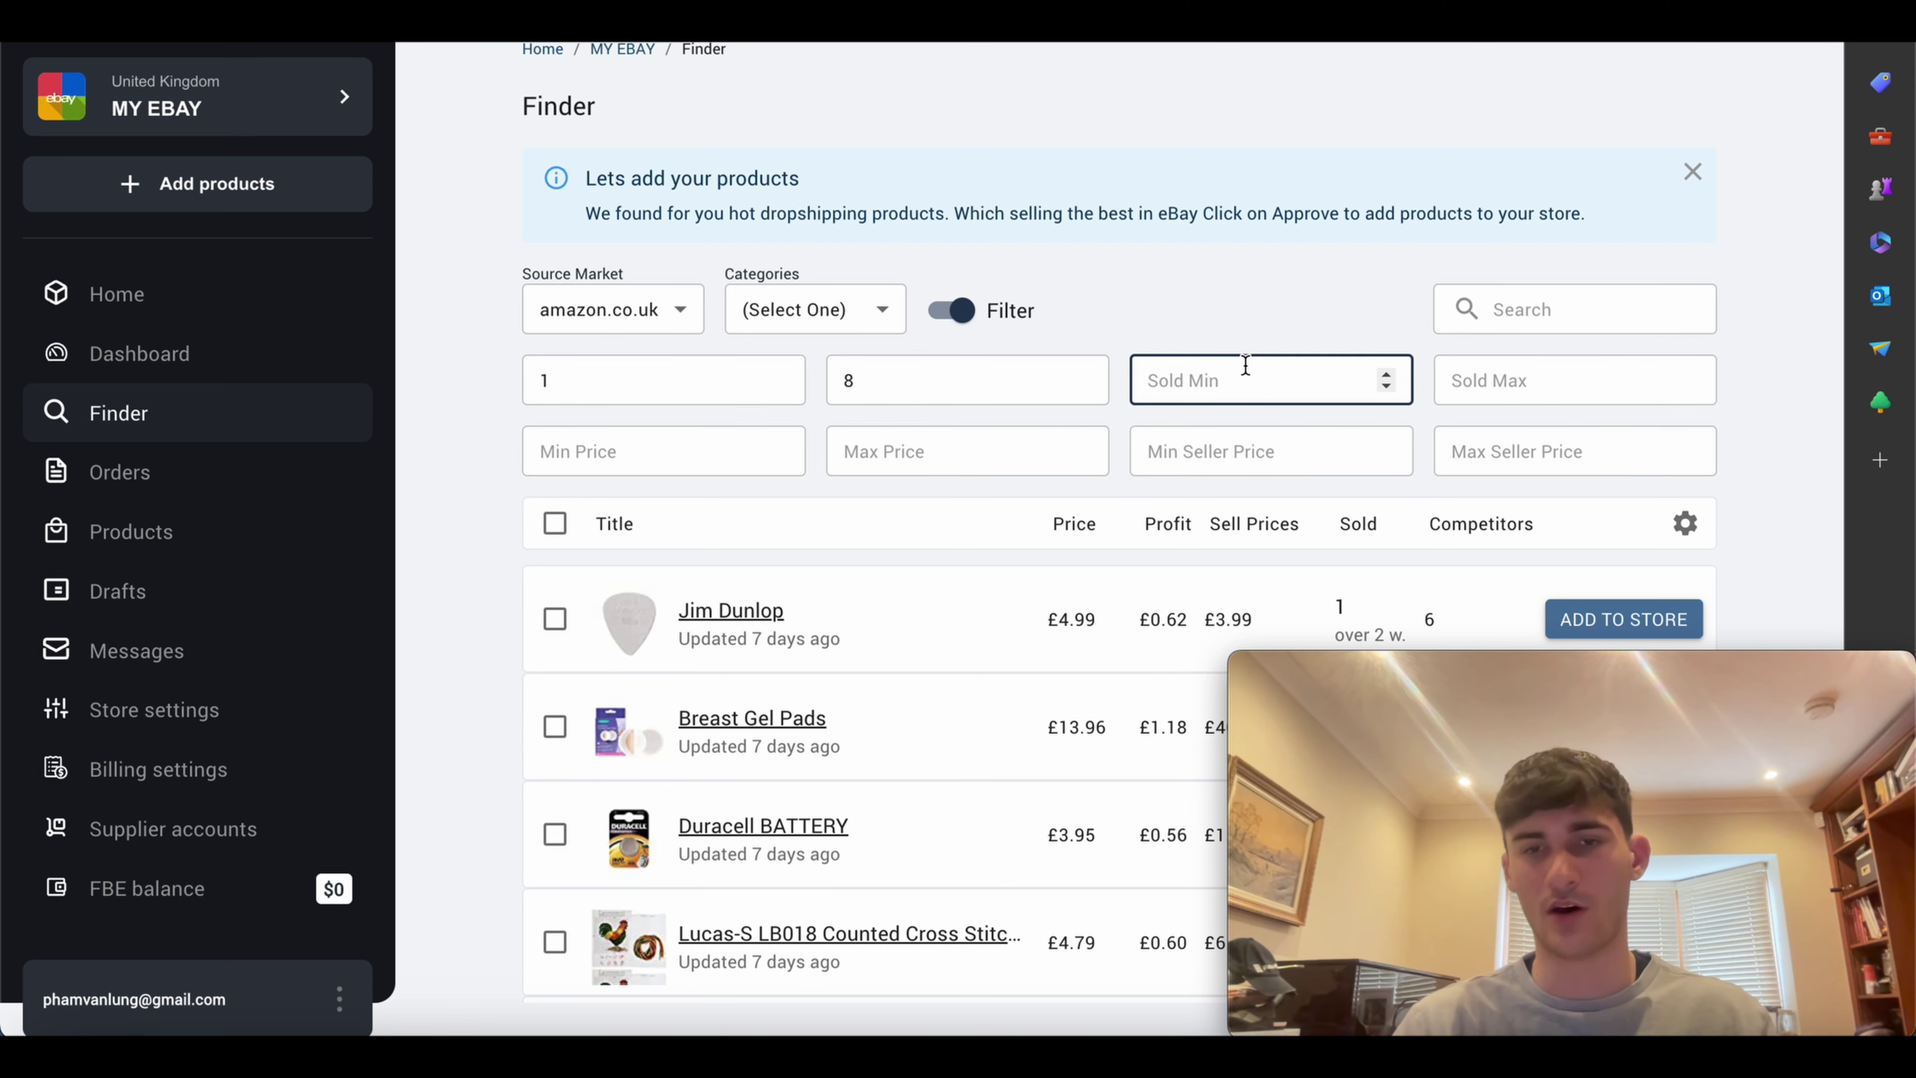
pyautogui.write('2')
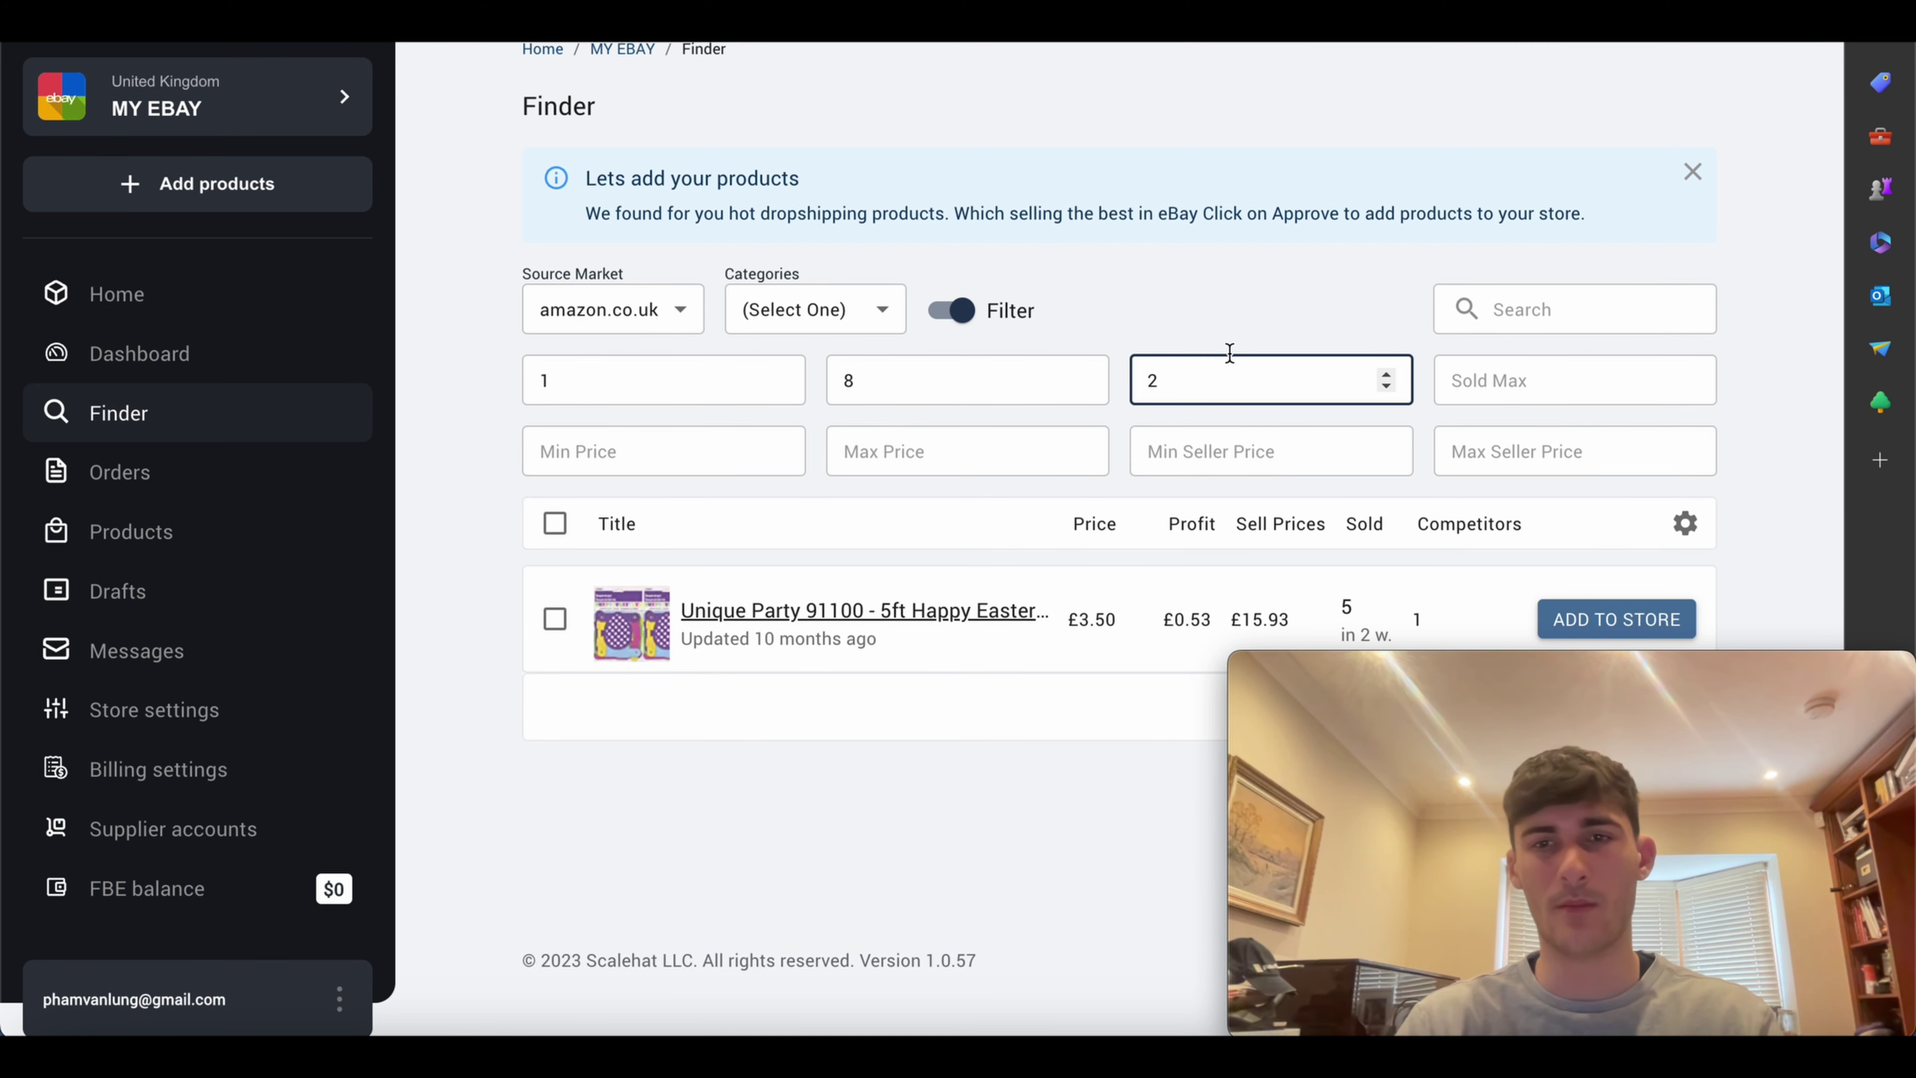
pyautogui.press('BackSpace')
pyautogui.write('1')
pyautogui.click(1256, 321)
pyautogui.click(1440, 398)
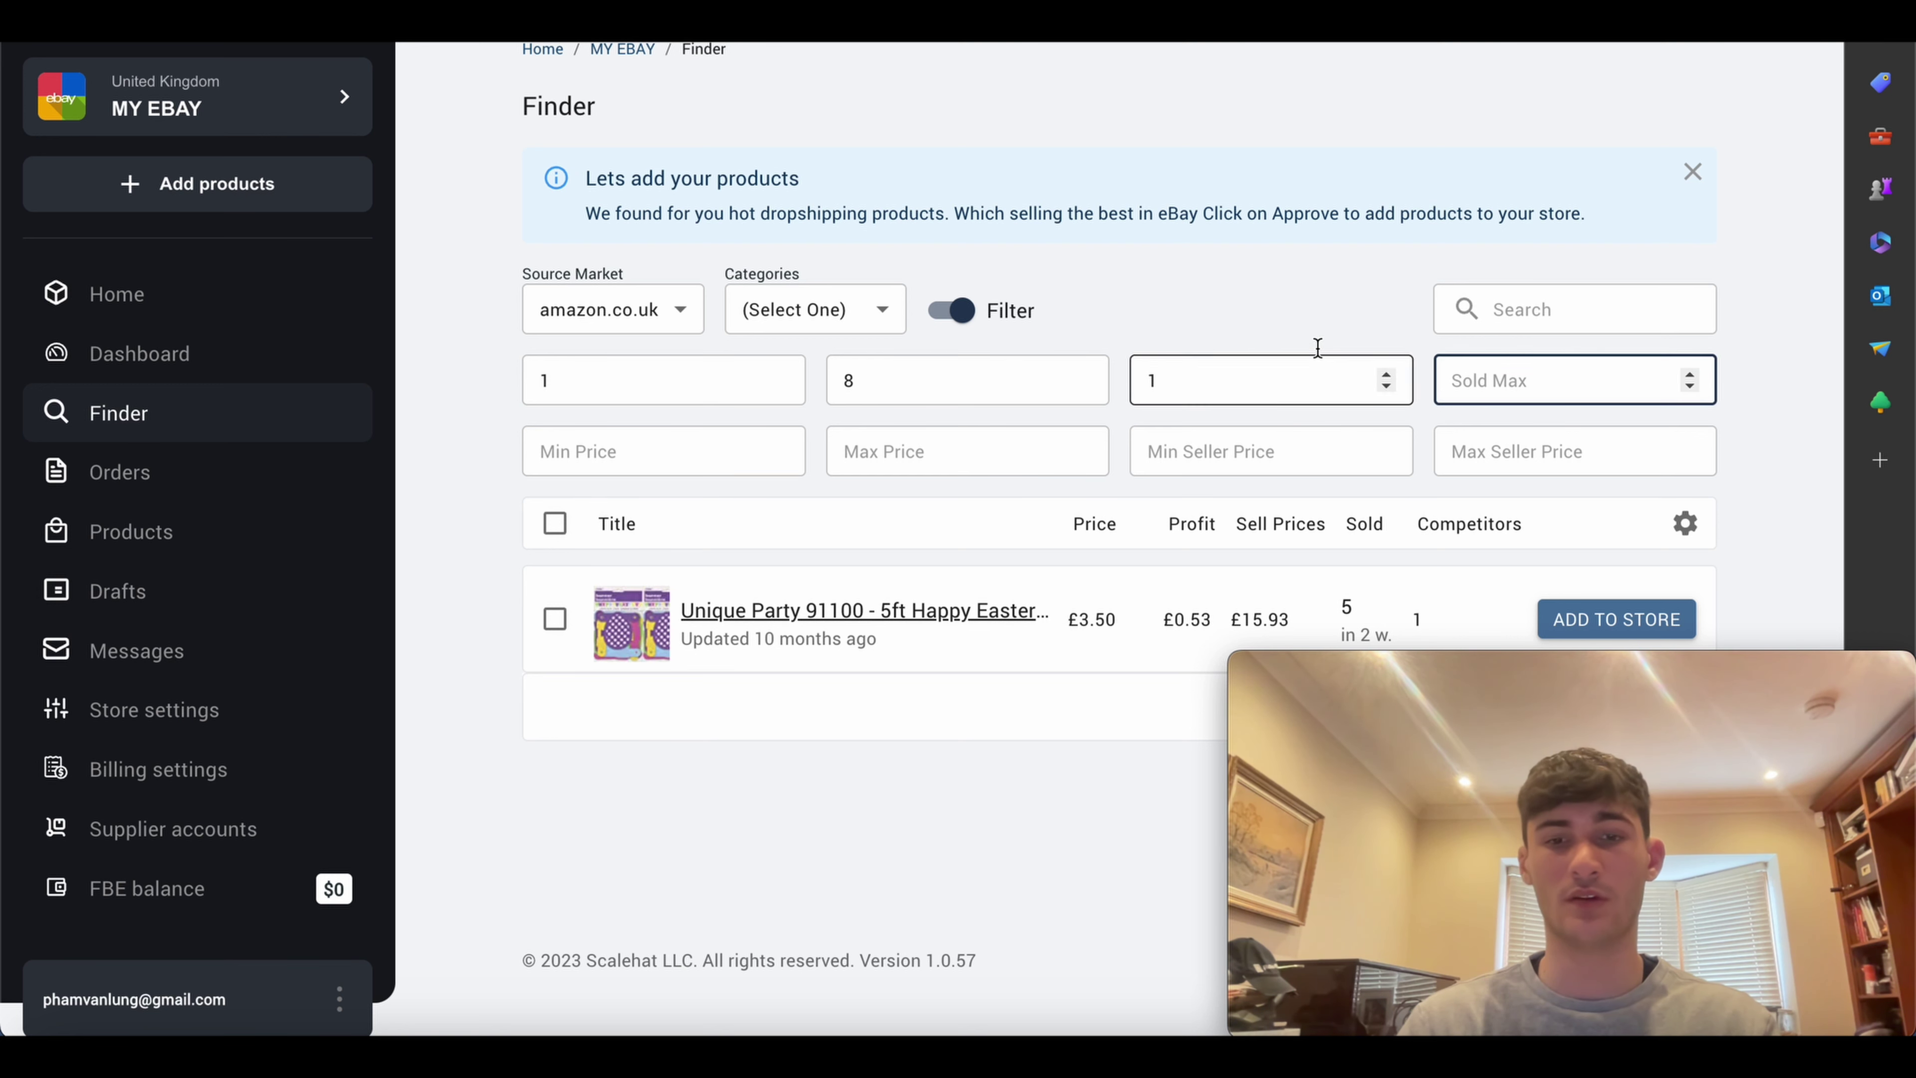
pyautogui.write('10')
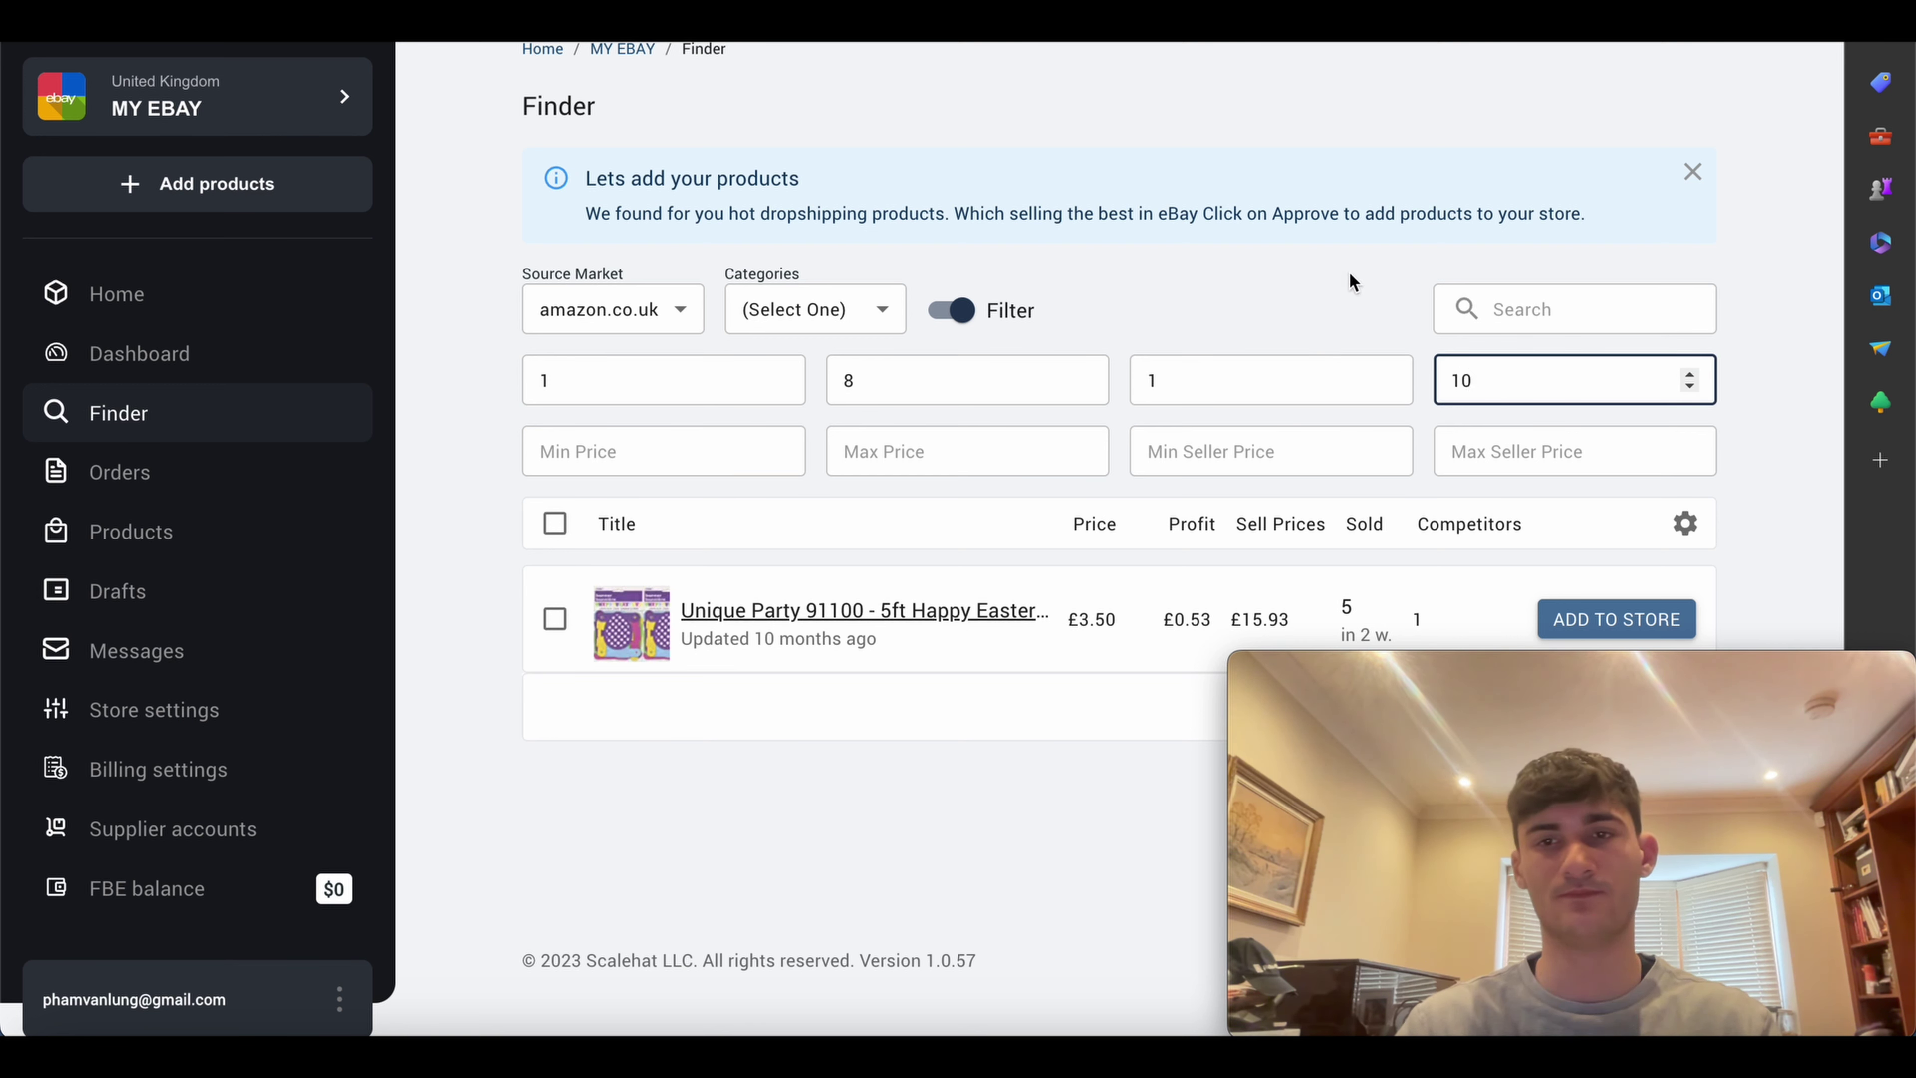
pyautogui.click(611, 445)
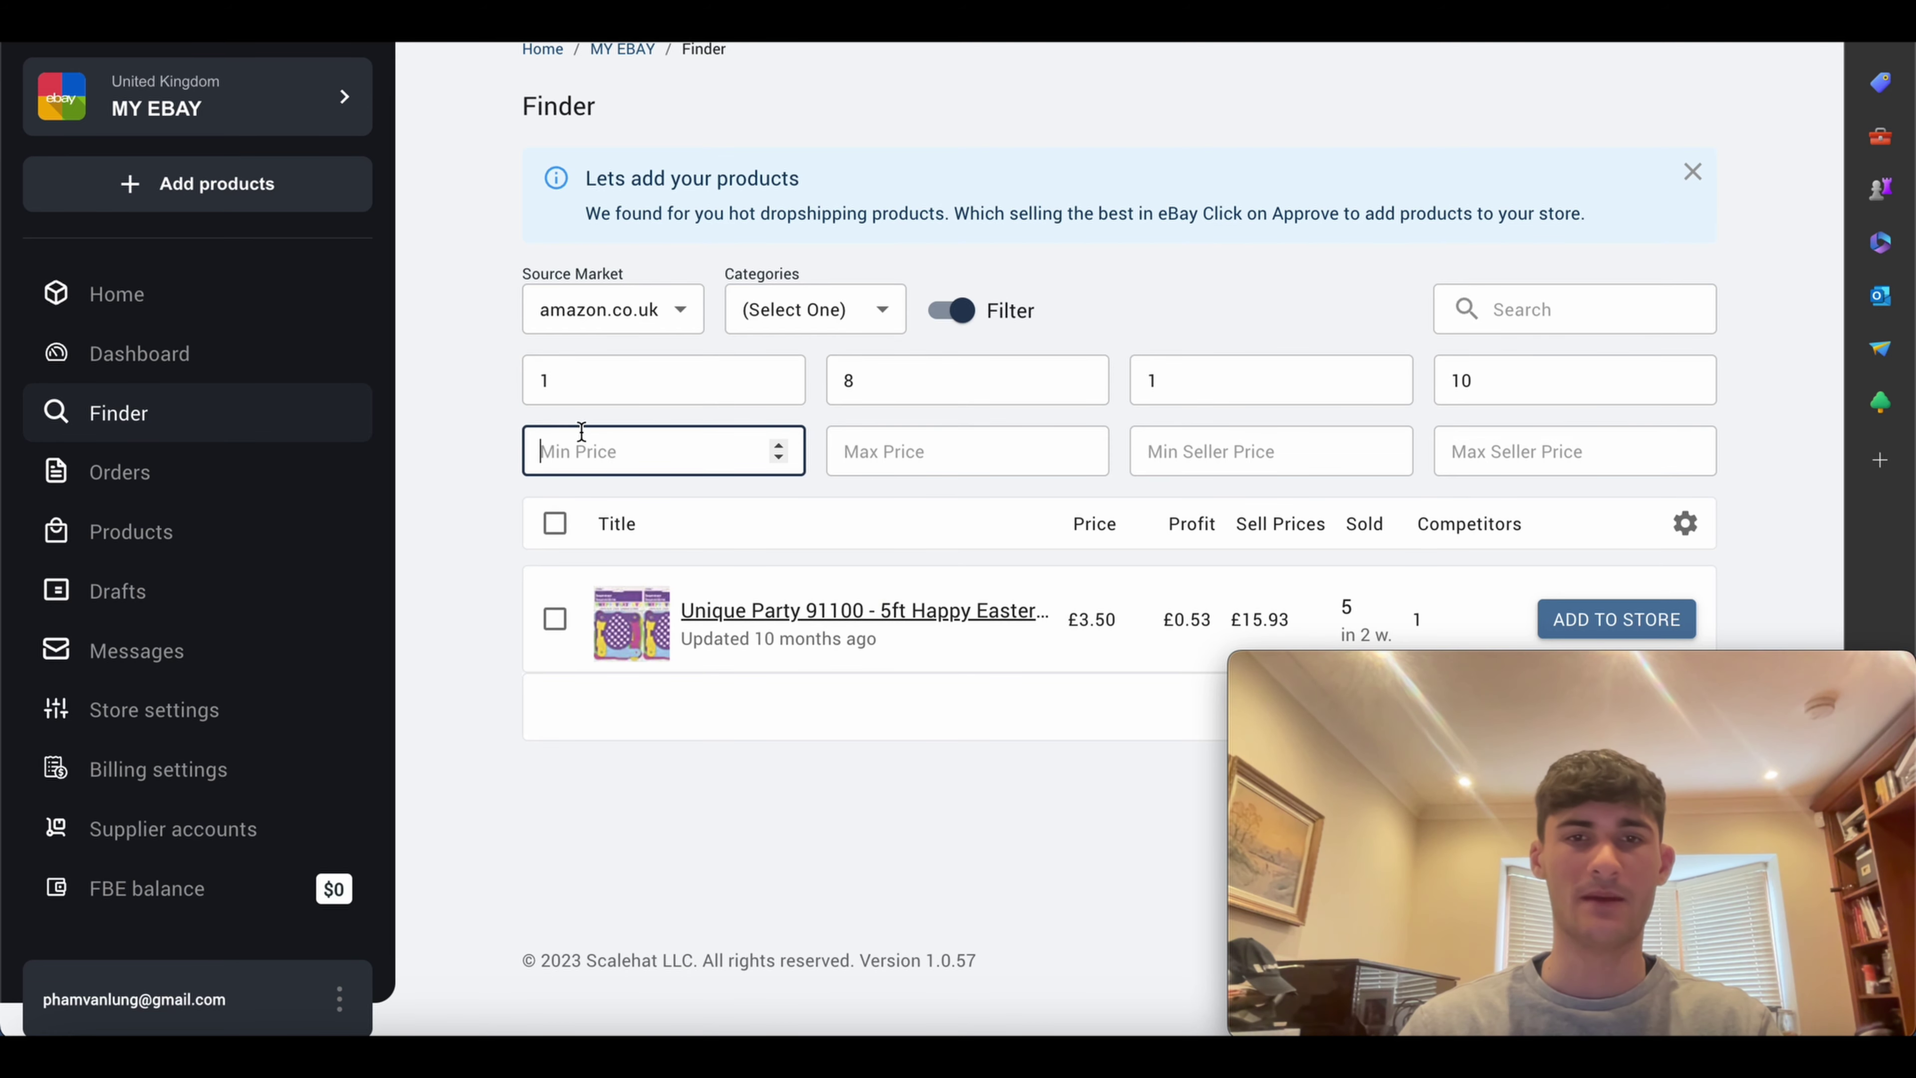
pyautogui.click(855, 446)
pyautogui.click(696, 447)
pyautogui.click(844, 448)
pyautogui.click(663, 445)
pyautogui.click(834, 445)
# Step: Restrict the Finder products to a minimum price of 1 and a maximum price of 10
pyautogui.click(684, 445)
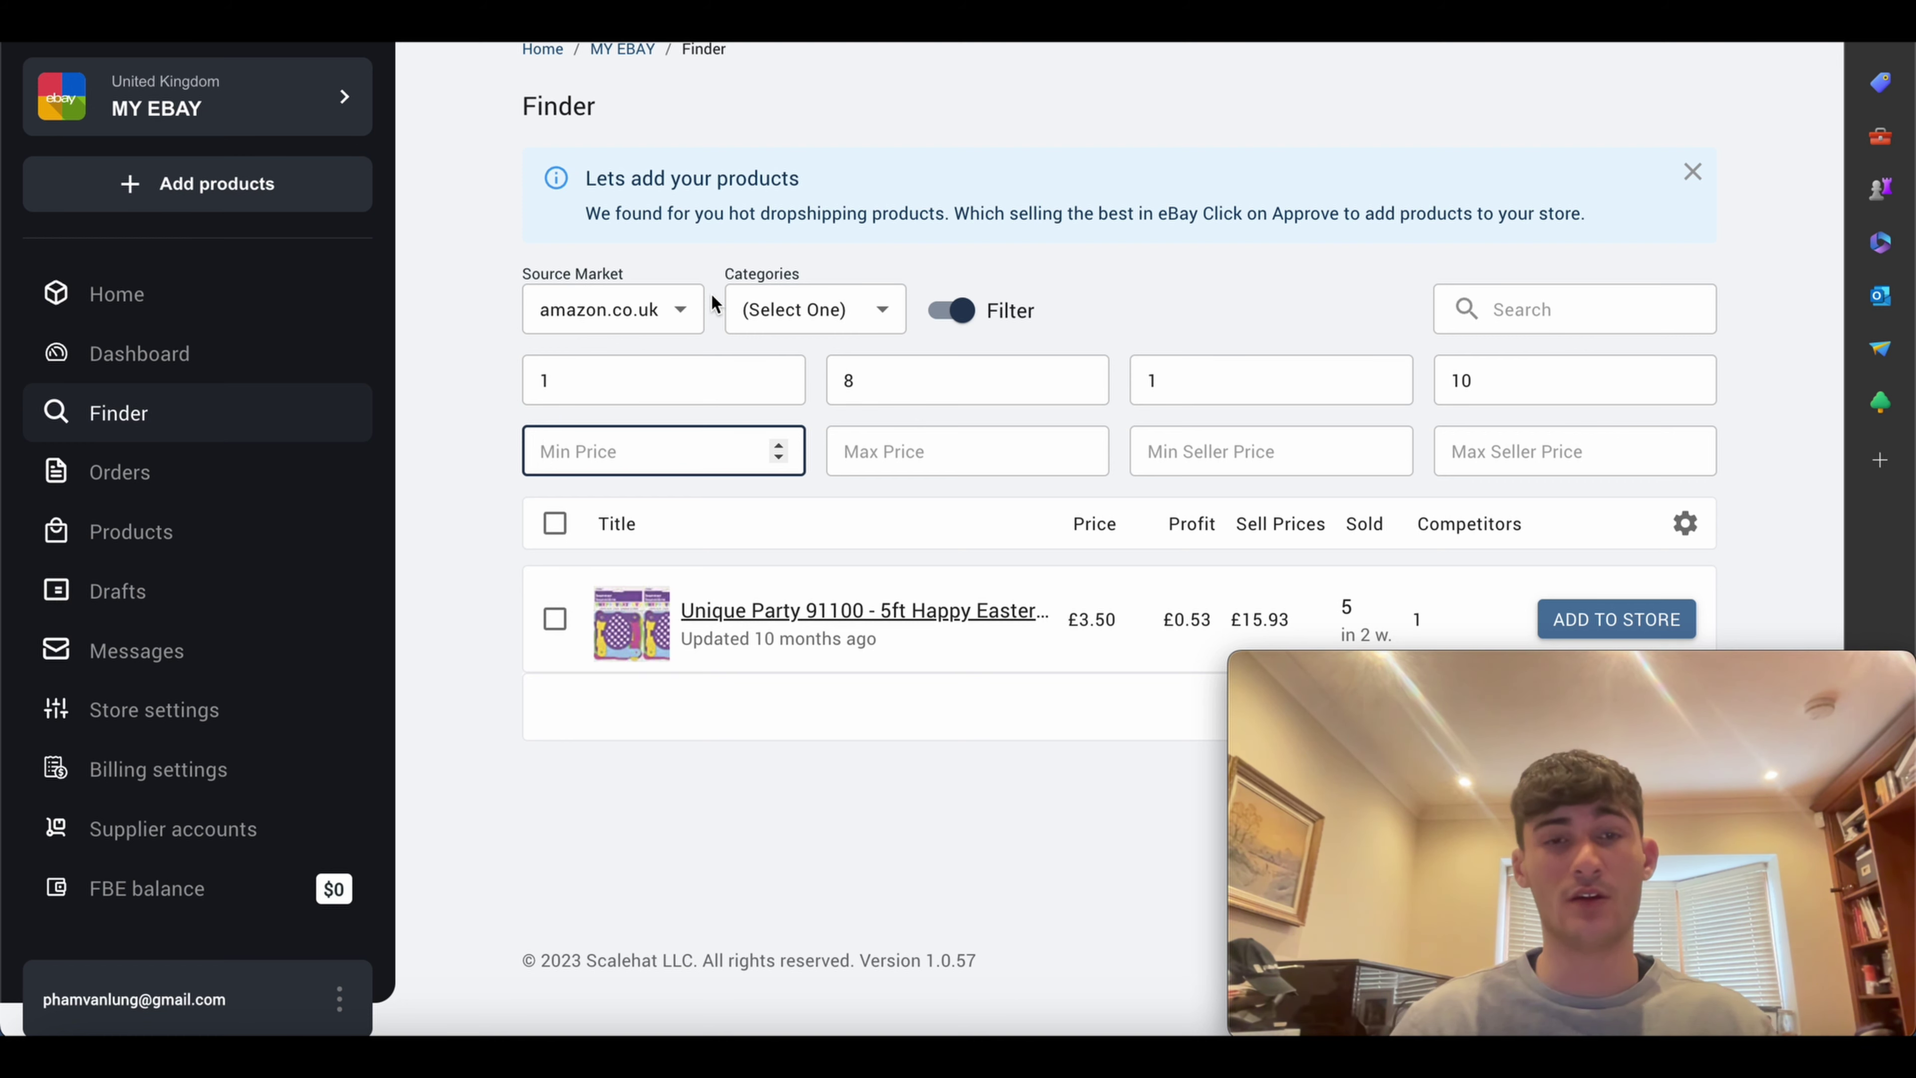
pyautogui.write('10')
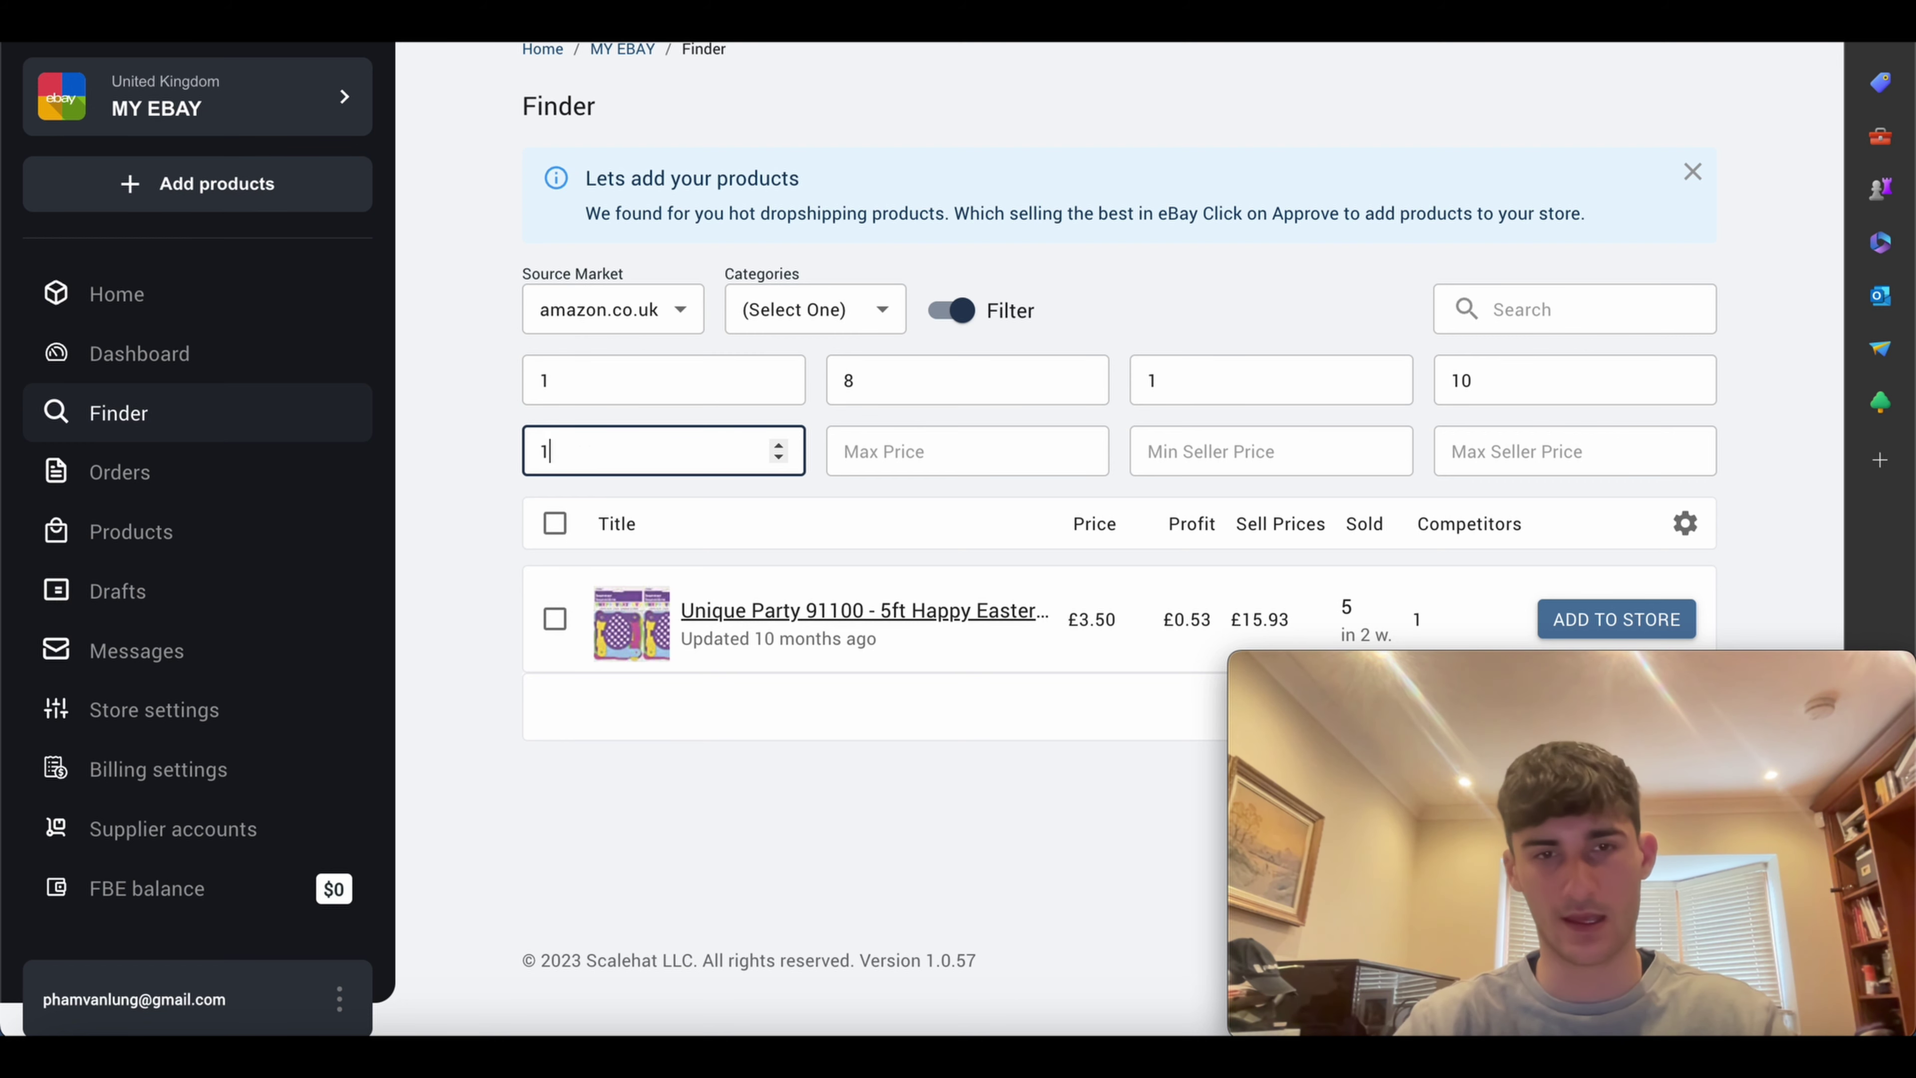
pyautogui.click(890, 454)
pyautogui.doubleClick(787, 454)
pyautogui.press('BackSpace')
pyautogui.write('1')
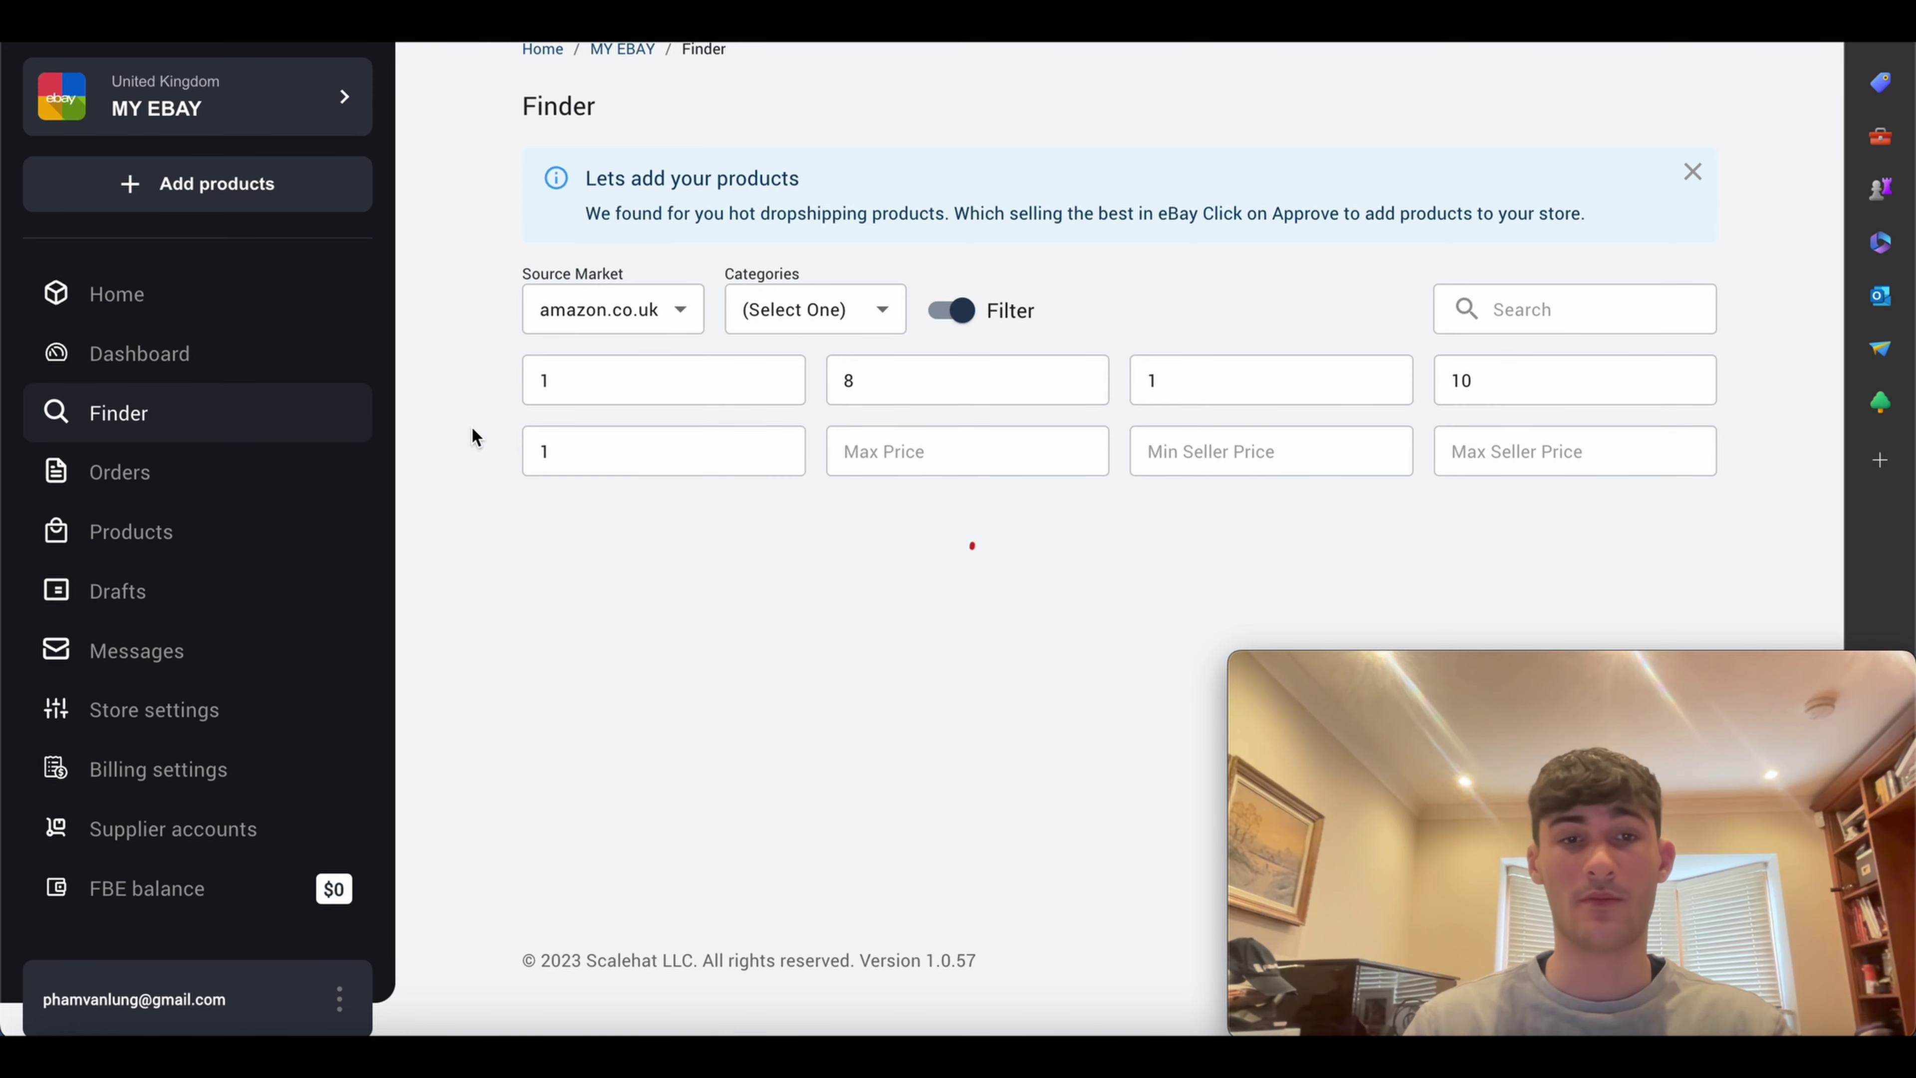
pyautogui.click(911, 451)
pyautogui.write('10')
pyautogui.click(1015, 222)
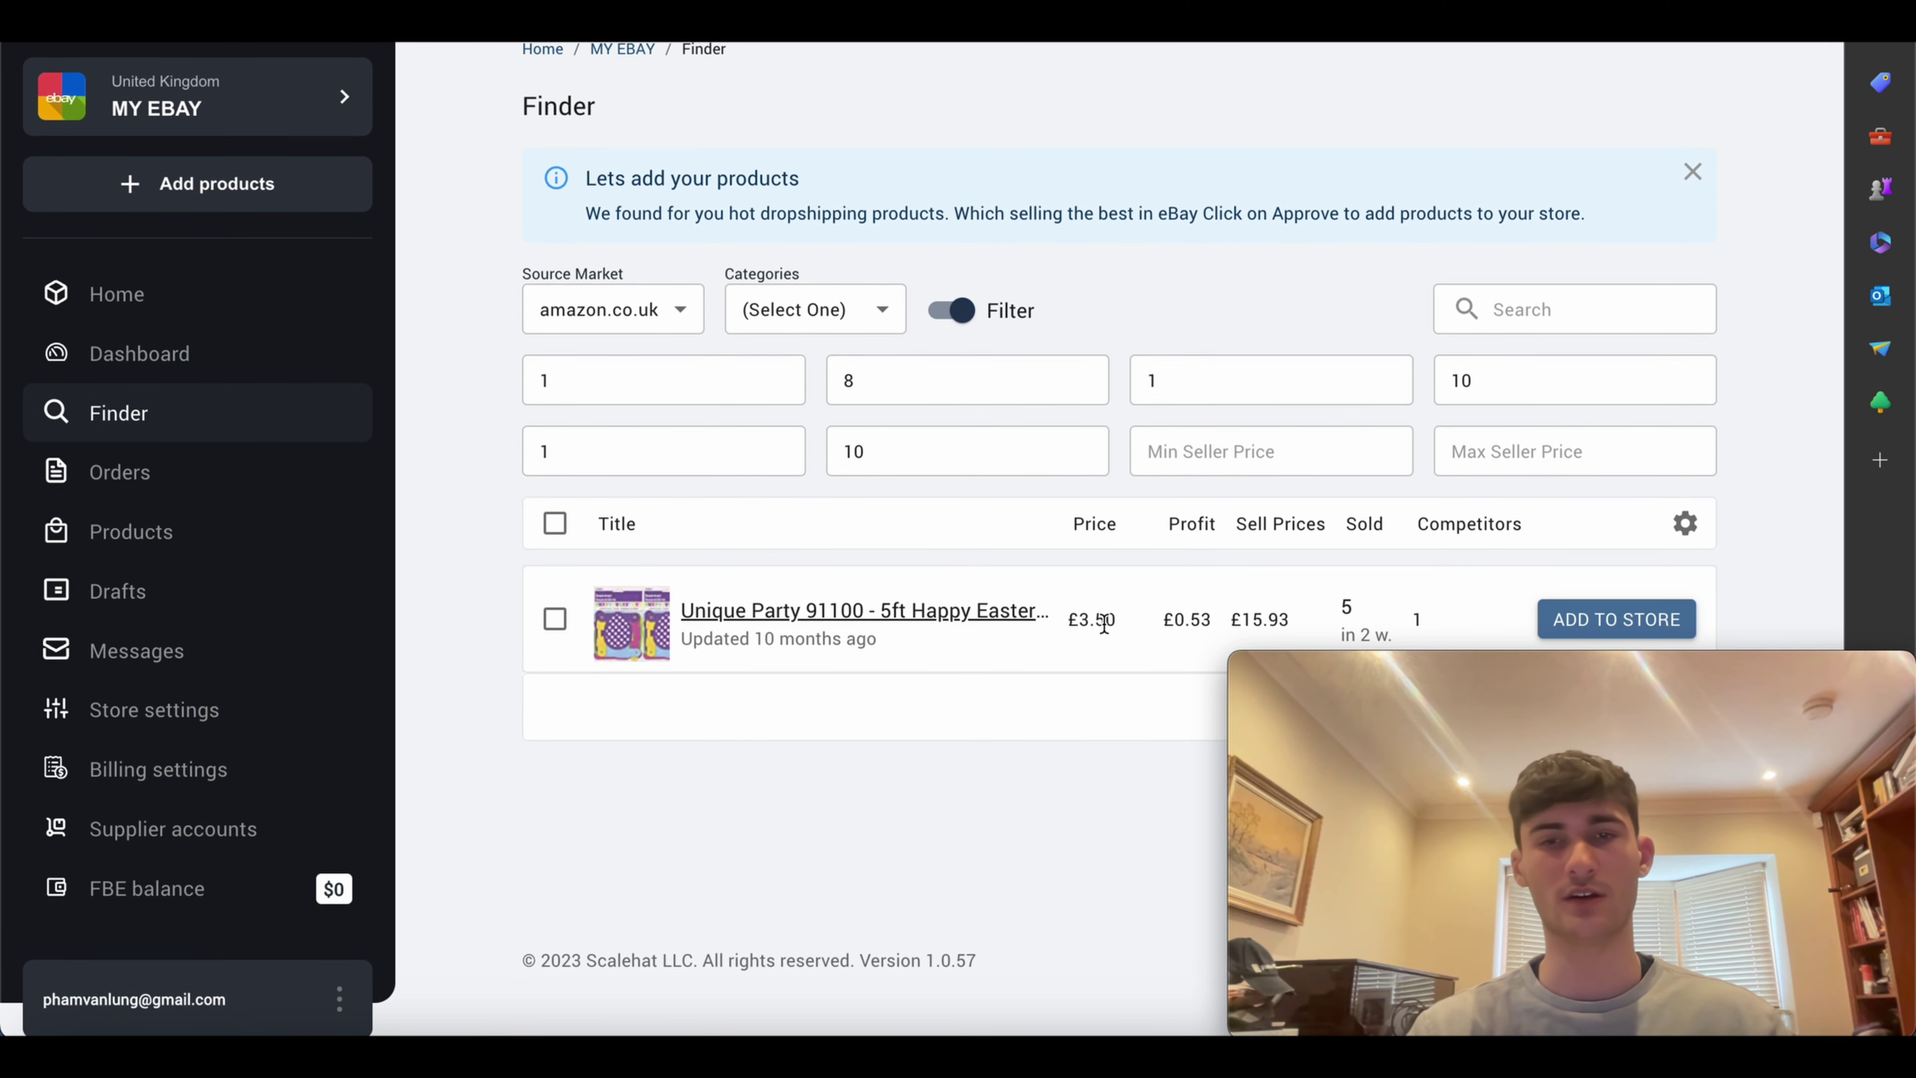
# Step: Examine the filtered Finder product's price, profit, selling price, number sold and competitors
pyautogui.moveTo(1070, 615); pyautogui.dragTo(1300, 613)
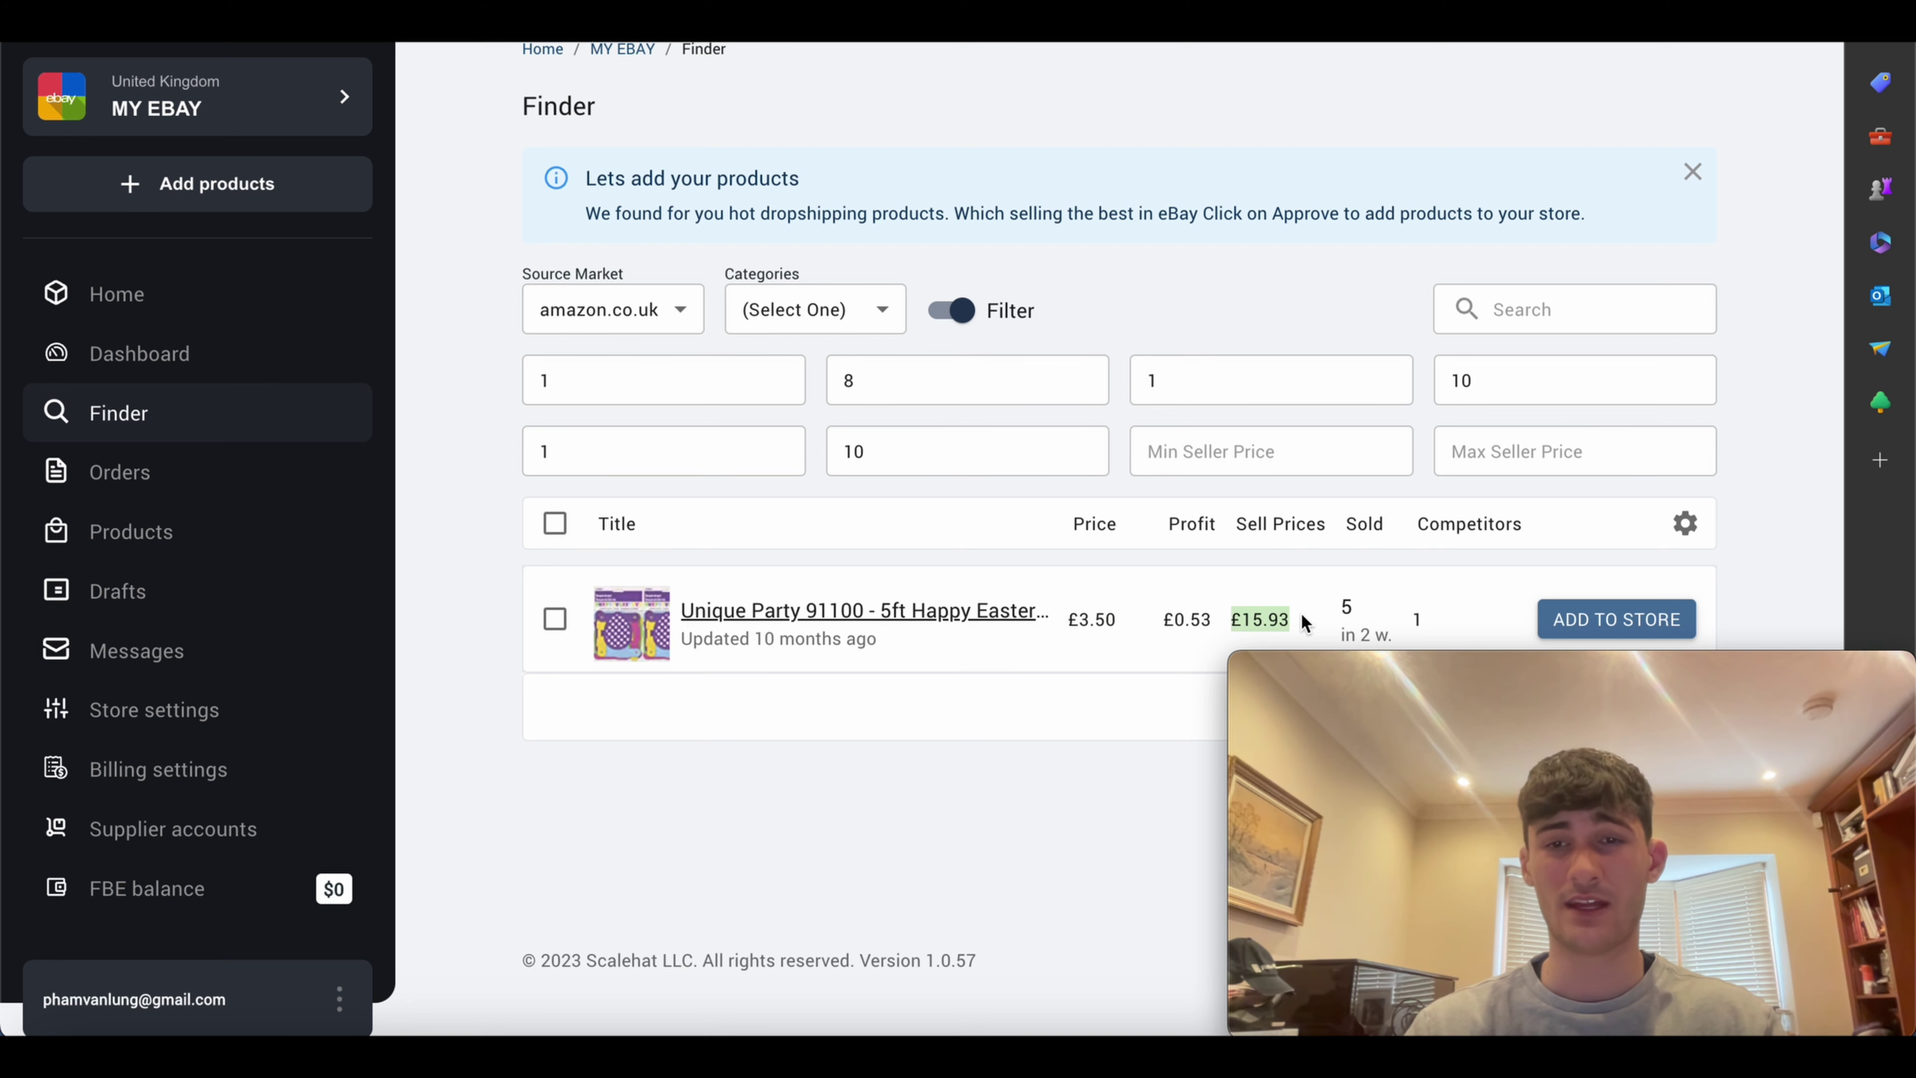
pyautogui.click(1405, 608)
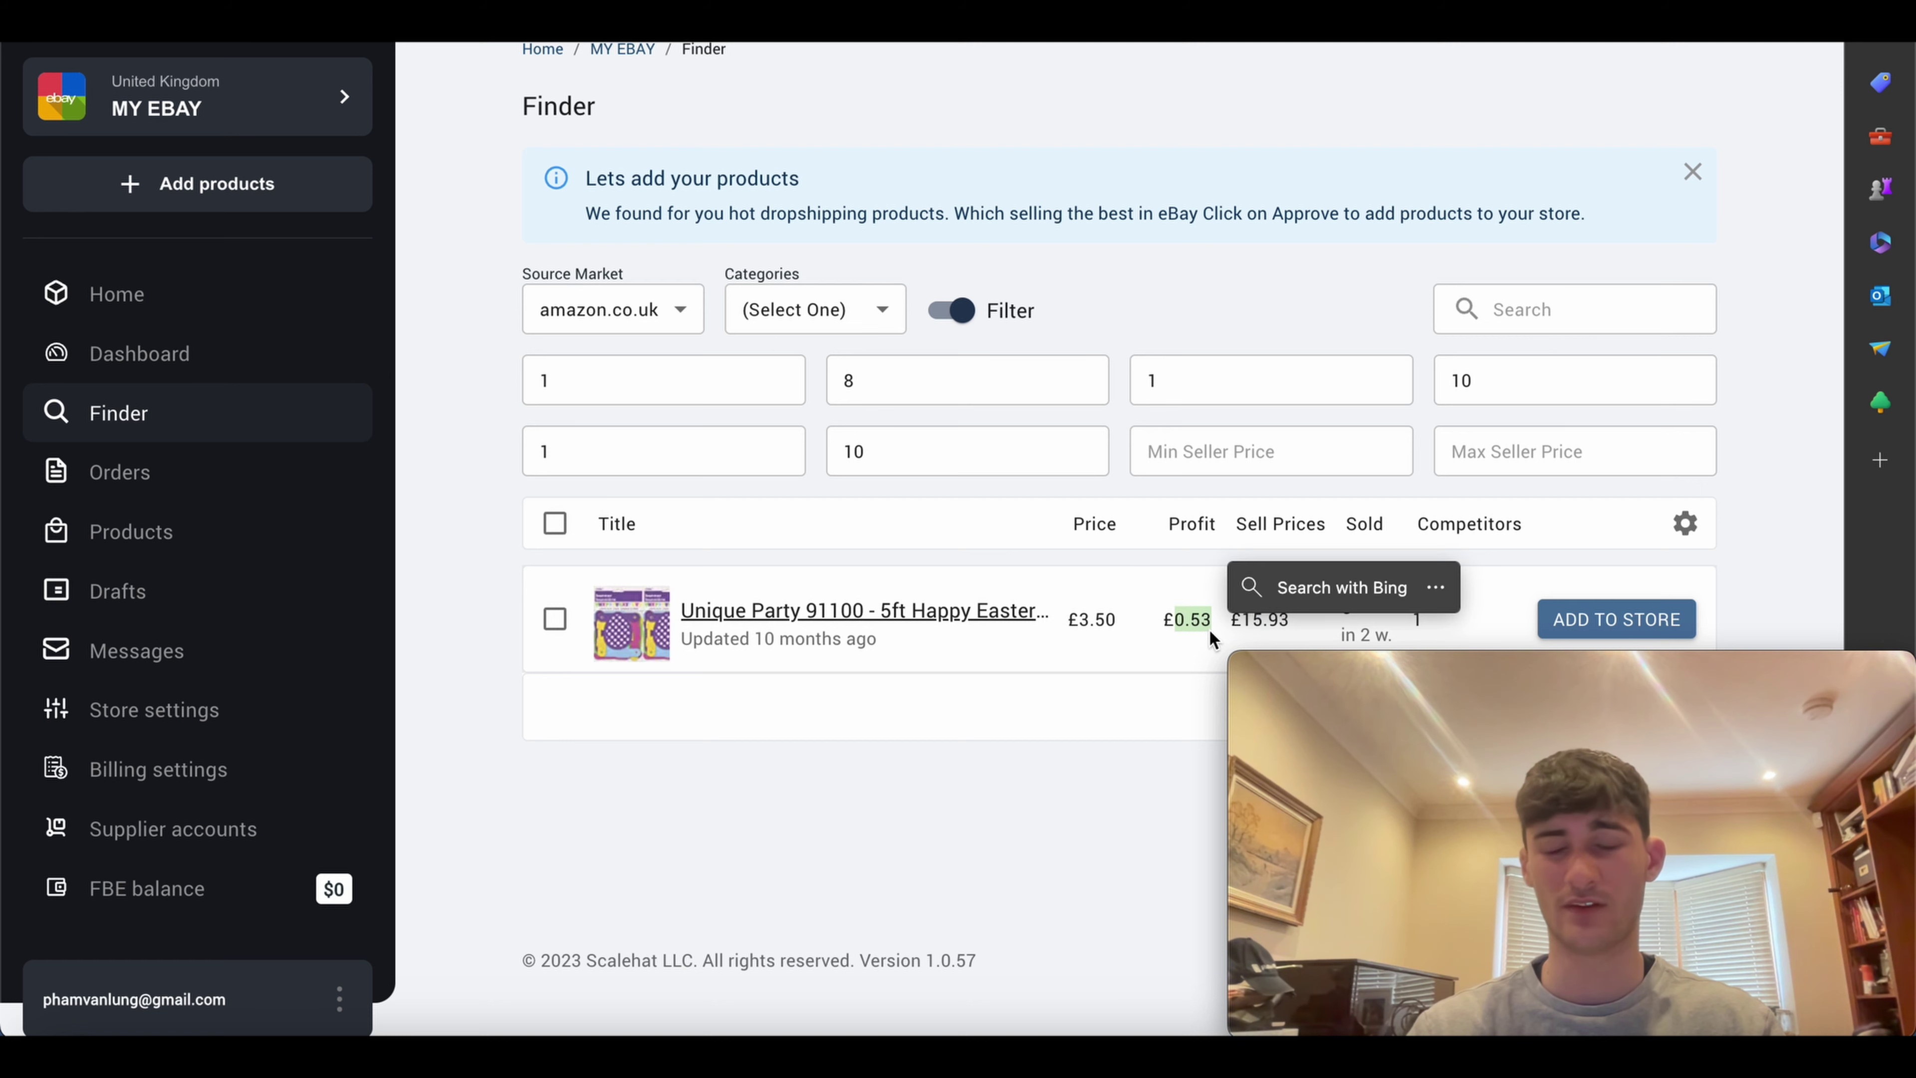
pyautogui.moveTo(1184, 629); pyautogui.dragTo(1169, 622)
pyautogui.moveTo(1404, 623); pyautogui.dragTo(1457, 619)
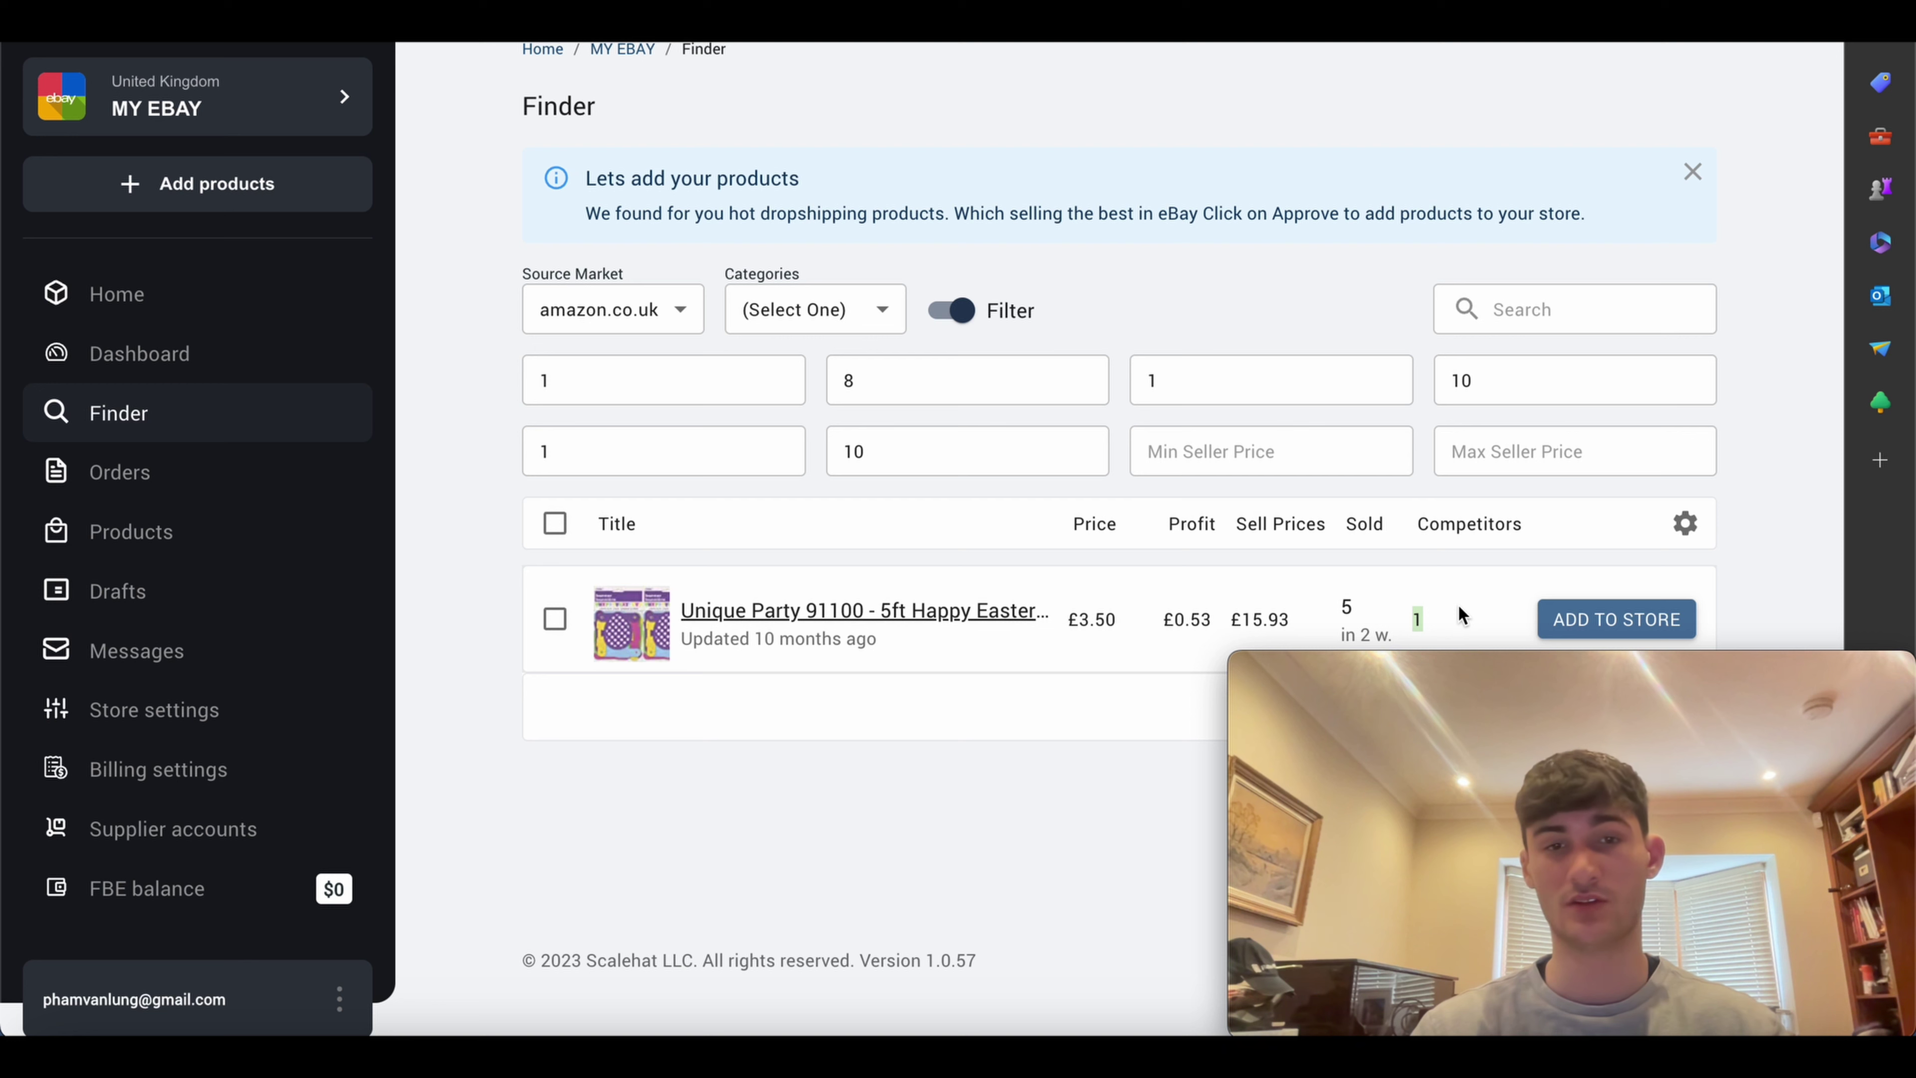
pyautogui.click(1309, 587)
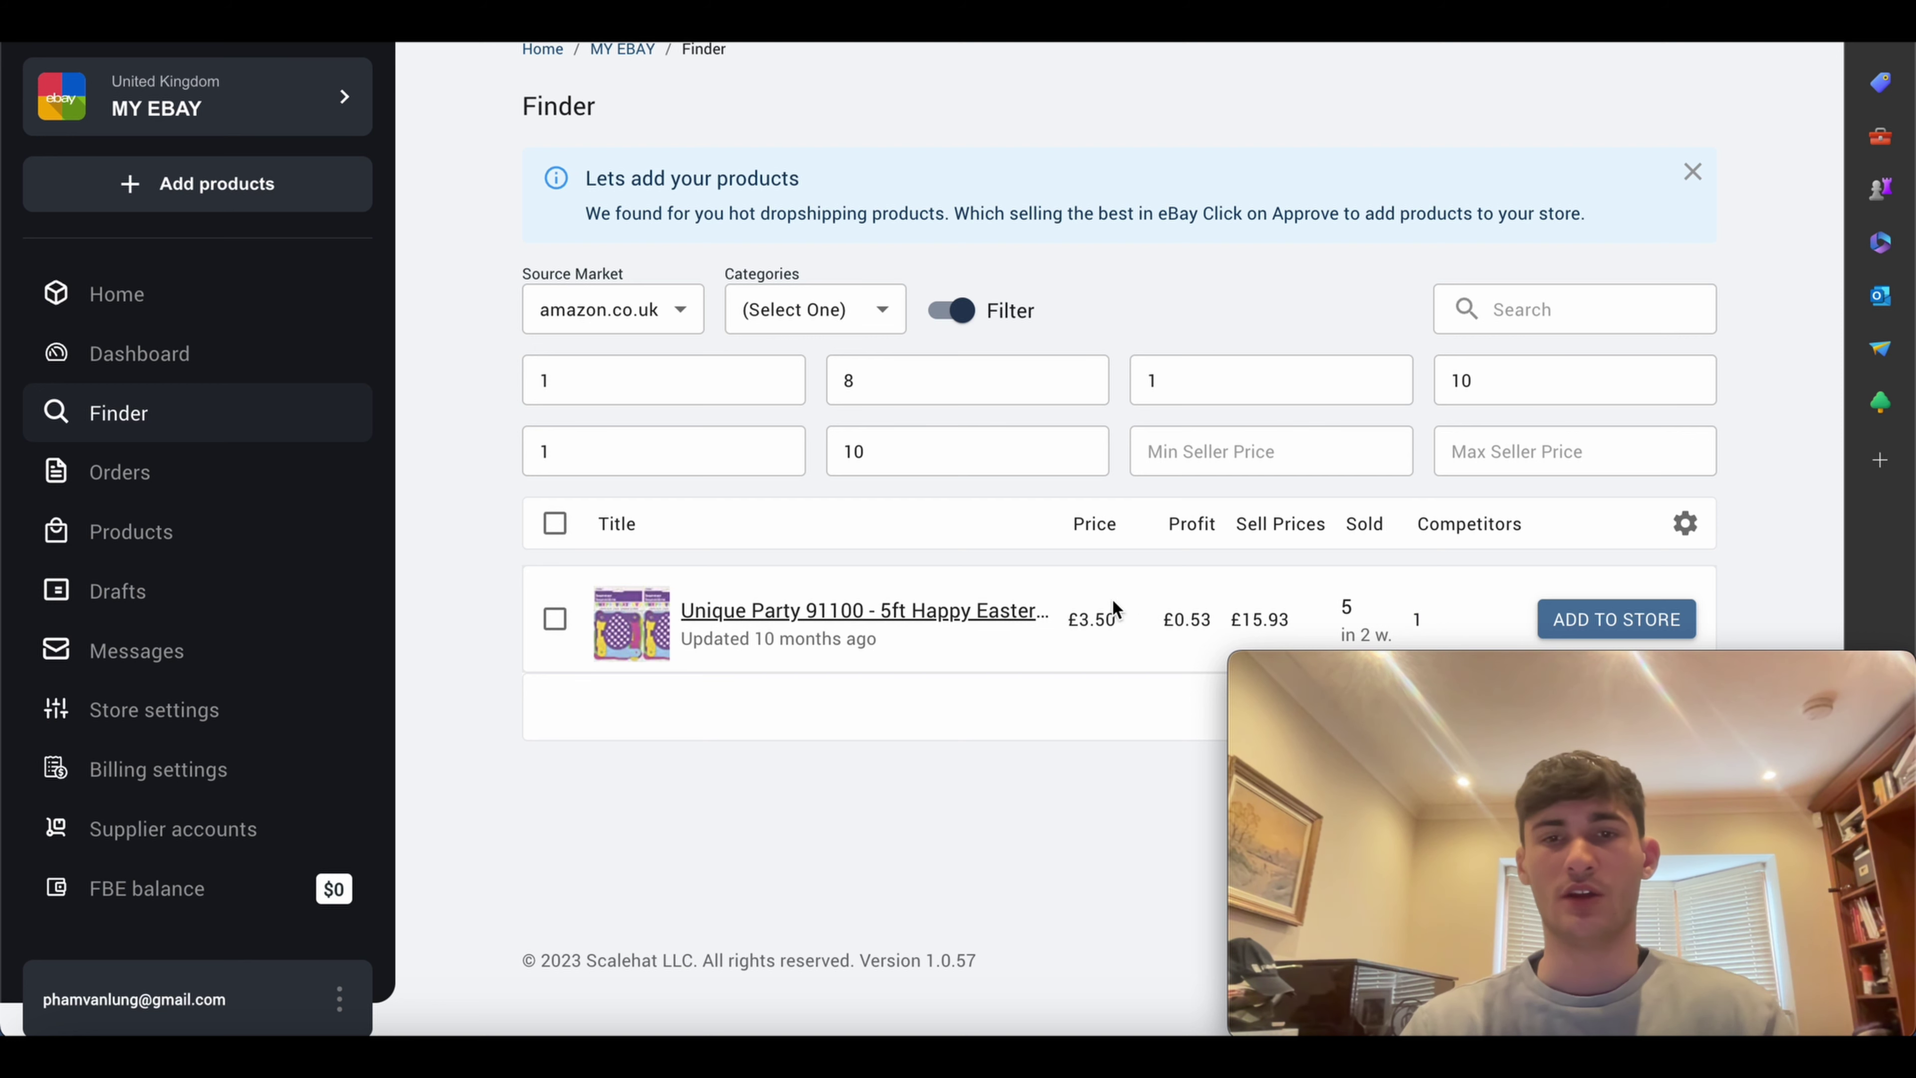
pyautogui.moveTo(1113, 617); pyautogui.dragTo(1071, 617)
pyautogui.click(1114, 617)
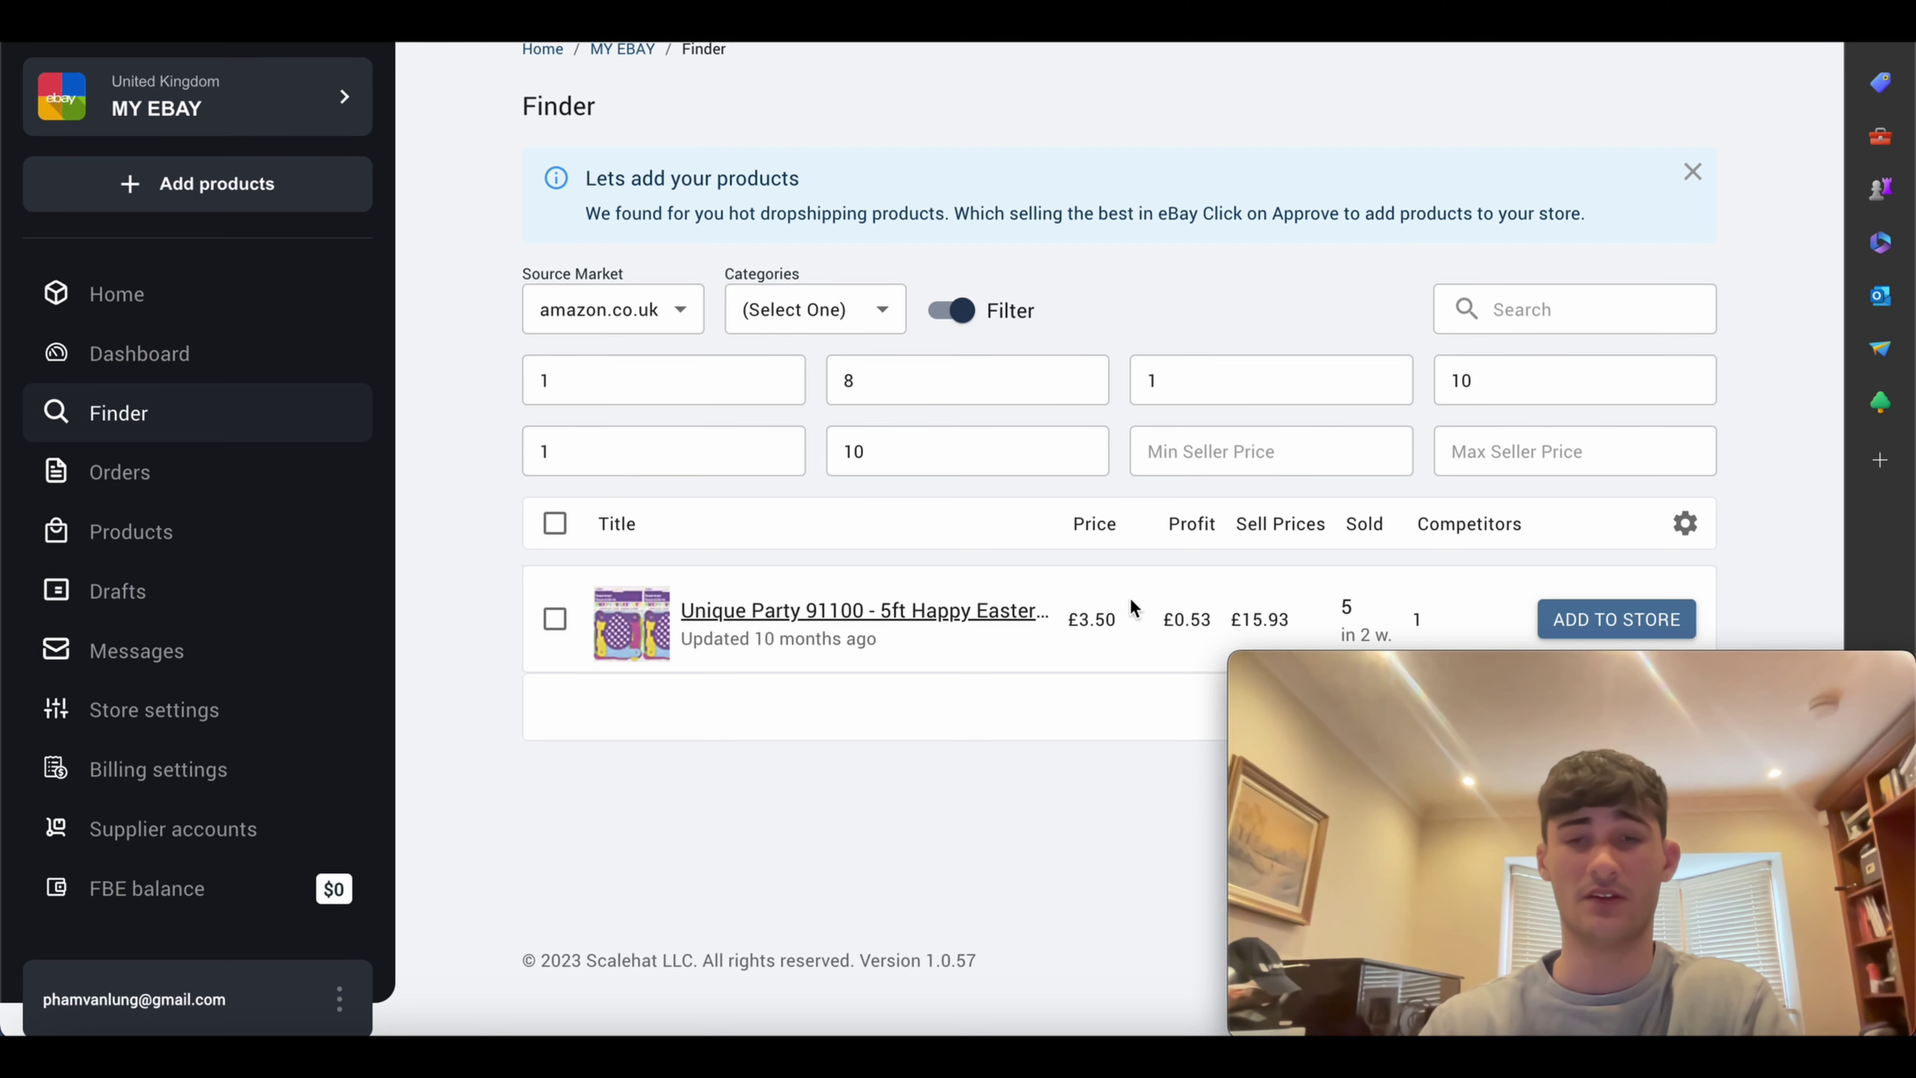
pyautogui.moveTo(1079, 619); pyautogui.dragTo(1113, 623)
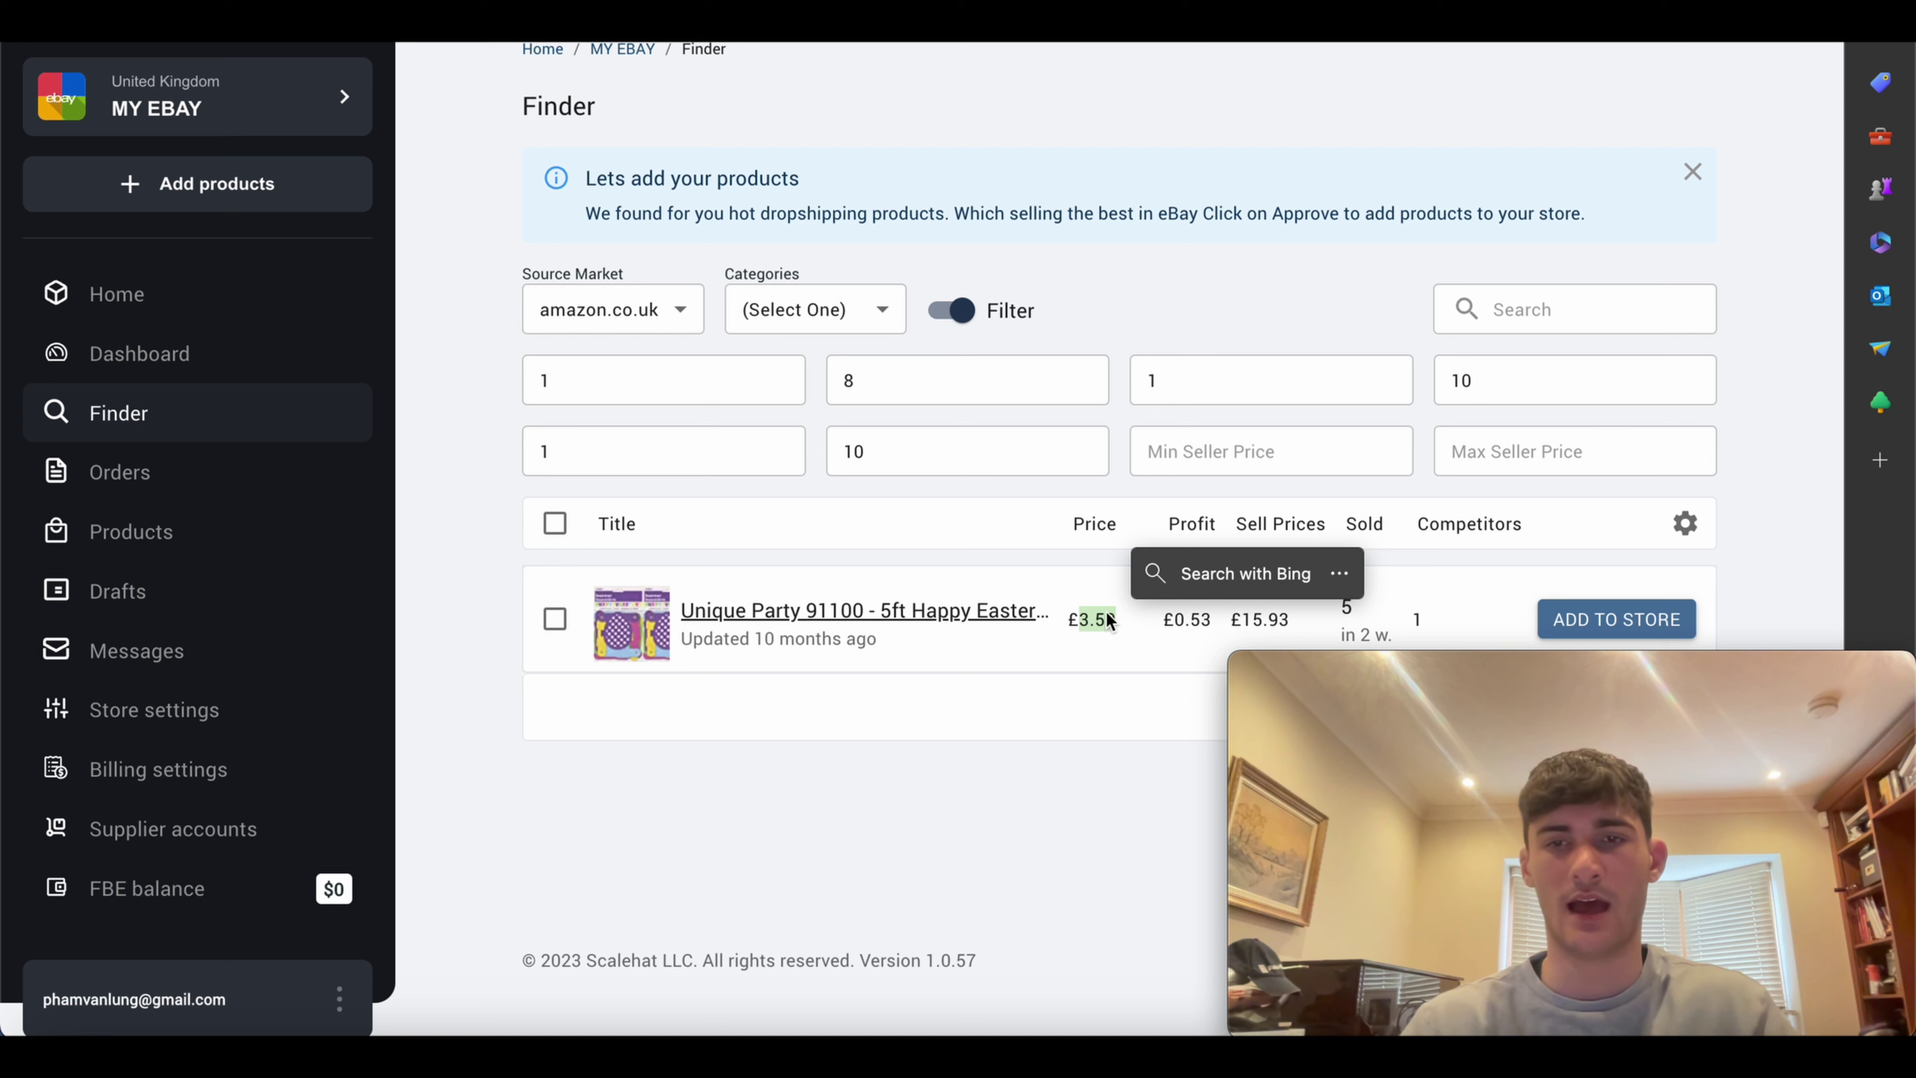
pyautogui.moveTo(1229, 621); pyautogui.dragTo(1294, 620)
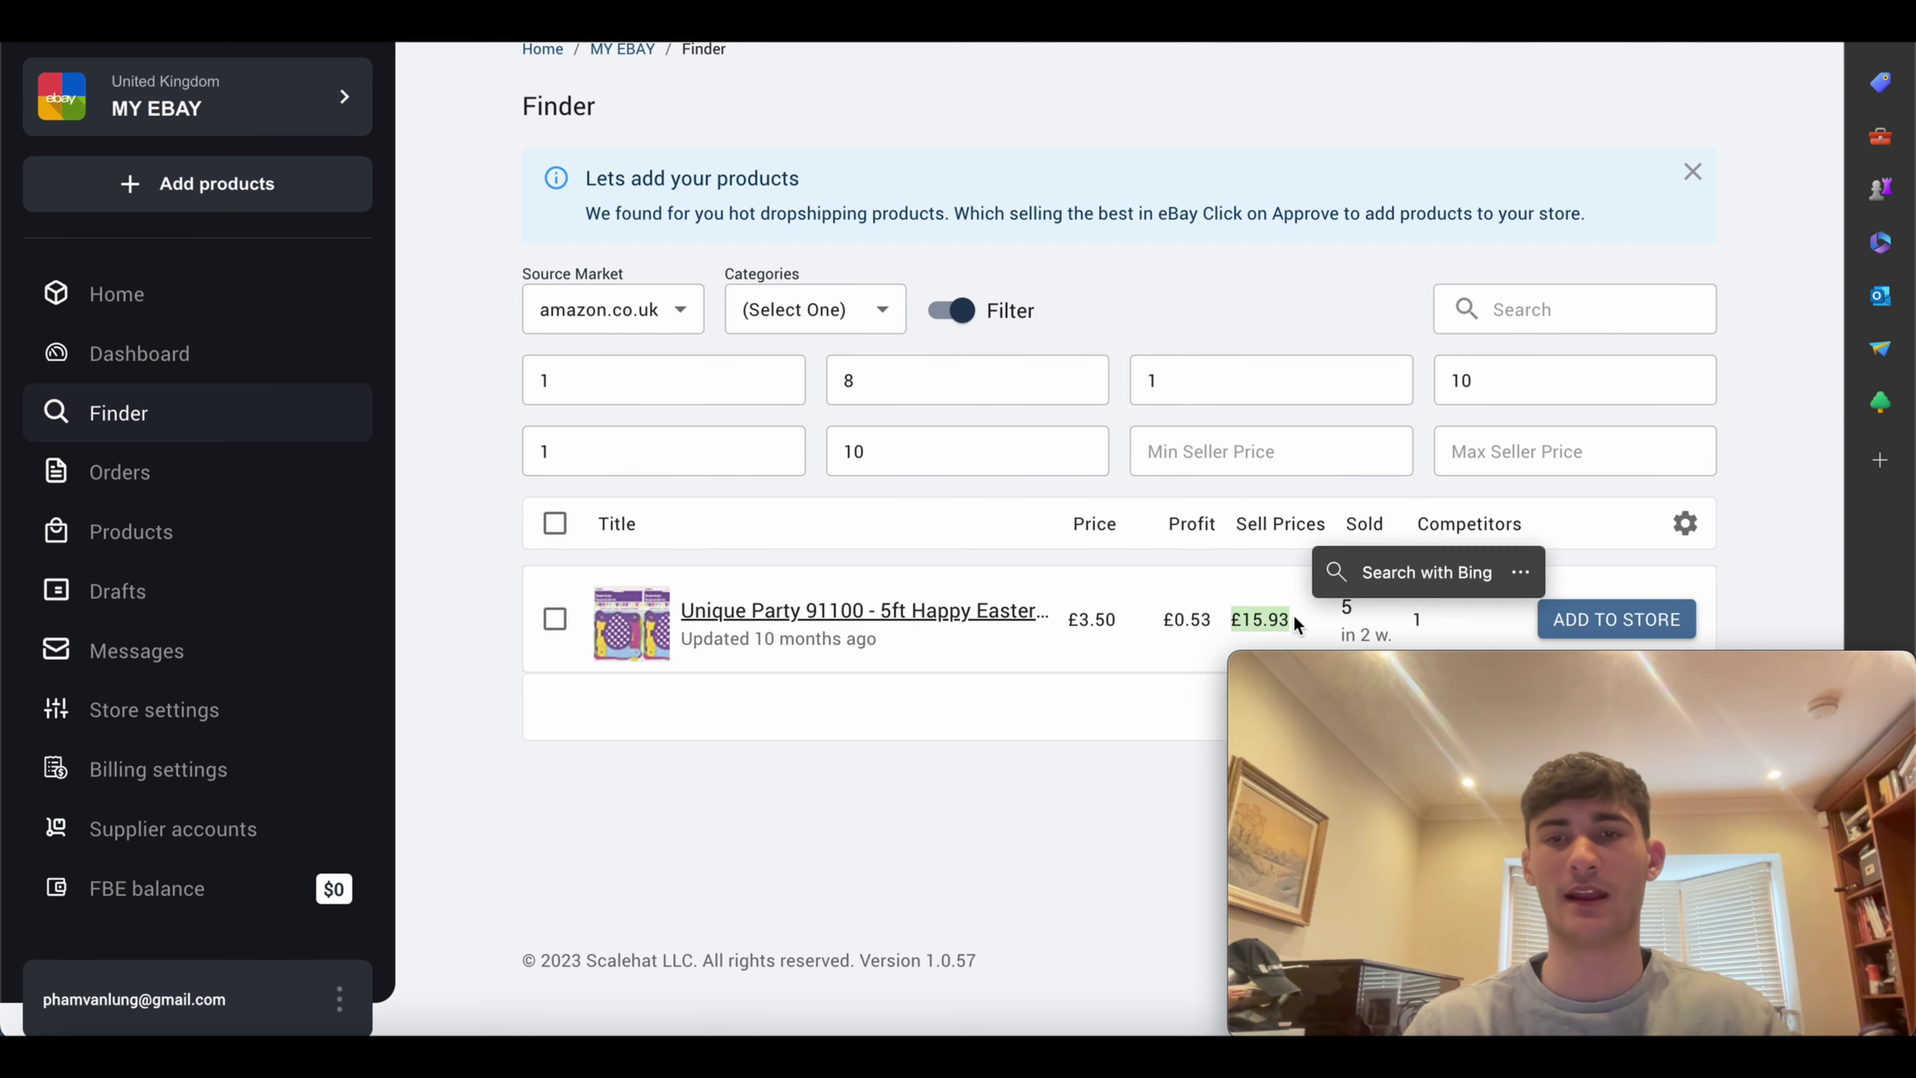
pyautogui.click(1328, 607)
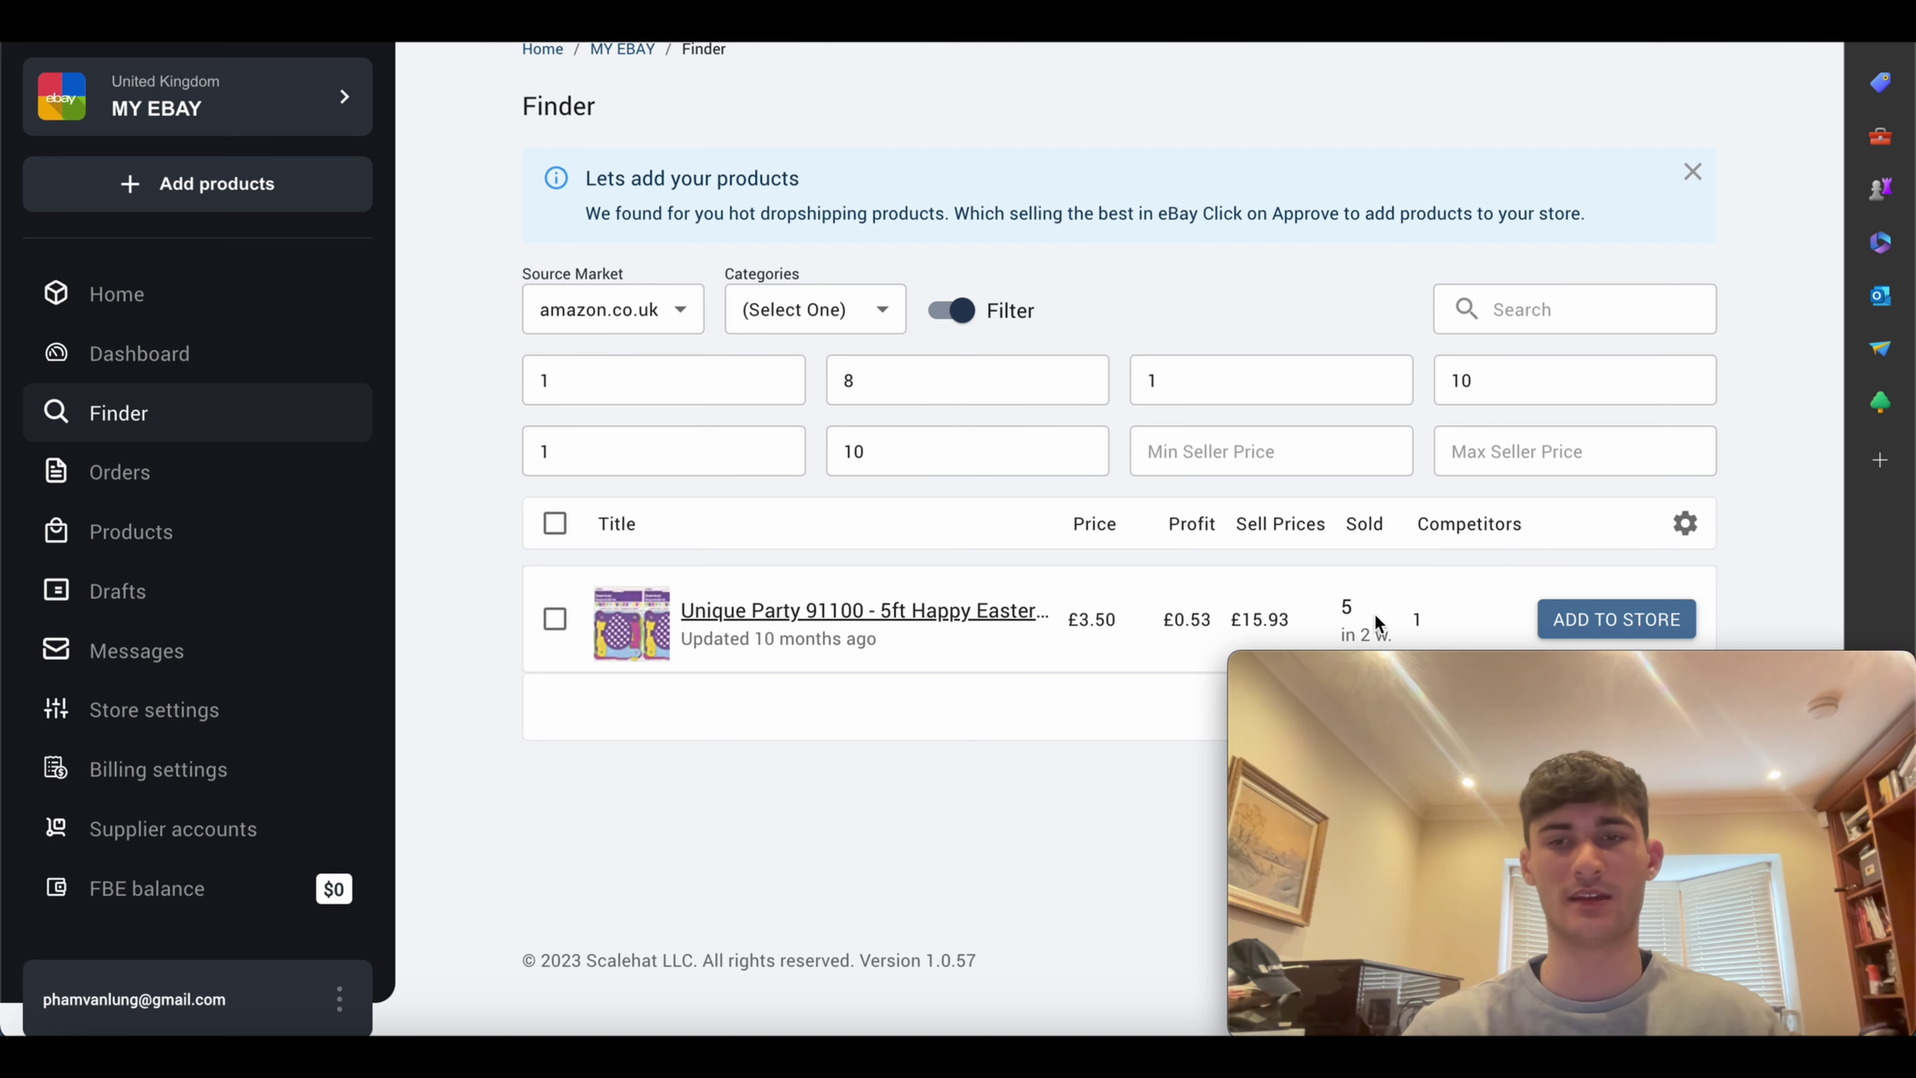
pyautogui.click(1458, 616)
pyautogui.doubleClick(1347, 604)
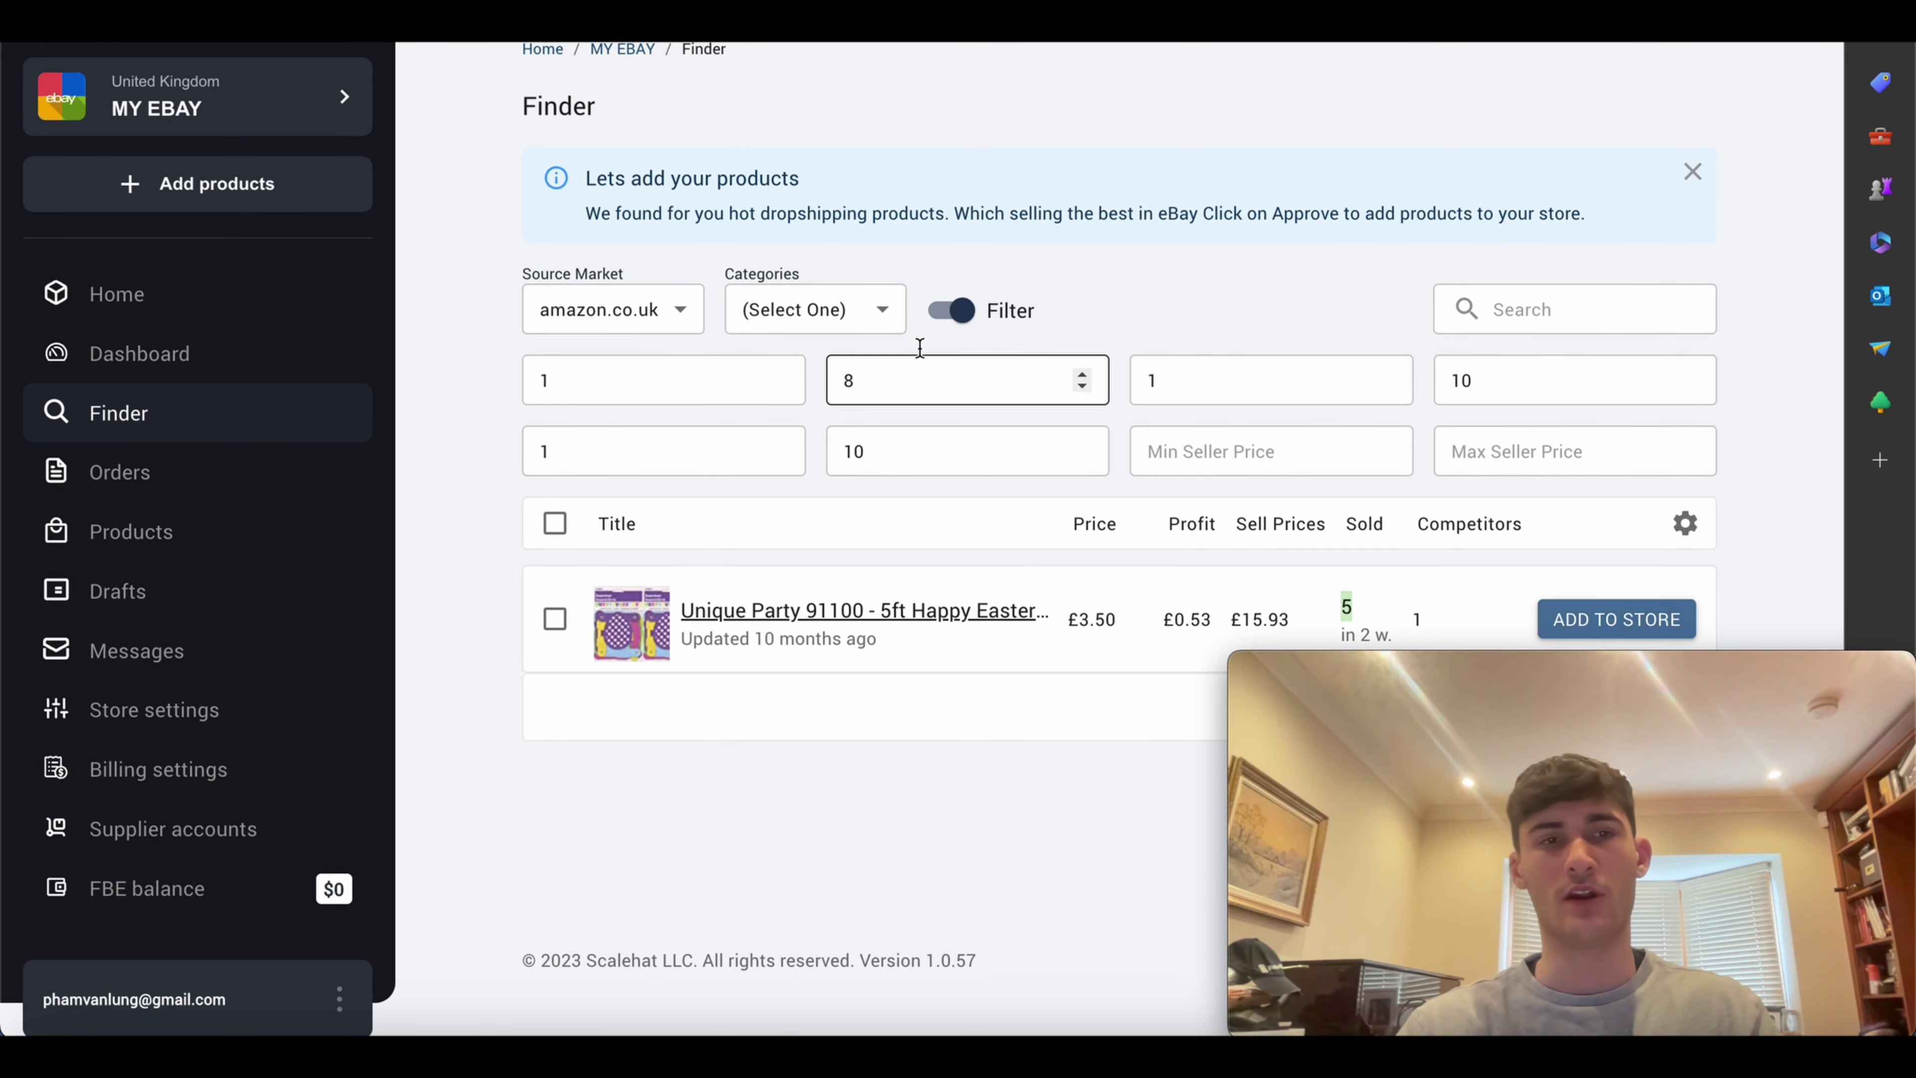
# Step: Open the draft listing "The Navigator" from the Preview rough-base batch in Drafts
pyautogui.click(154, 593)
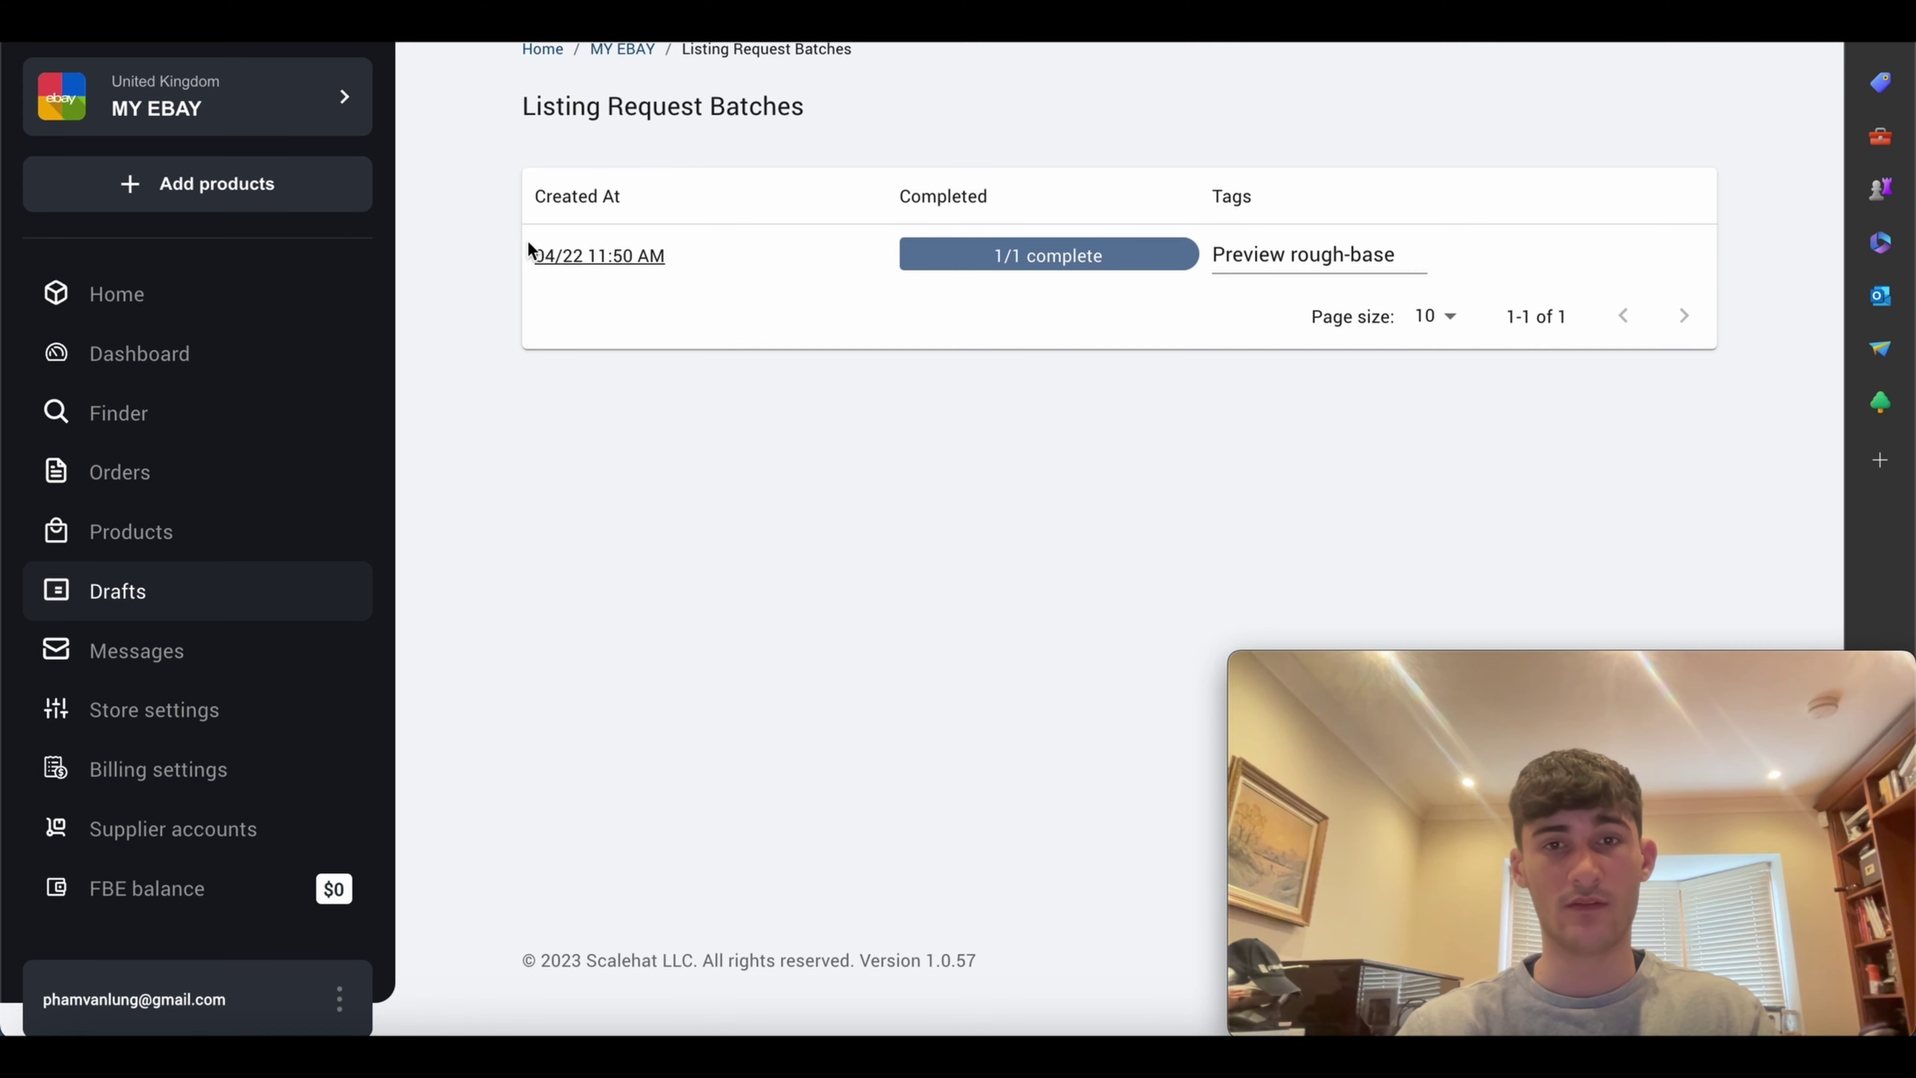
pyautogui.click(556, 255)
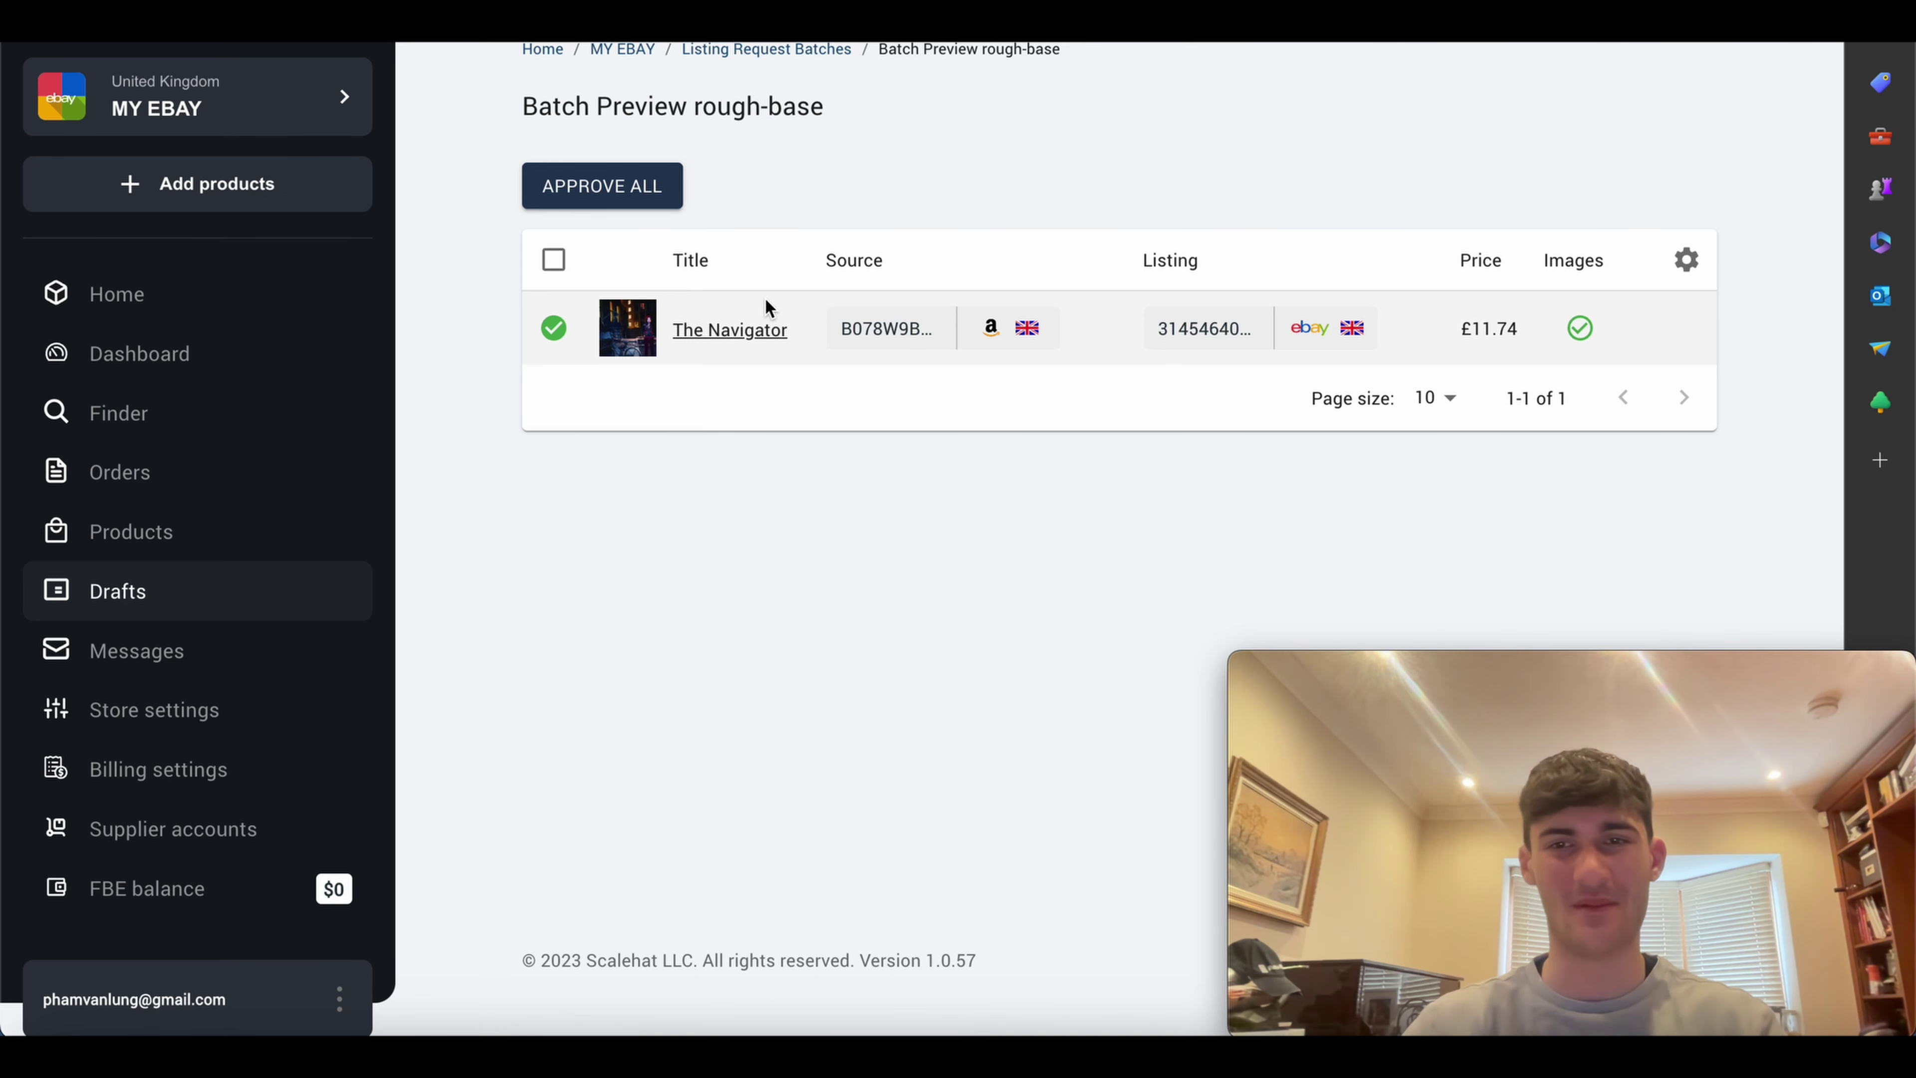
pyautogui.click(710, 334)
# Step: Review the draft listing's title, categories, images, item specifics and HTML description in the Listing Online Editor
pyautogui.click(711, 220)
pyautogui.moveTo(712, 219); pyautogui.dragTo(539, 218)
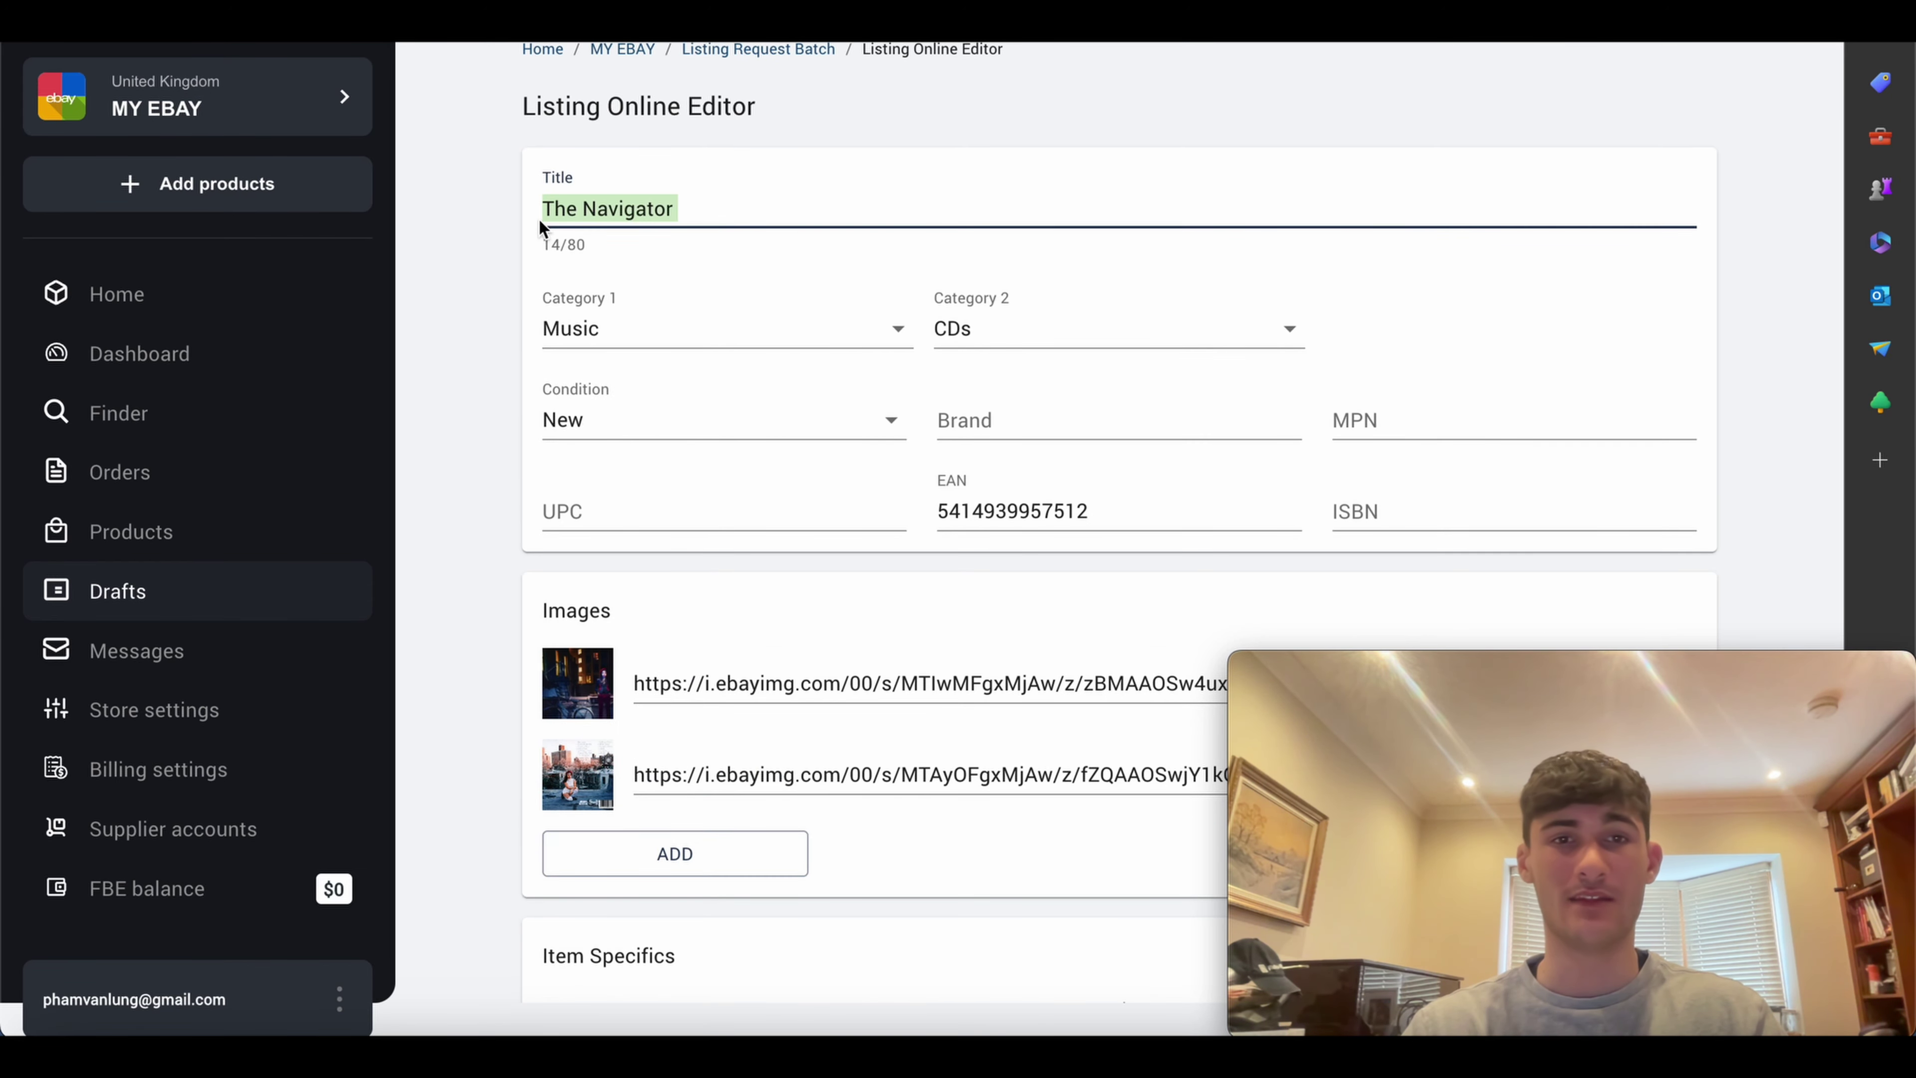
pyautogui.click(676, 328)
pyautogui.click(483, 313)
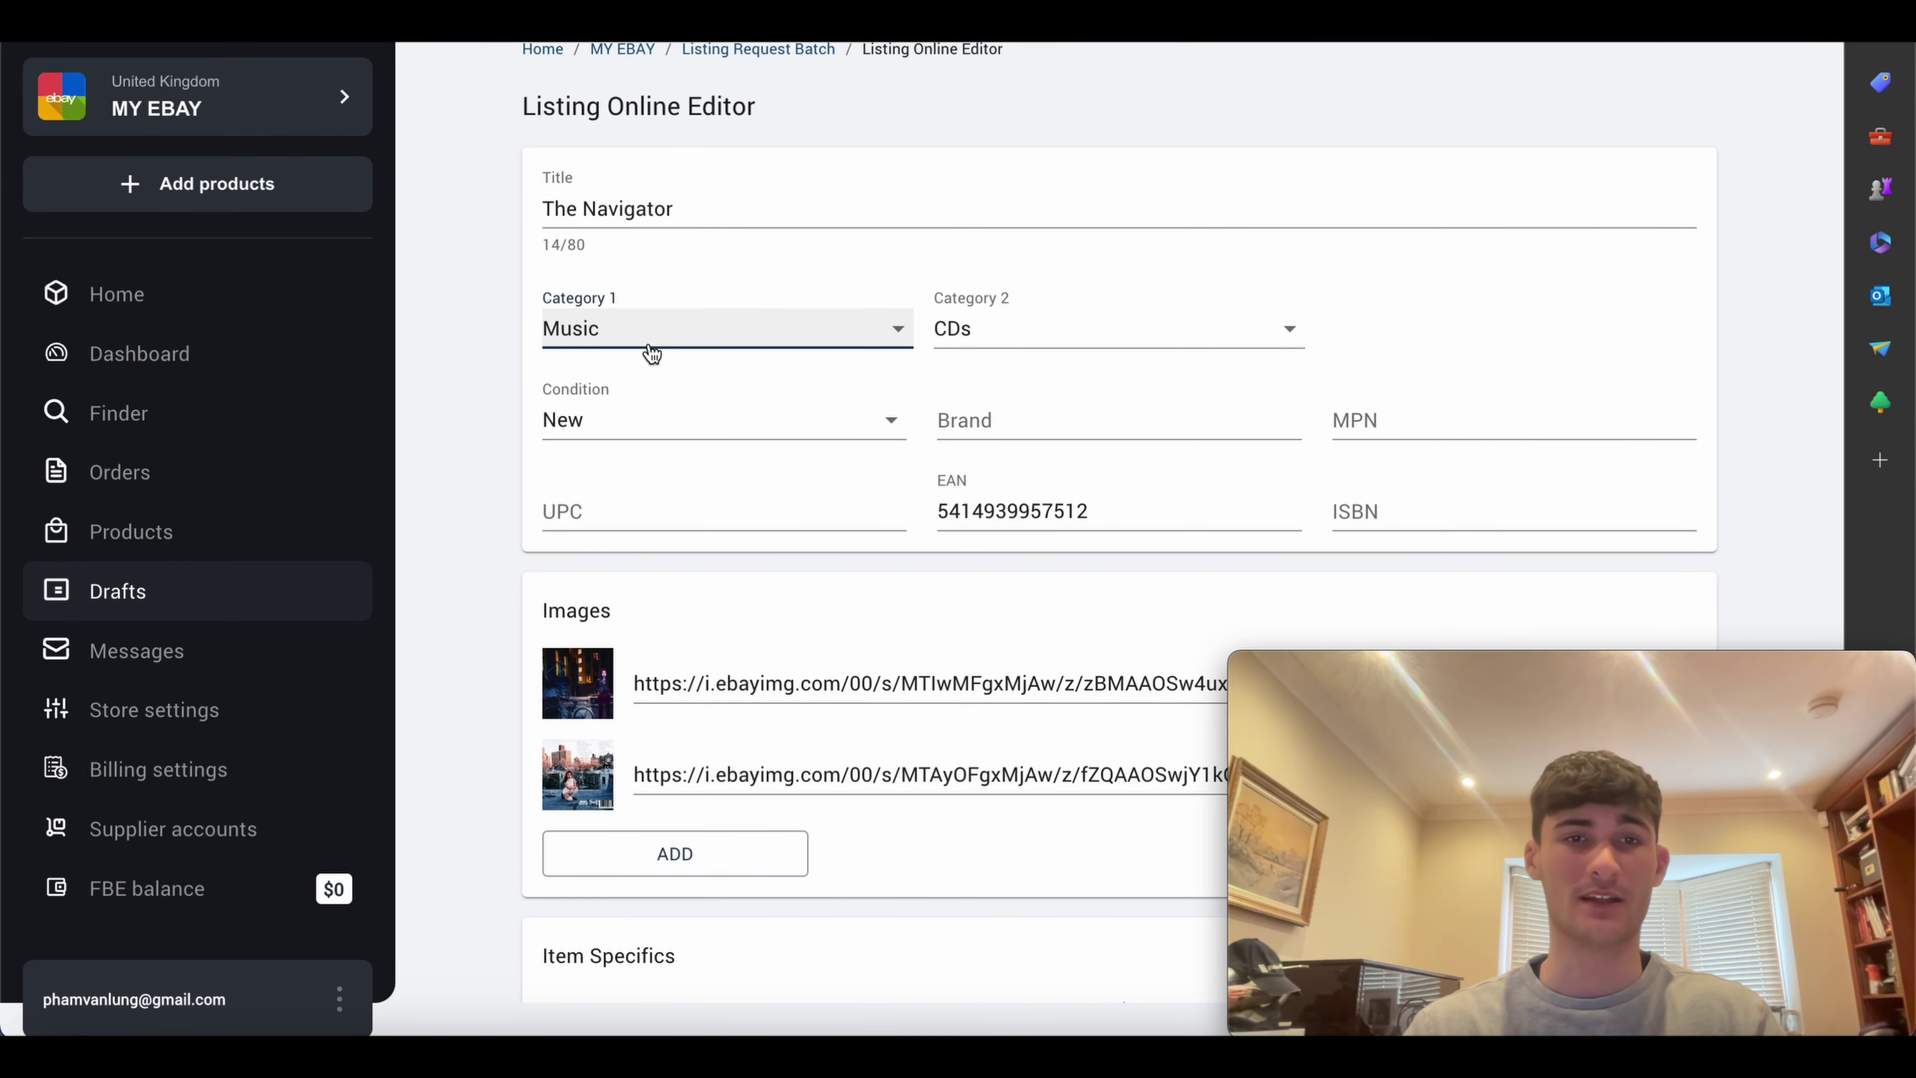
pyautogui.scroll(-5, 650, 348)
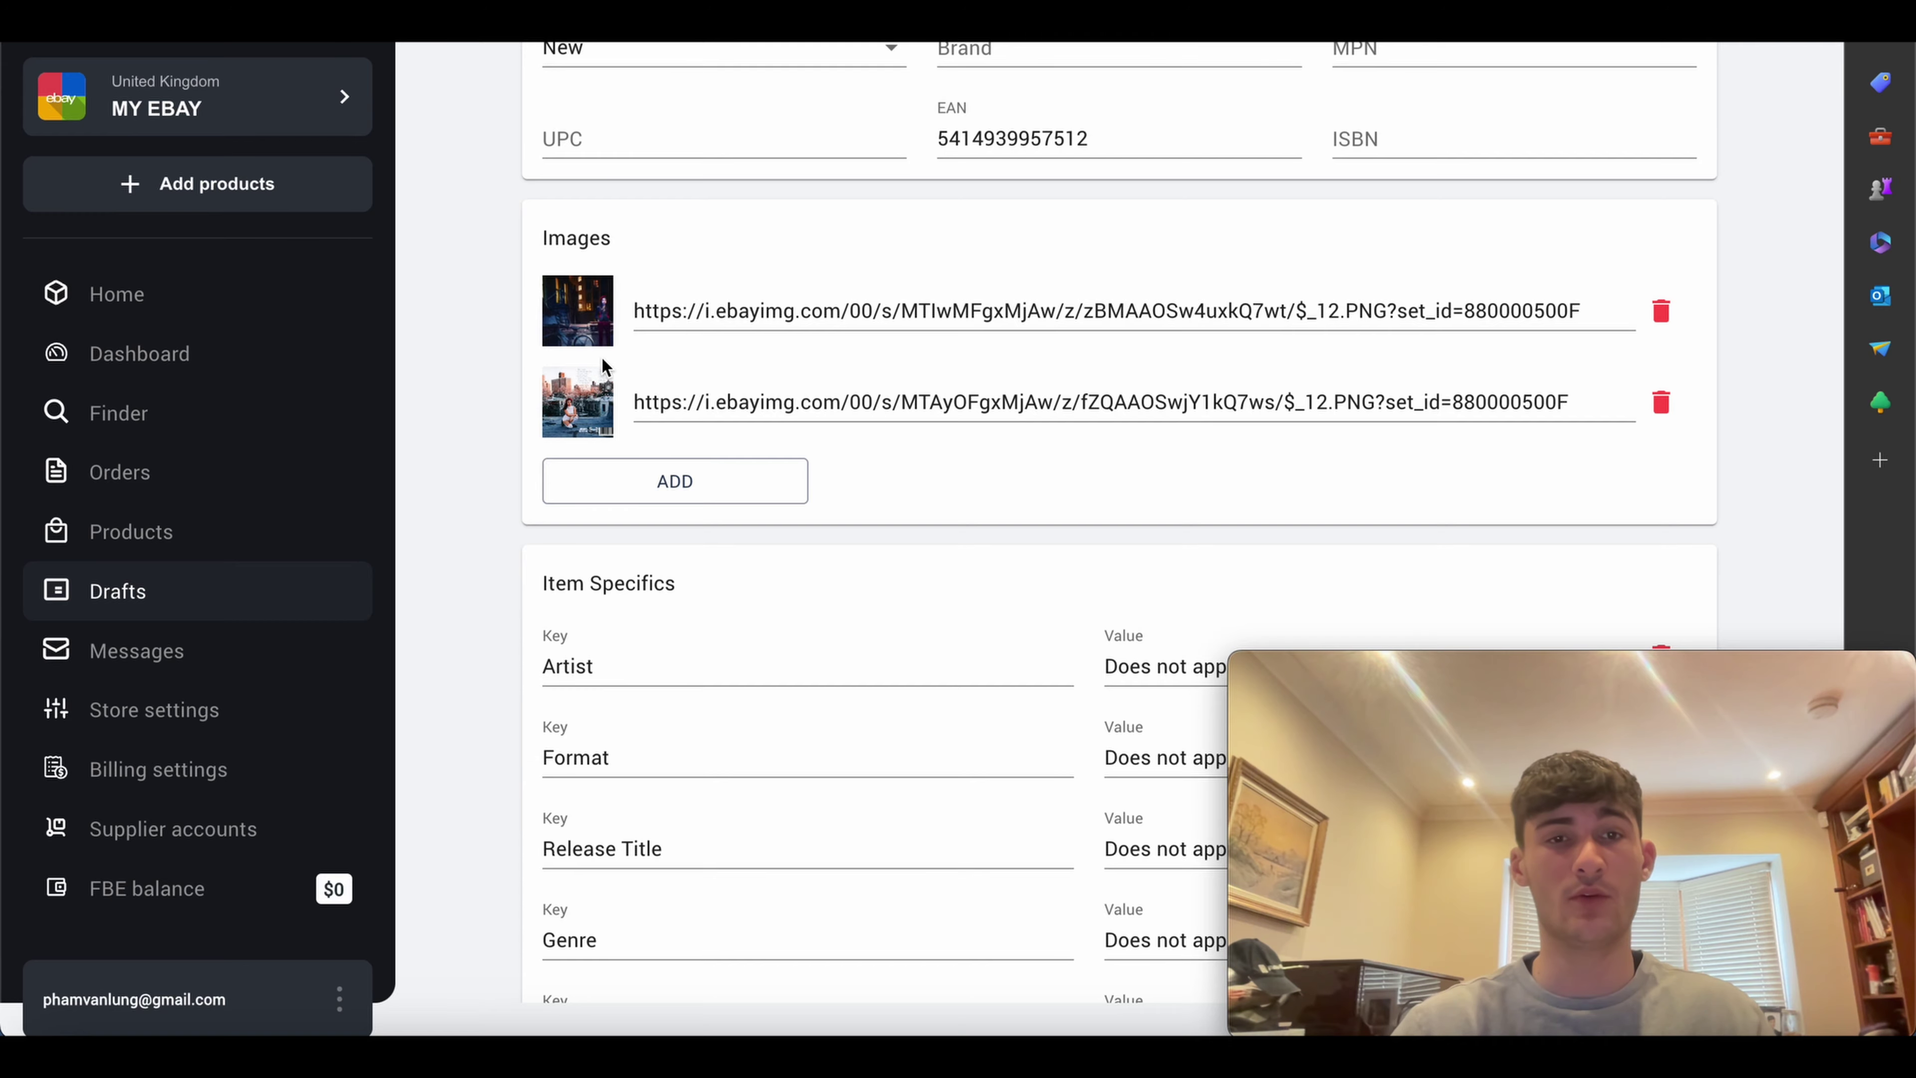
pyautogui.scroll(-20, 602, 357)
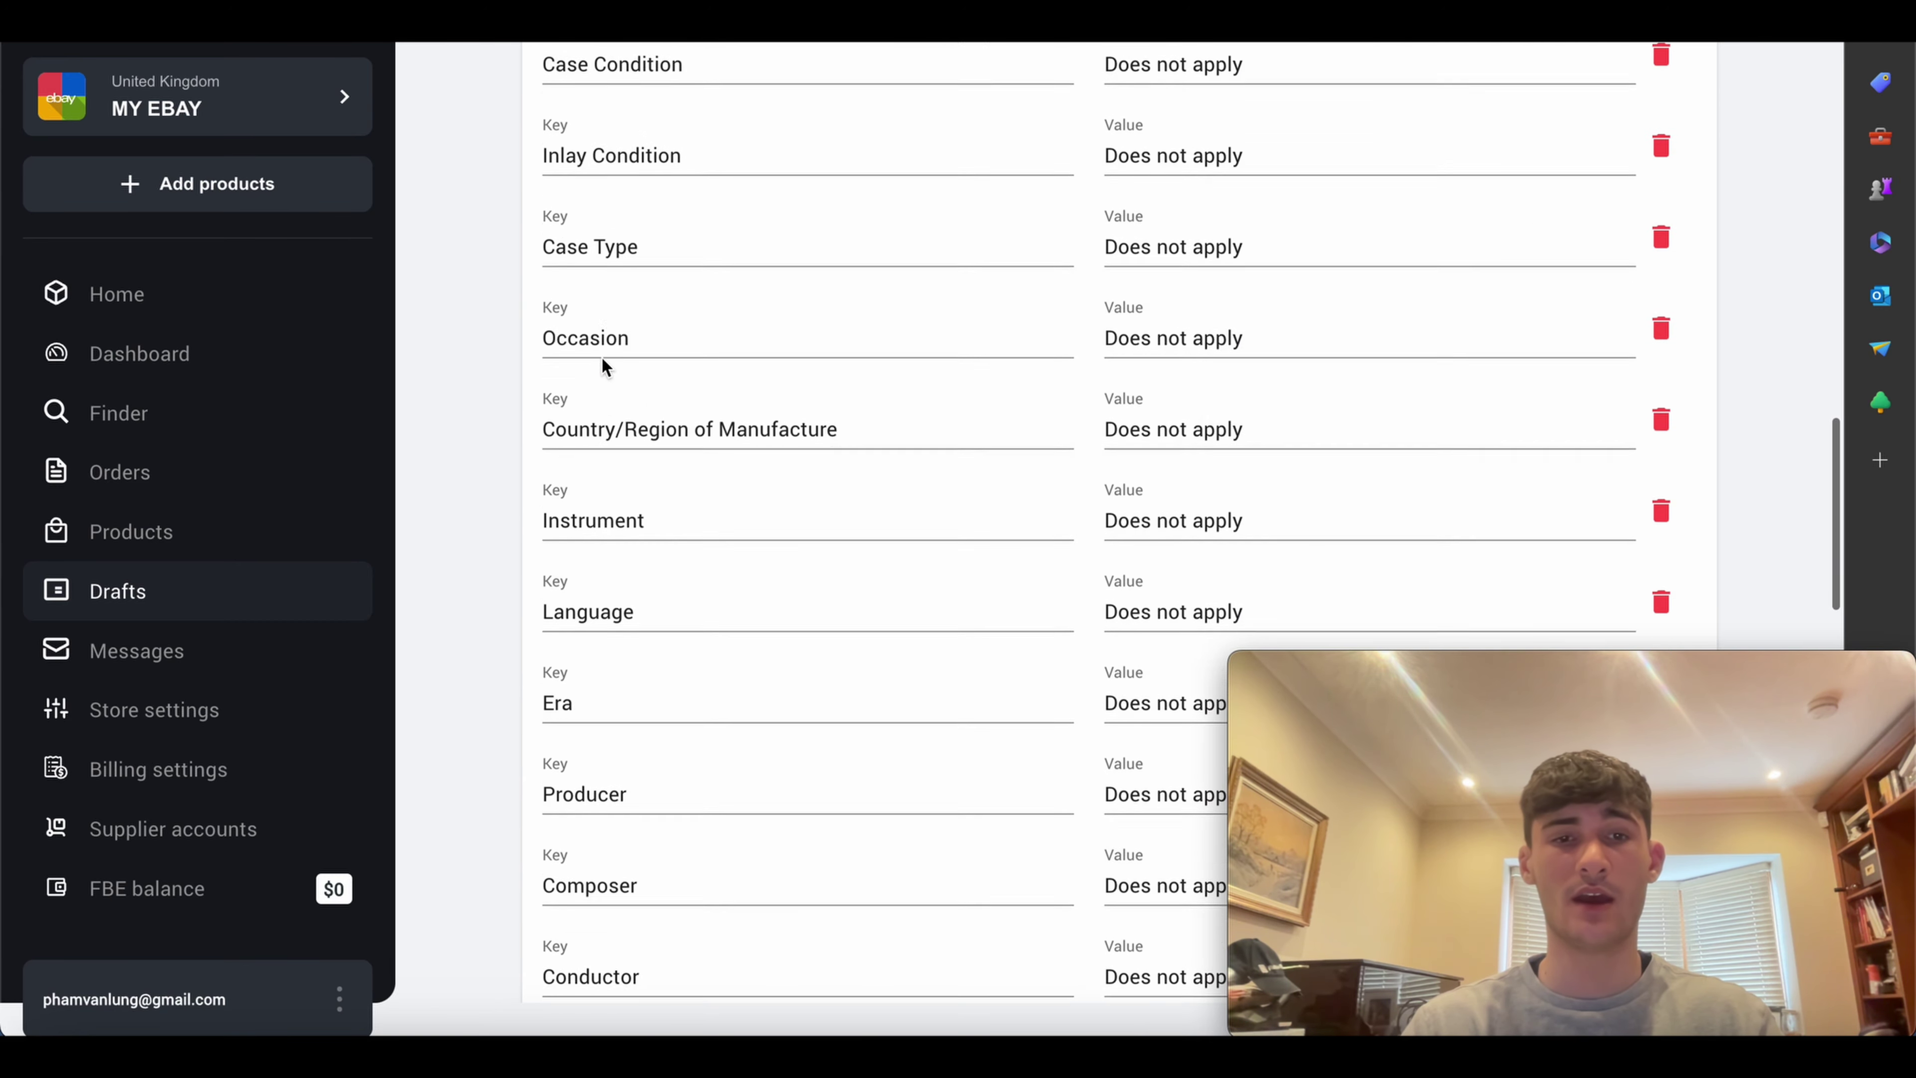
pyautogui.scroll(-10, 604, 360)
pyautogui.scroll(5, 425, 491)
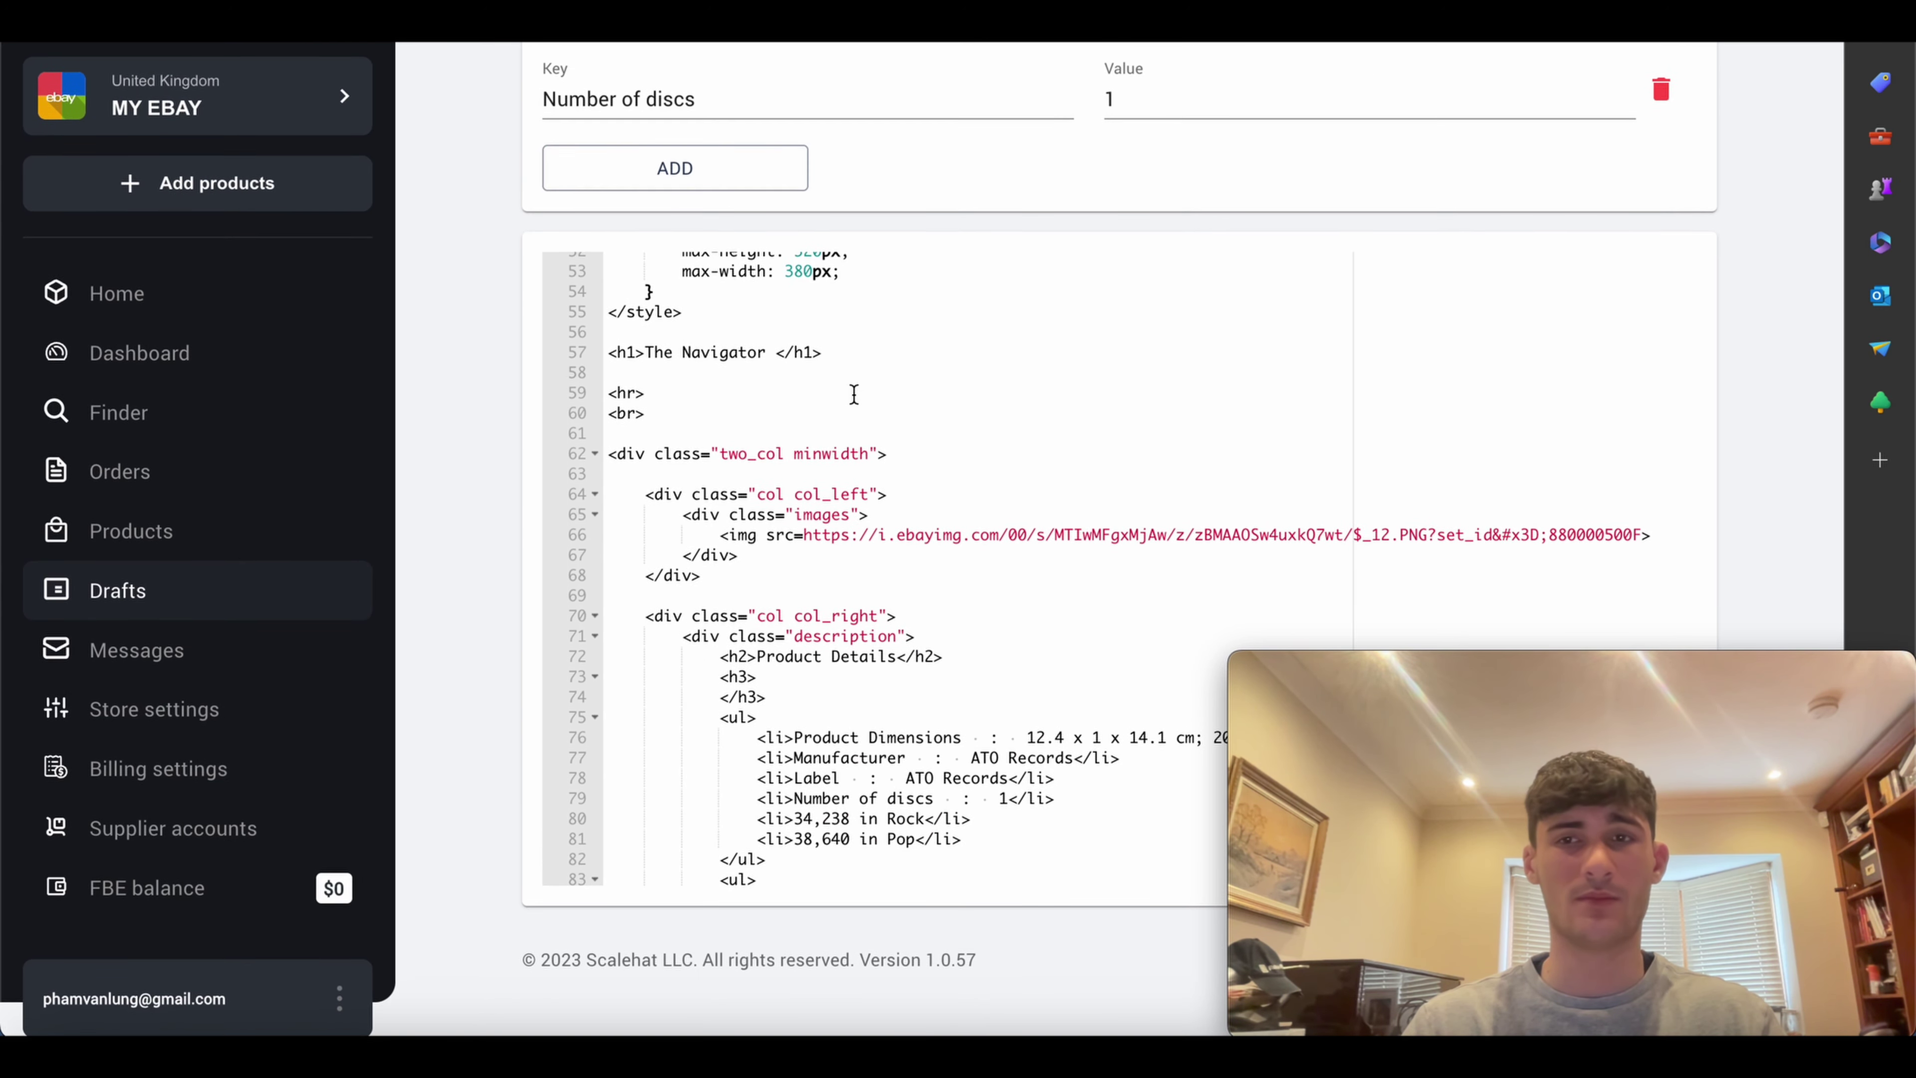
pyautogui.scroll(10, 662, 176)
pyautogui.click(655, 210)
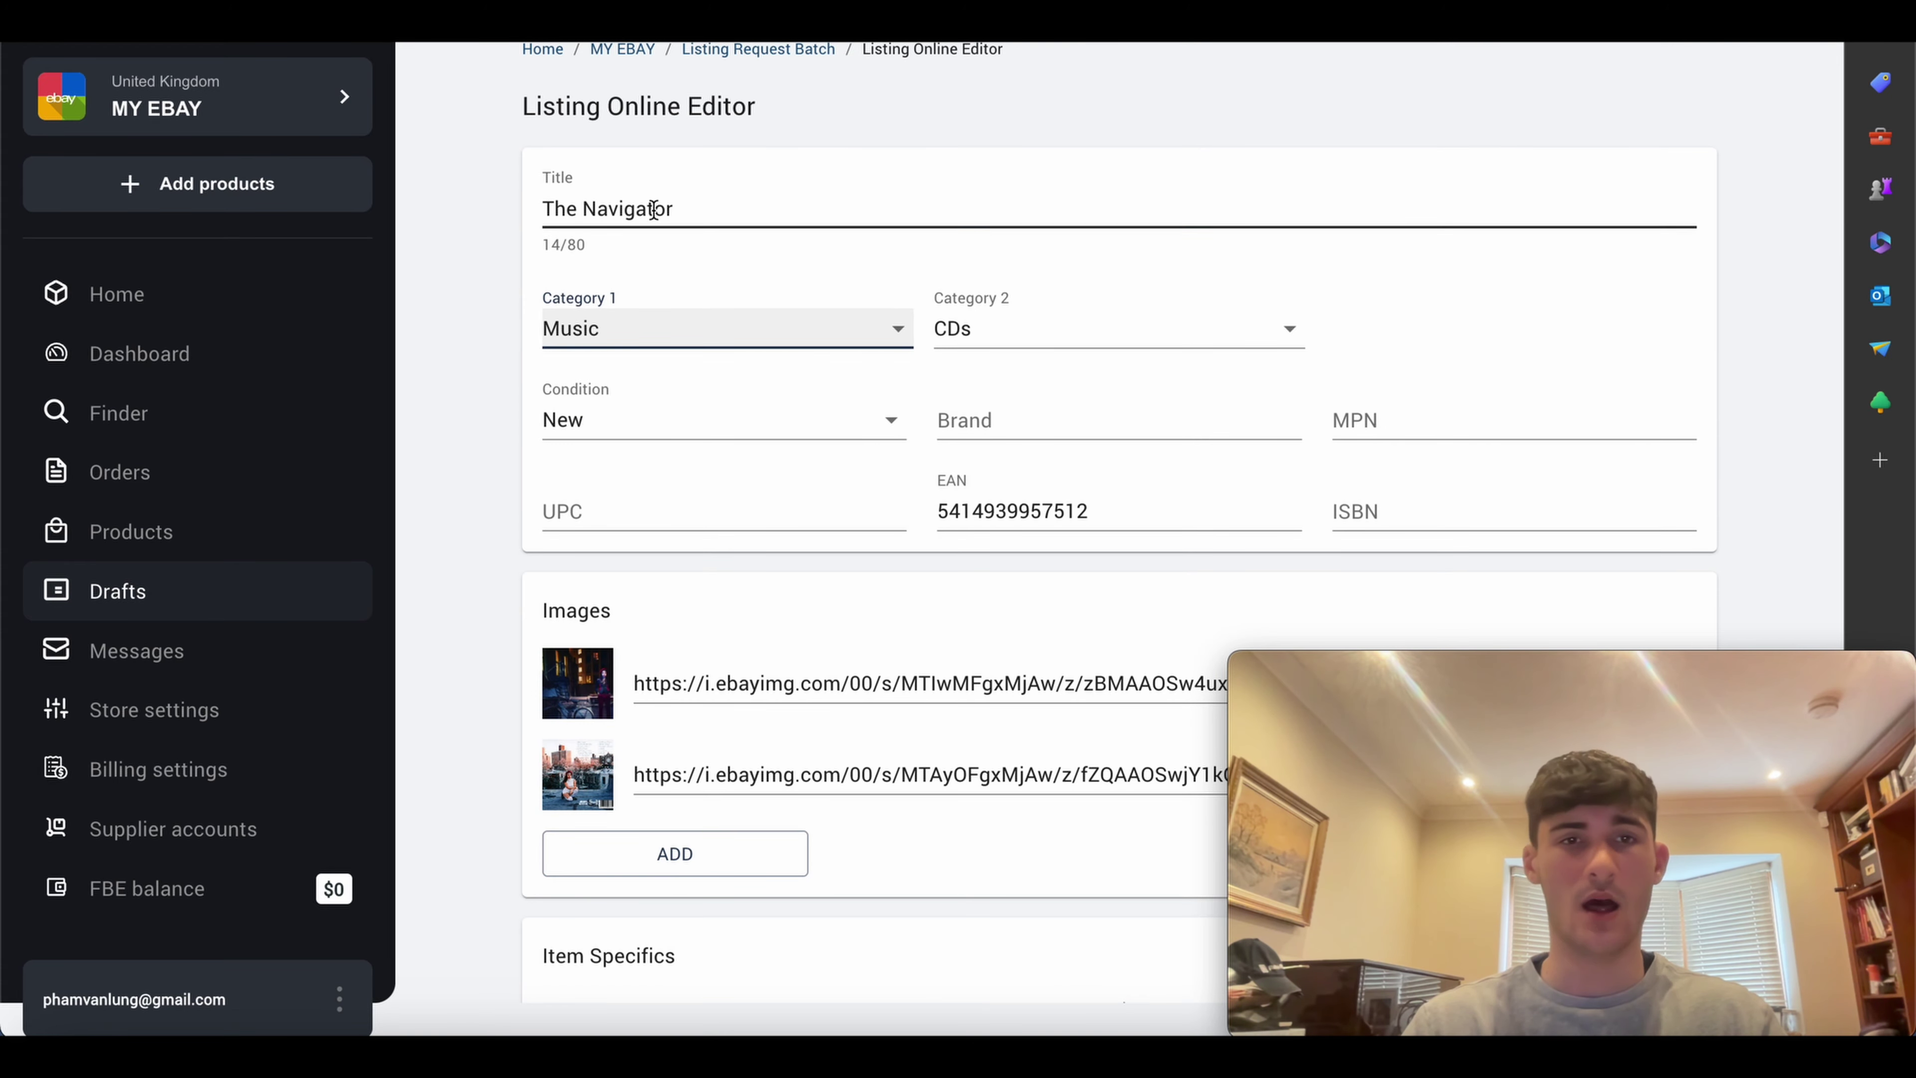
pyautogui.moveTo(655, 210); pyautogui.dragTo(526, 208)
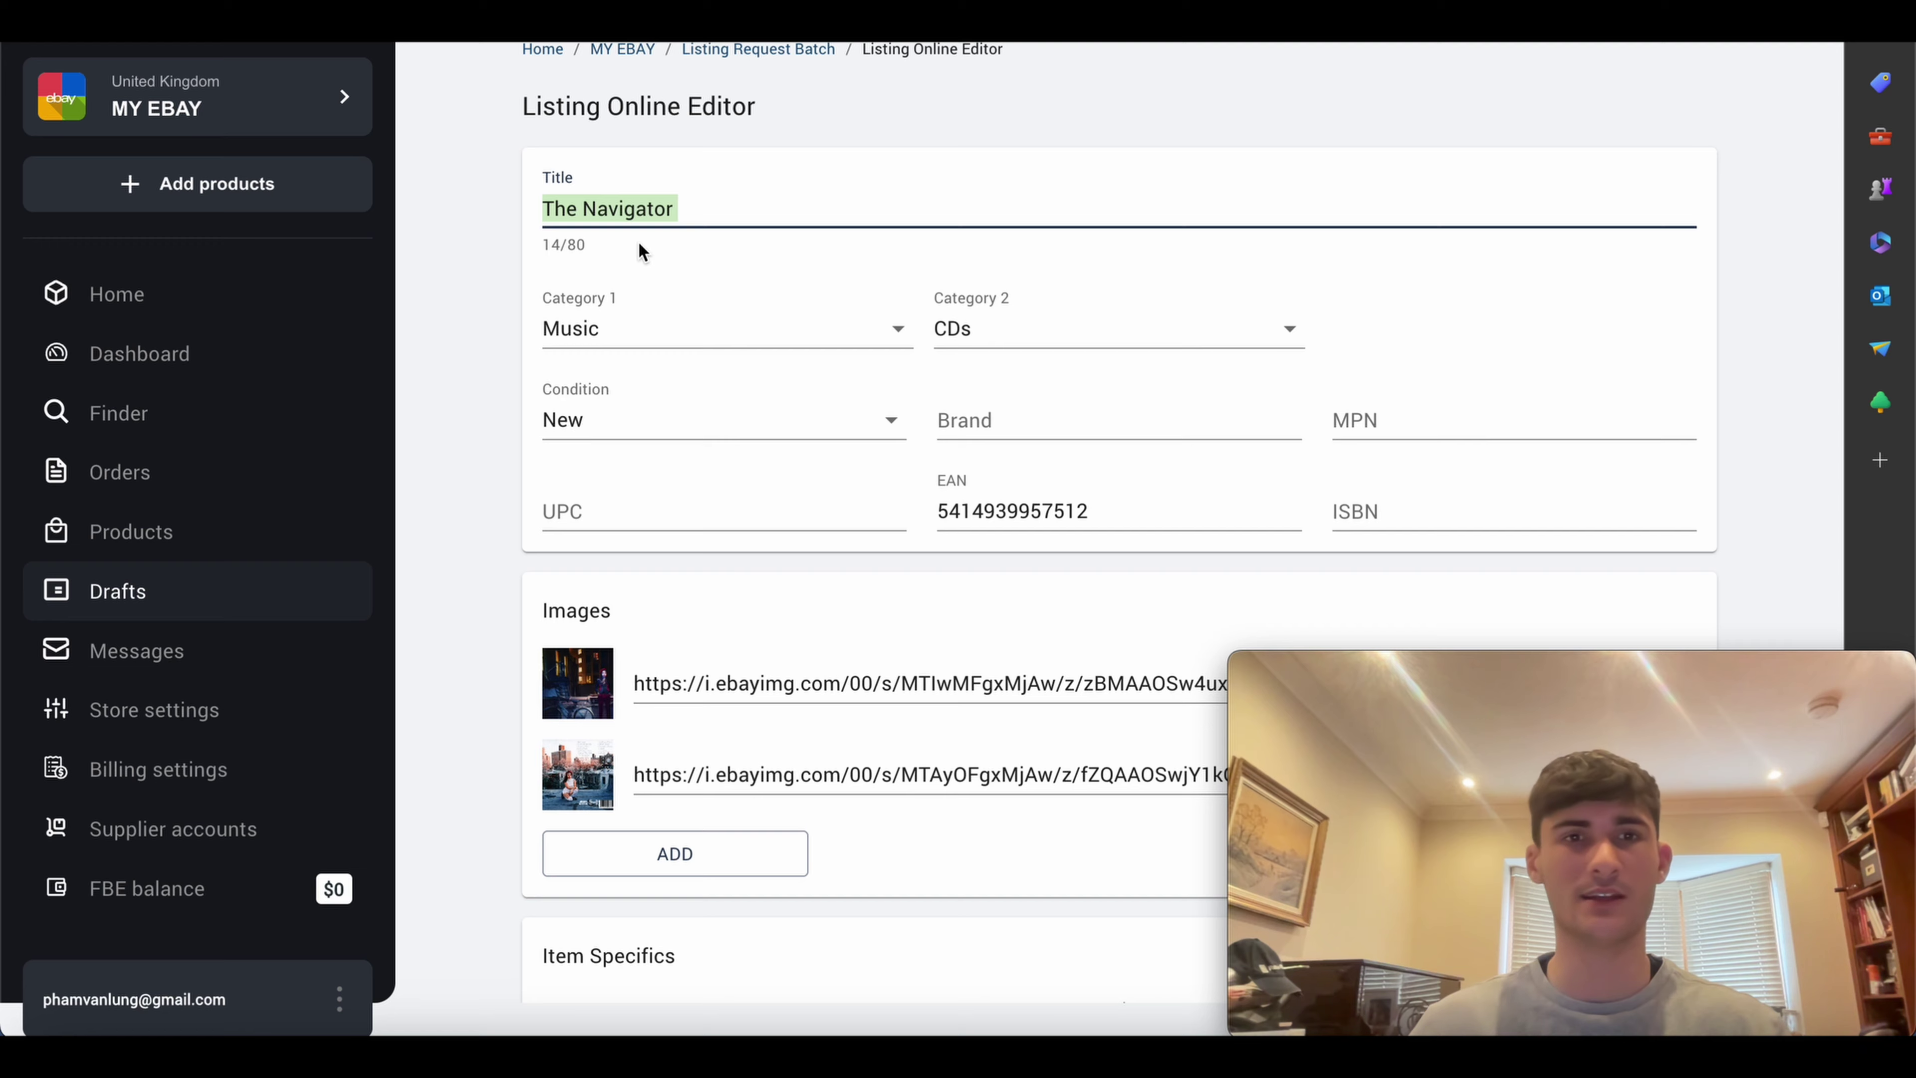
# Step: Open the store's Products page and look over its active listings
pyautogui.click(120, 530)
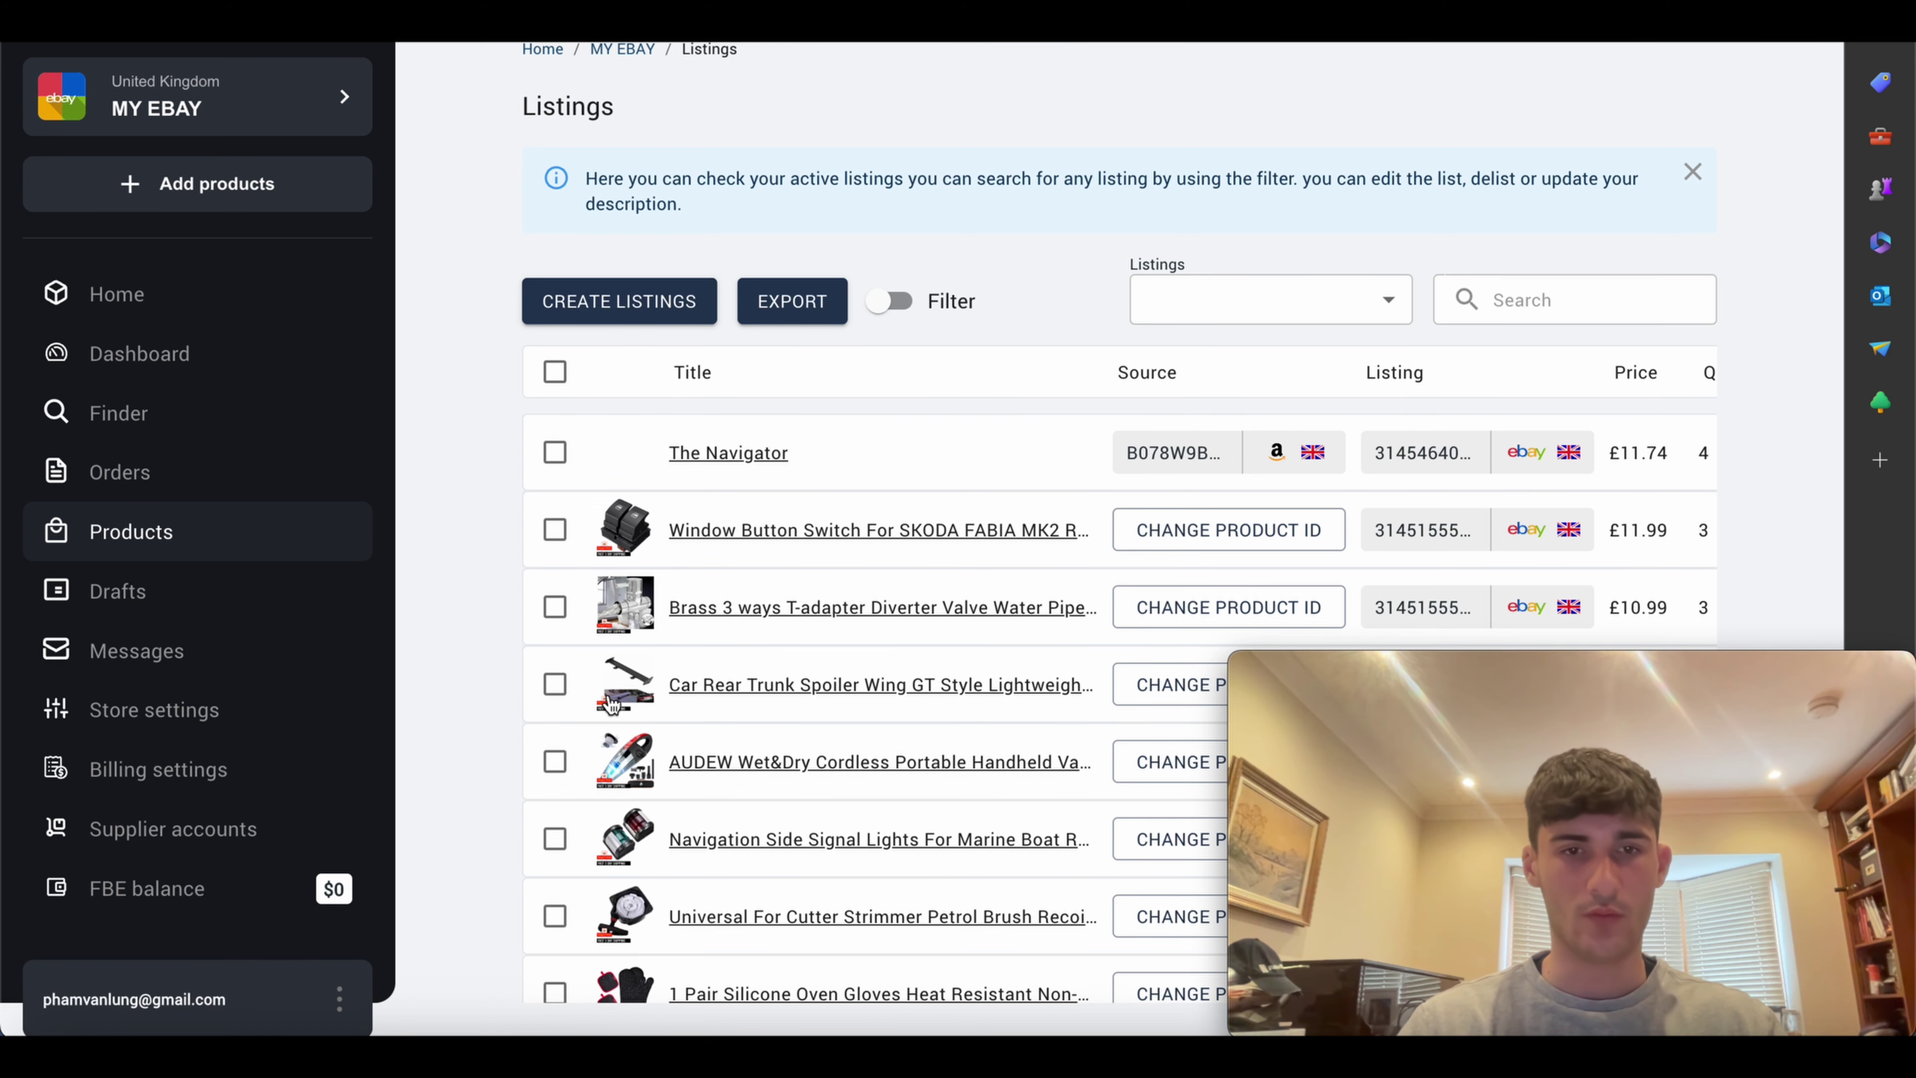
pyautogui.scroll(-3, 626, 936)
pyautogui.scroll(3, 573, 453)
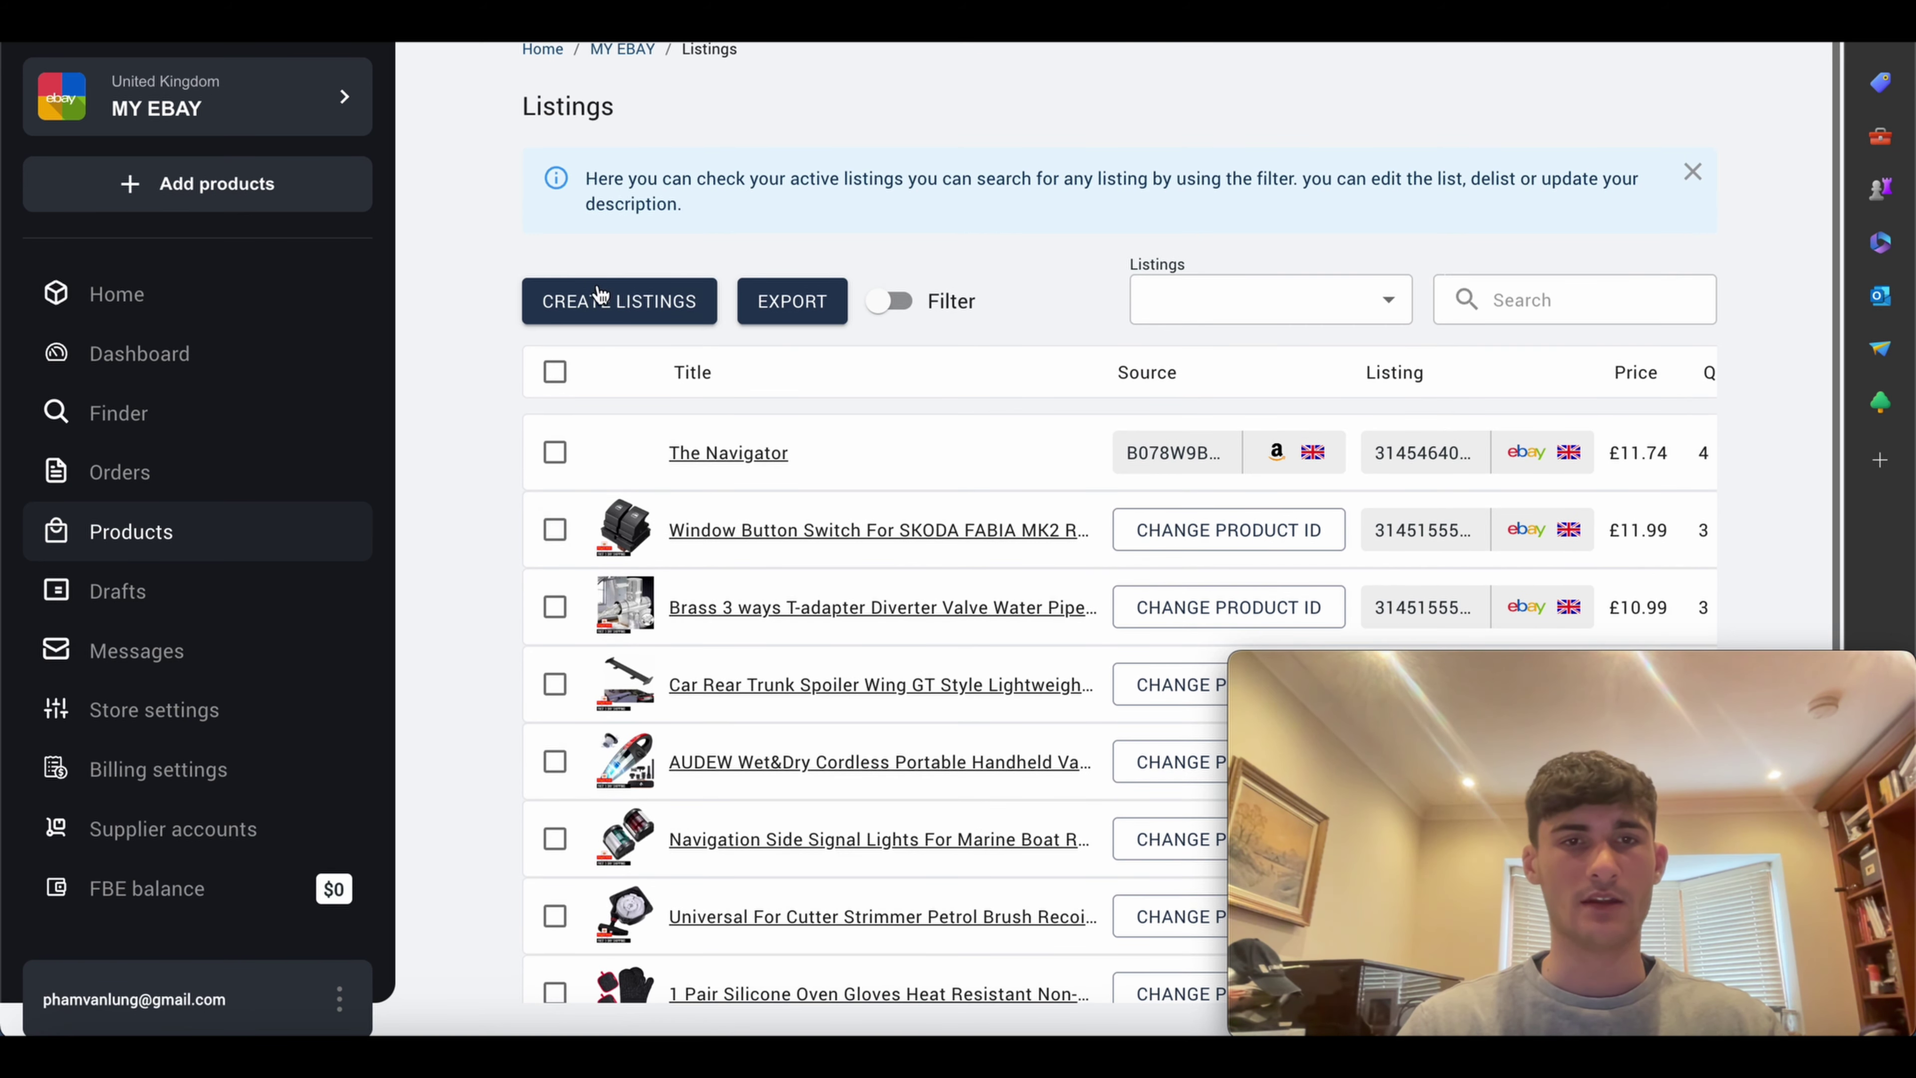
# Step: Start creating a listing by URL or product ID, with Amazon as supplier source and UK as region
pyautogui.click(598, 295)
pyautogui.click(773, 453)
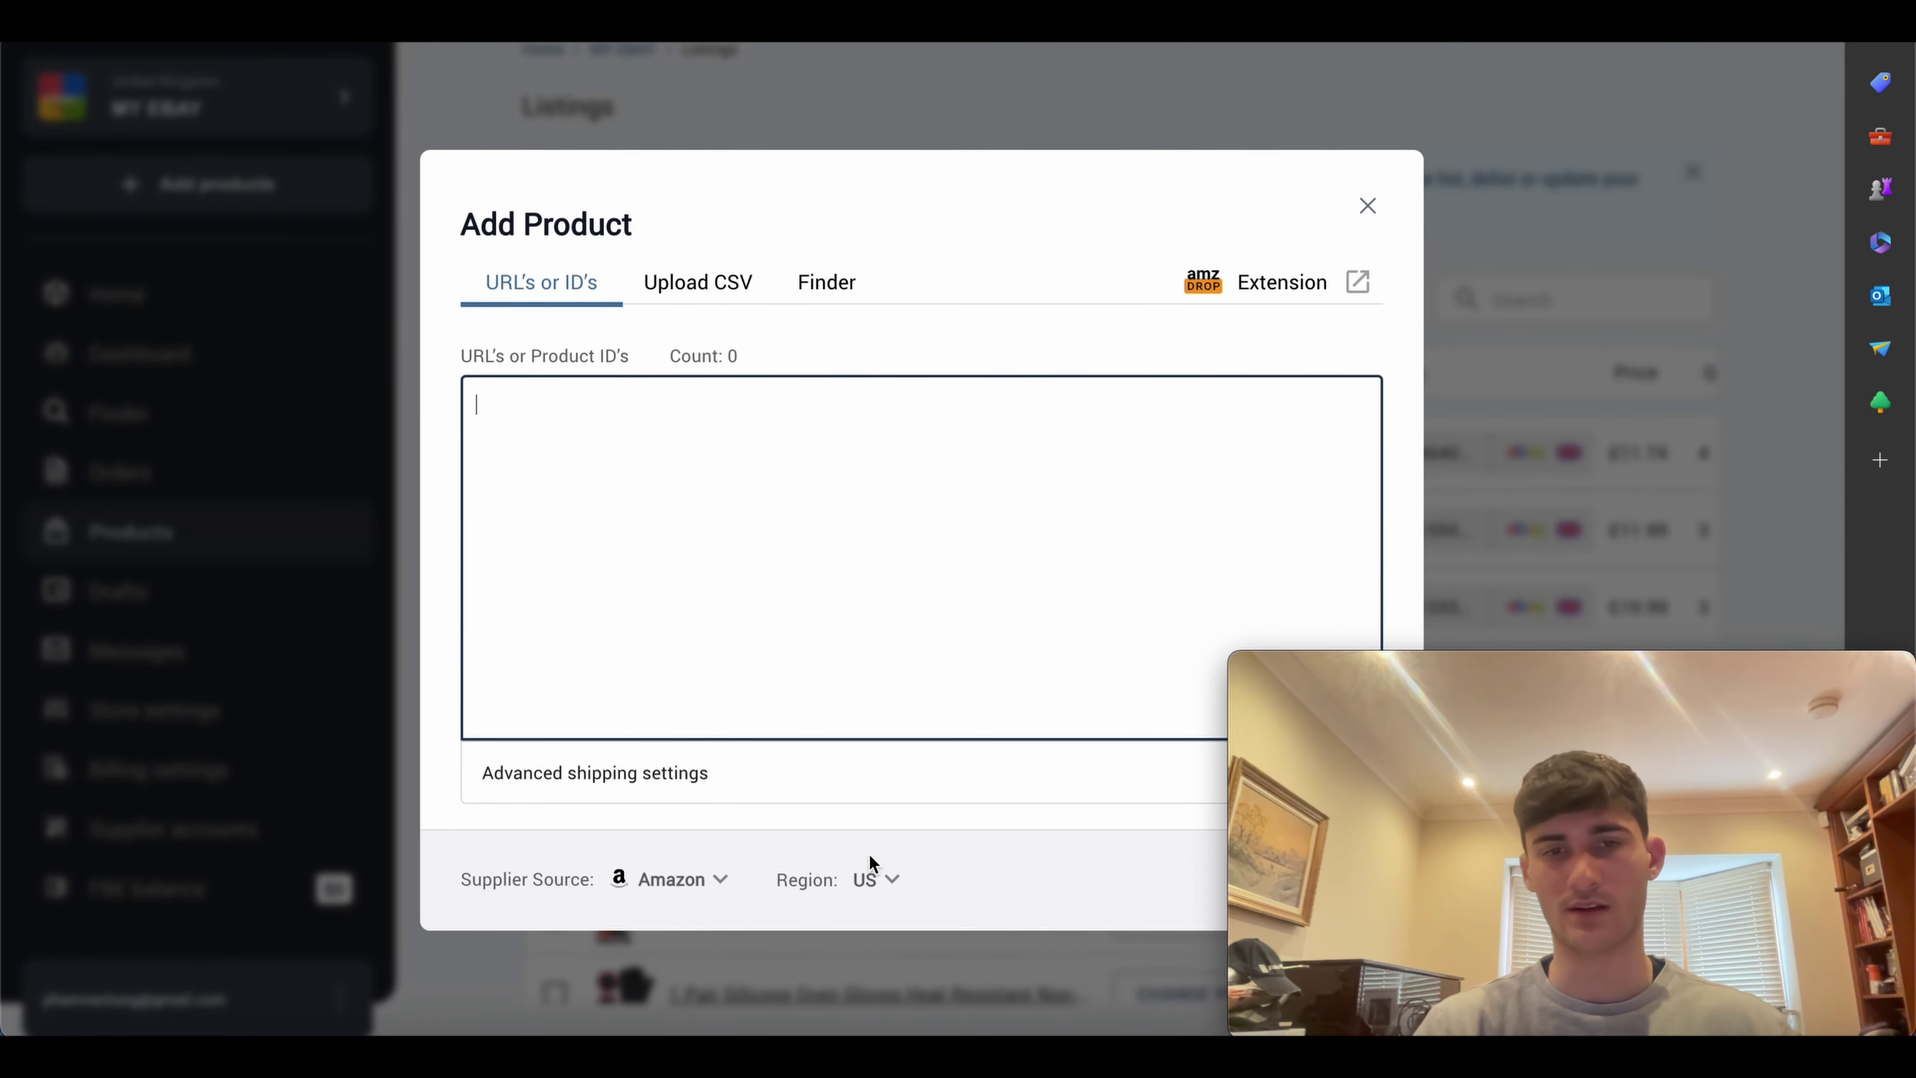
pyautogui.click(870, 876)
pyautogui.click(914, 649)
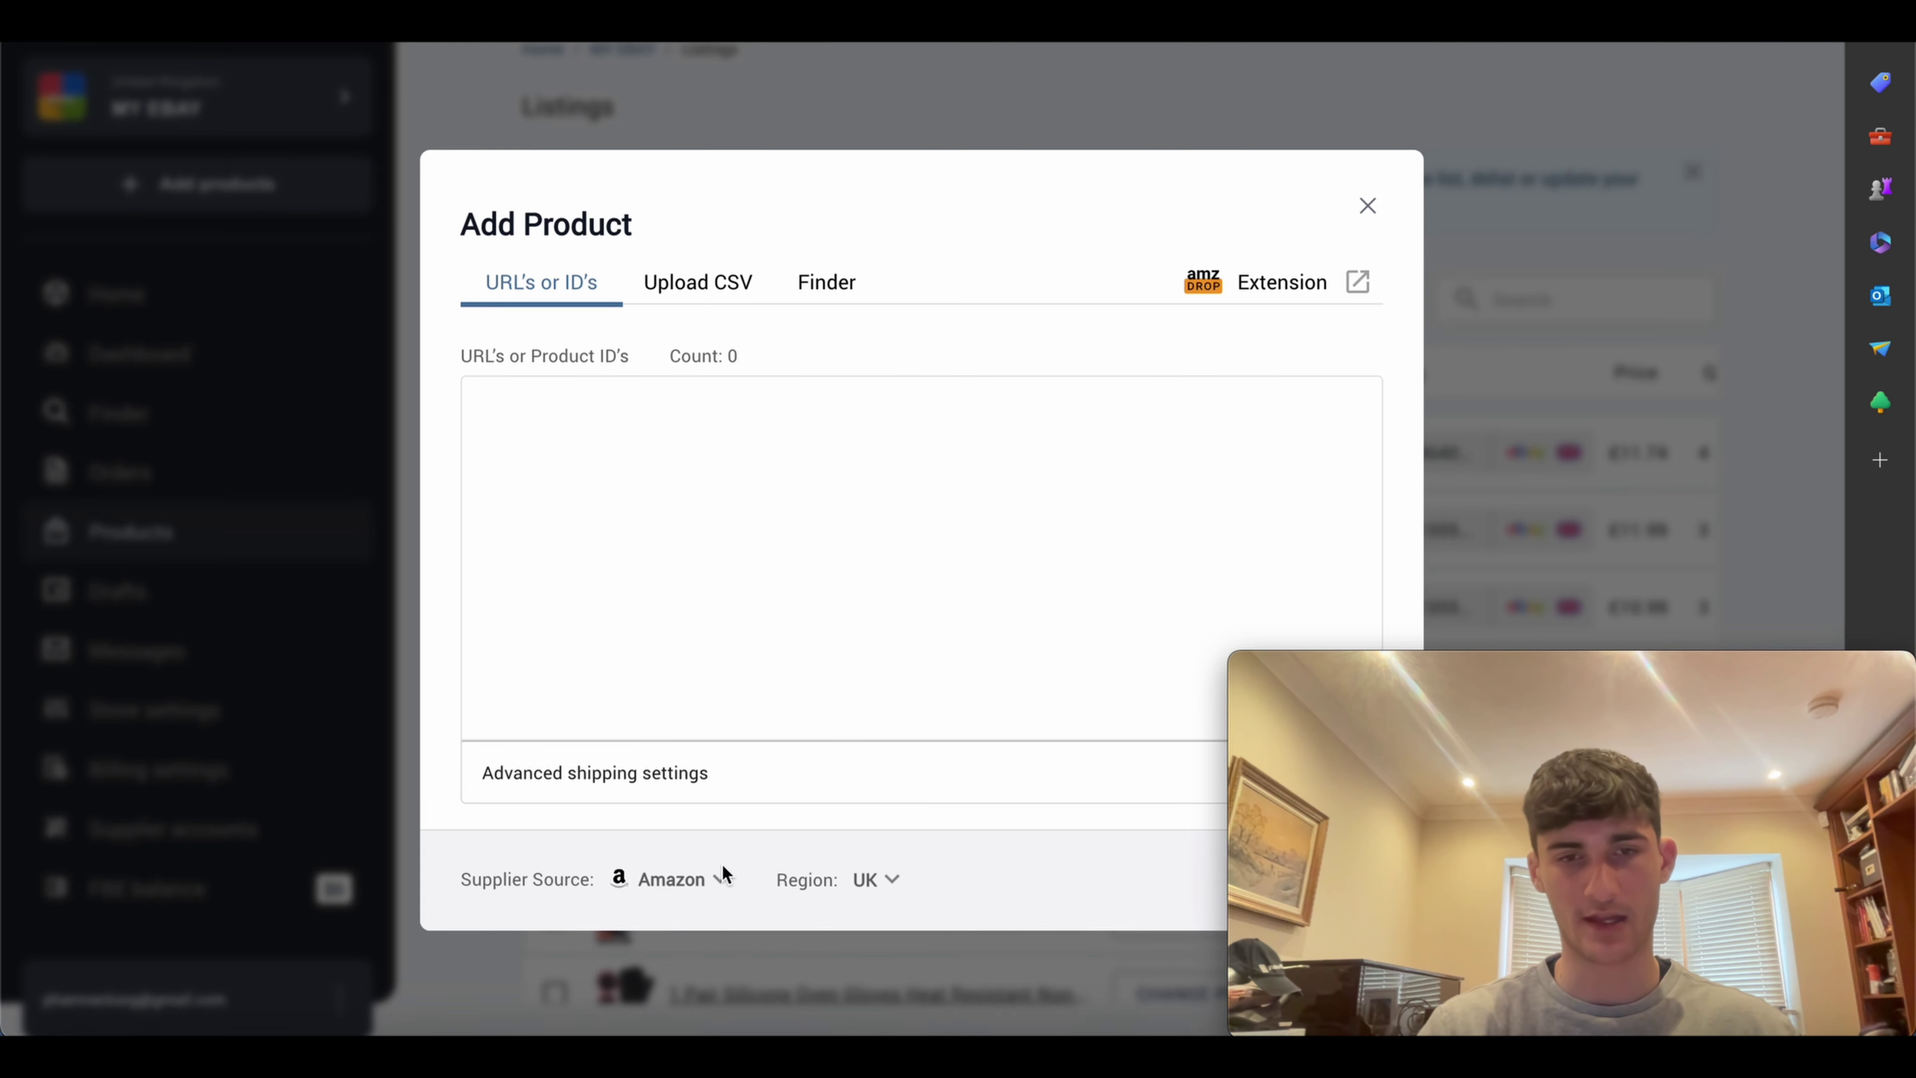
pyautogui.click(666, 569)
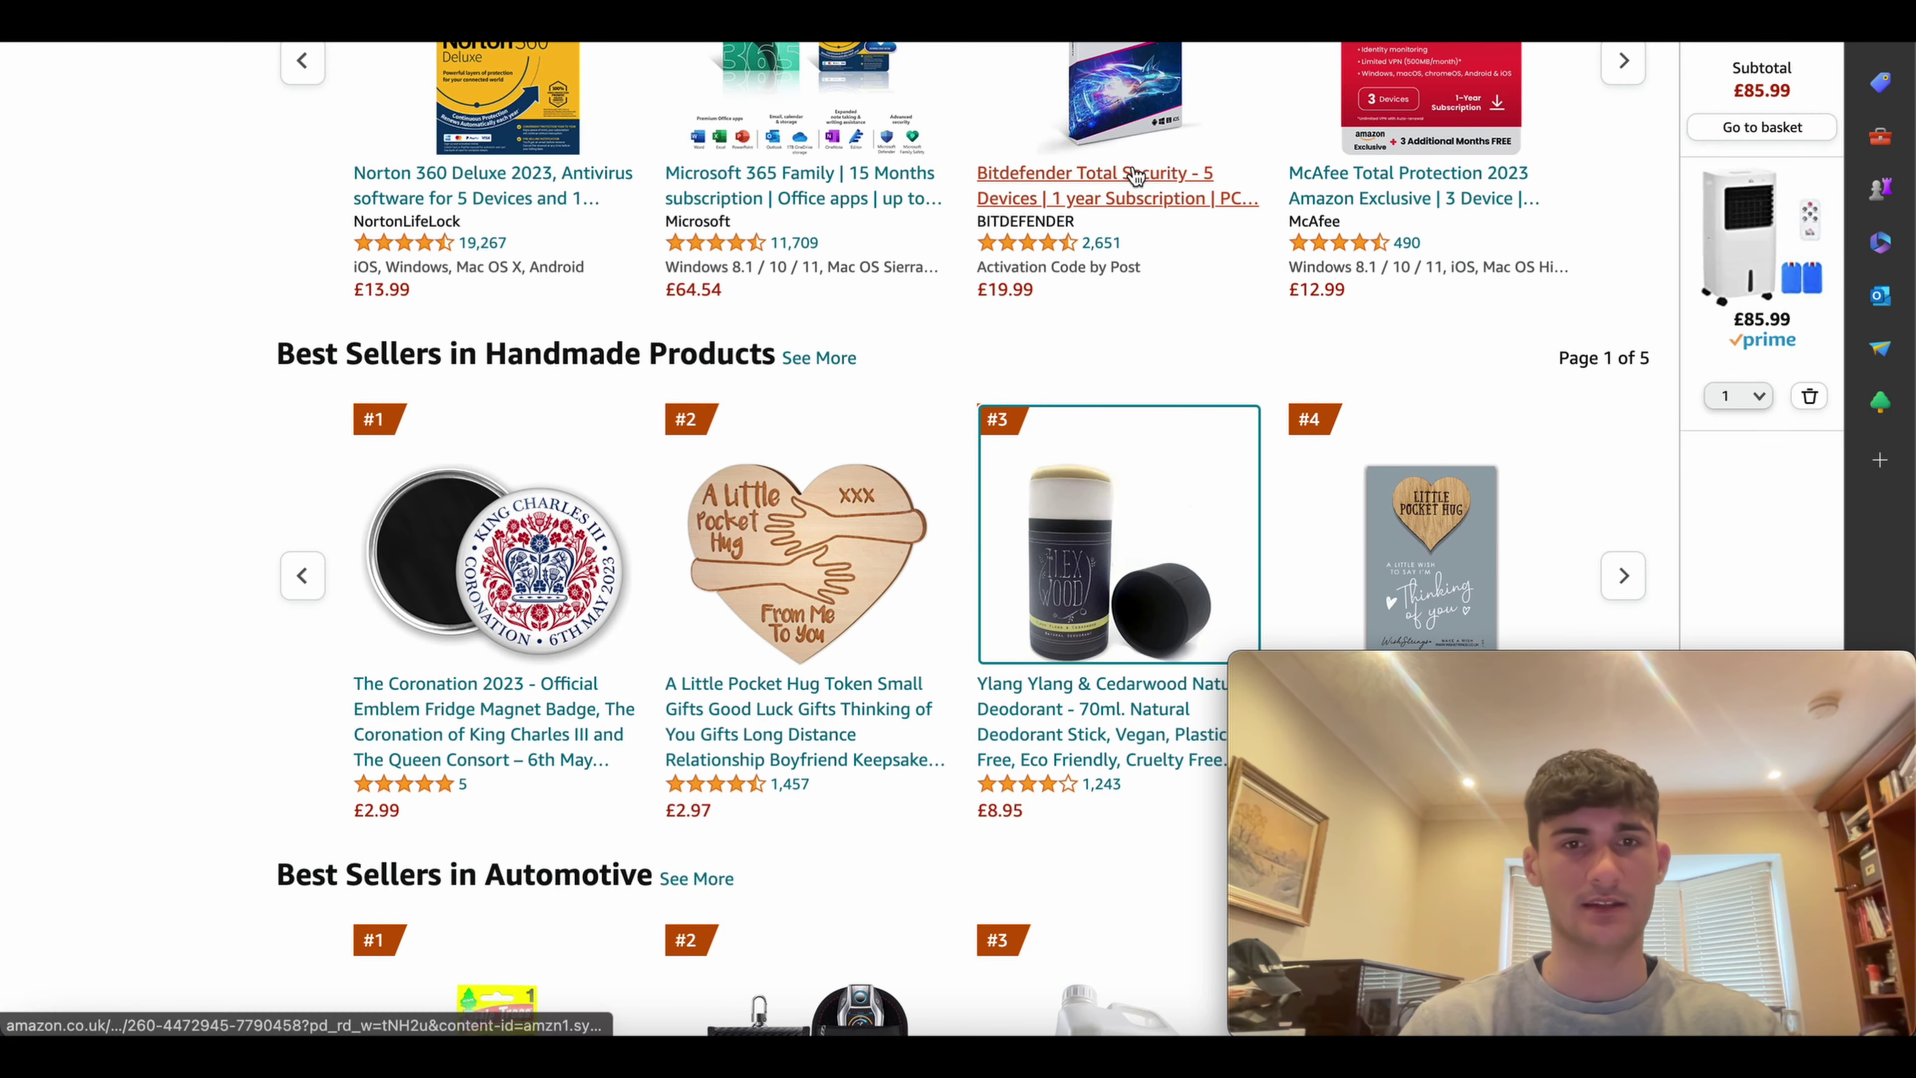
# Step: Switch to Amazon's Best Sellers page and copy the link of the "A Little Pocket Hug Token" under Handmade Products
pyautogui.scroll(15, 1134, 174)
pyautogui.scroll(-10, 1133, 174)
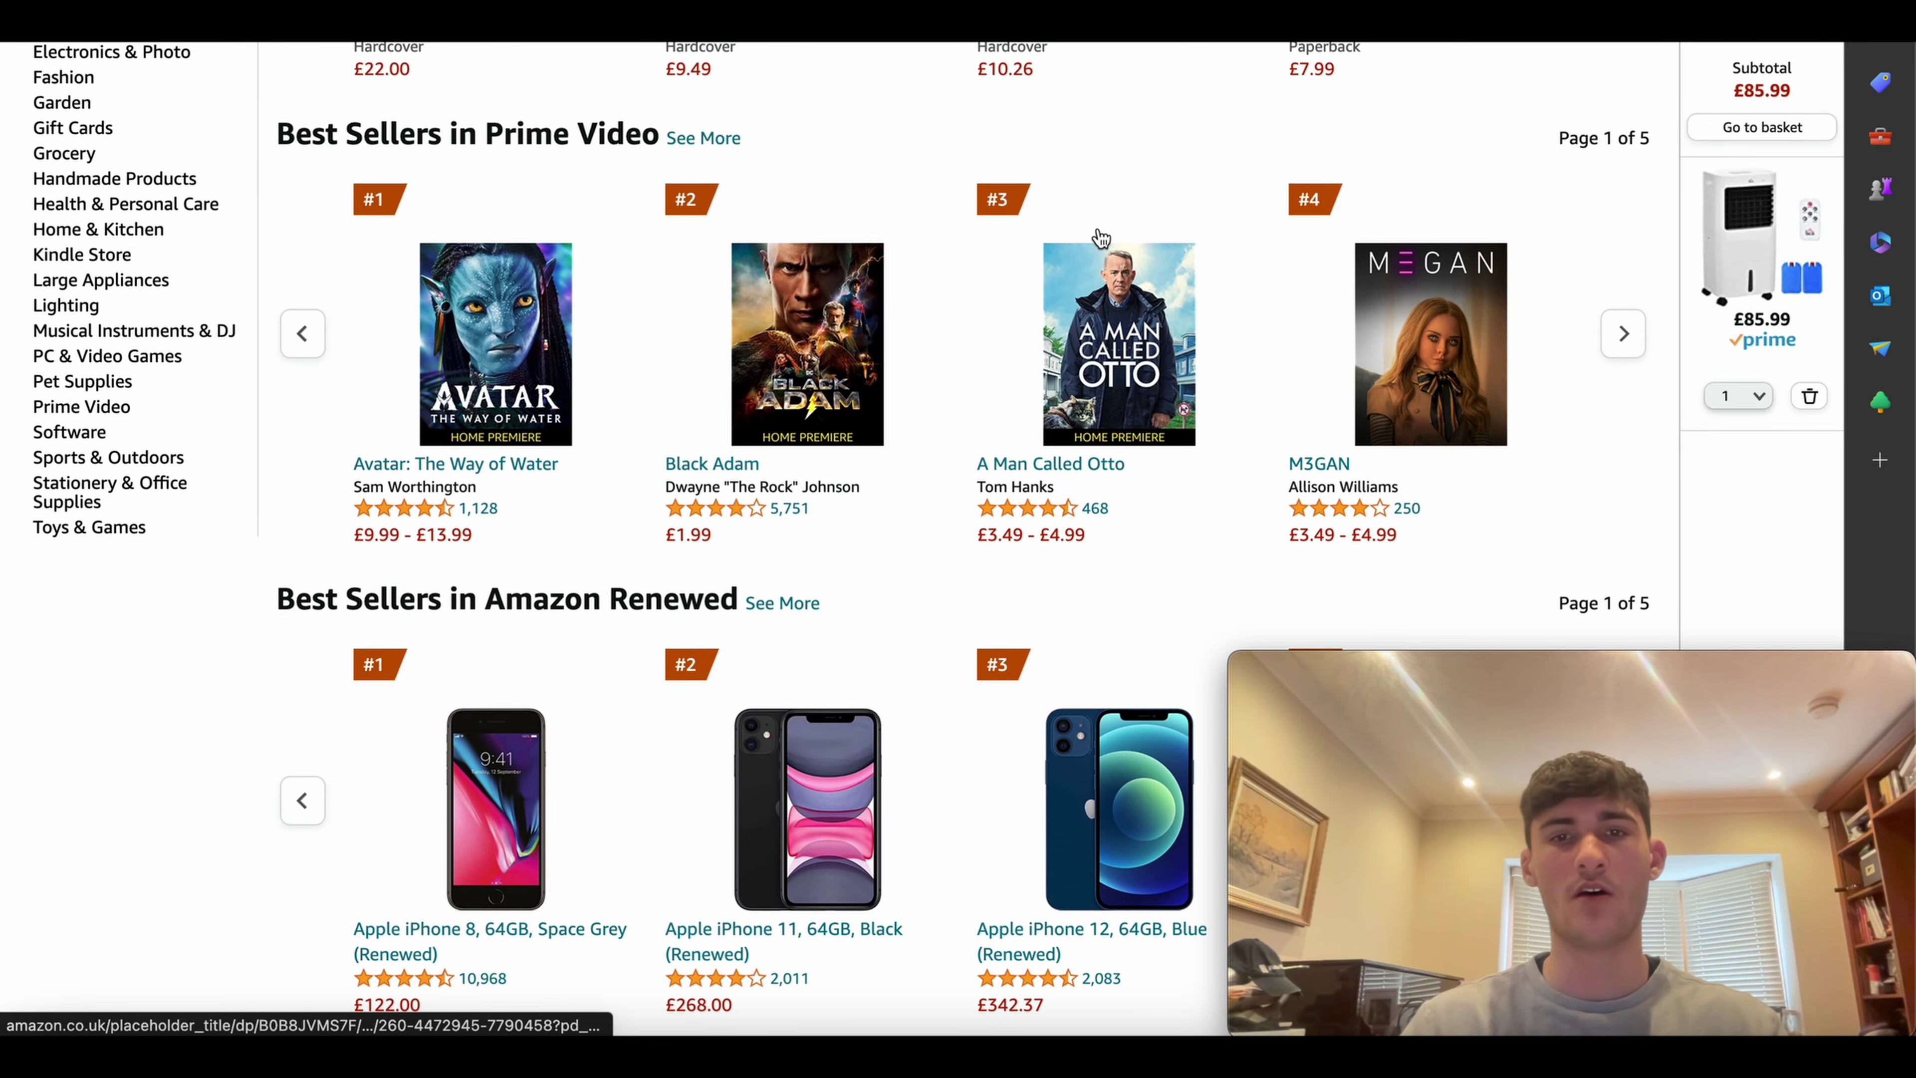
pyautogui.scroll(-6, 480, 347)
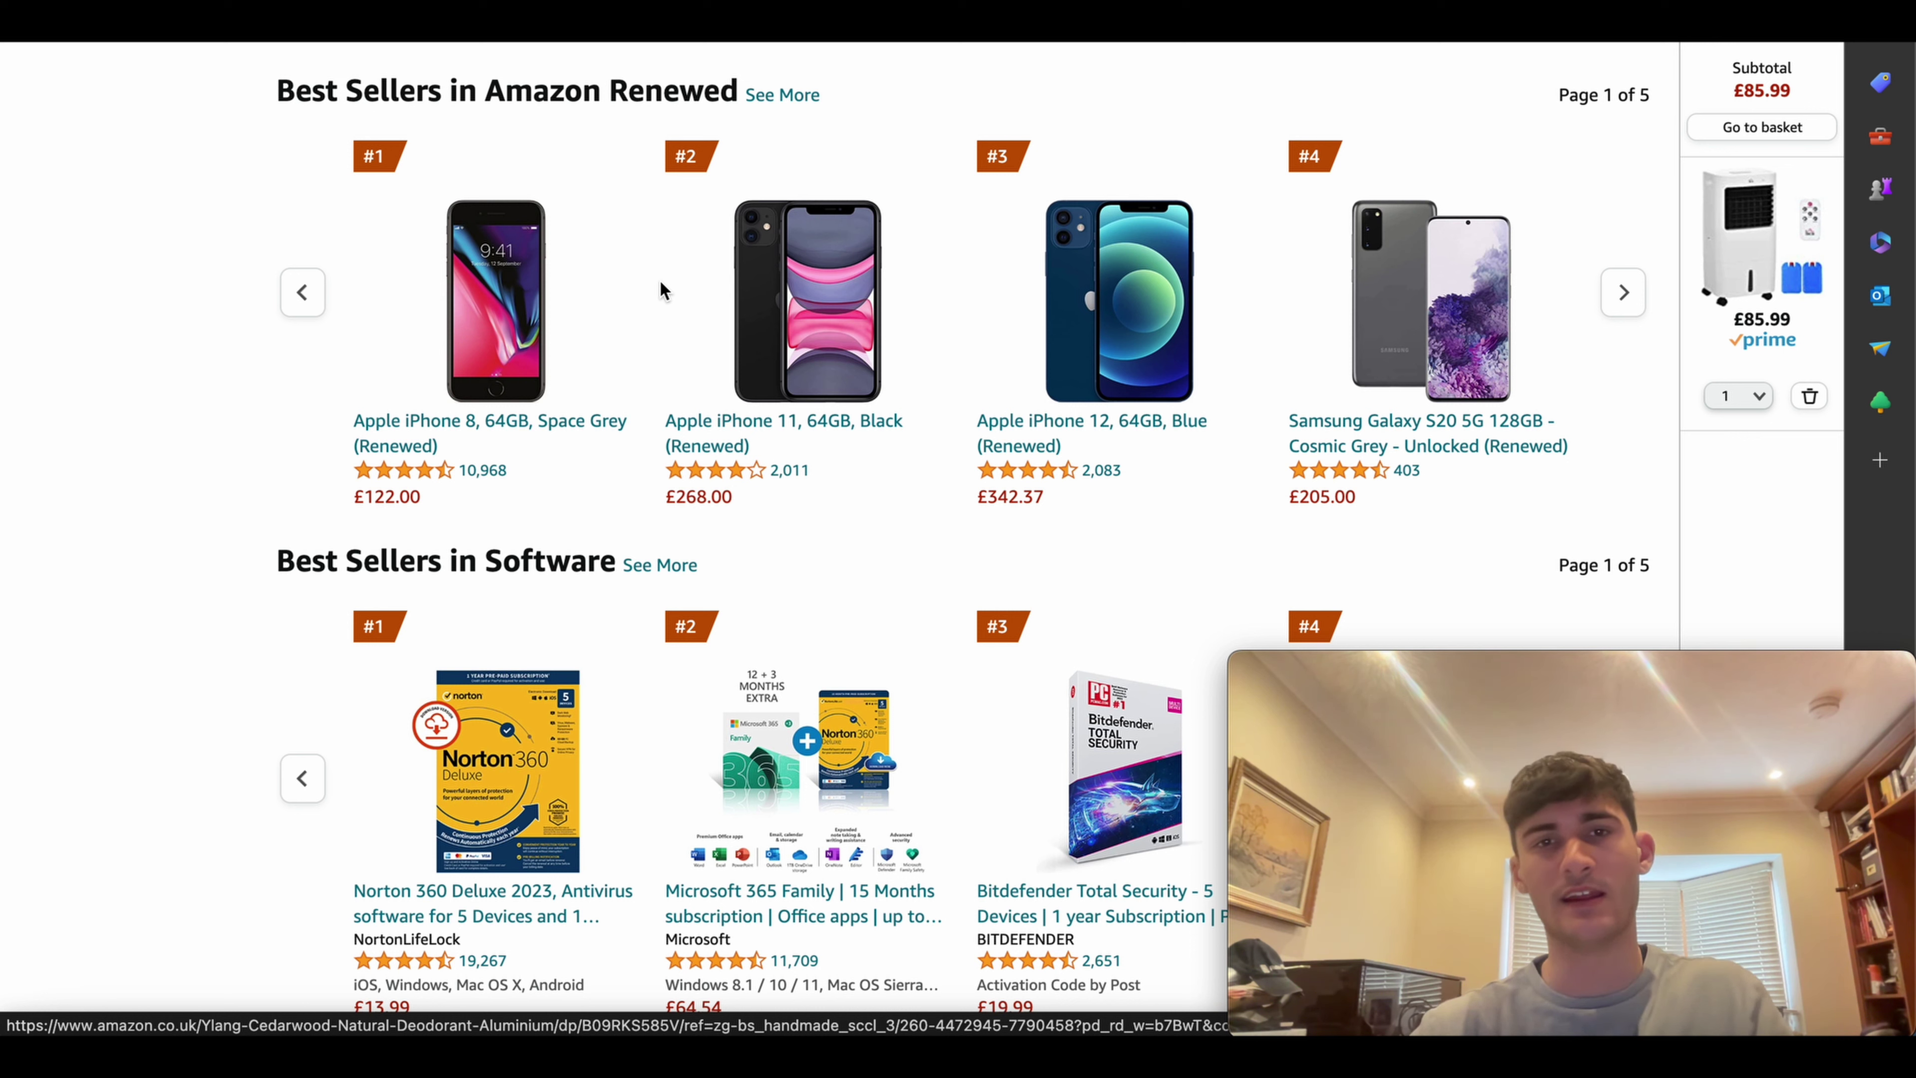
pyautogui.scroll(-10, 660, 291)
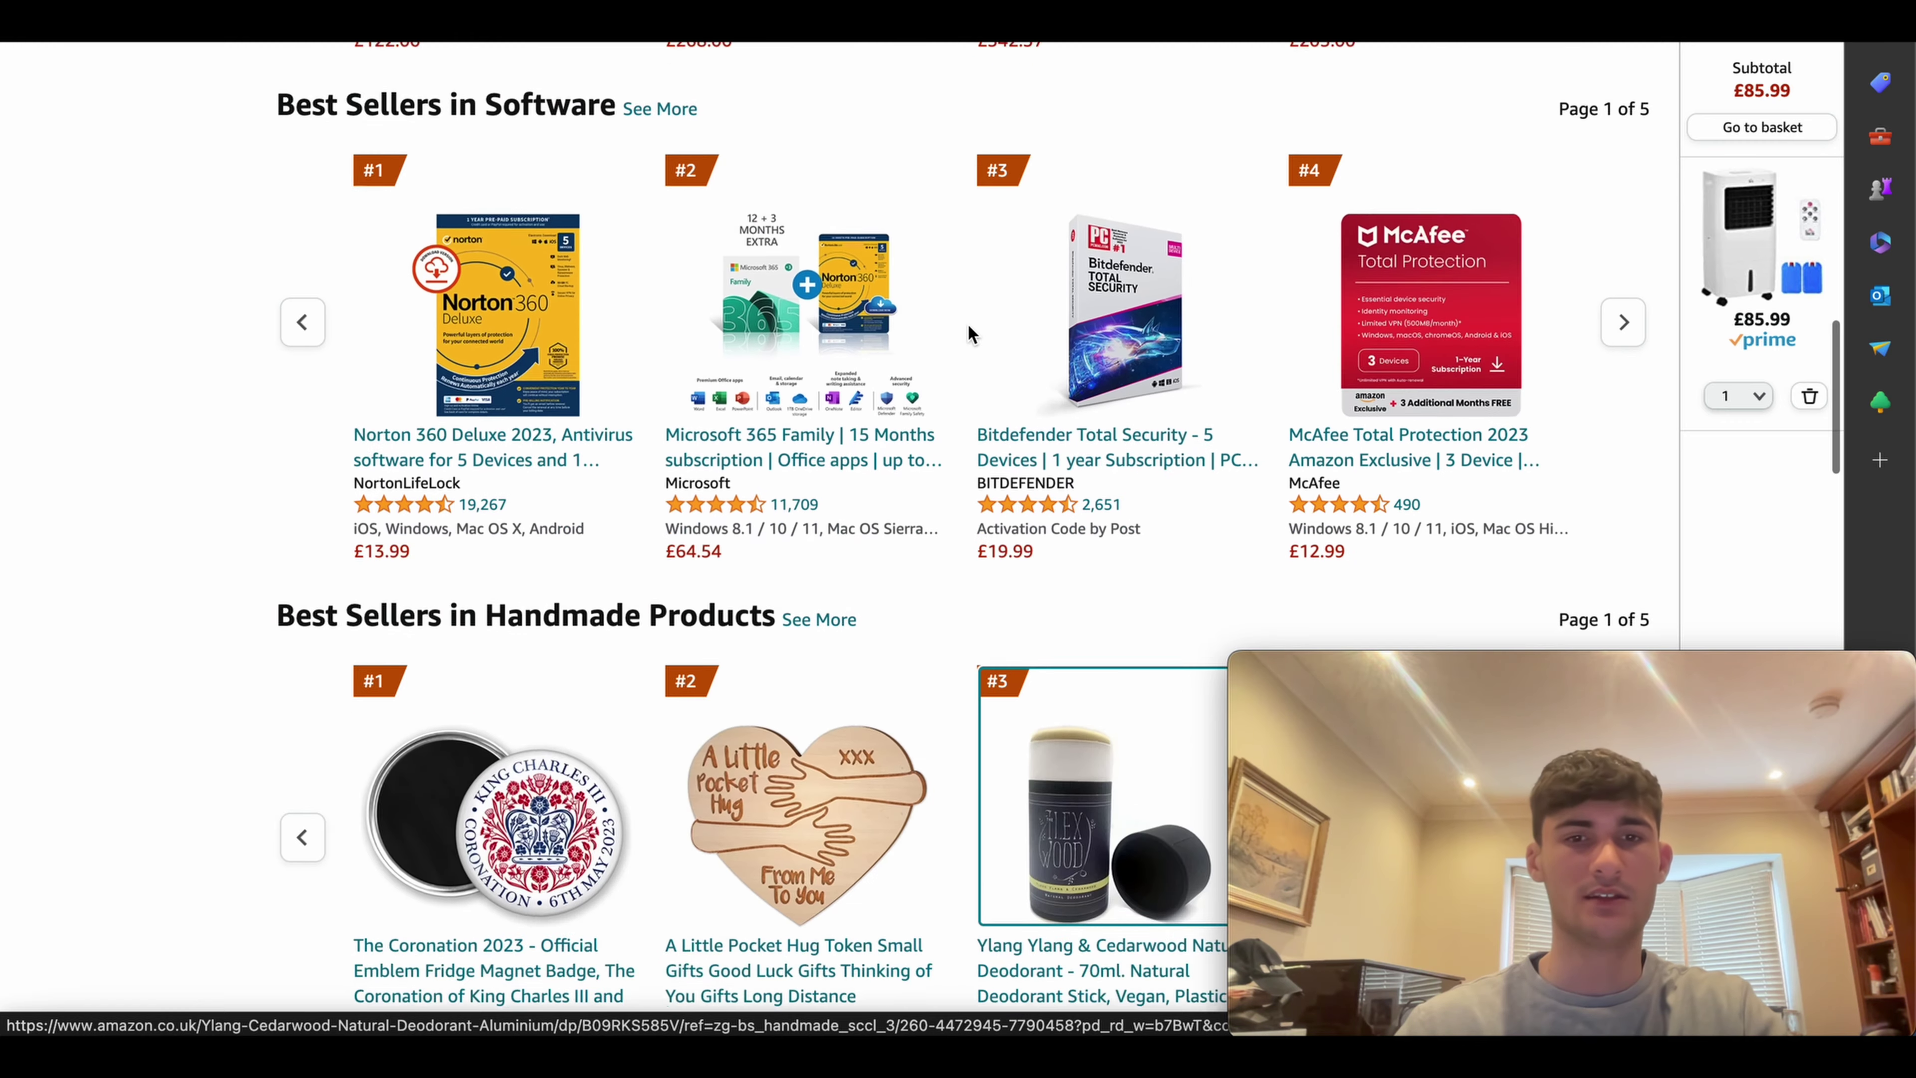
pyautogui.rightClick(768, 415)
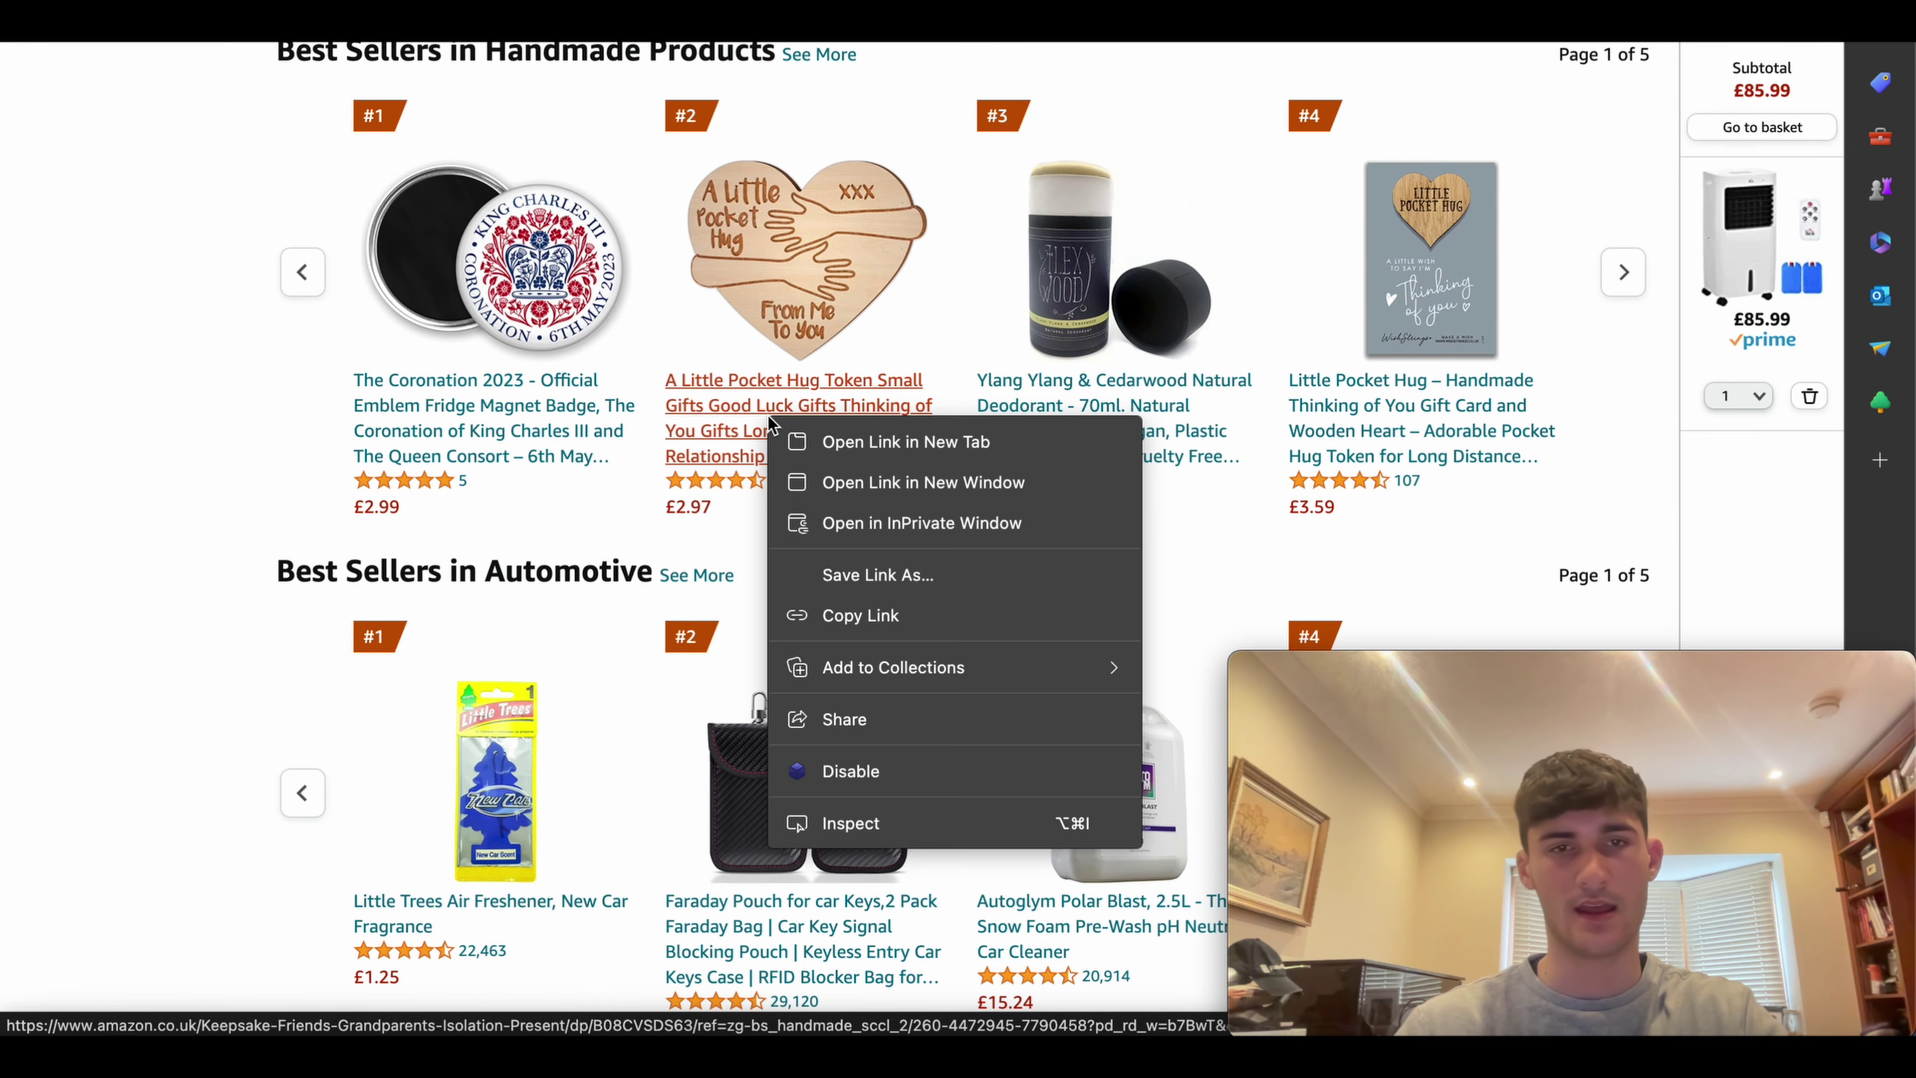
pyautogui.click(800, 616)
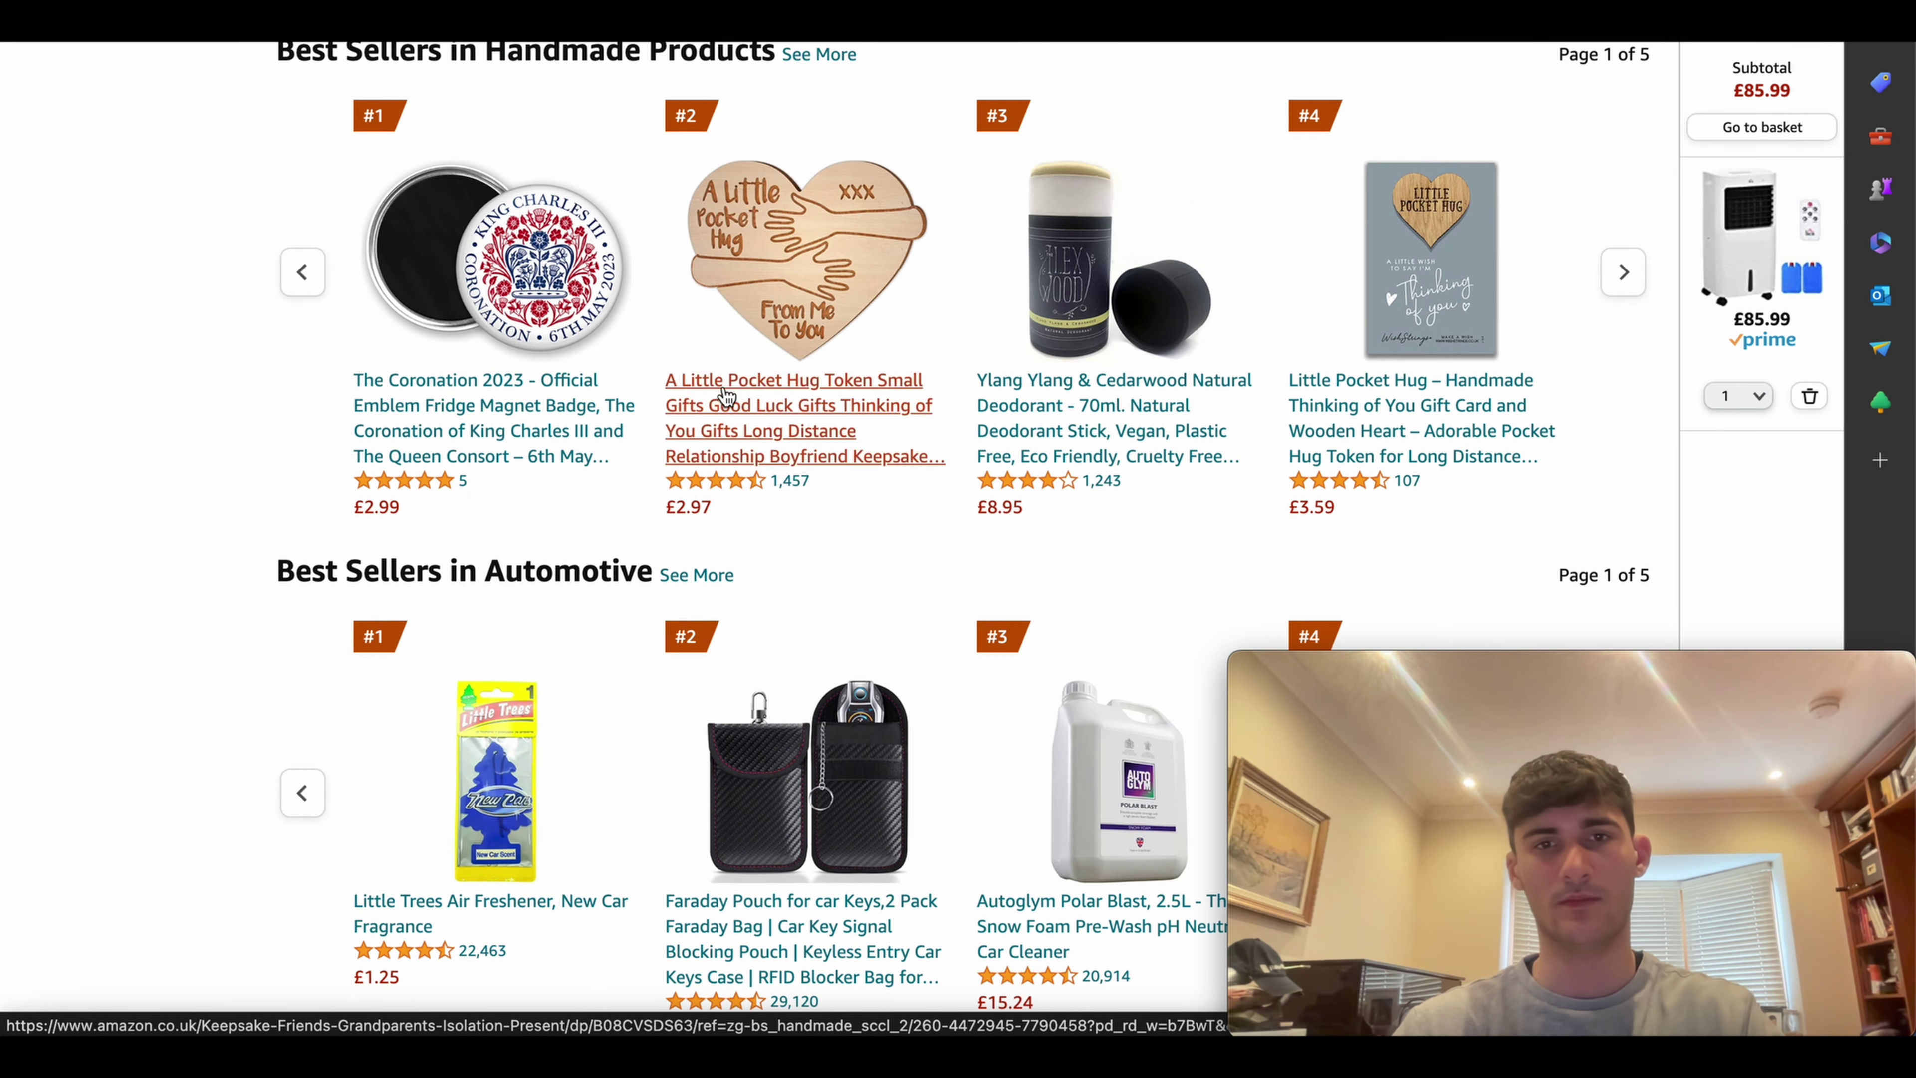
# Step: Return to Easync and paste the copied Amazon product link into the Add Product dialog's URLs or product IDs
pyautogui.hotkey('ctrl', 'Tab')
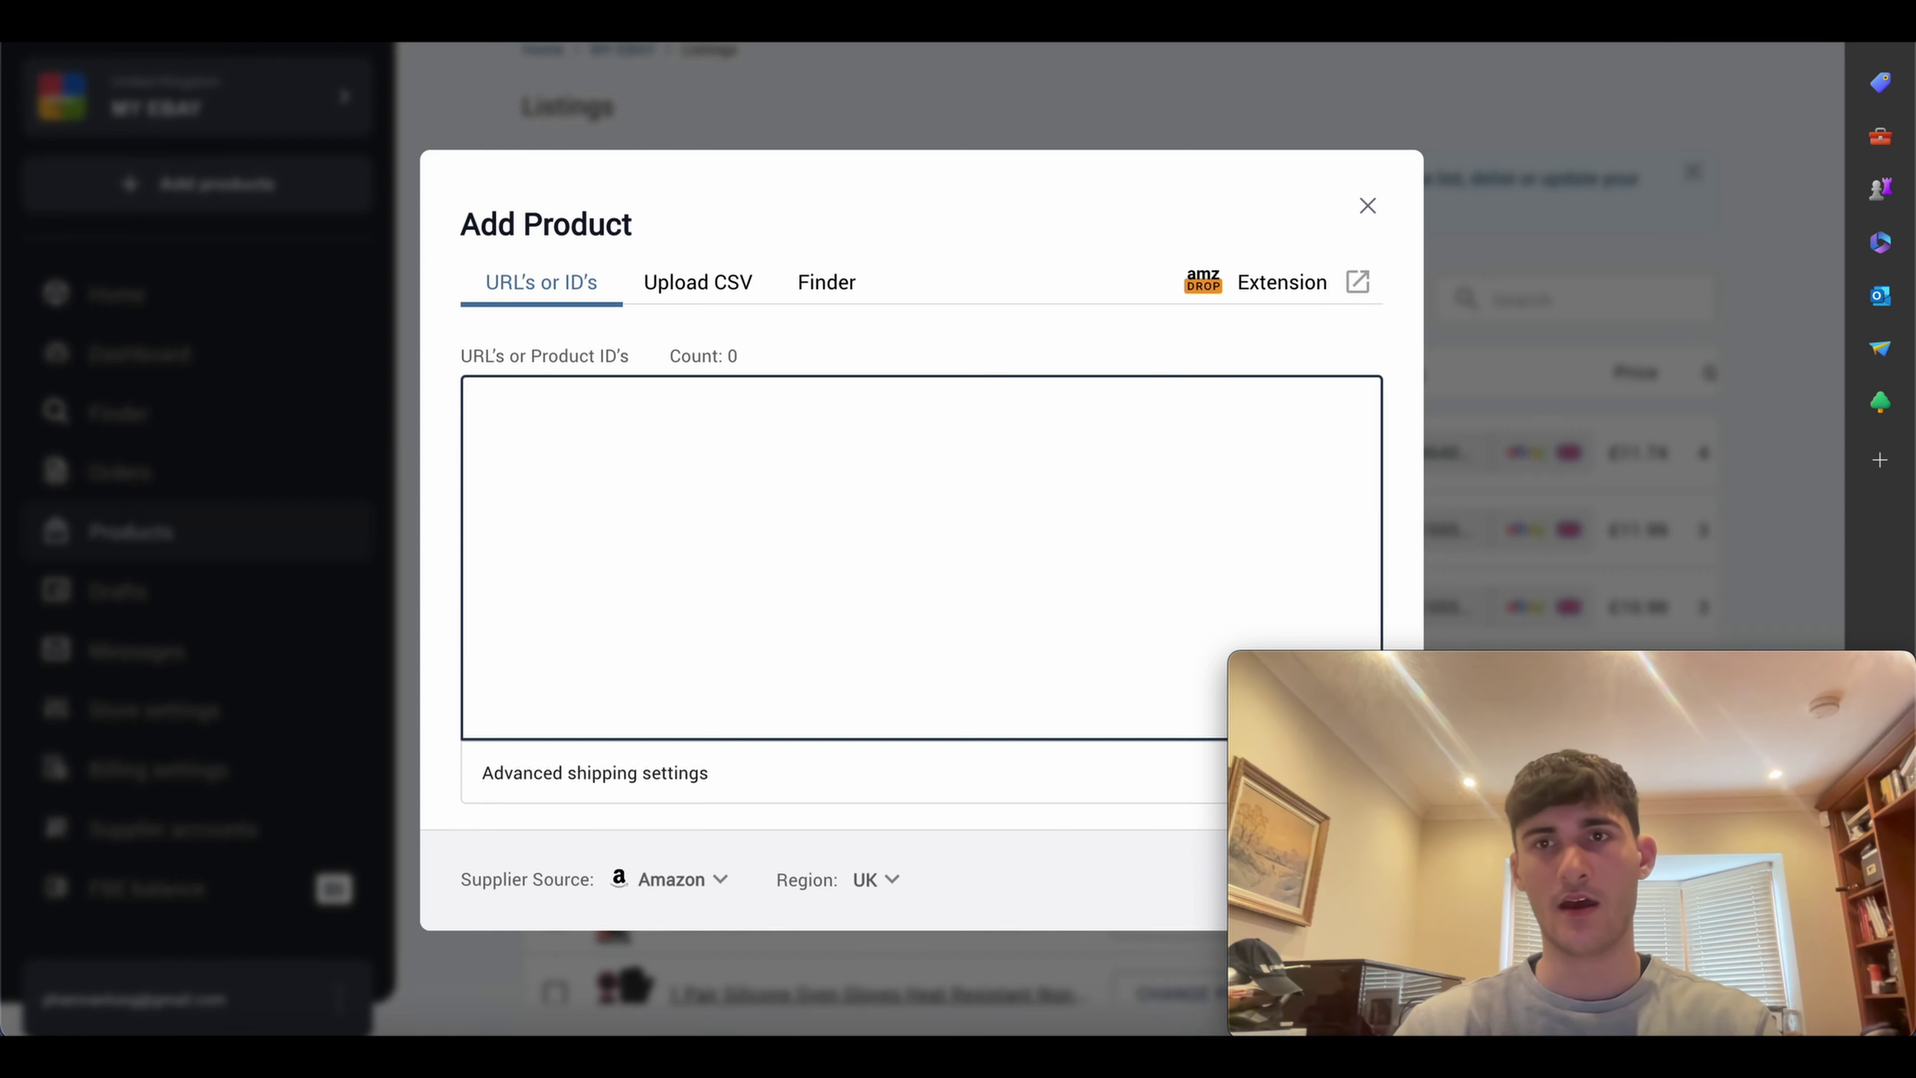
pyautogui.click(813, 436)
pyautogui.hotkey('ctrl', 'v')
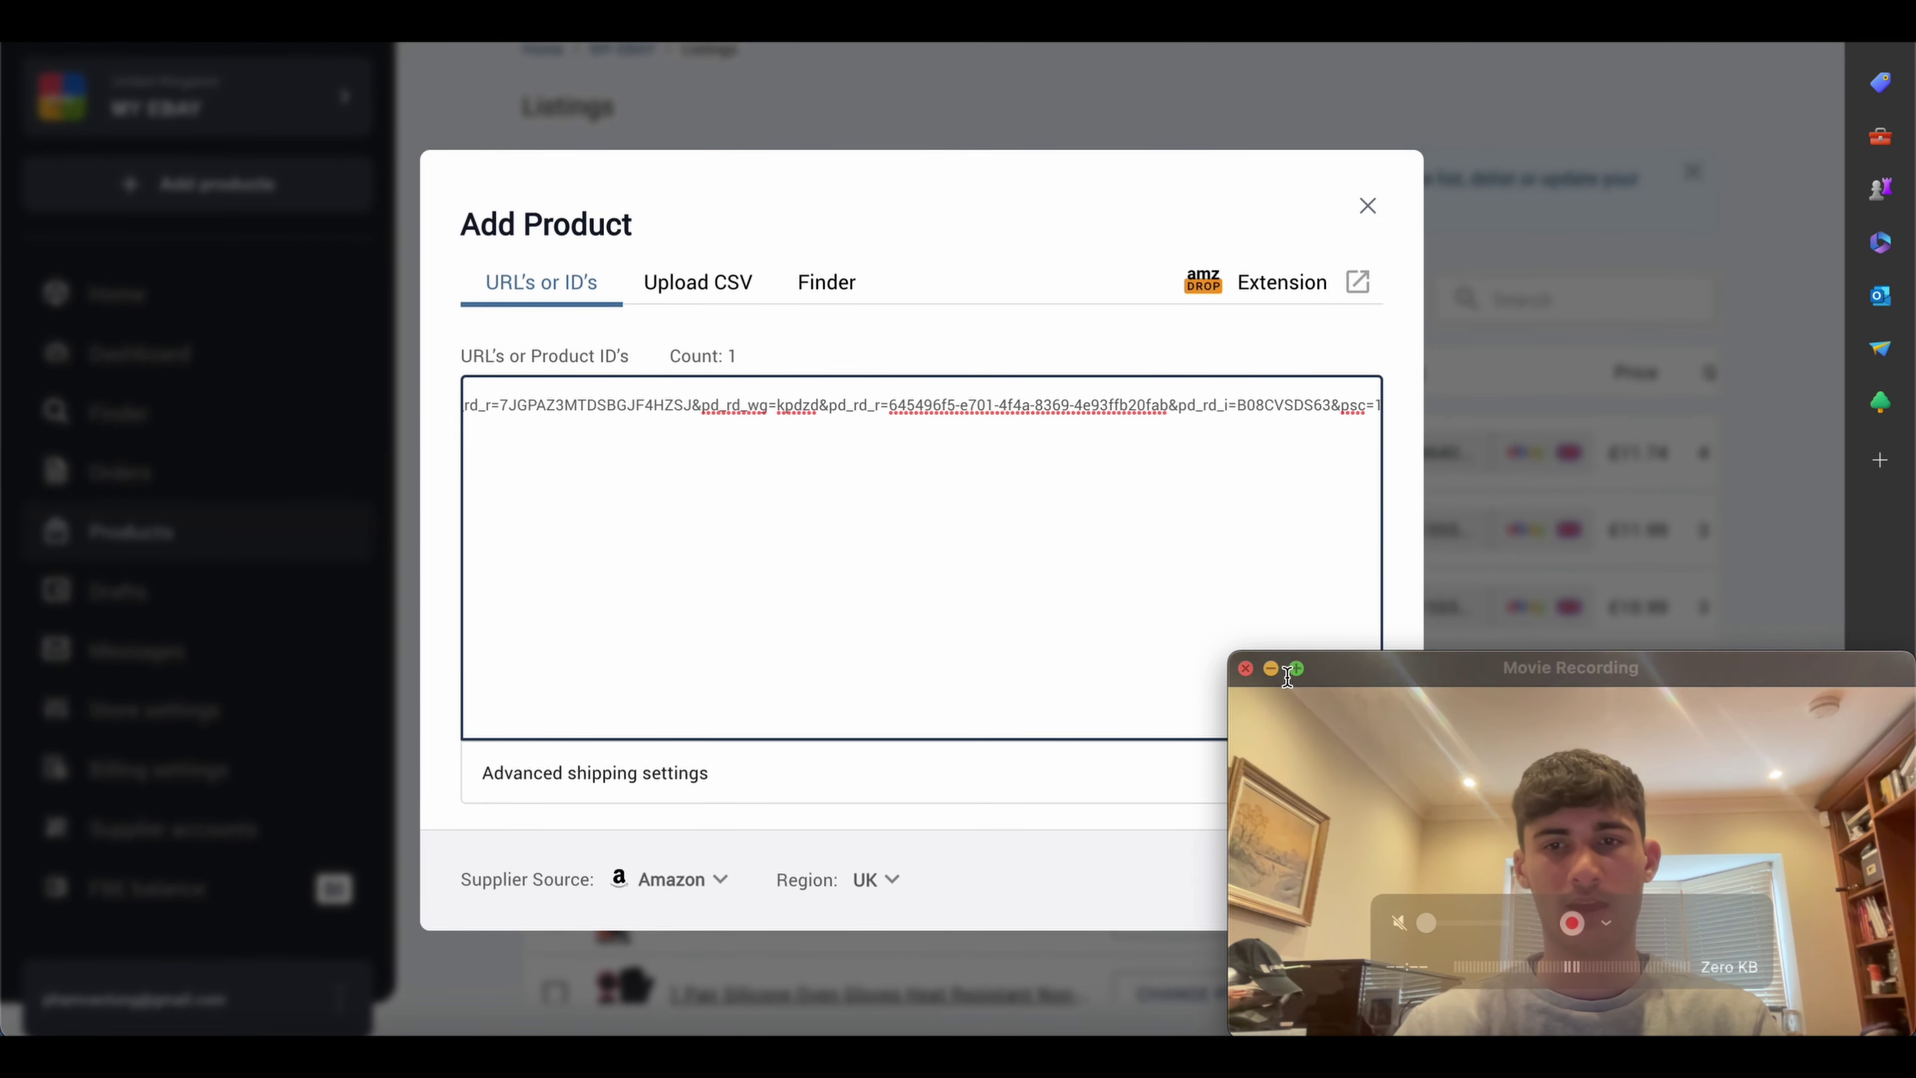
pyautogui.moveTo(1338, 672)
pyautogui.mouseDown()
pyautogui.moveTo(1449, 857)
pyautogui.moveTo(1549, 847)
pyautogui.moveTo(1334, 659)
pyautogui.moveTo(1350, 661)
pyautogui.mouseUp()
pyautogui.click(693, 476)
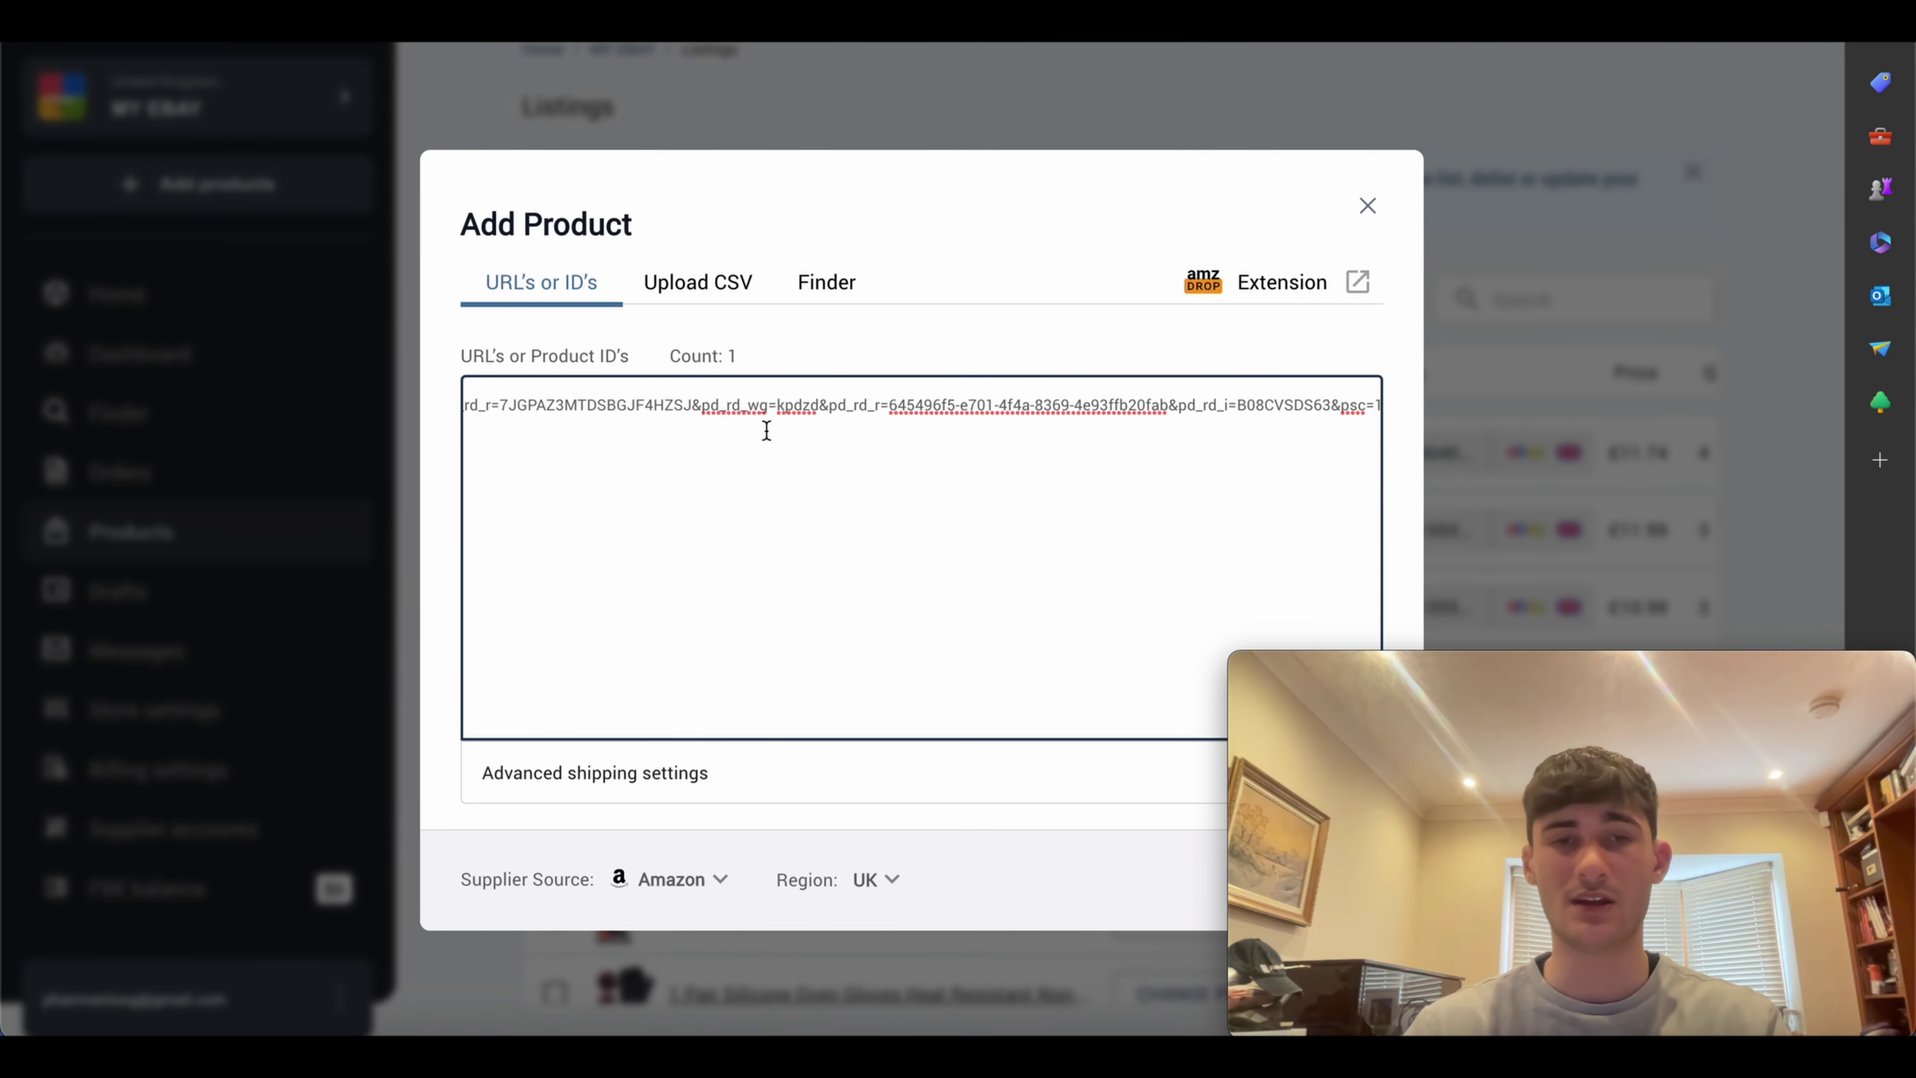
pyautogui.moveTo(674, 405); pyautogui.dragTo(872, 732)
pyautogui.click(943, 722)
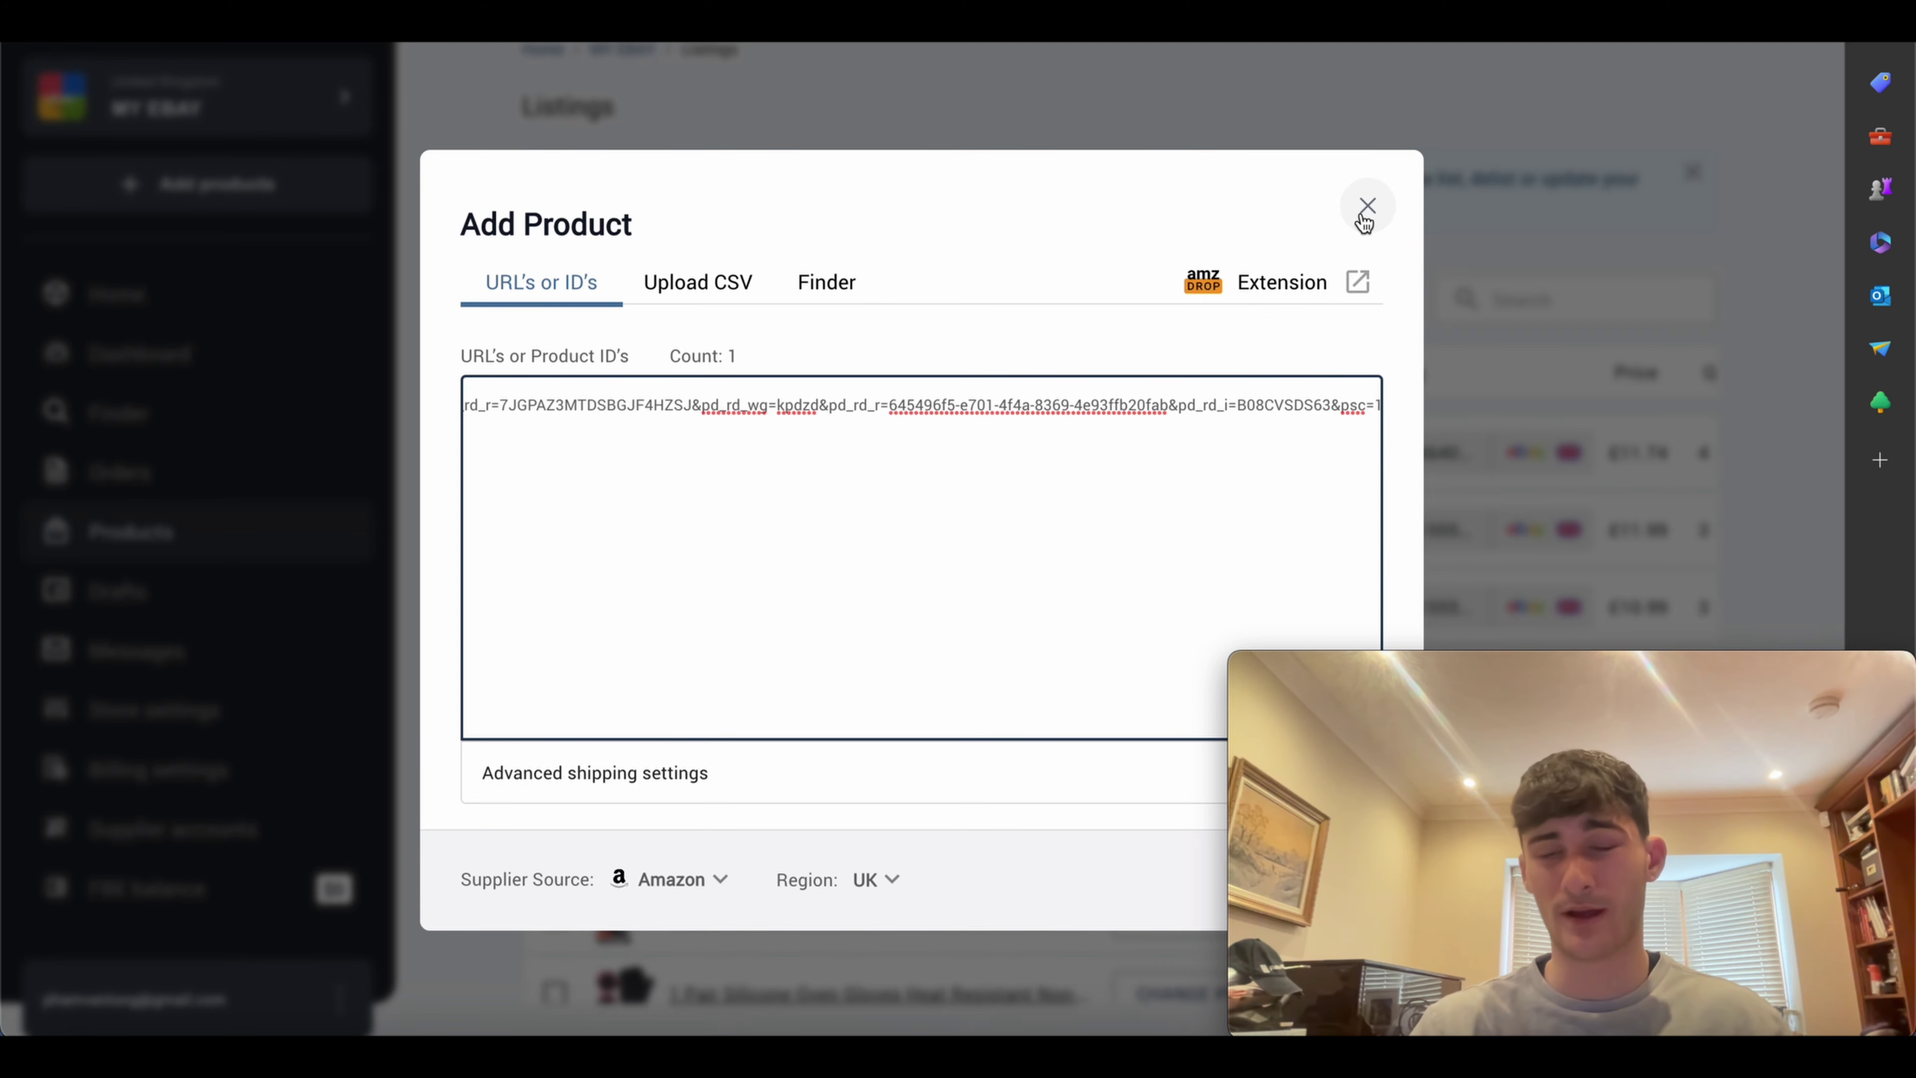
# Step: Set the advanced shipping settings to Prime only and With variants (automatic detection)
pyautogui.click(860, 772)
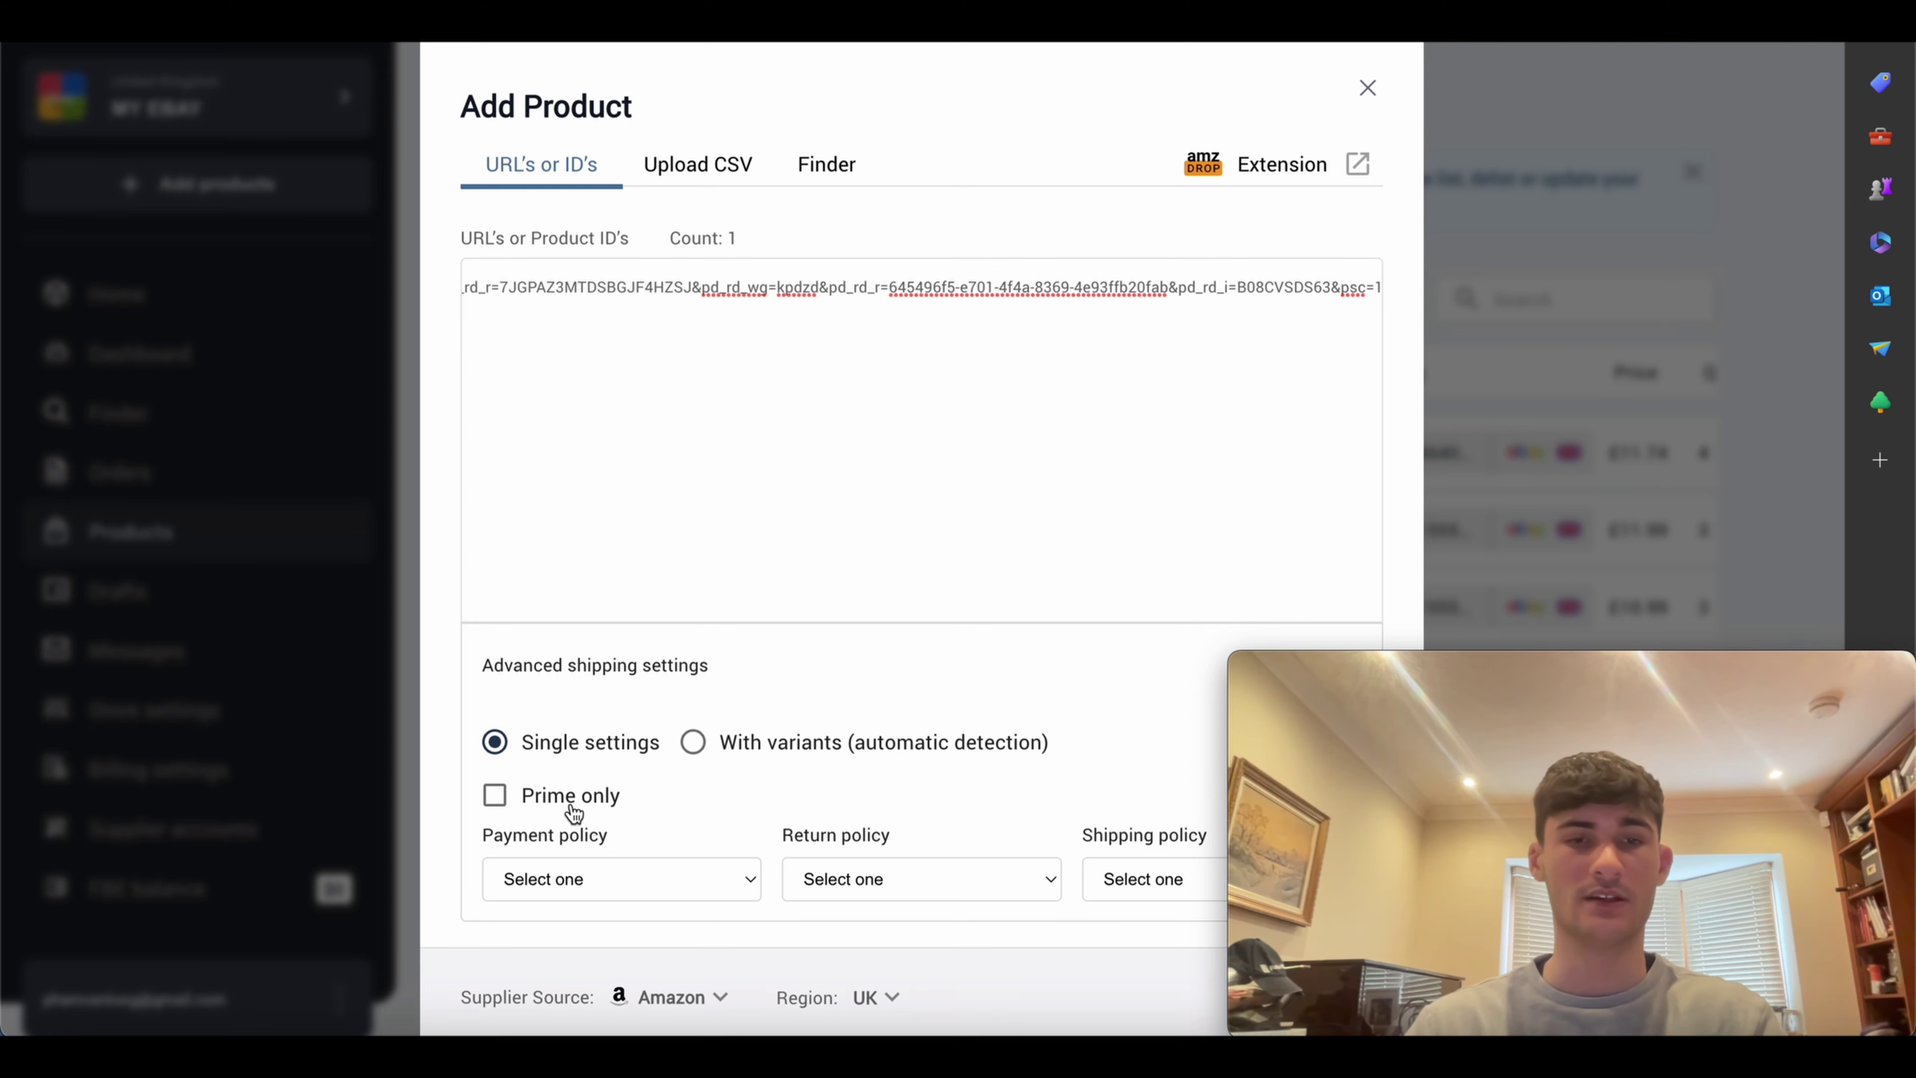
pyautogui.click(570, 806)
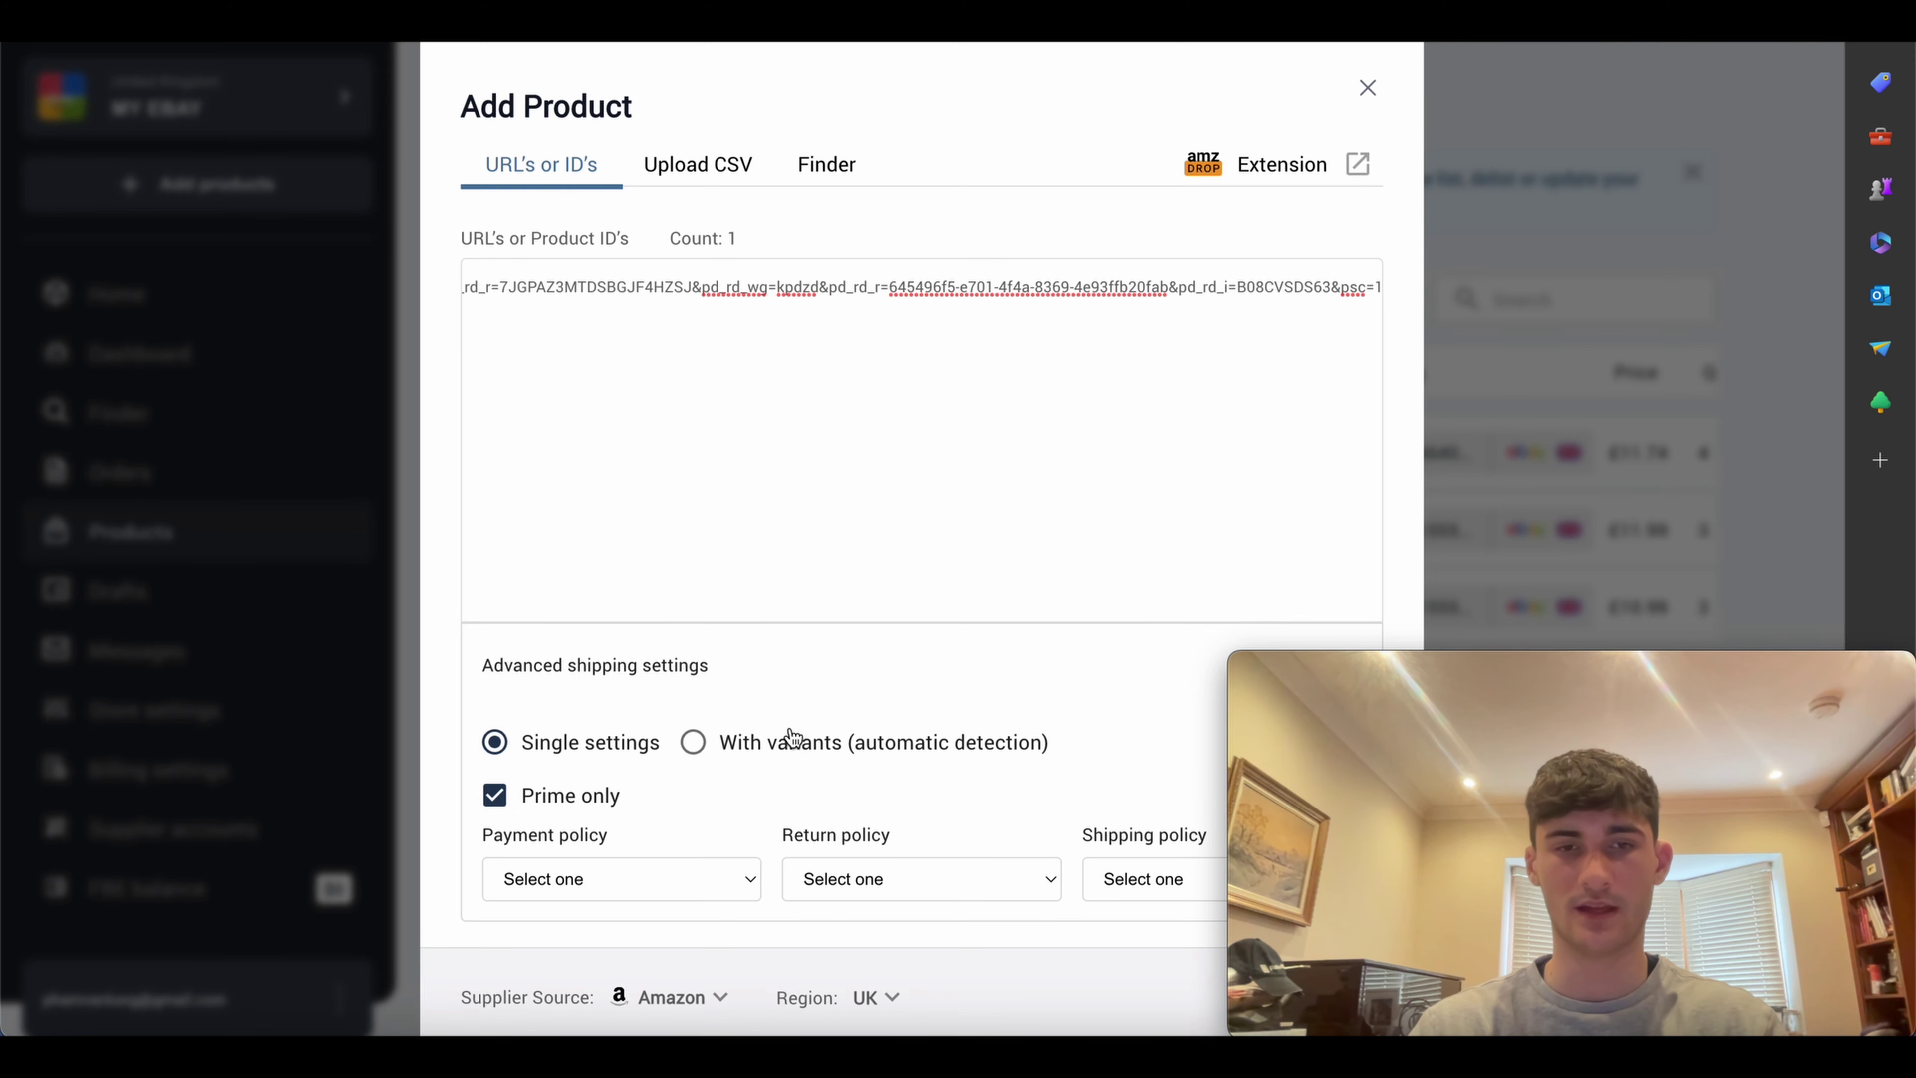
pyautogui.click(695, 745)
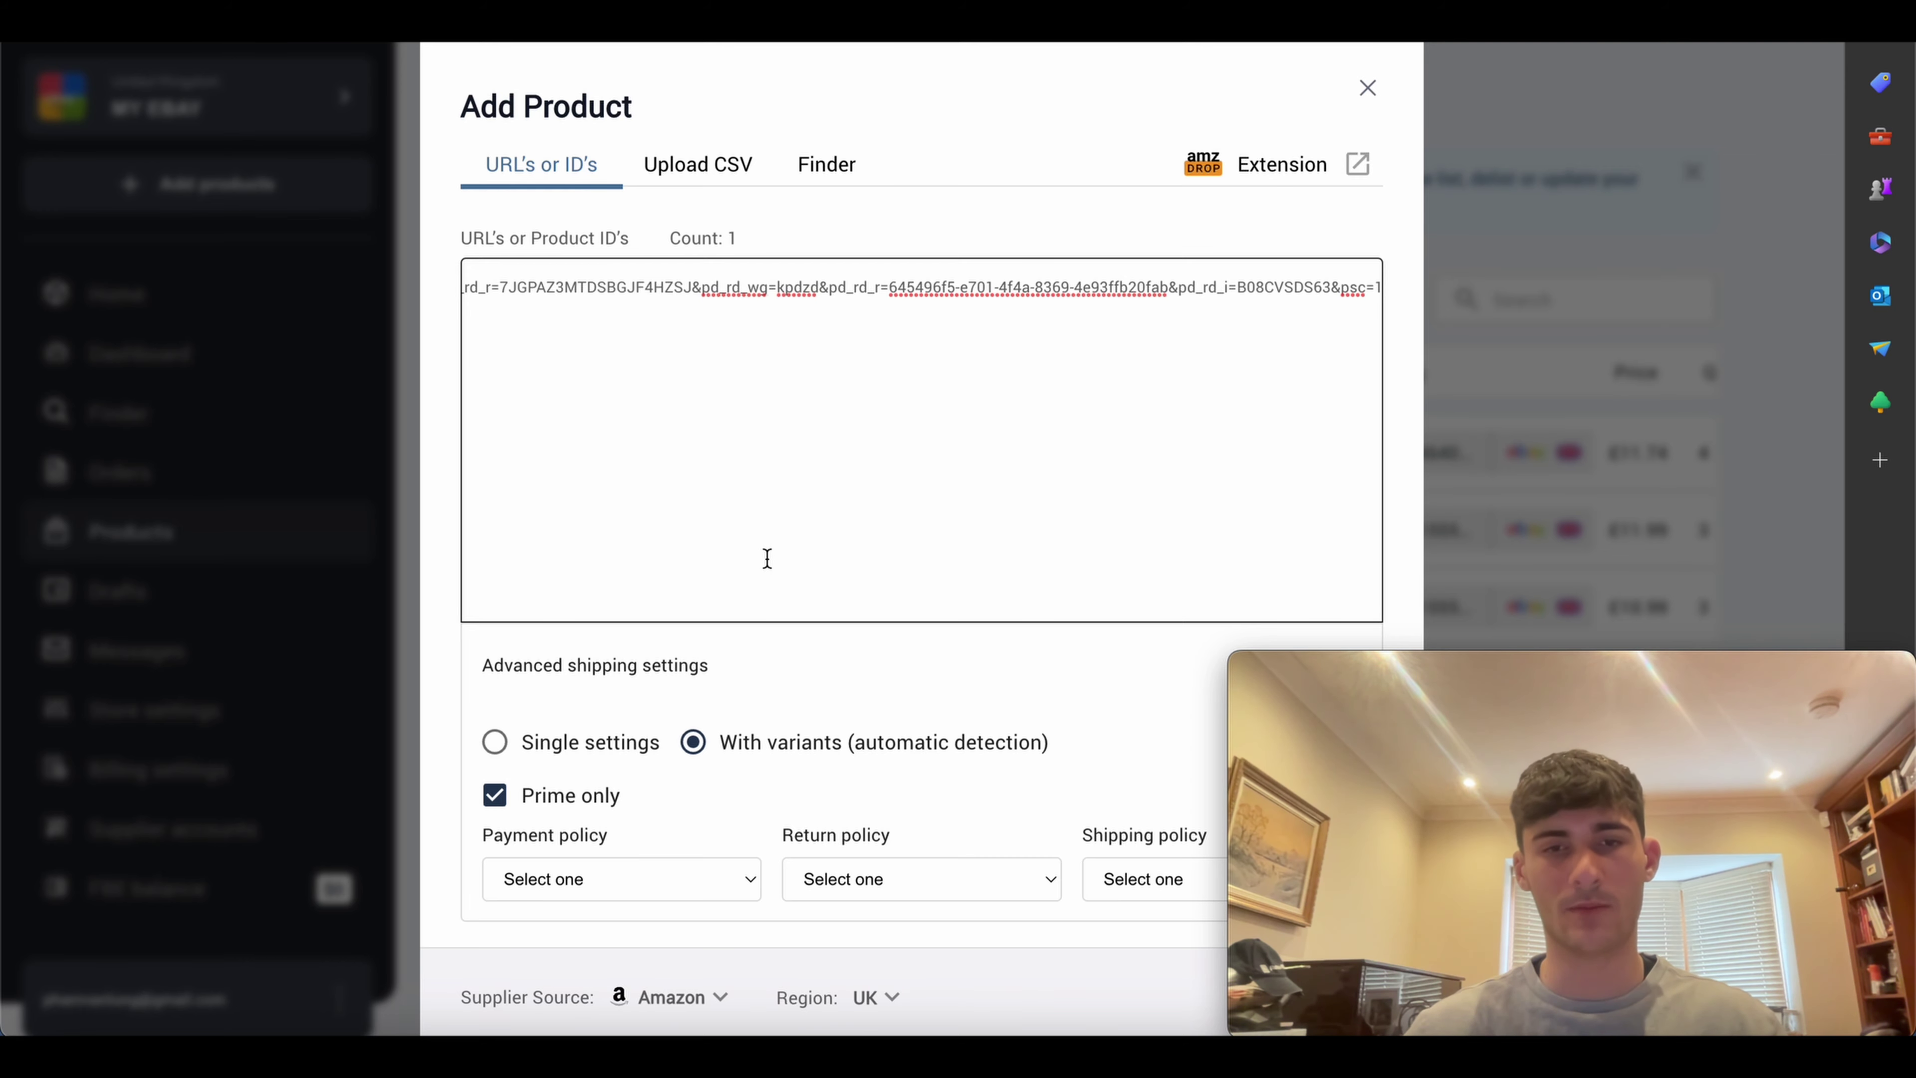
# Step: Check the payment, return and shipping policy options available for the product being added
pyautogui.click(623, 882)
pyautogui.click(570, 867)
pyautogui.click(878, 858)
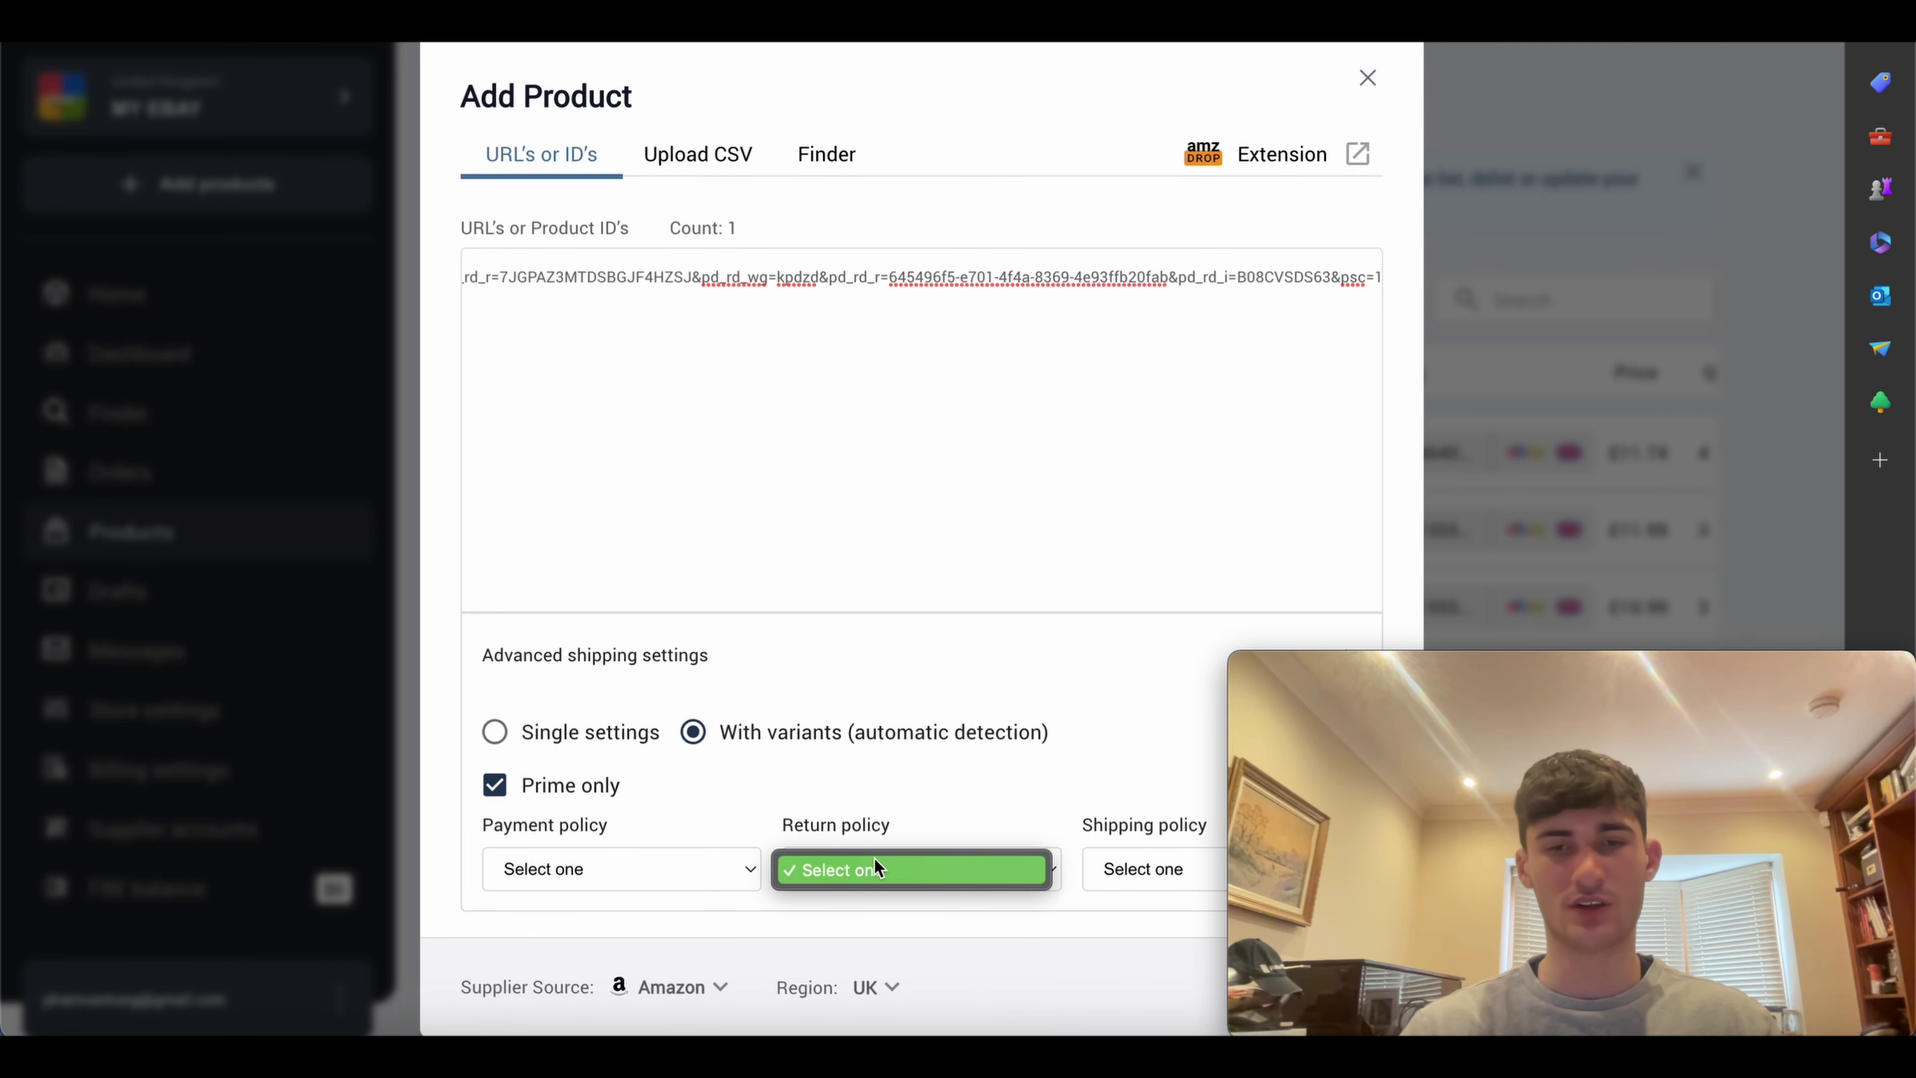
pyautogui.click(872, 857)
pyautogui.click(1166, 870)
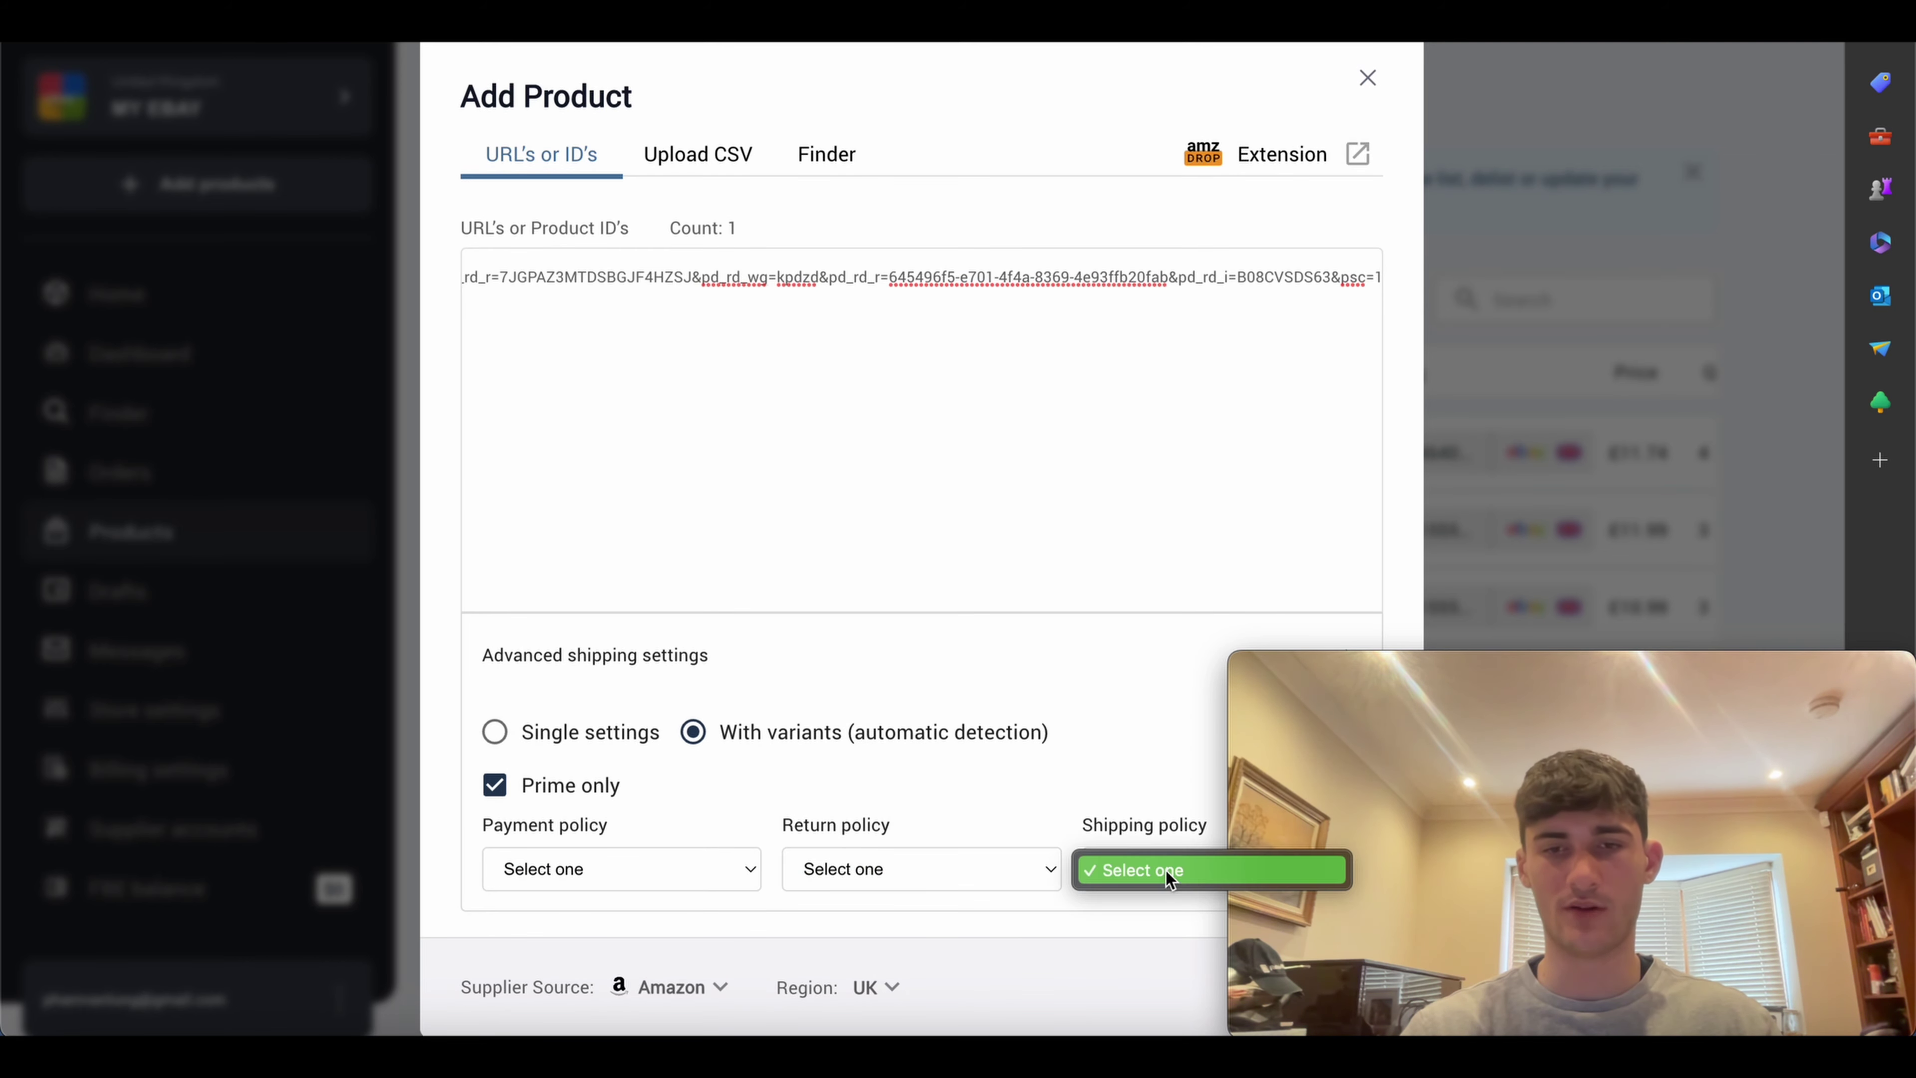
pyautogui.click(1128, 855)
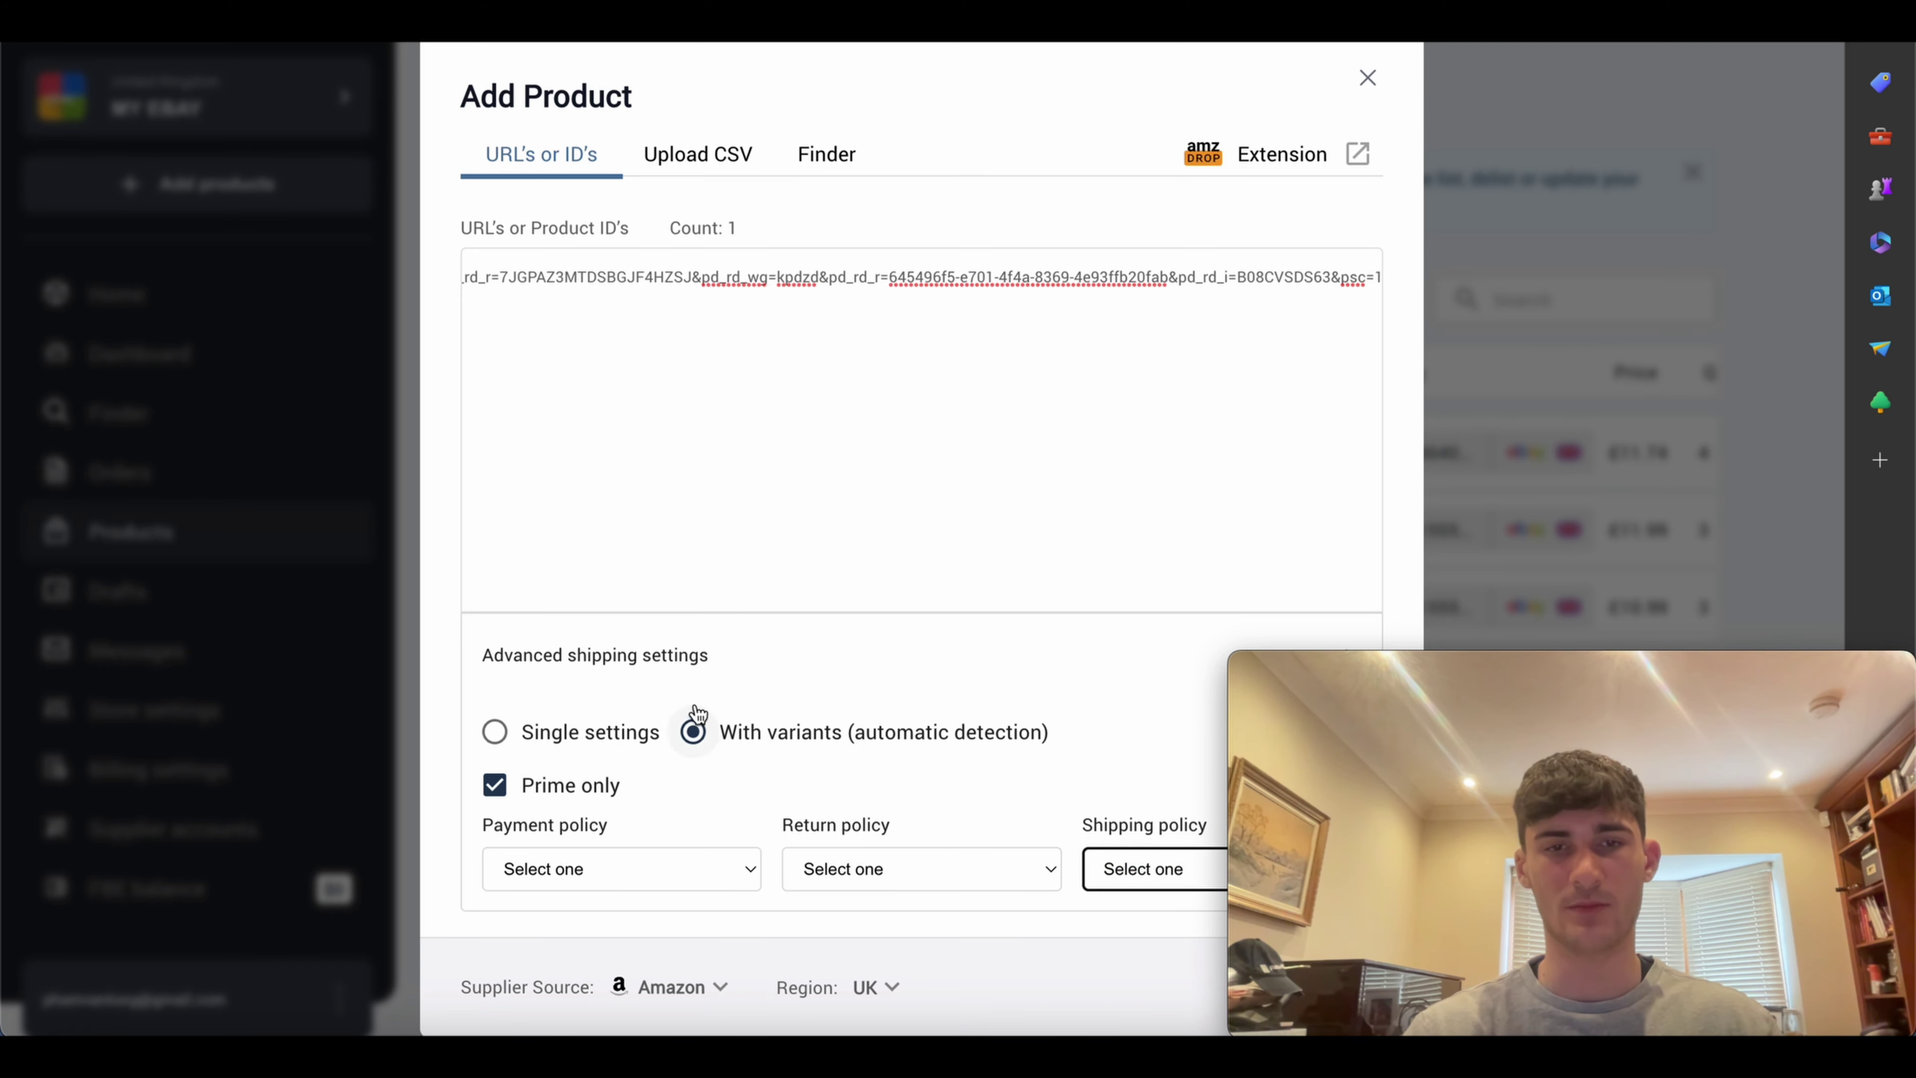
# Step: Switch the Add Product dialog from adding by URL or product ID to the CSV upload option
pyautogui.moveTo(625, 256); pyautogui.dragTo(747, 394)
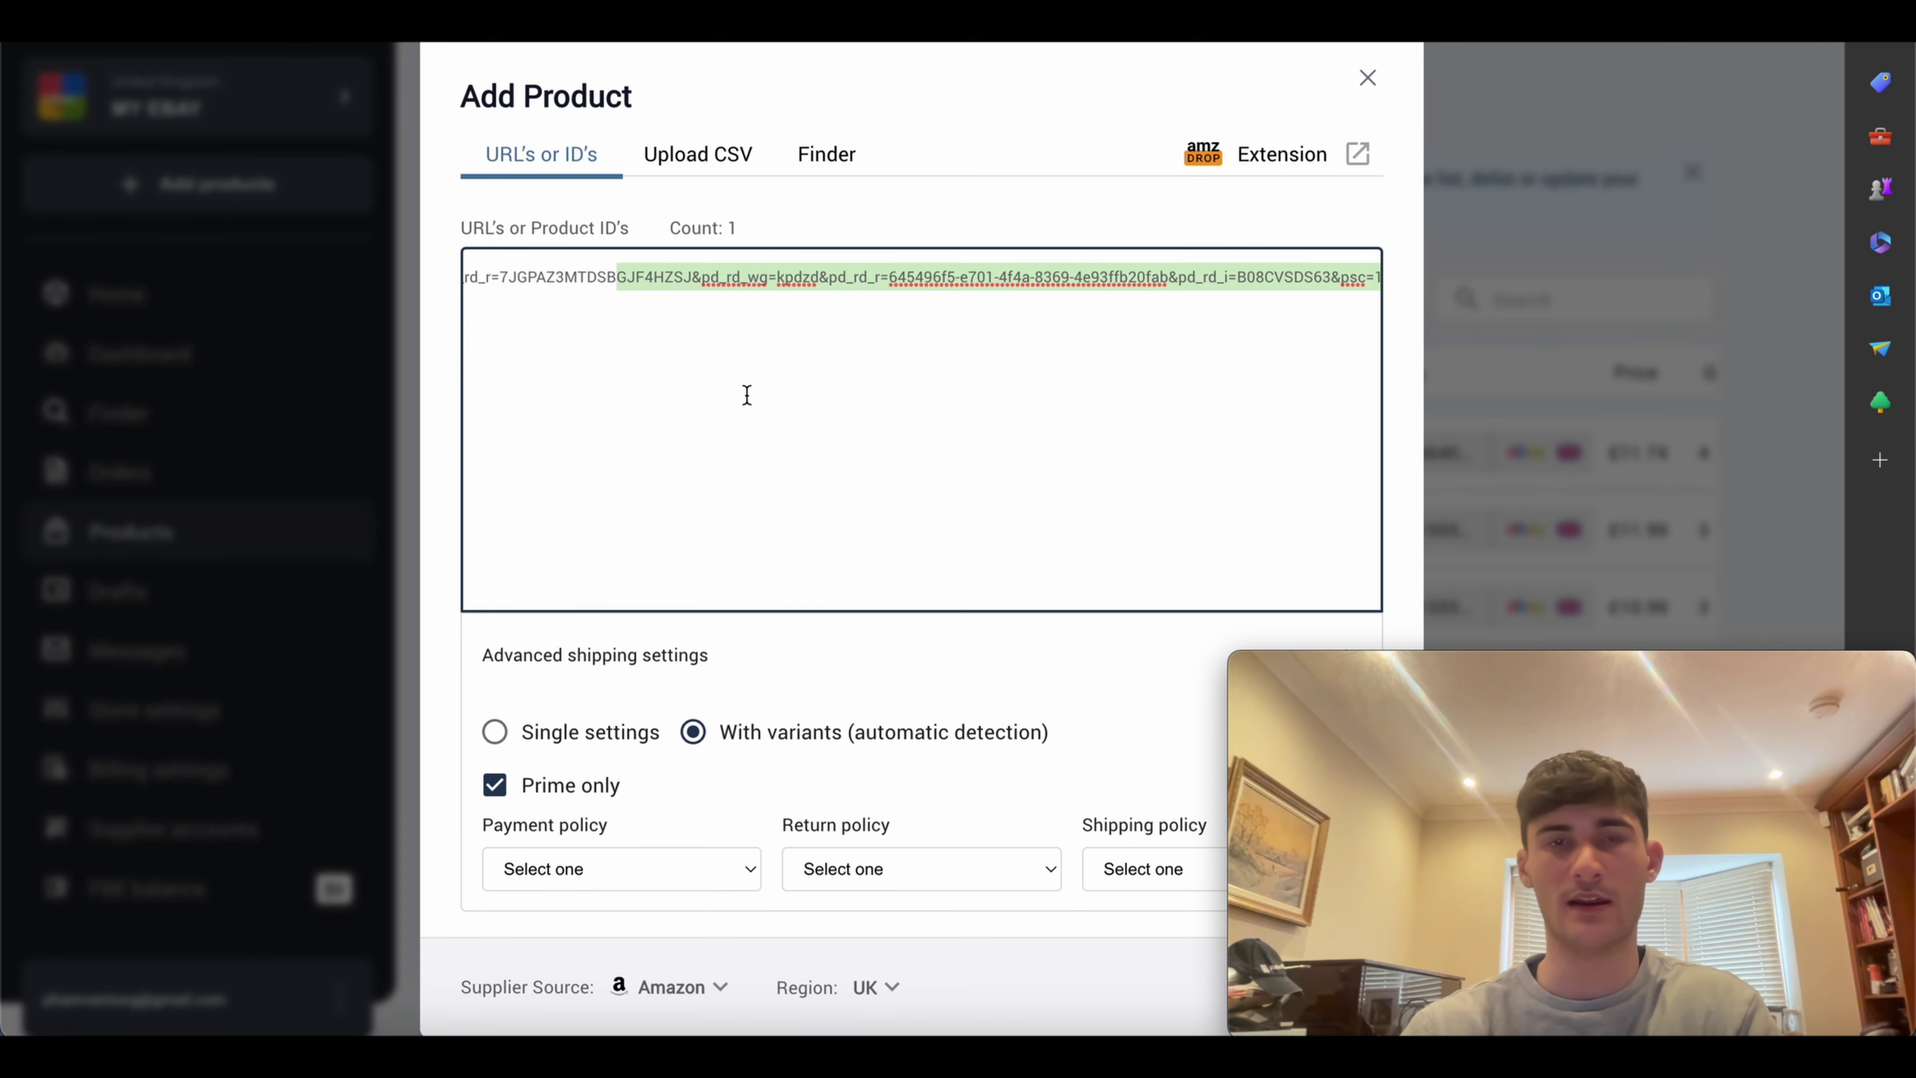
pyautogui.click(747, 395)
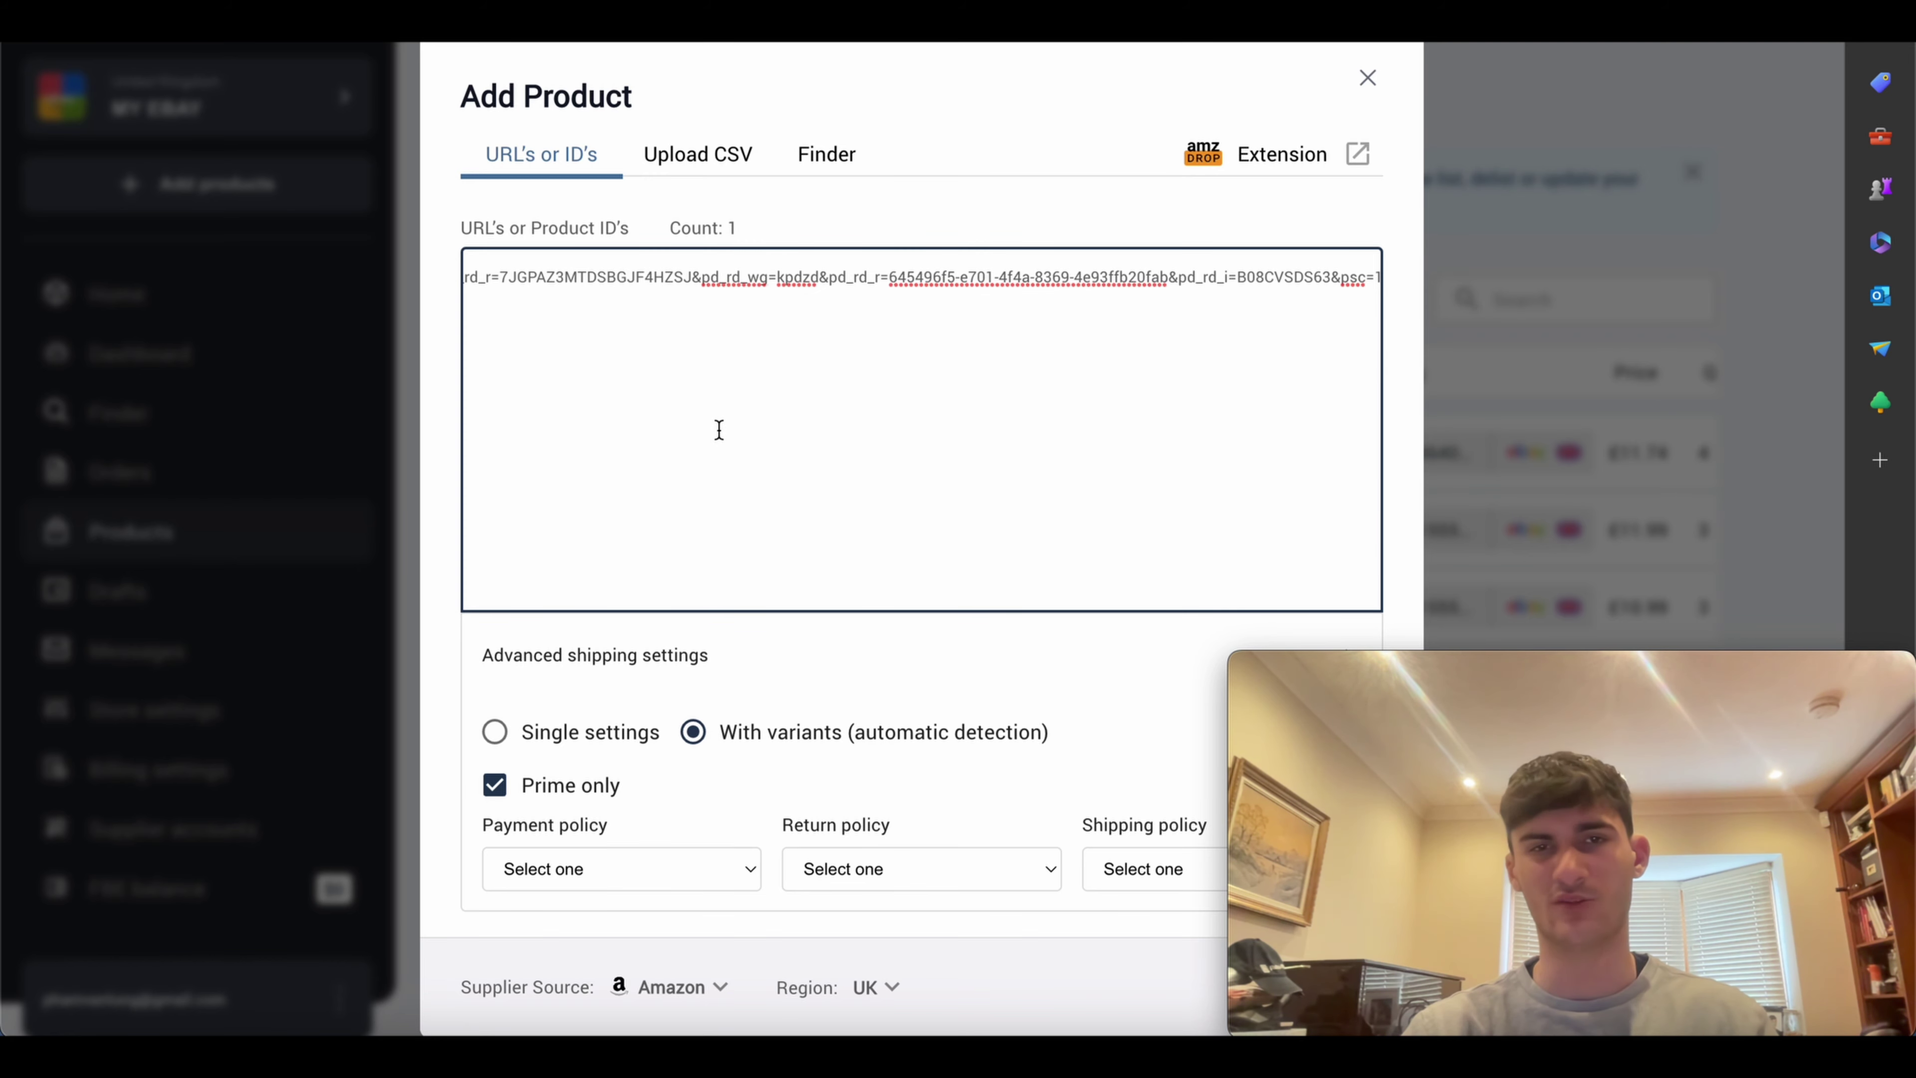
pyautogui.click(694, 161)
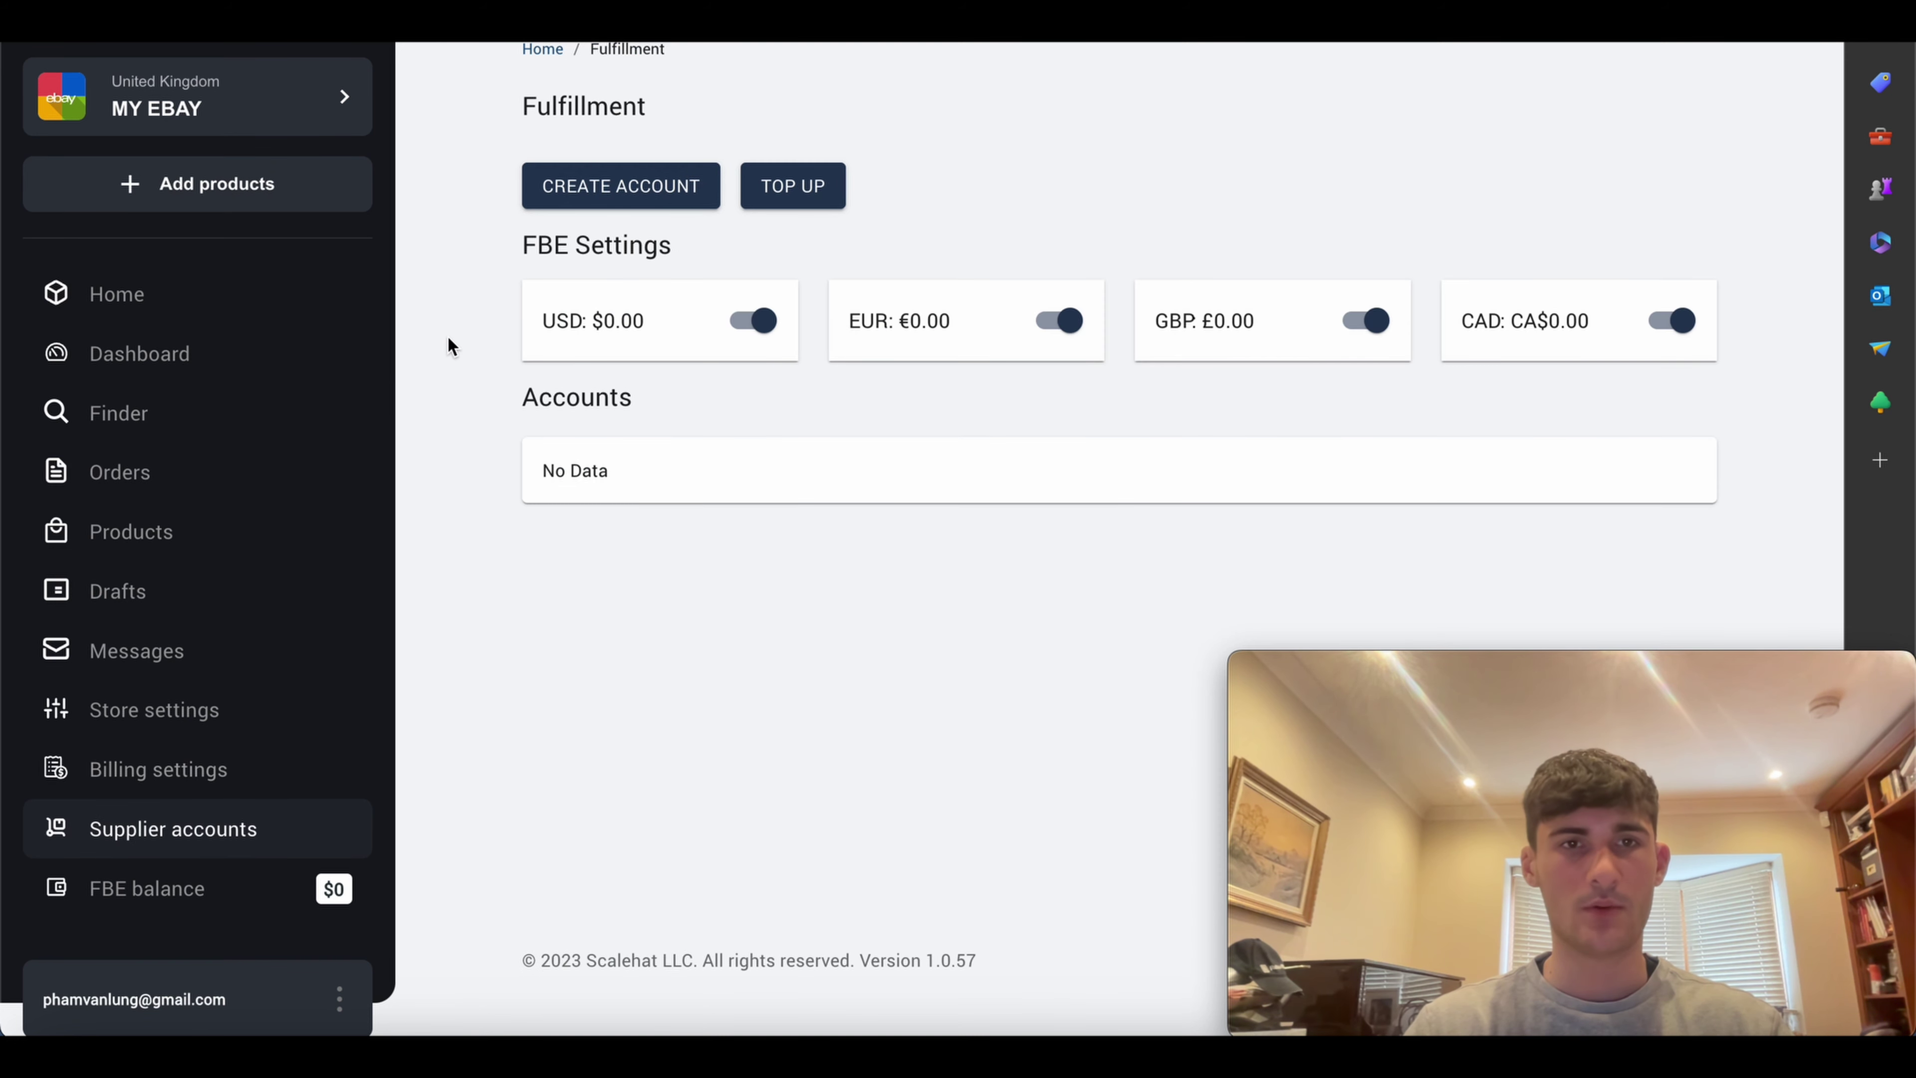
# Step: Start creating a fulfillment account under the supplier accounts with amazon.co.uk as its platform
pyautogui.scroll(1, 547, 111)
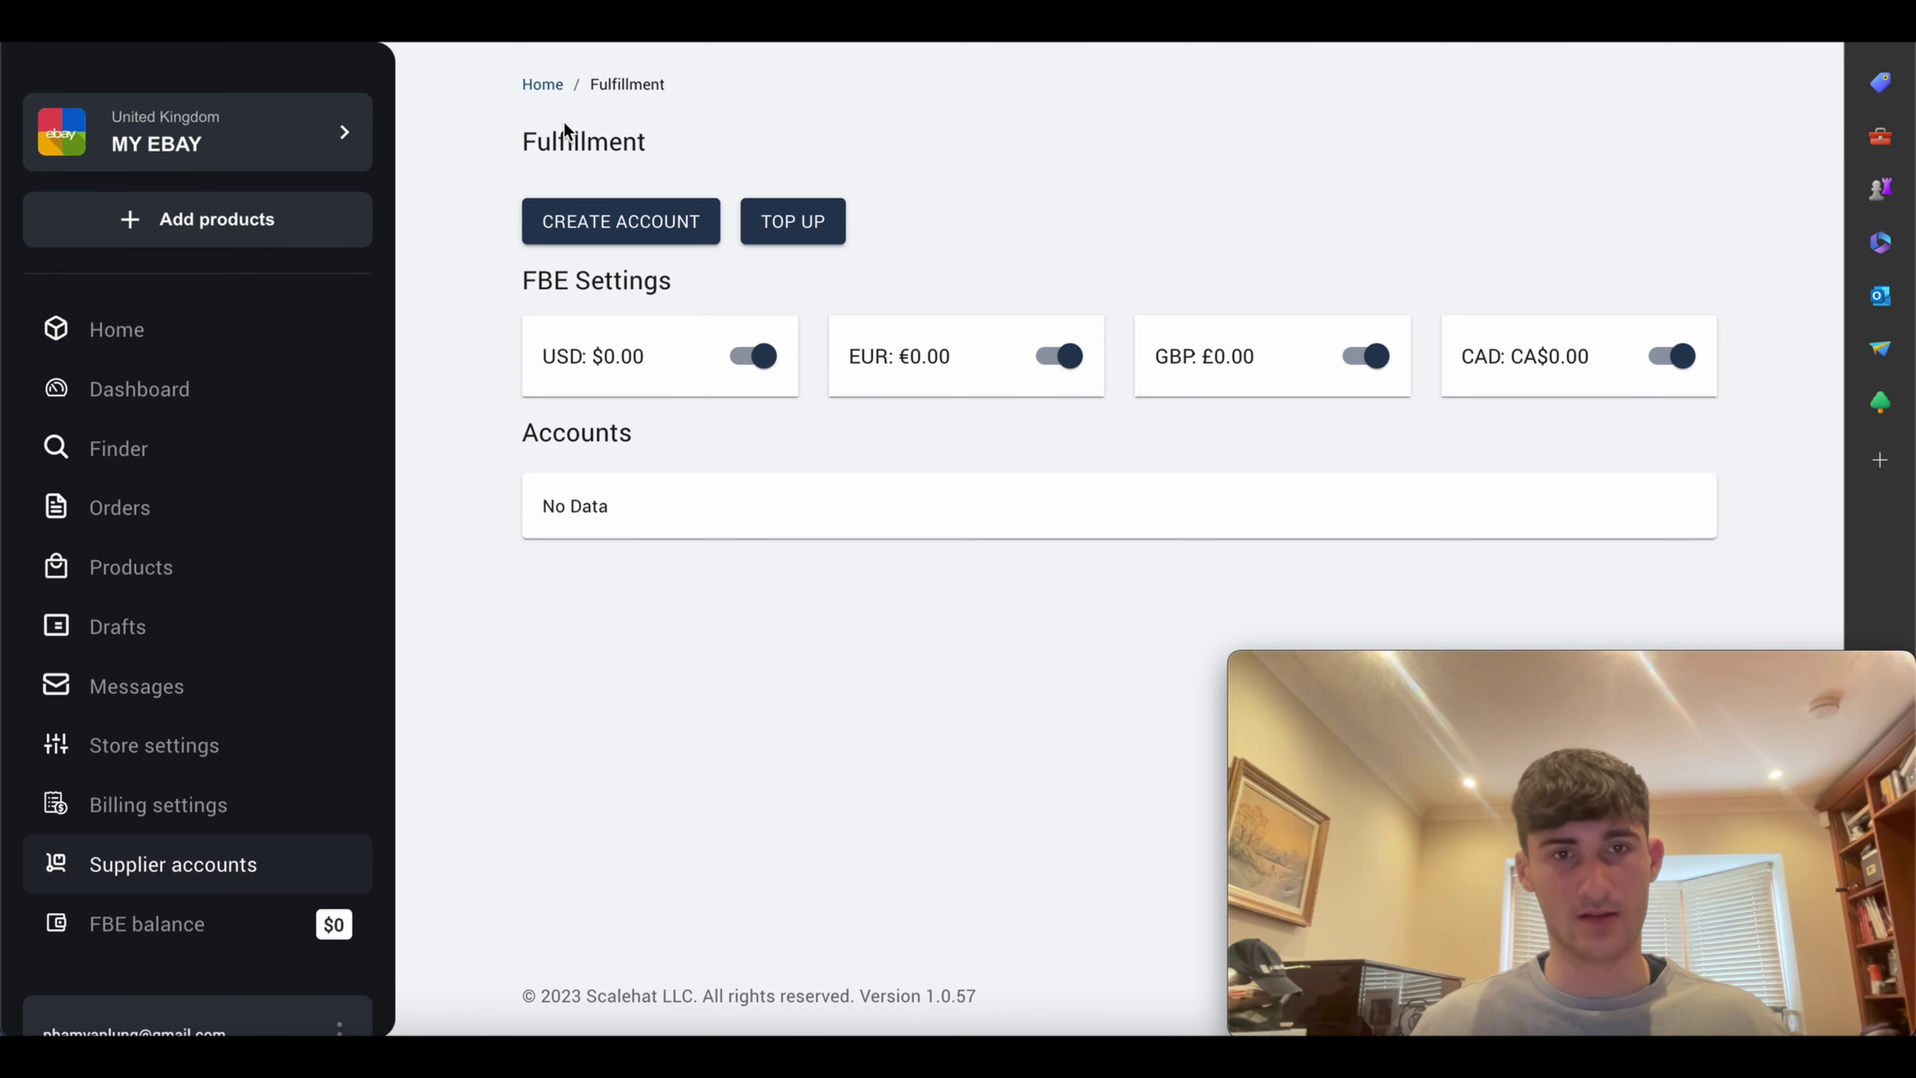
pyautogui.click(596, 225)
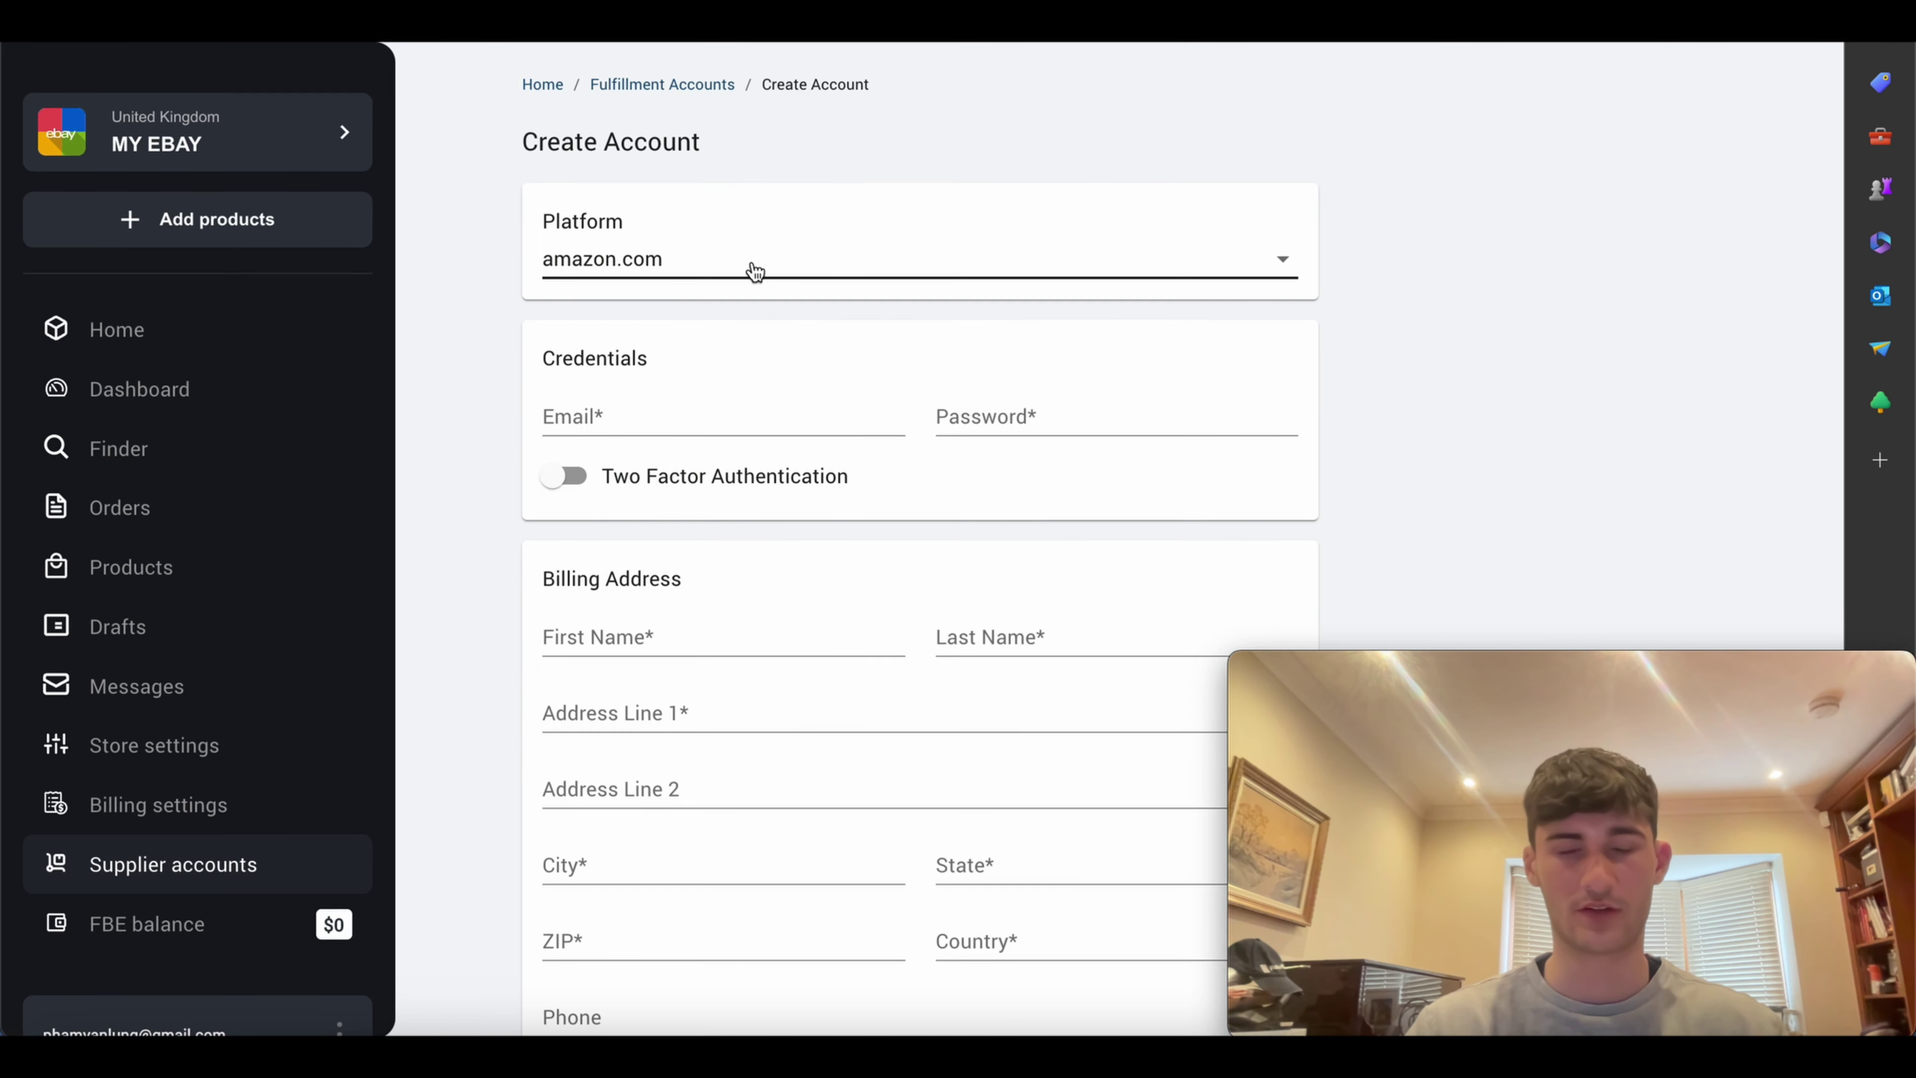
pyautogui.click(755, 271)
pyautogui.click(701, 233)
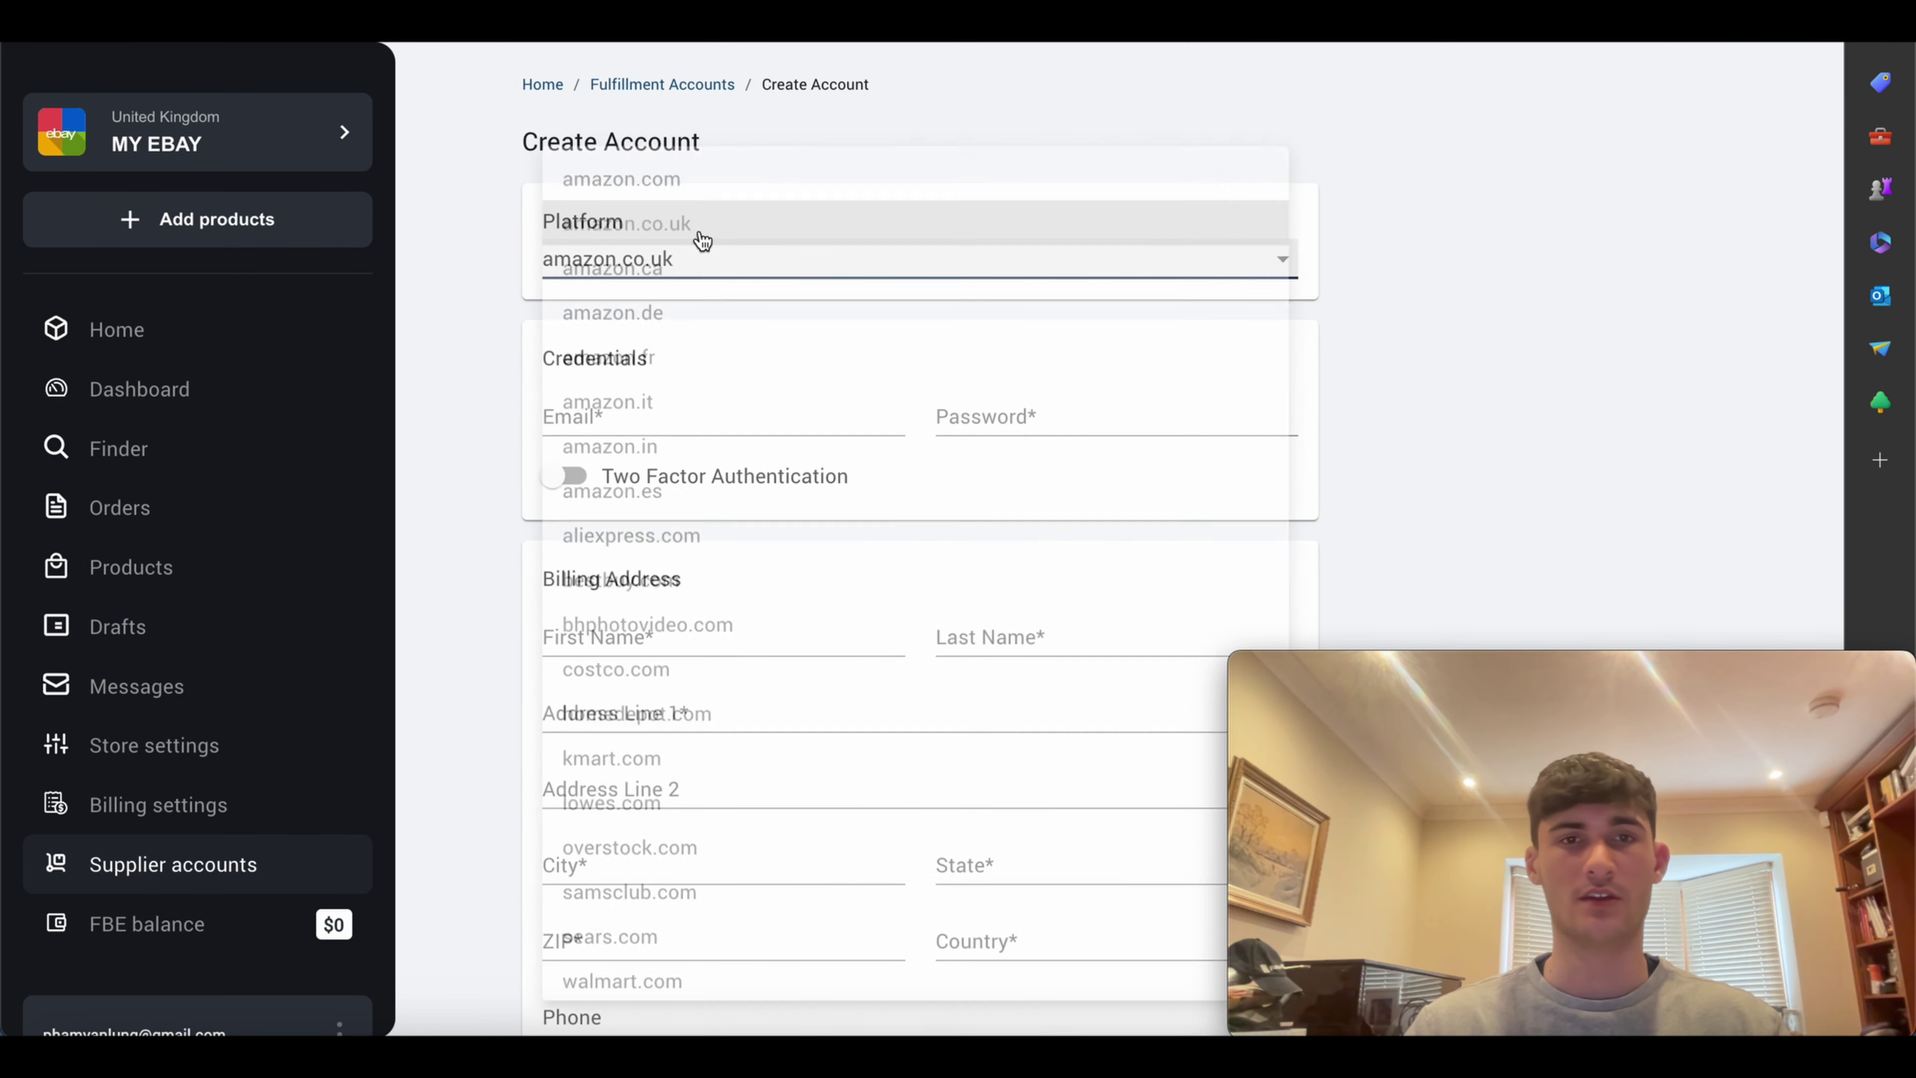
pyautogui.click(674, 276)
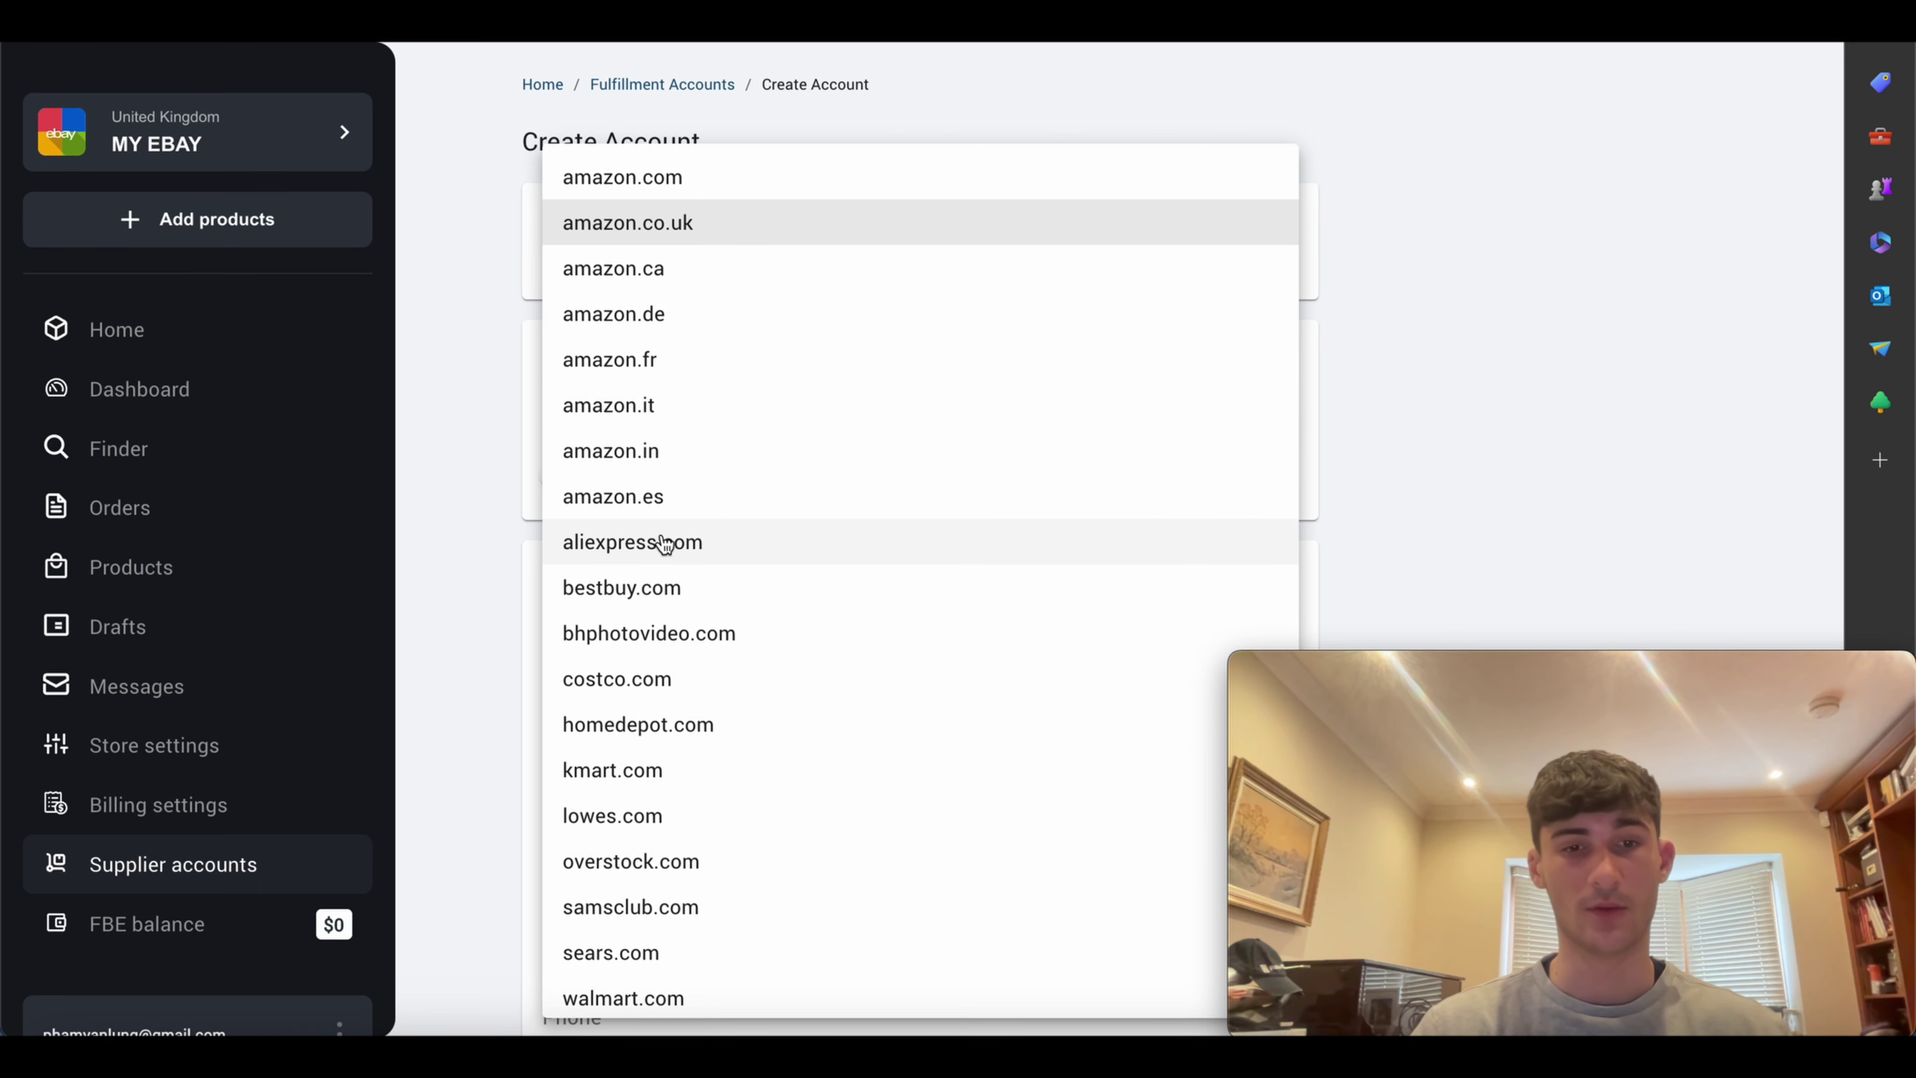
pyautogui.click(678, 242)
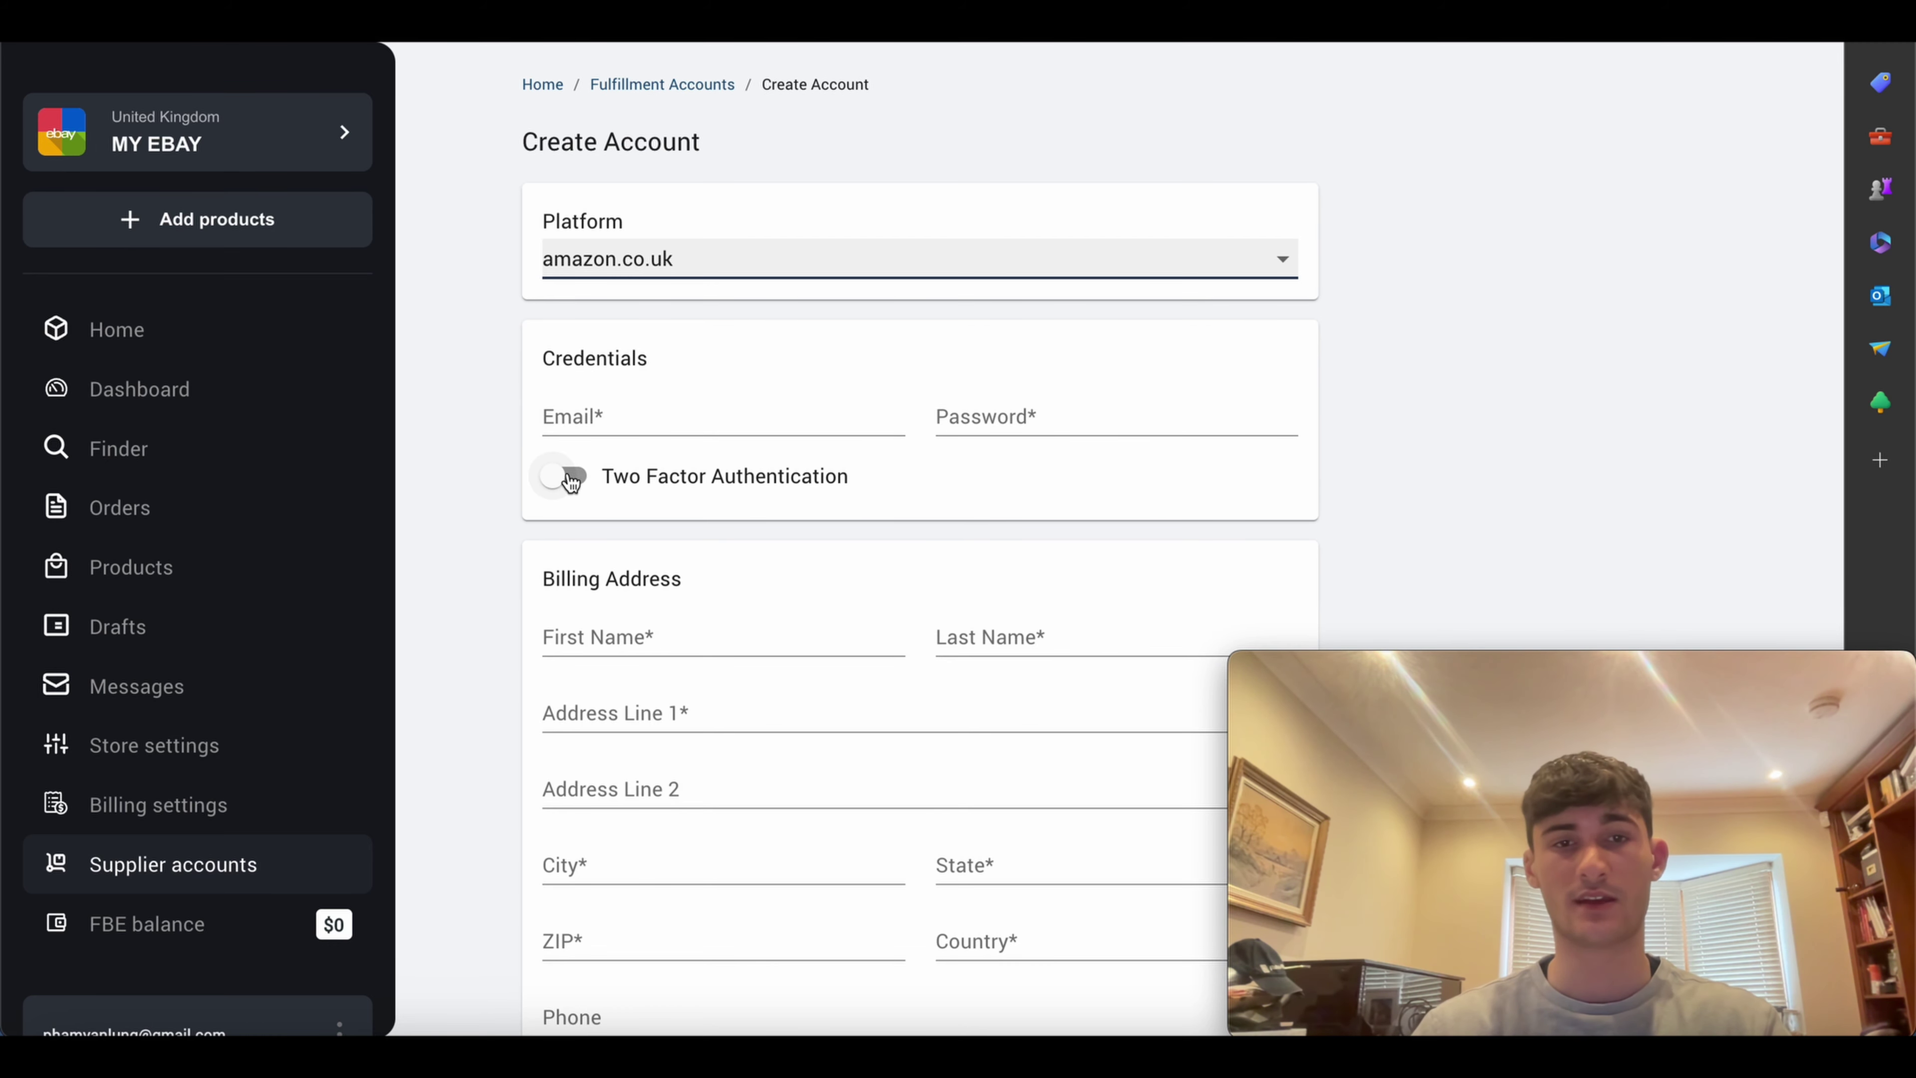
# Step: Look through the new fulfillment account form's billing address, payment, security question and proxy sections, and try to save it
pyautogui.scroll(-2, 638, 355)
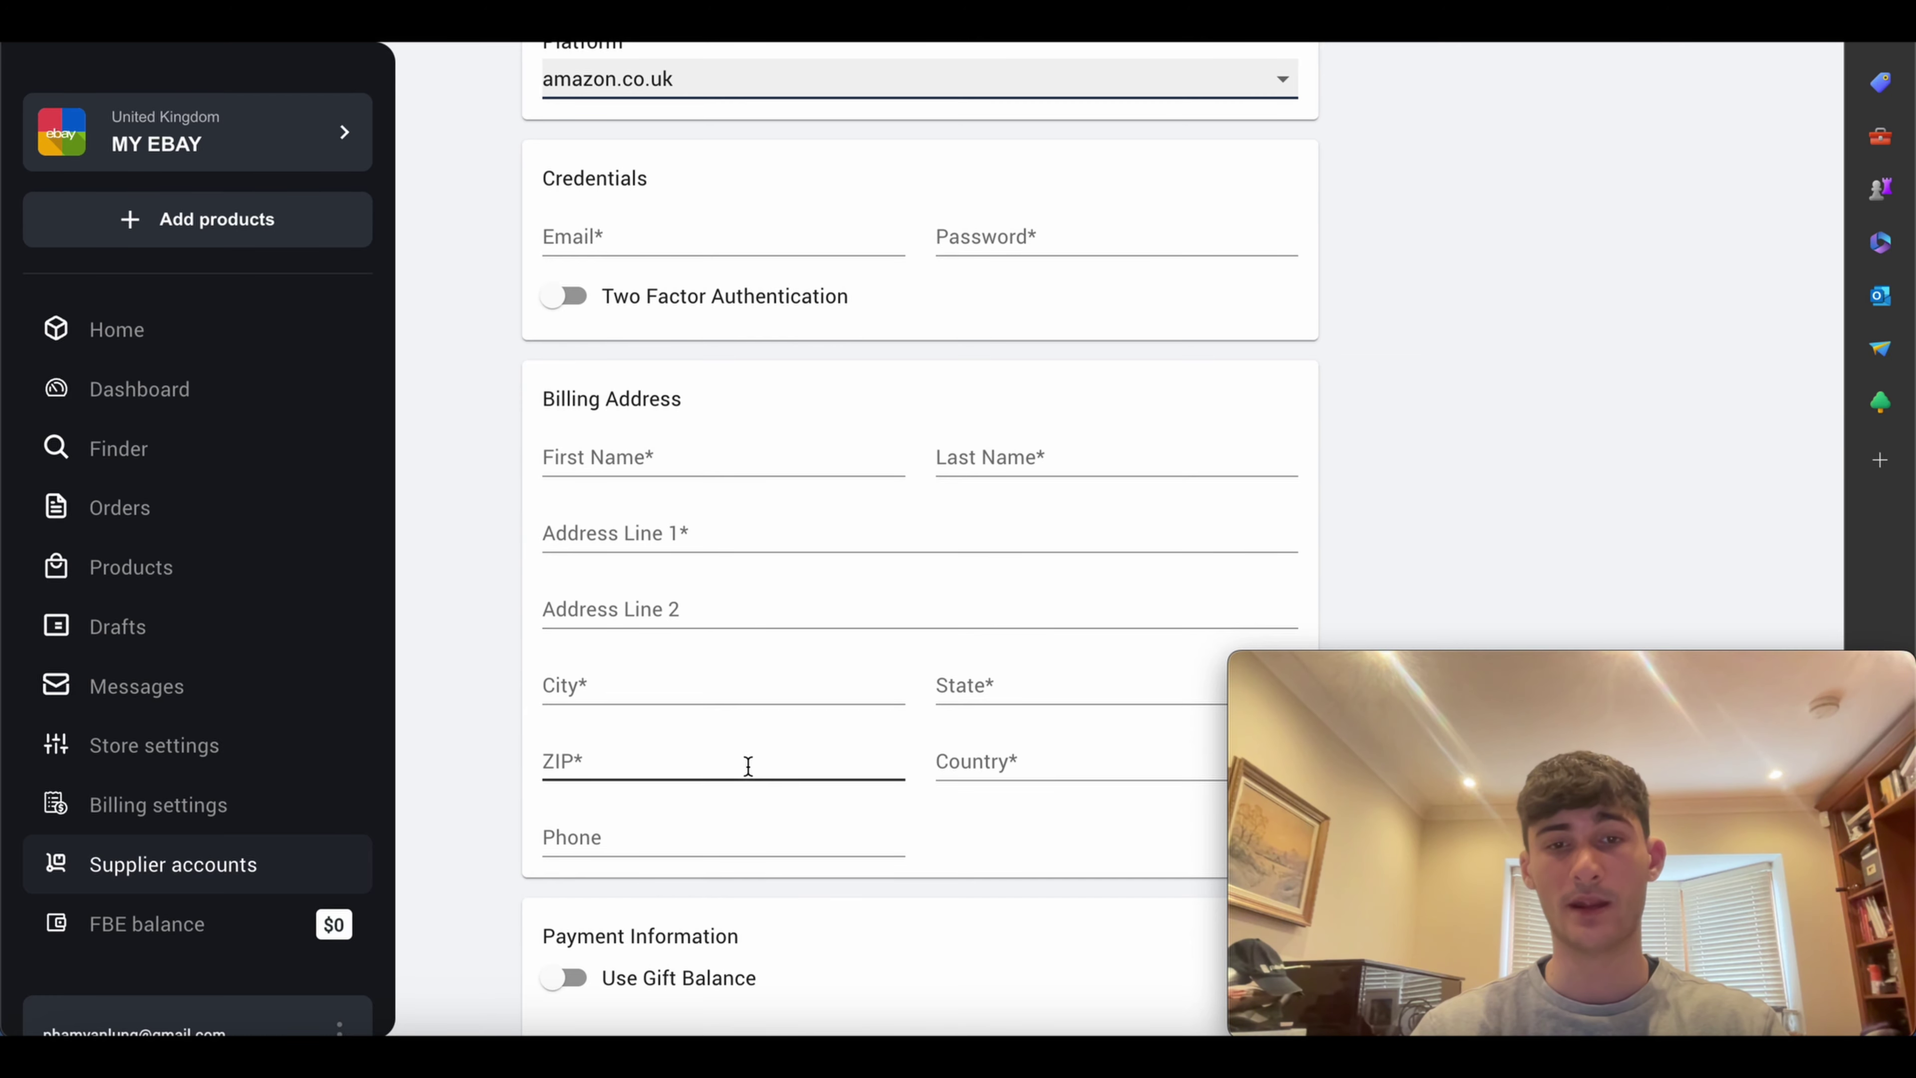
pyautogui.scroll(-4, 743, 762)
pyautogui.scroll(-5, 730, 761)
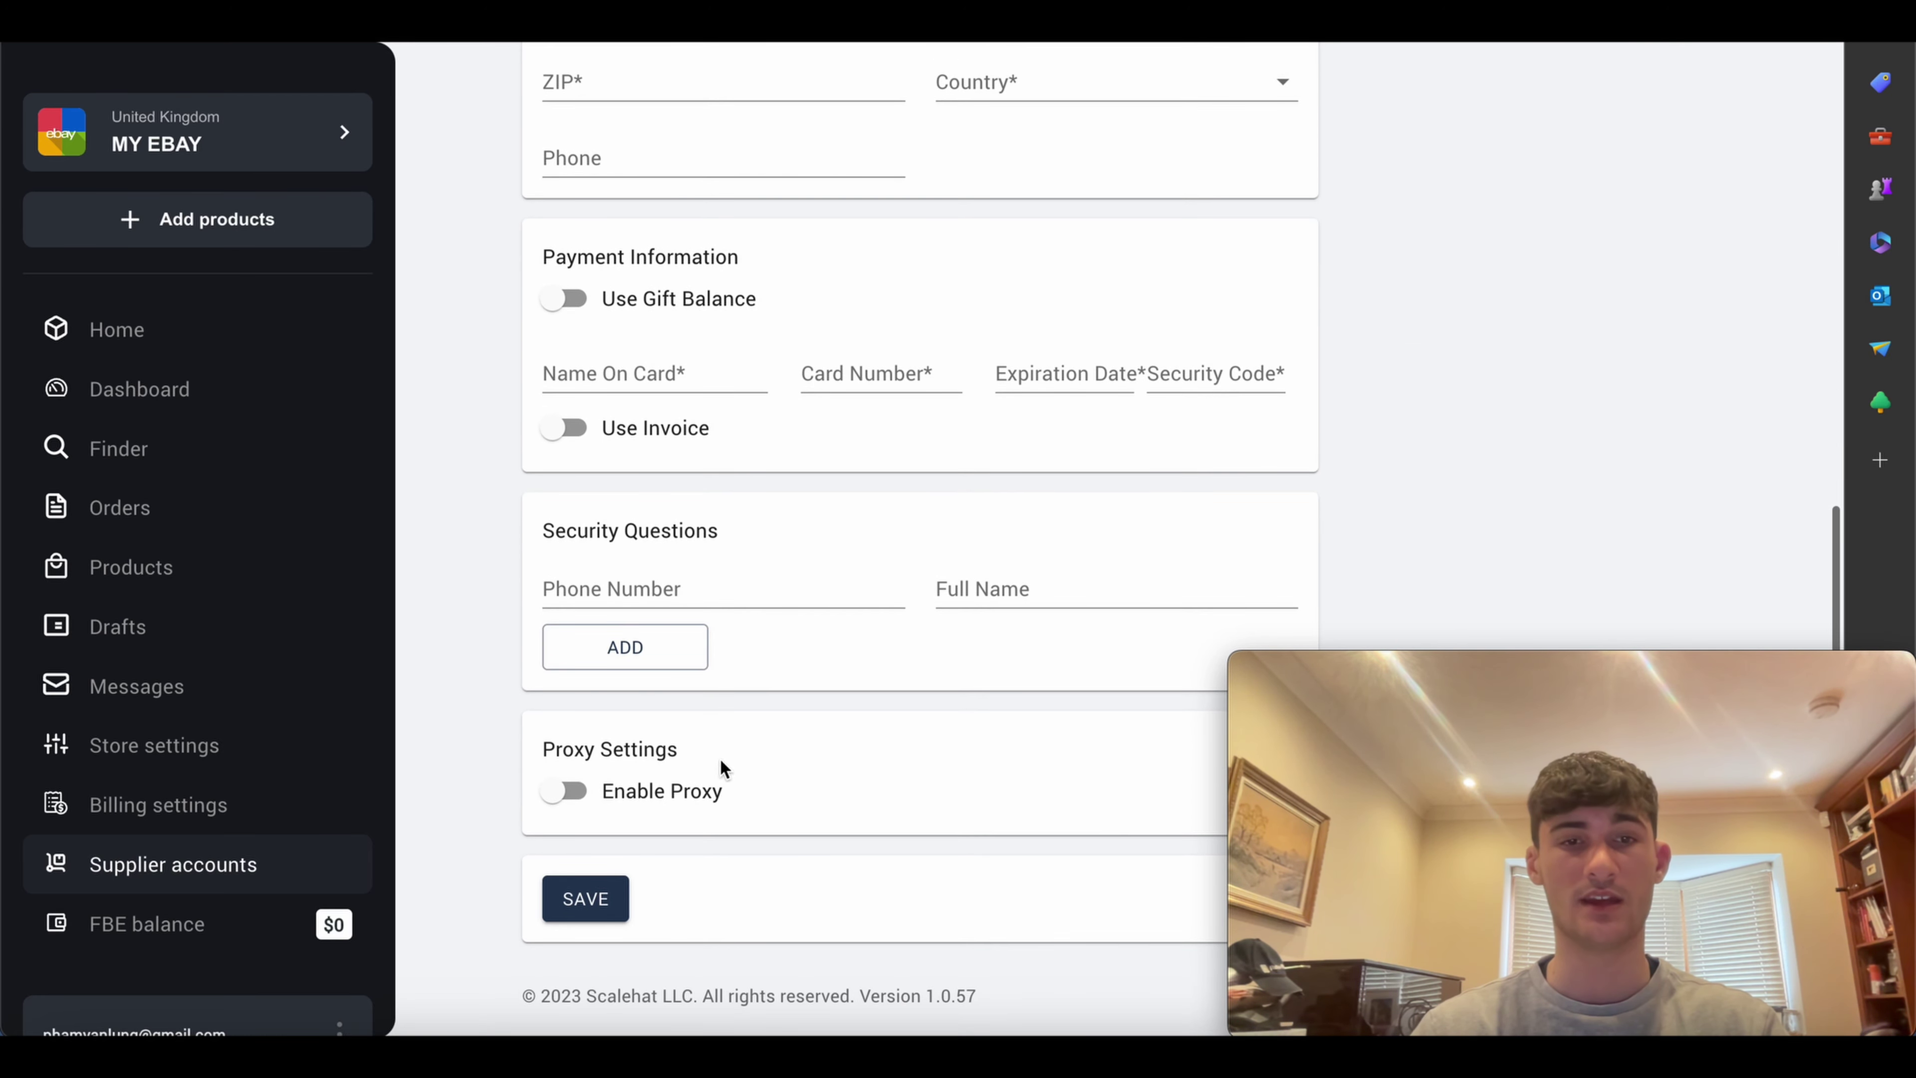
pyautogui.click(557, 900)
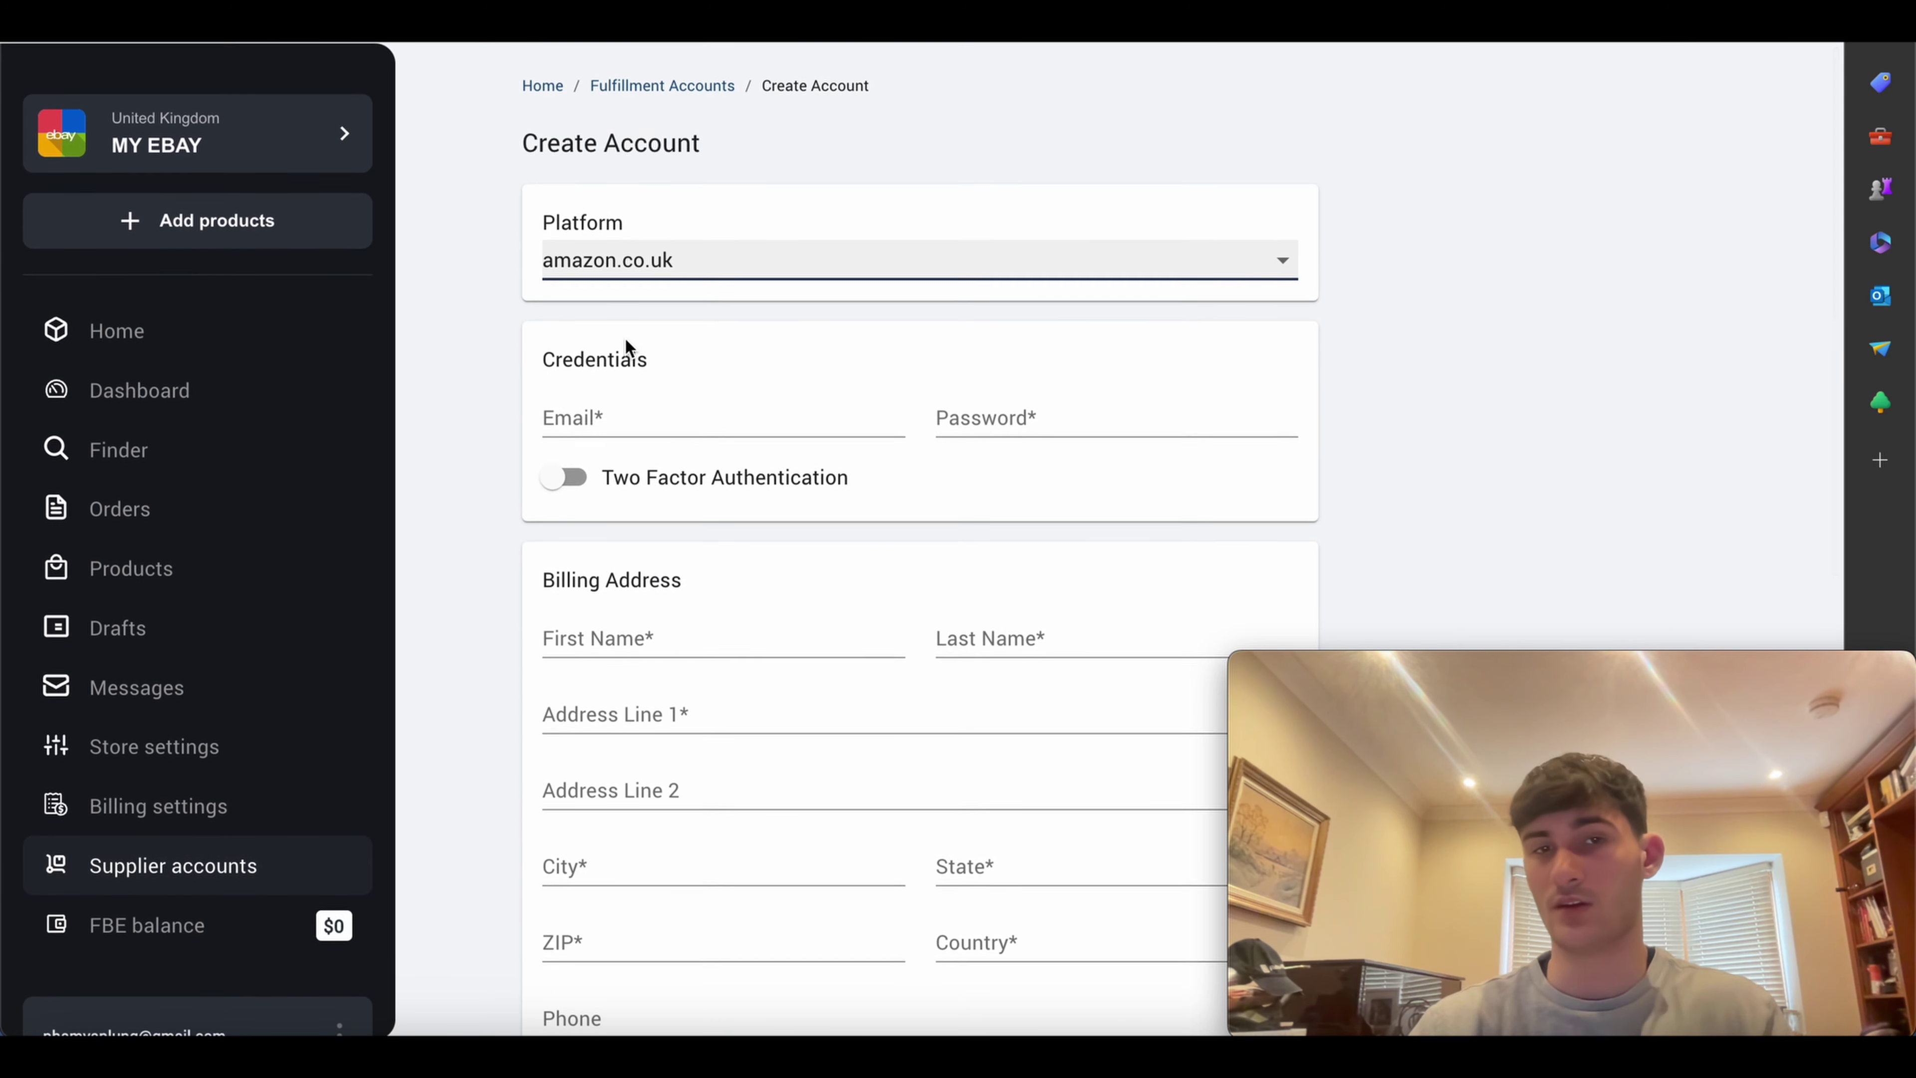